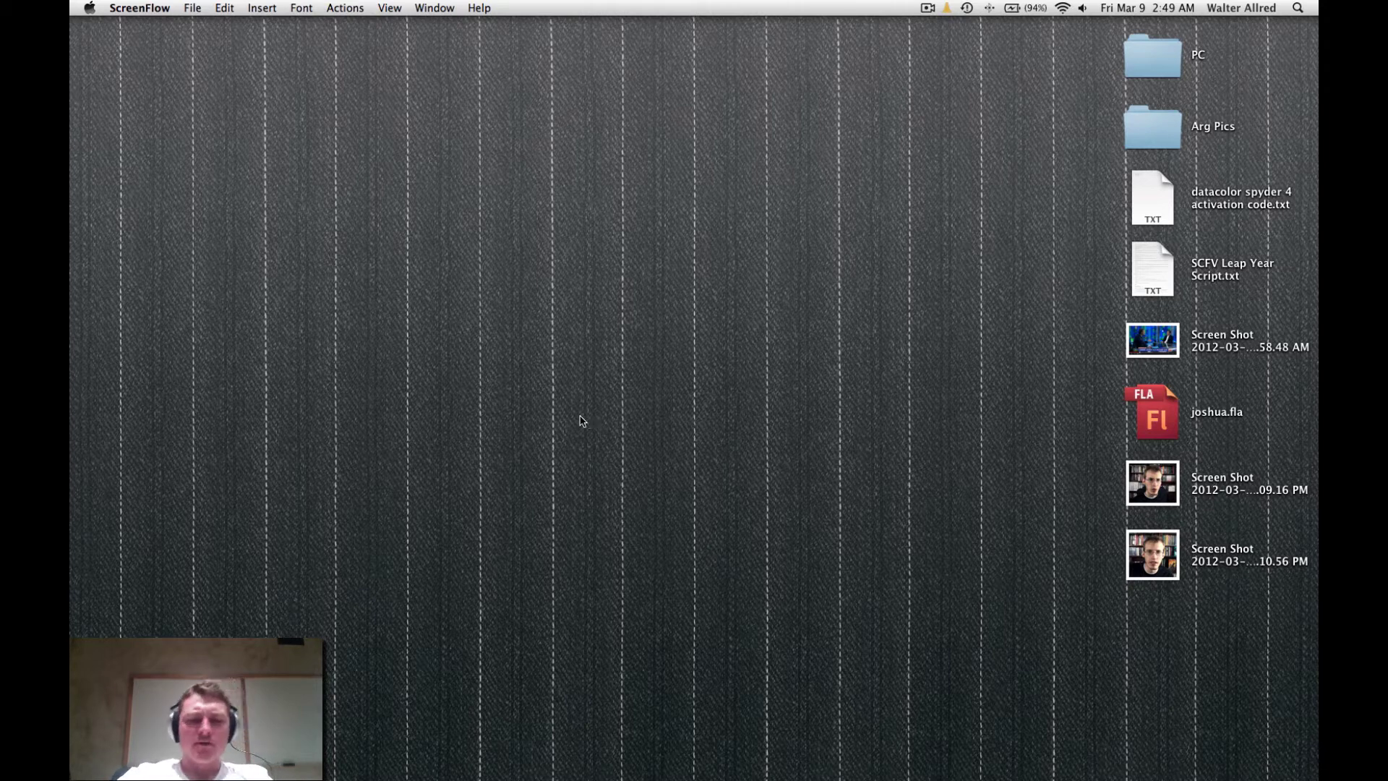
# Step: Switch to Photoshop and create a new document of 1280 × 720 pixels at 72 pixels/inch with a white background
pyautogui.press('super+Tab')
pyautogui.press('super+Tab')
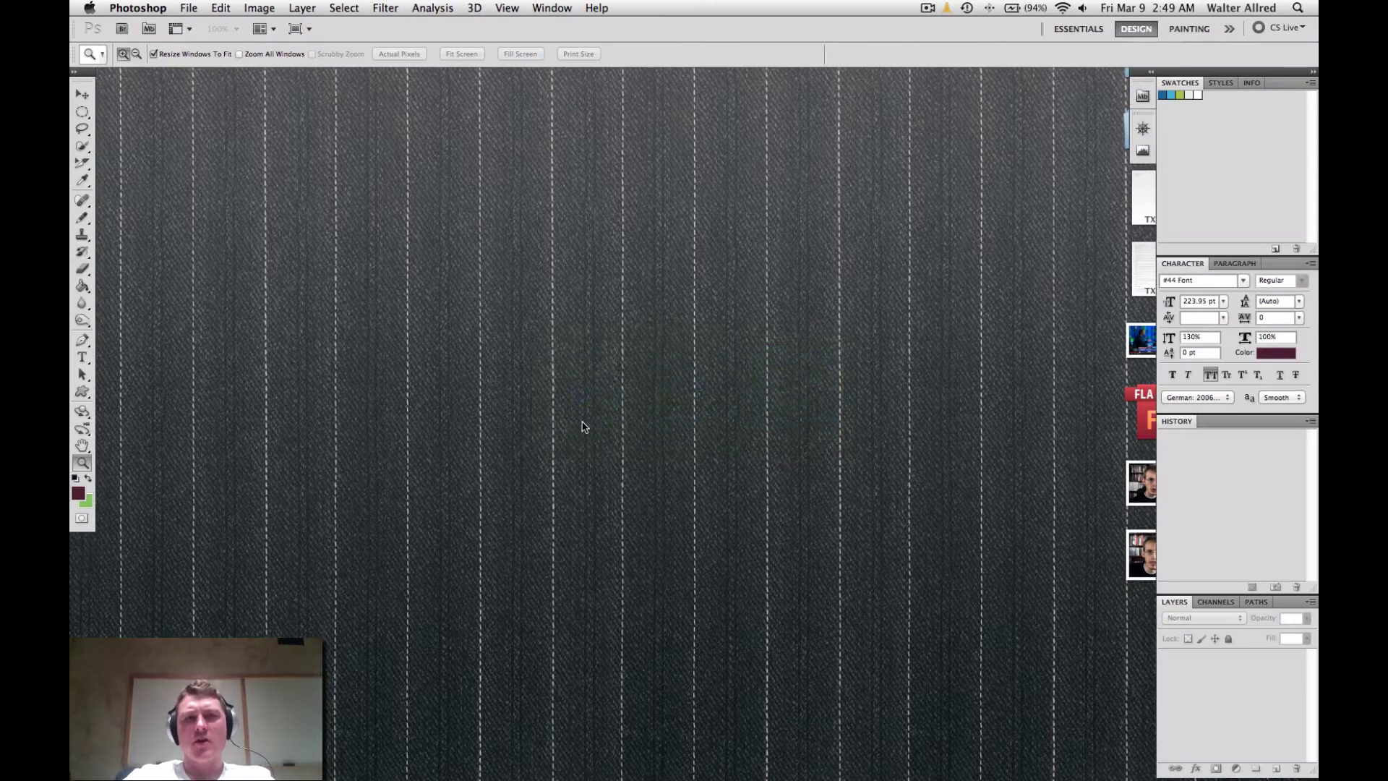
pyautogui.click(187, 8)
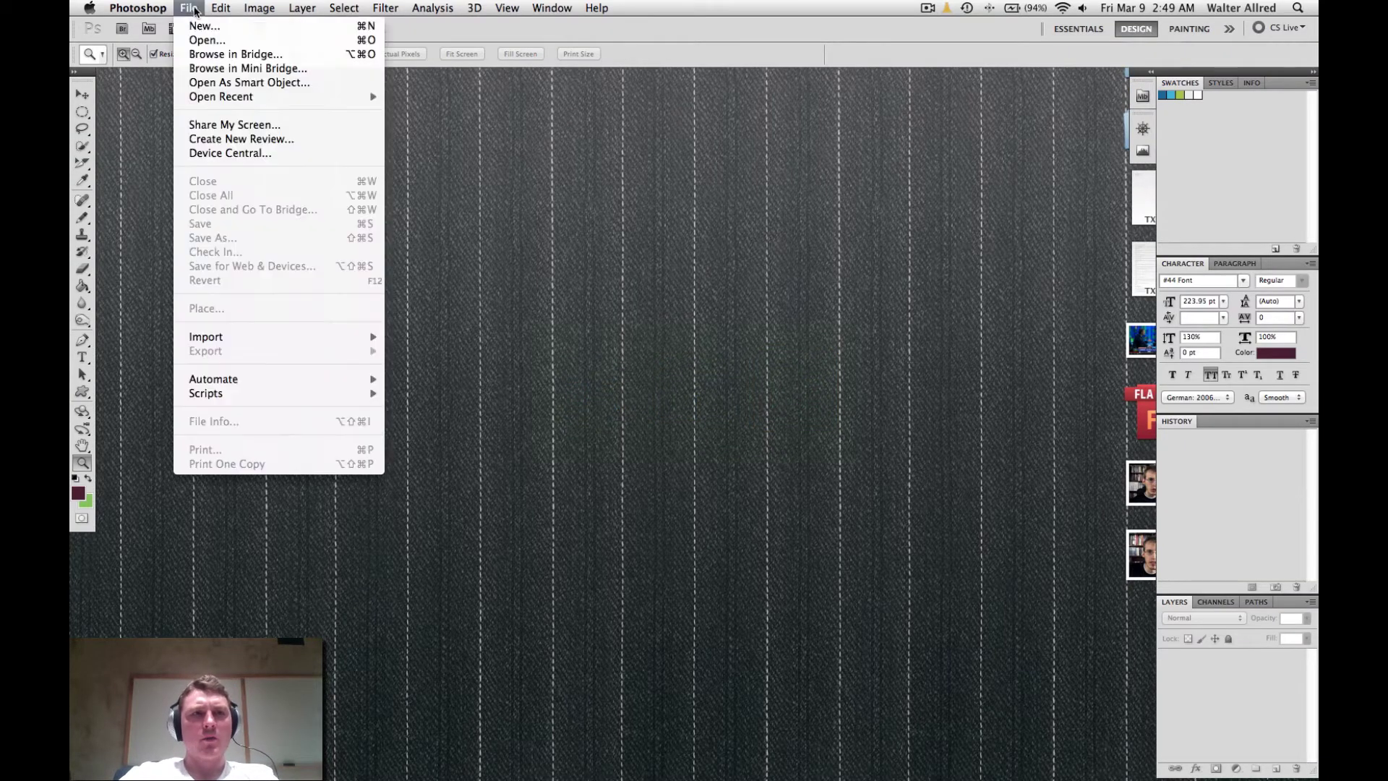
pyautogui.click(211, 26)
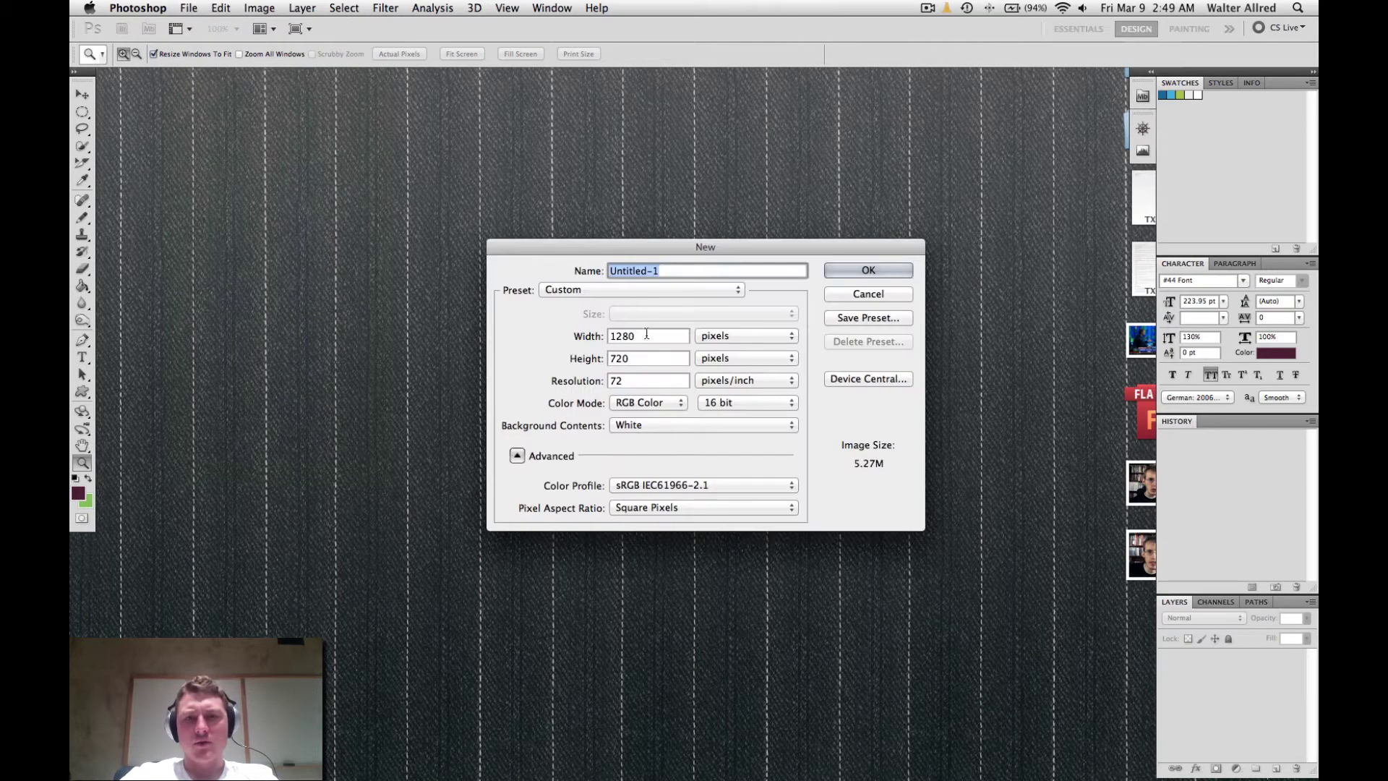
pyautogui.click(645, 336)
pyautogui.click(645, 359)
pyautogui.doubleClick(626, 381)
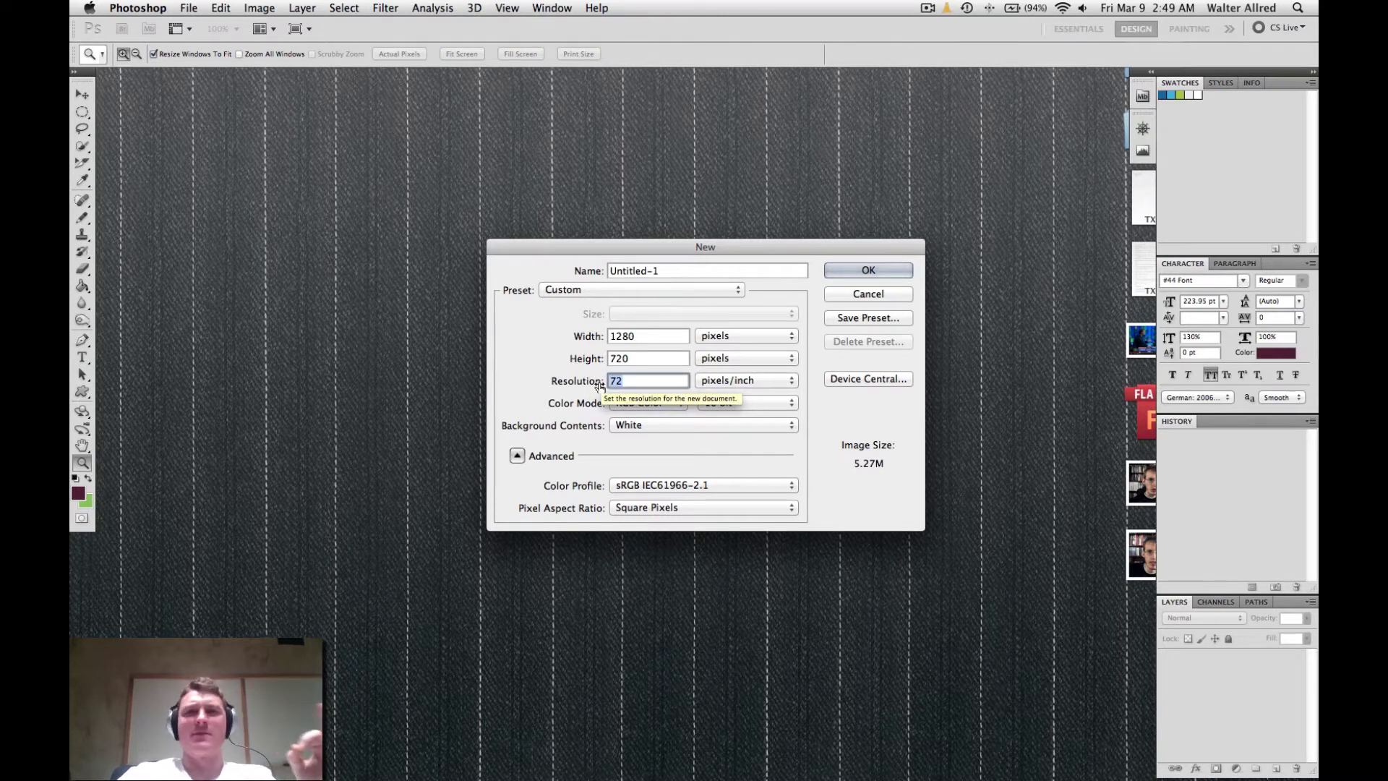
pyautogui.click(869, 270)
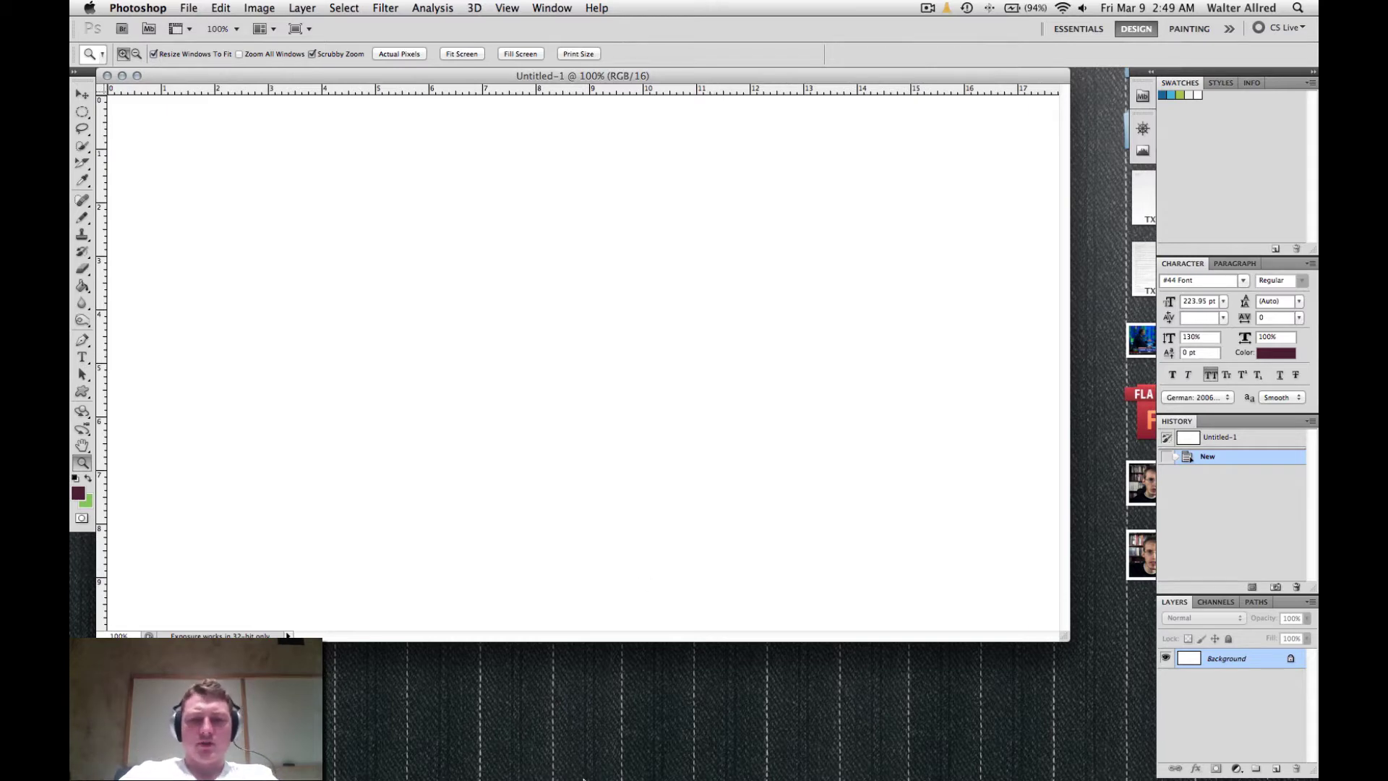
# Step: Switch to Premiere Pro and open the recent project What Is Leap Year.prproj
pyautogui.moveTo(513, 774)
pyautogui.click(436, 712)
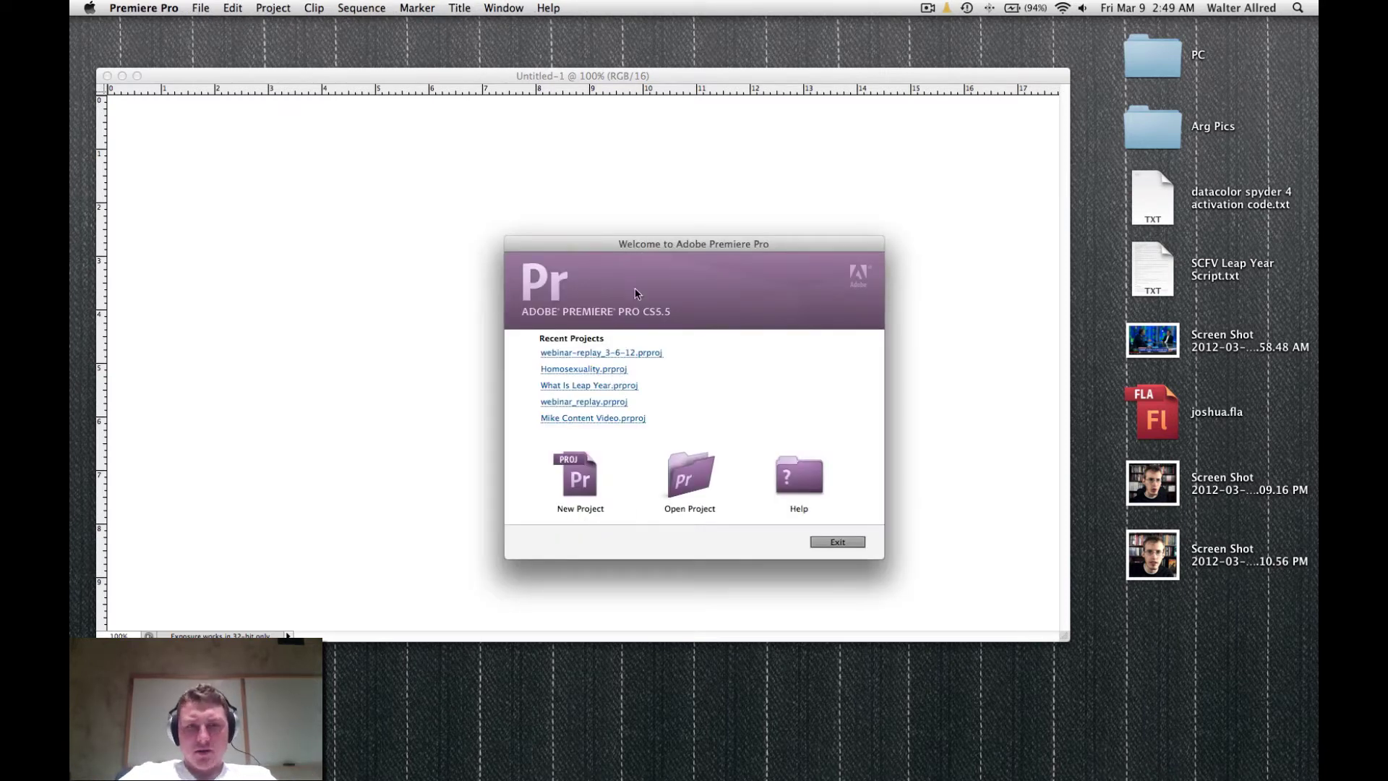
pyautogui.moveTo(601, 249); pyautogui.dragTo(570, 218)
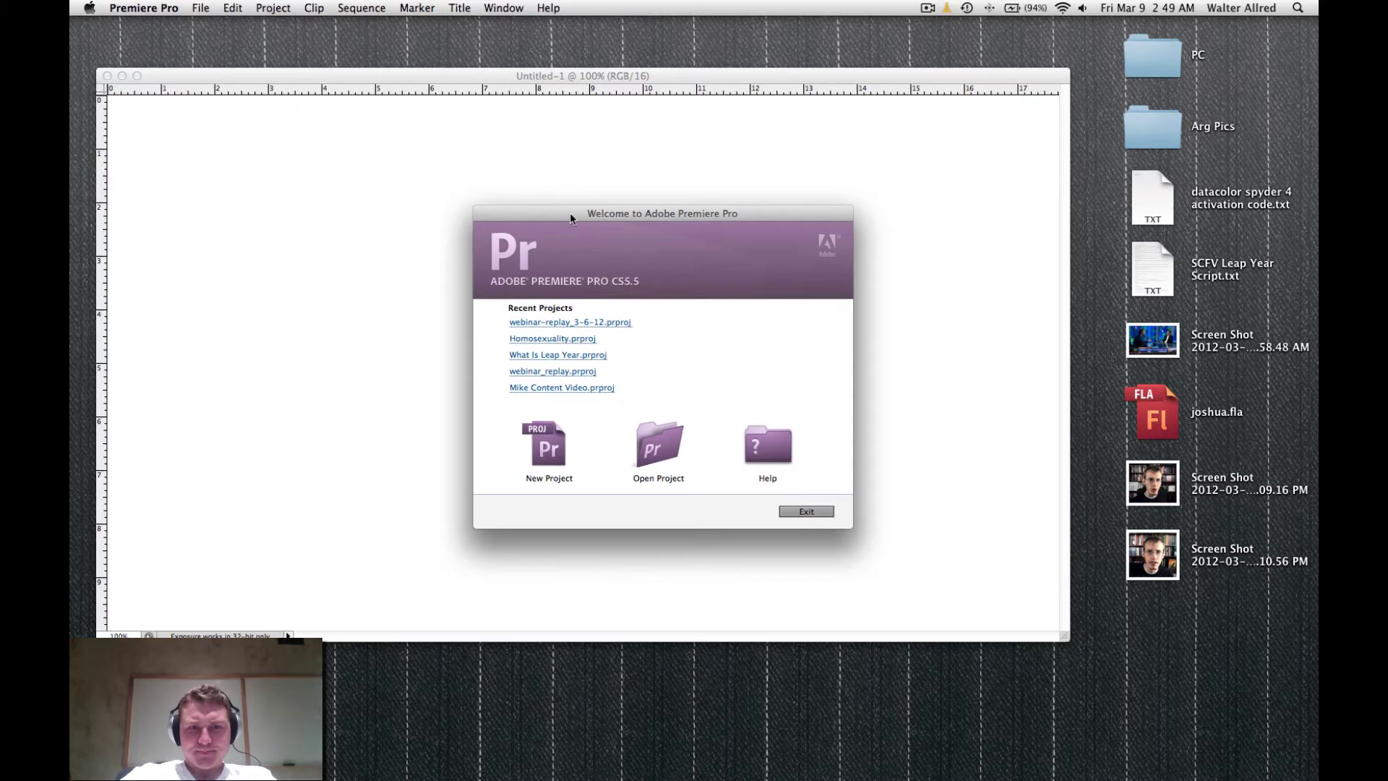
pyautogui.click(555, 357)
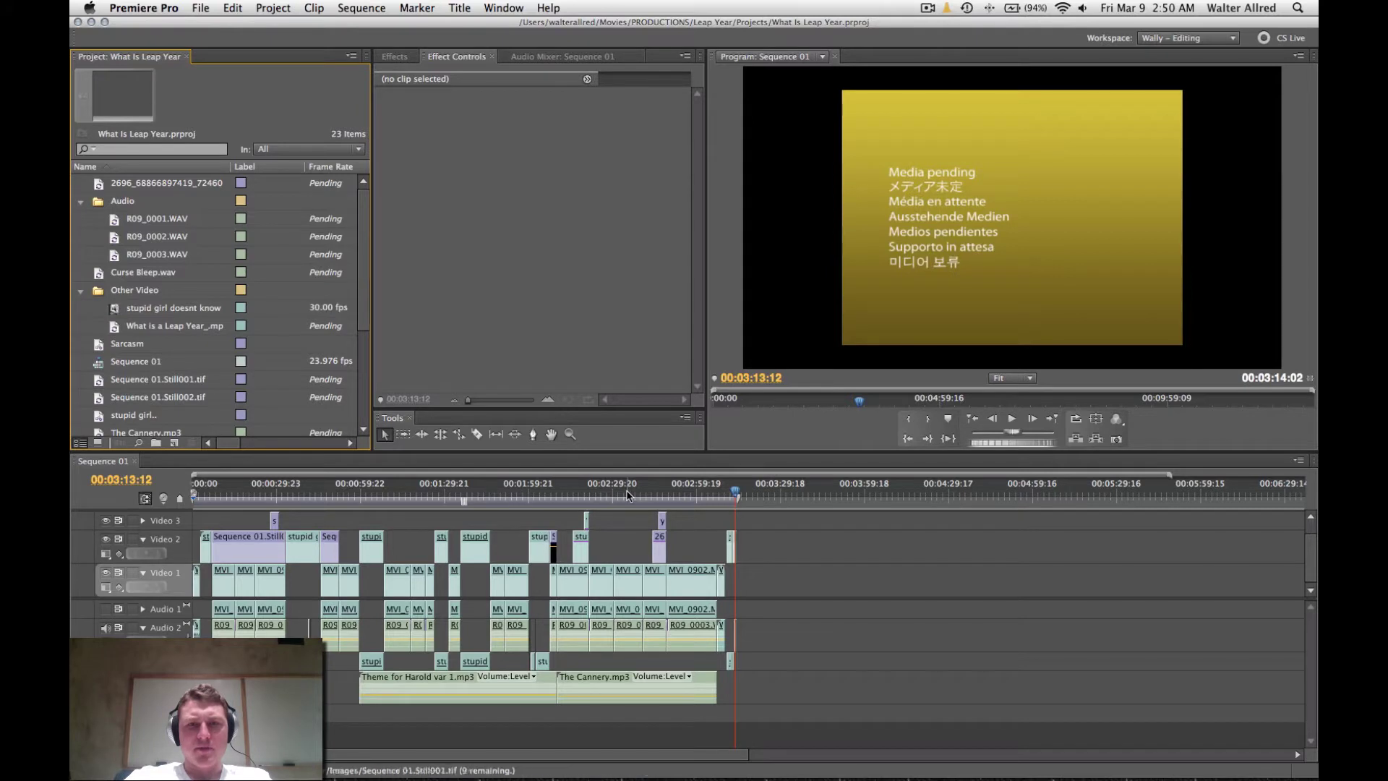
# Step: Export the frame at 00:01:52:19 of Sequence 01 as a TIFF named Sequence 01.Still006 into the Homosexuality production's Images folder
pyautogui.click(627, 496)
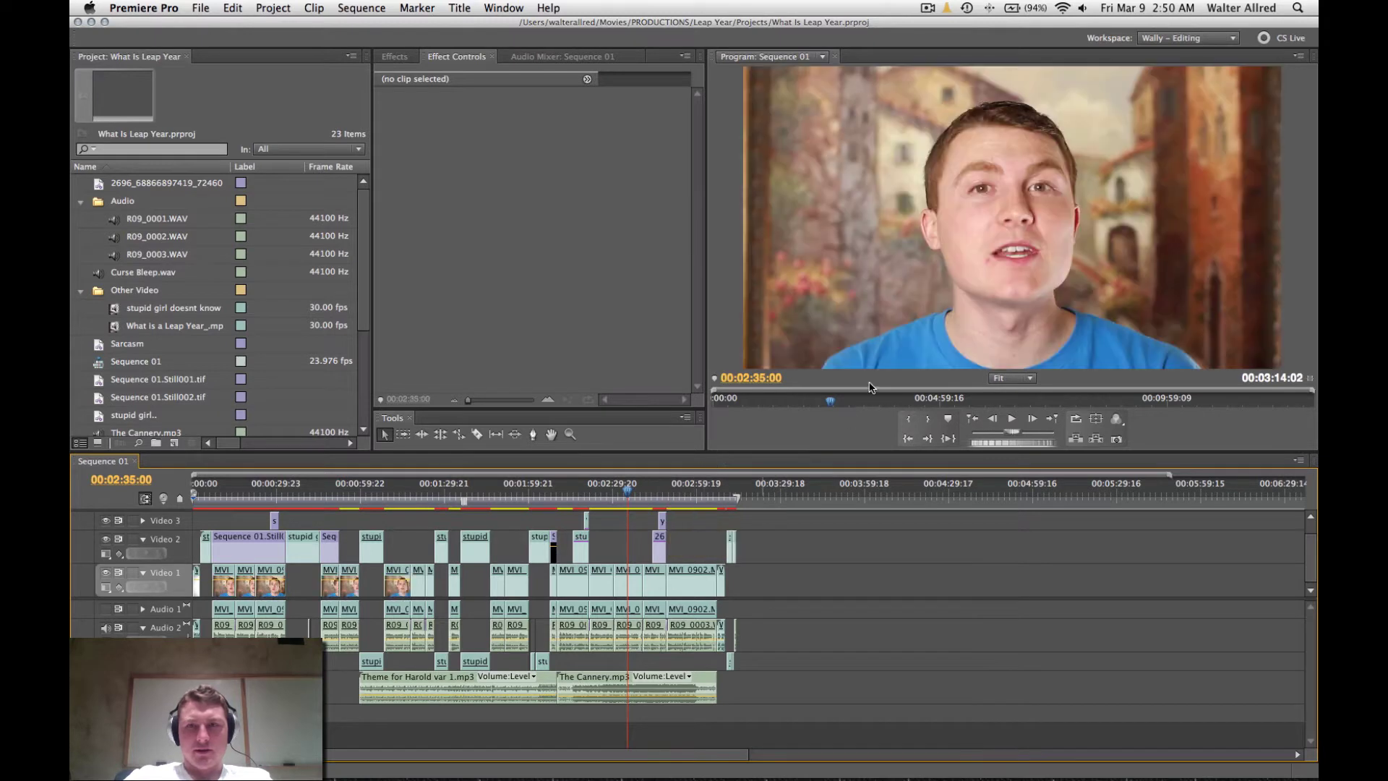
pyautogui.click(602, 496)
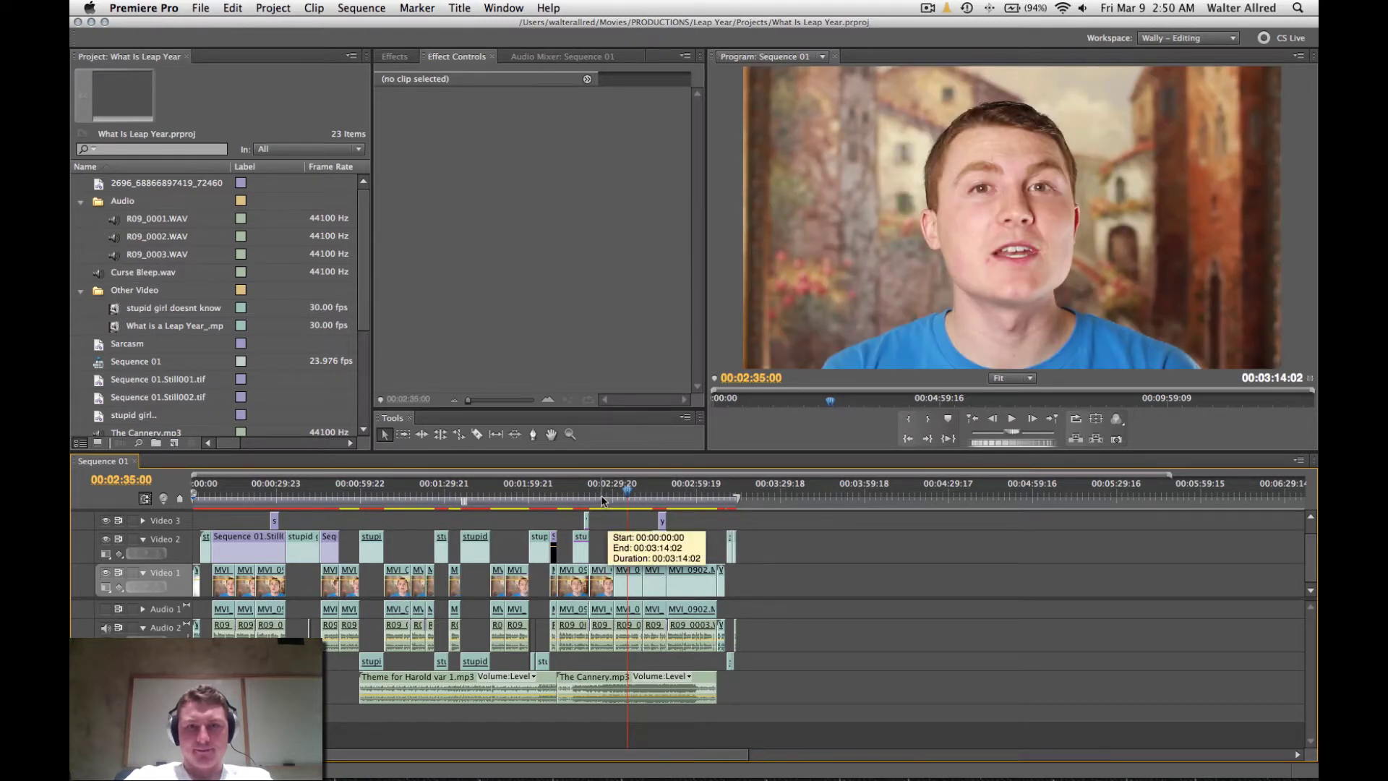
pyautogui.moveTo(602, 496); pyautogui.dragTo(509, 492)
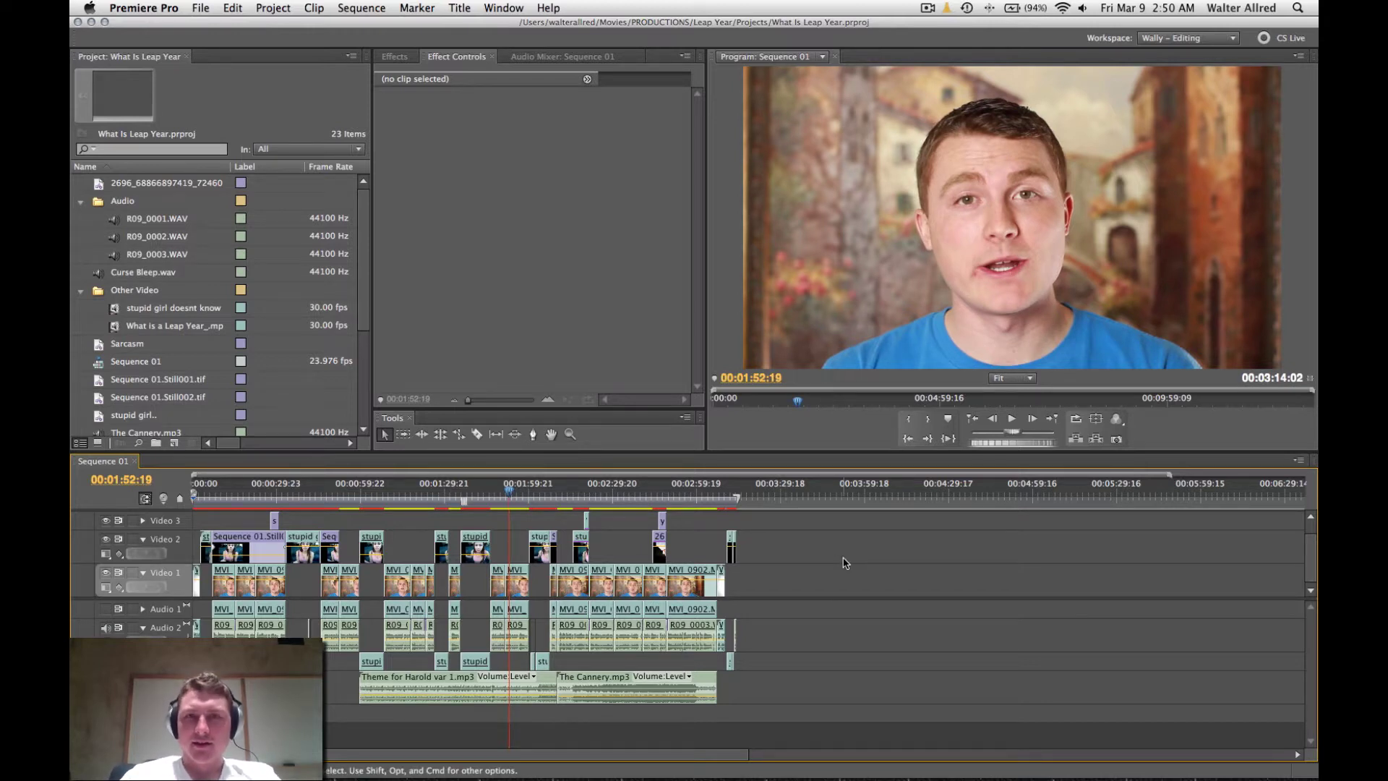
pyautogui.click(1118, 443)
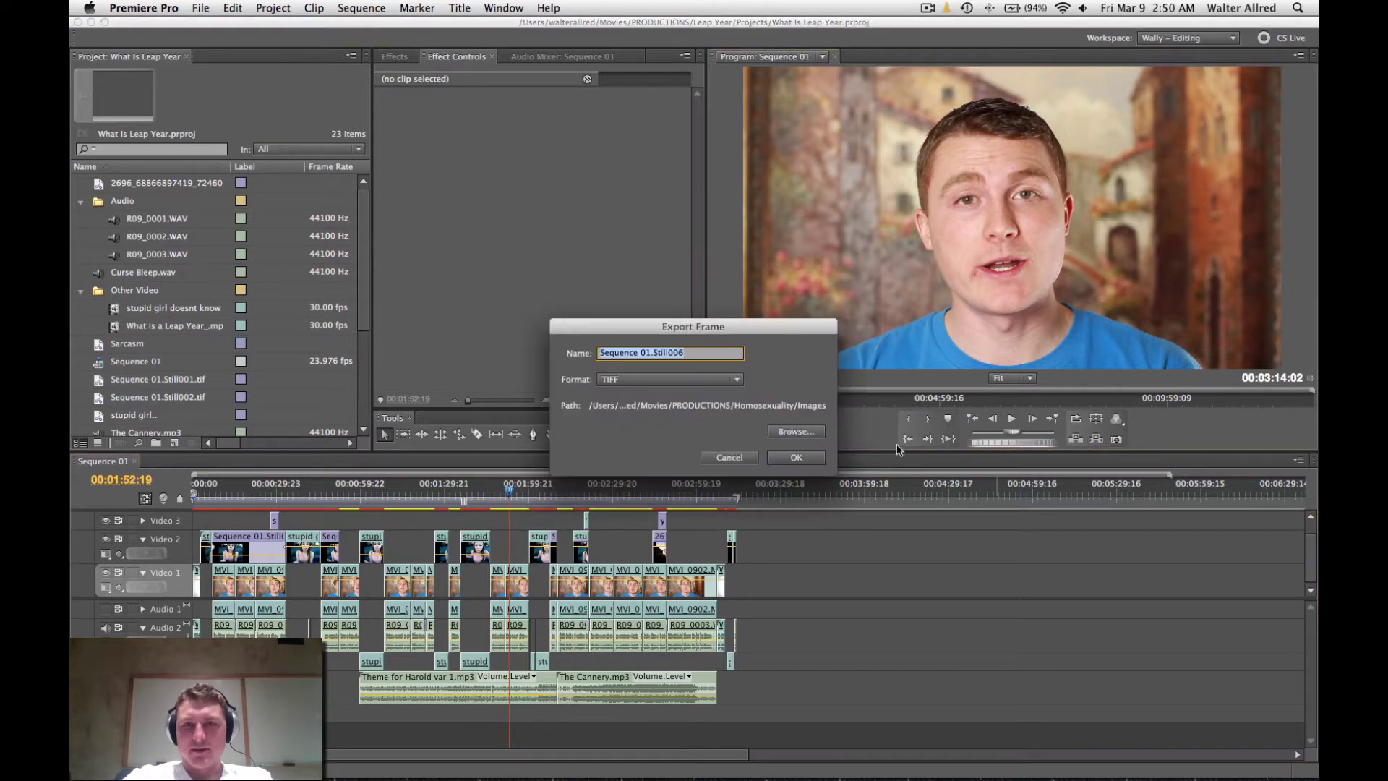
pyautogui.click(638, 383)
pyautogui.click(623, 436)
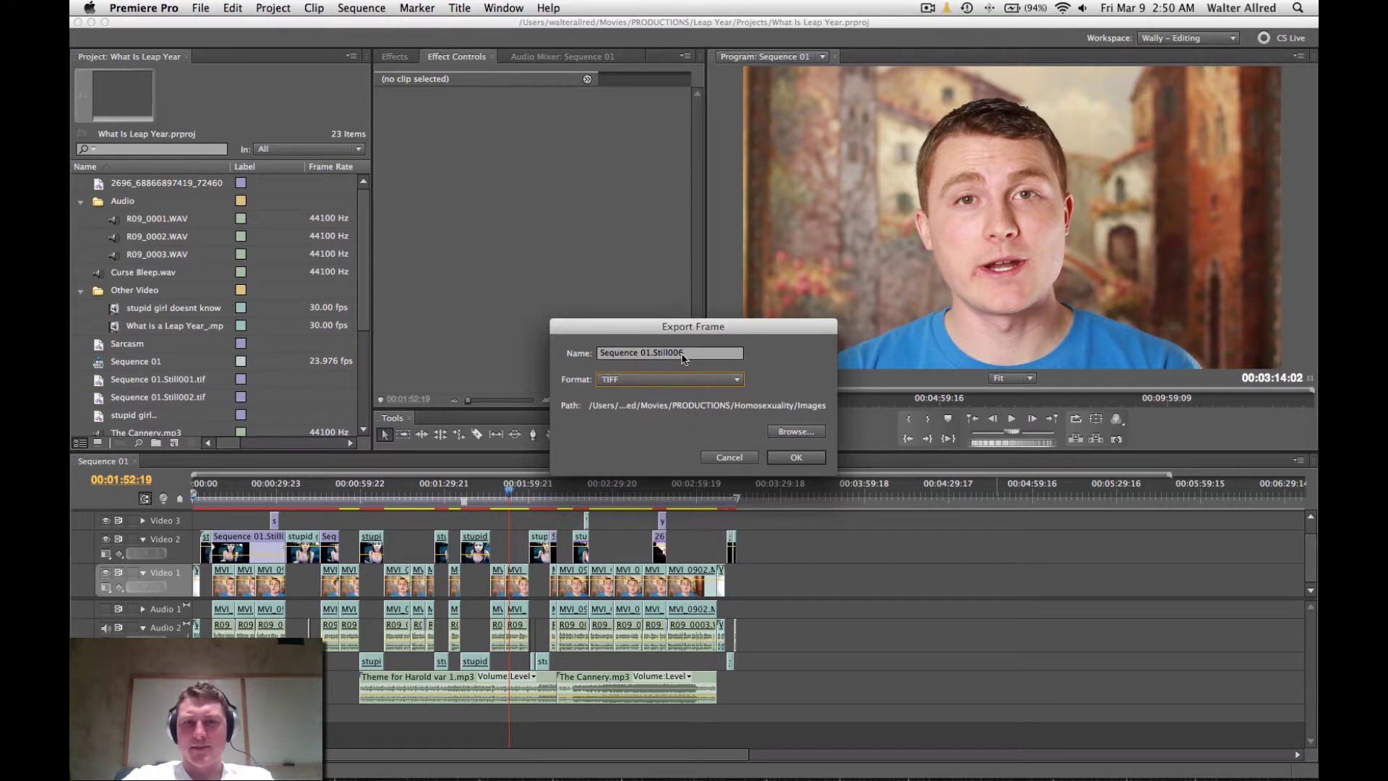
pyautogui.click(795, 458)
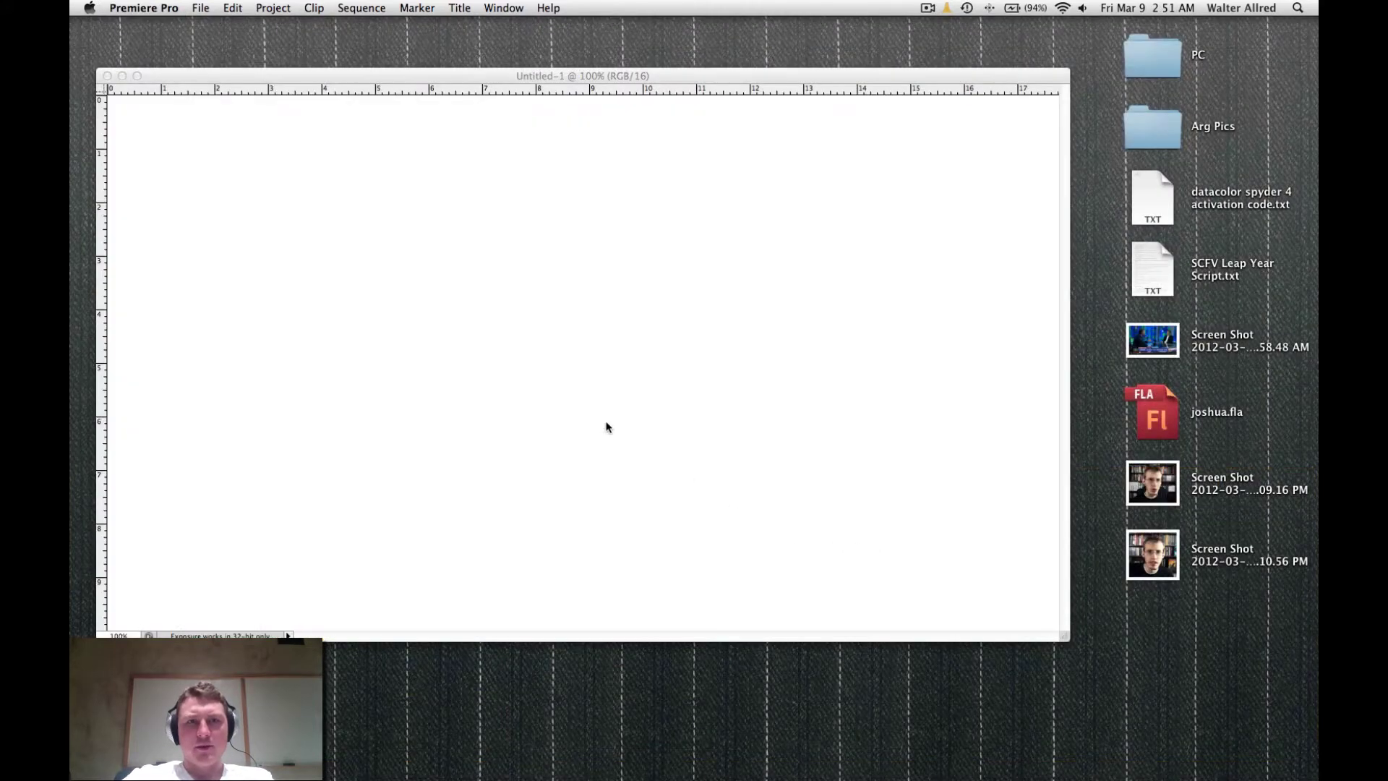
# Step: Switch to Photoshop and browse to the PRODUCTIONS folder in Movies for a file to open
pyautogui.click(530, 356)
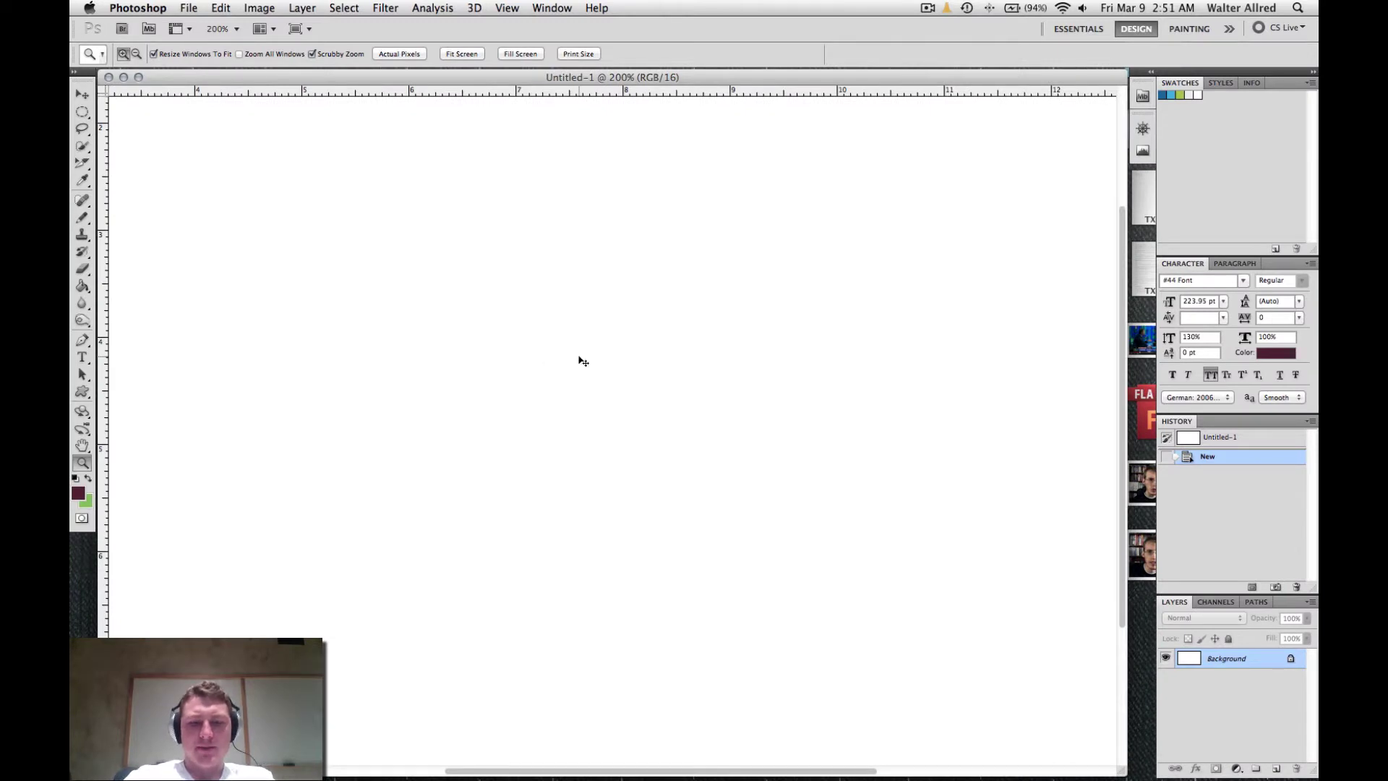
pyautogui.press('super+o')
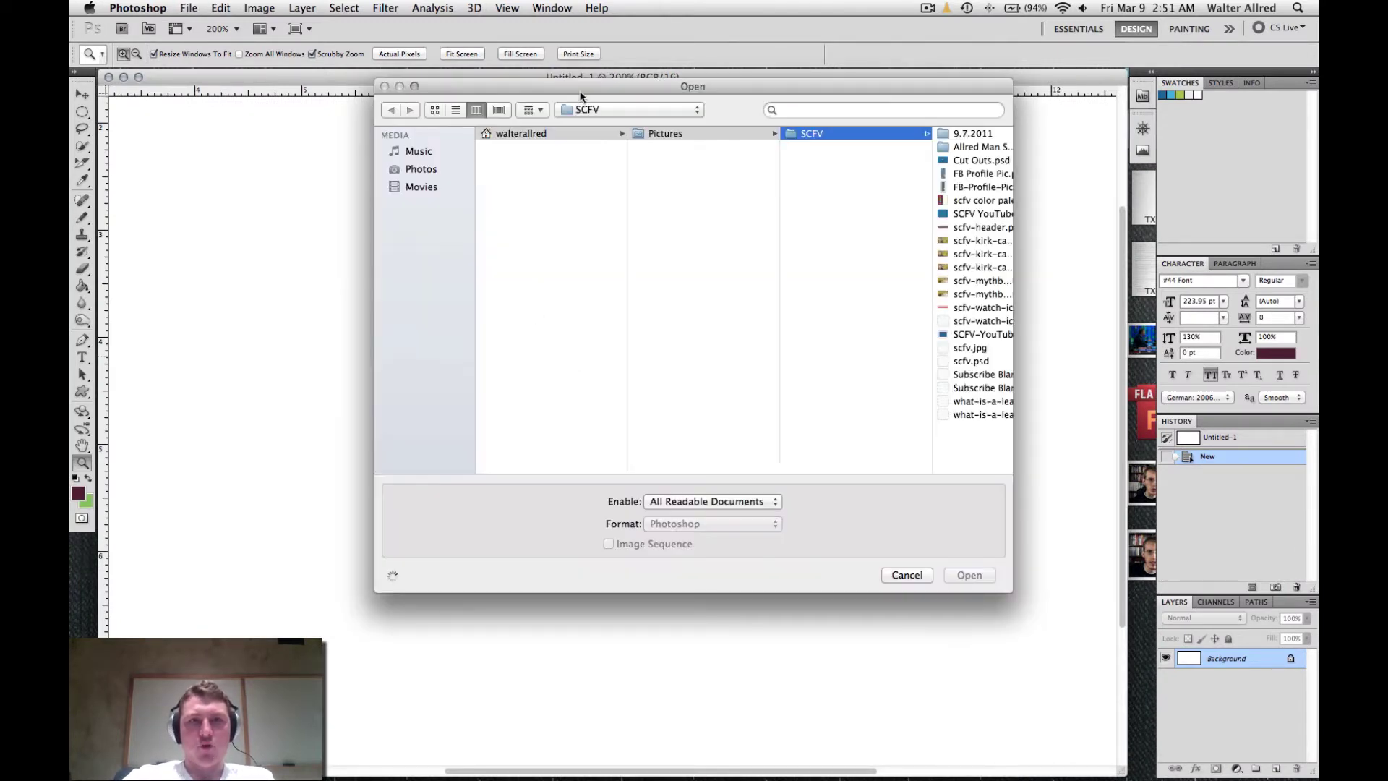
pyautogui.moveTo(568, 86); pyautogui.dragTo(424, 75)
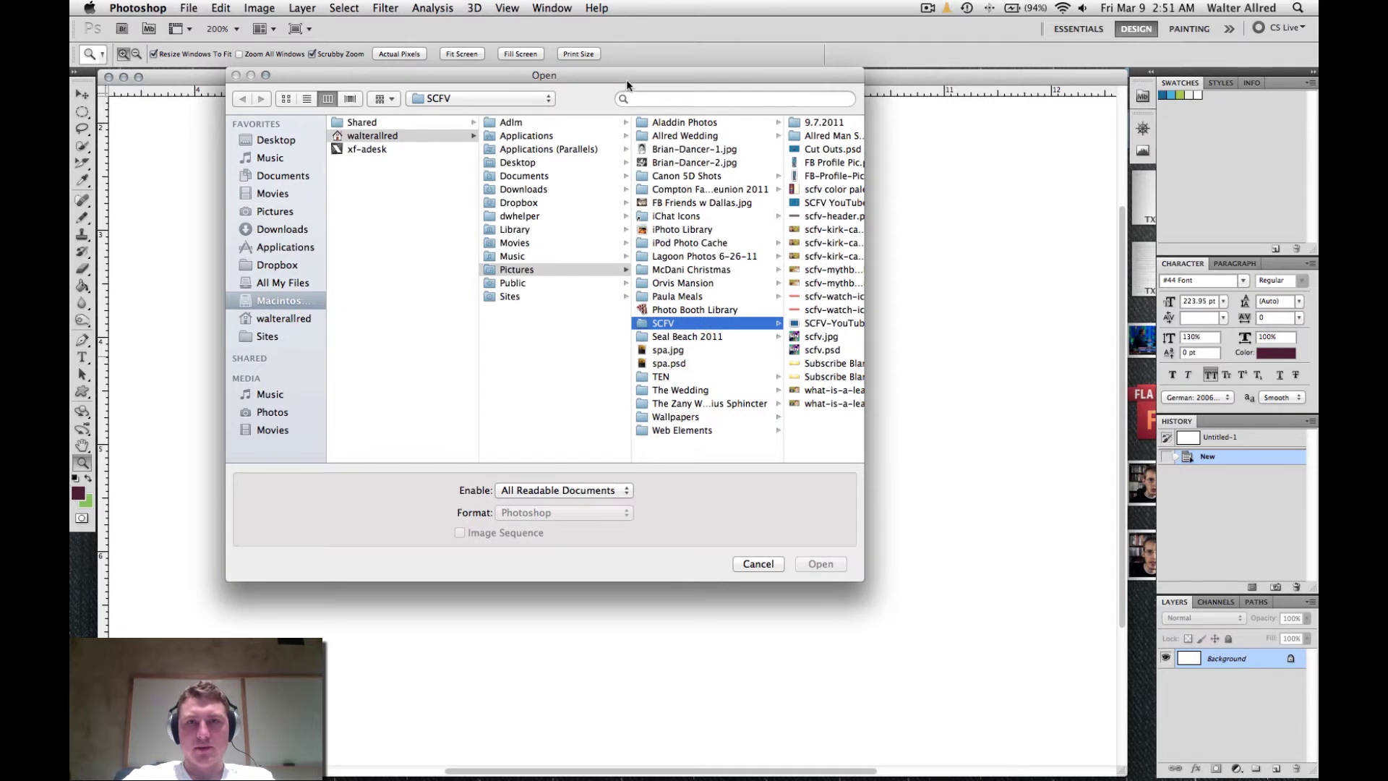
pyautogui.moveTo(626, 79); pyautogui.dragTo(600, 93)
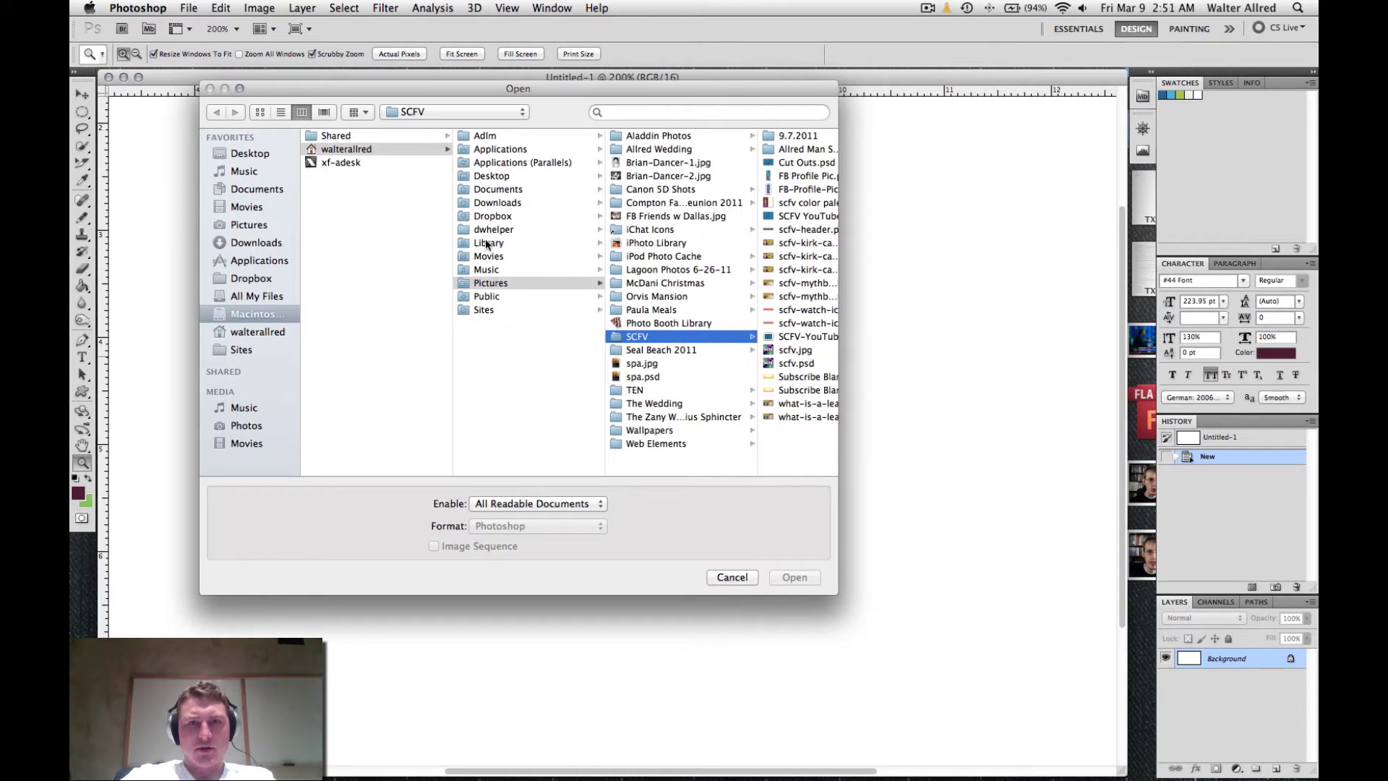
pyautogui.click(251, 207)
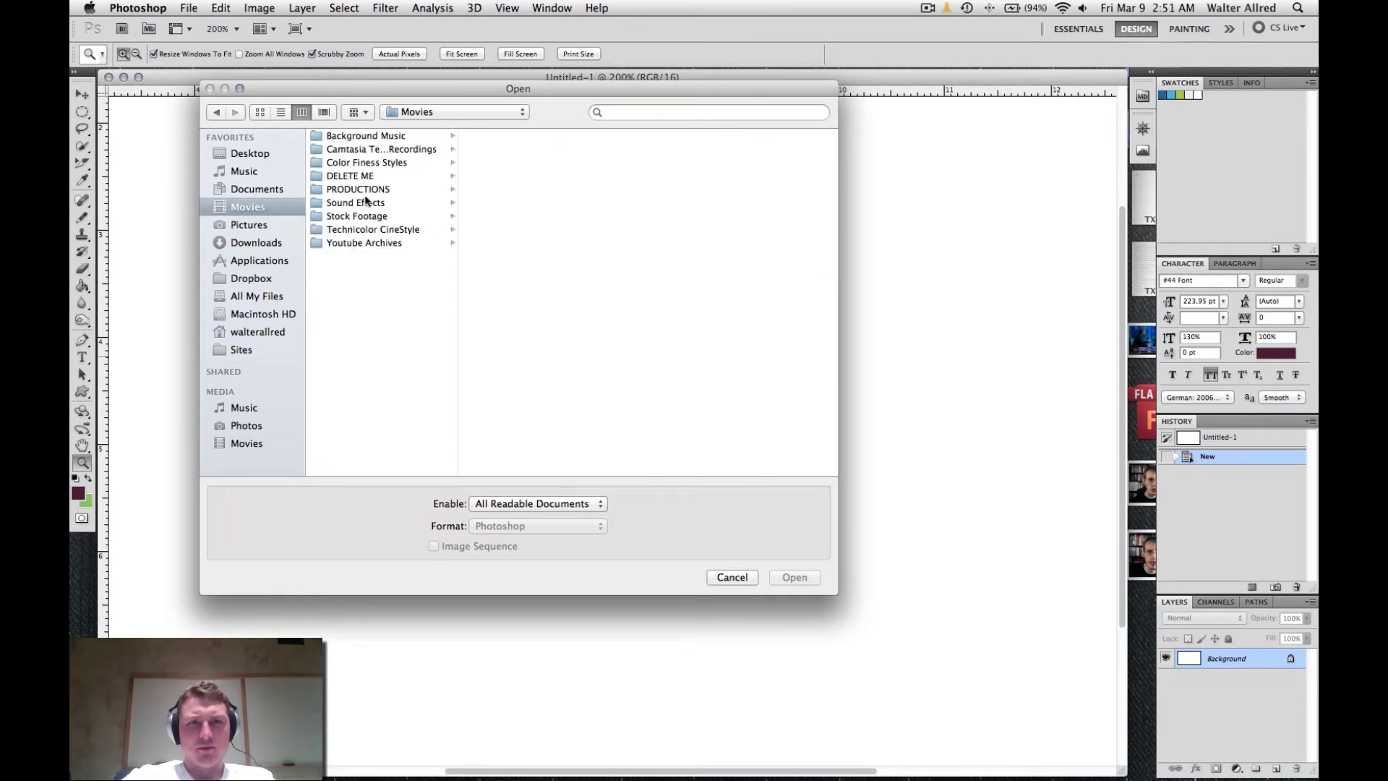
pyautogui.click(365, 190)
# Step: Preview the image files in the Leap Year production's Images folder to find the exported still
pyautogui.click(504, 204)
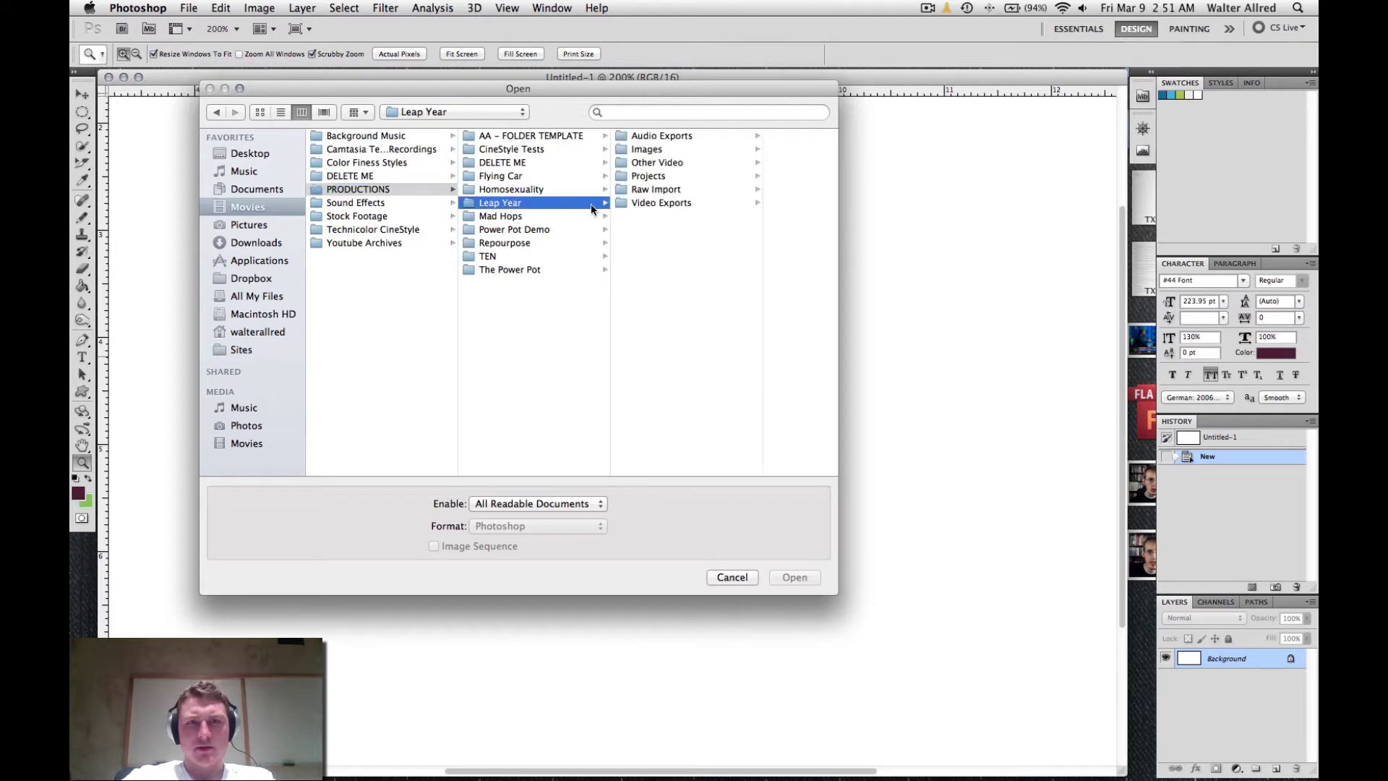
pyautogui.click(654, 151)
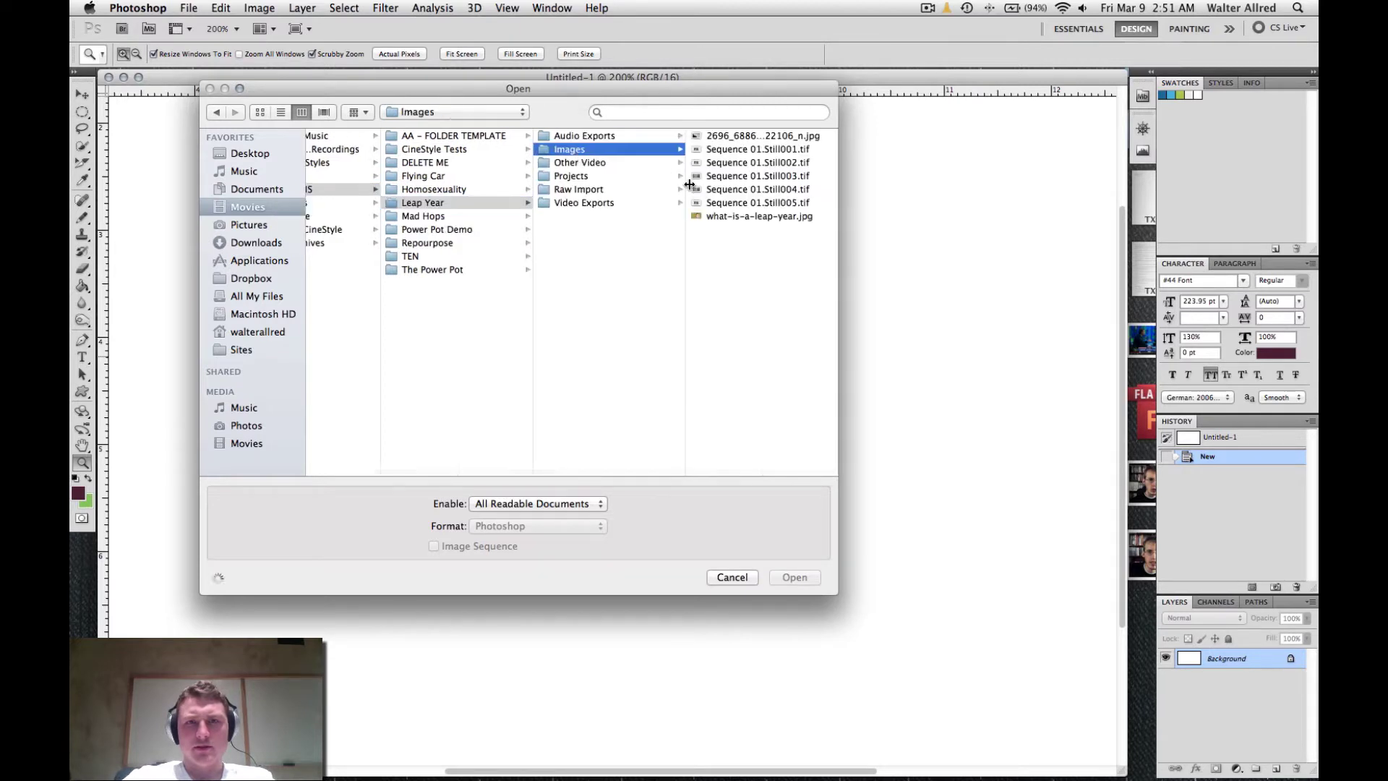
pyautogui.click(754, 204)
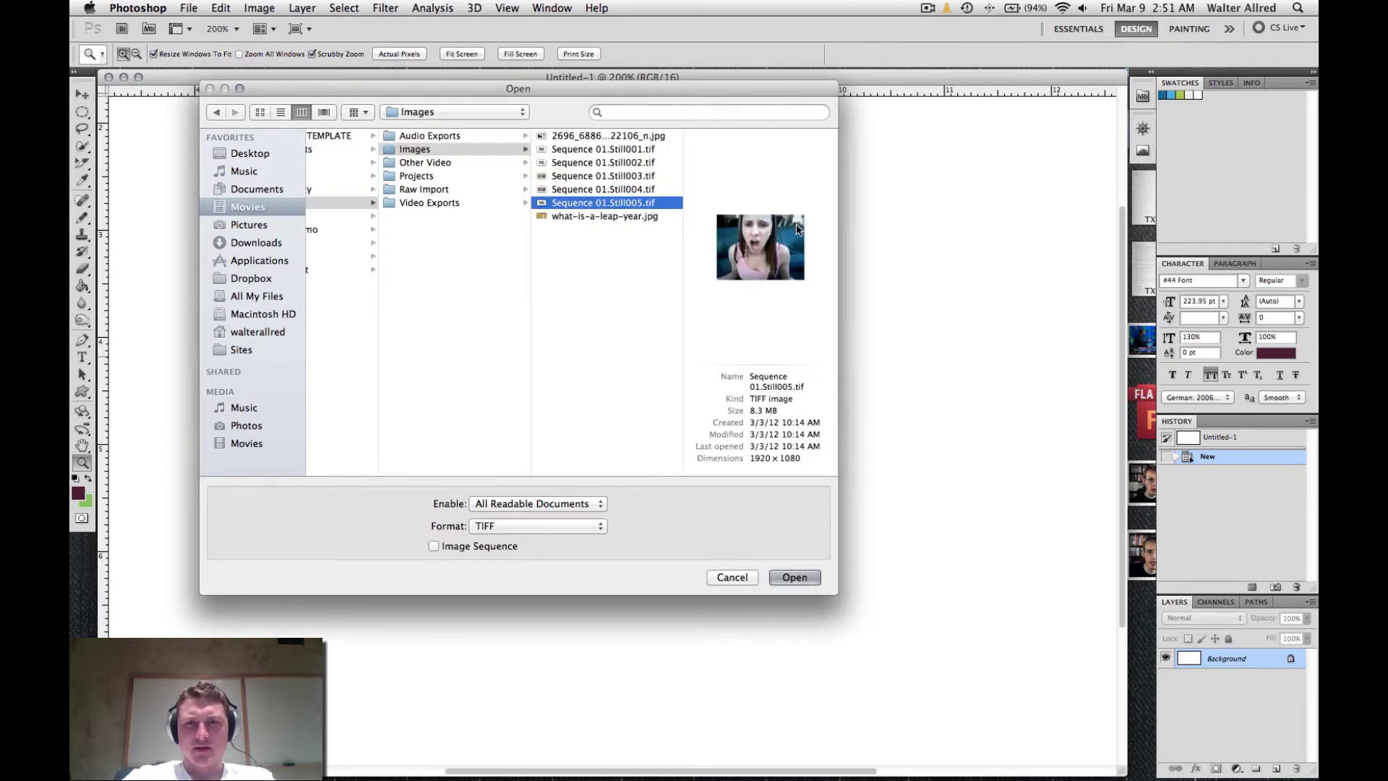
pyautogui.click(613, 190)
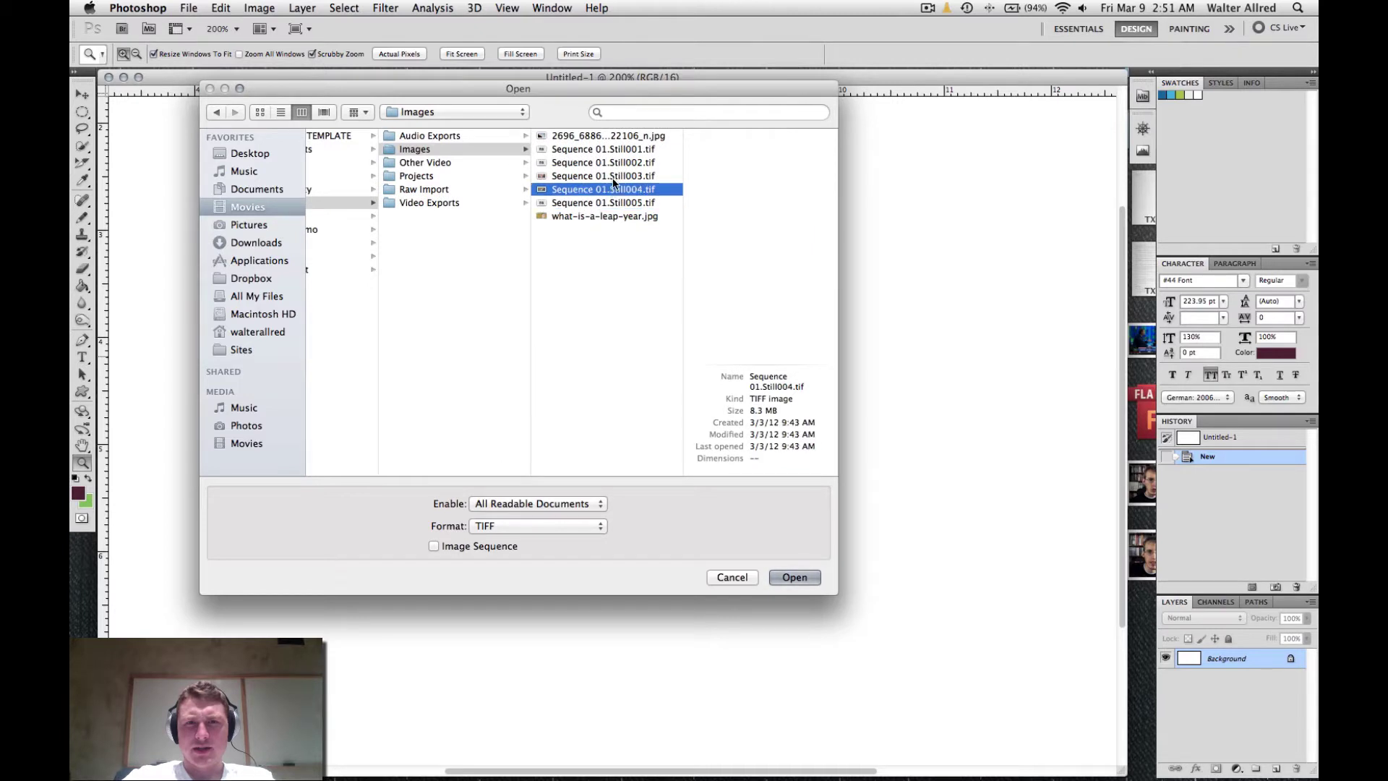
pyautogui.click(613, 178)
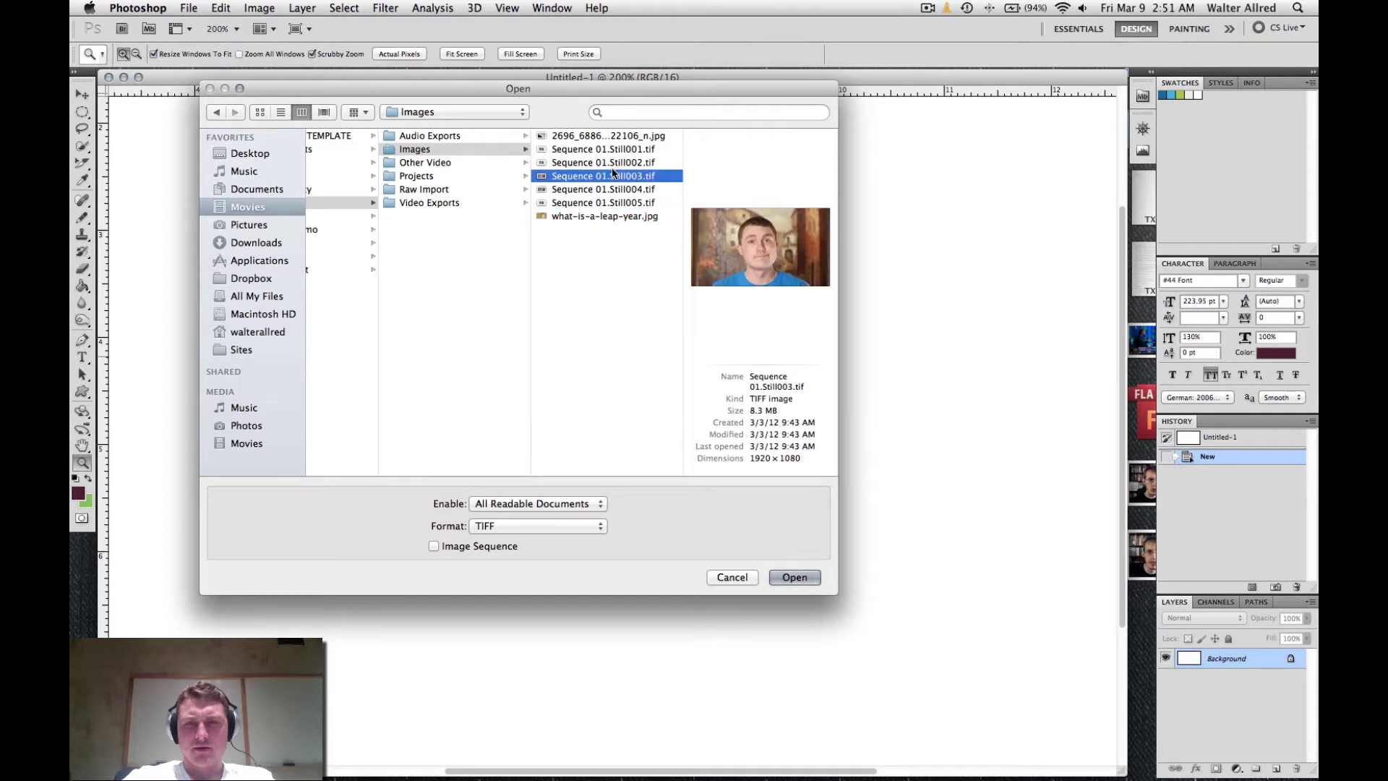
pyautogui.click(614, 163)
pyautogui.click(614, 151)
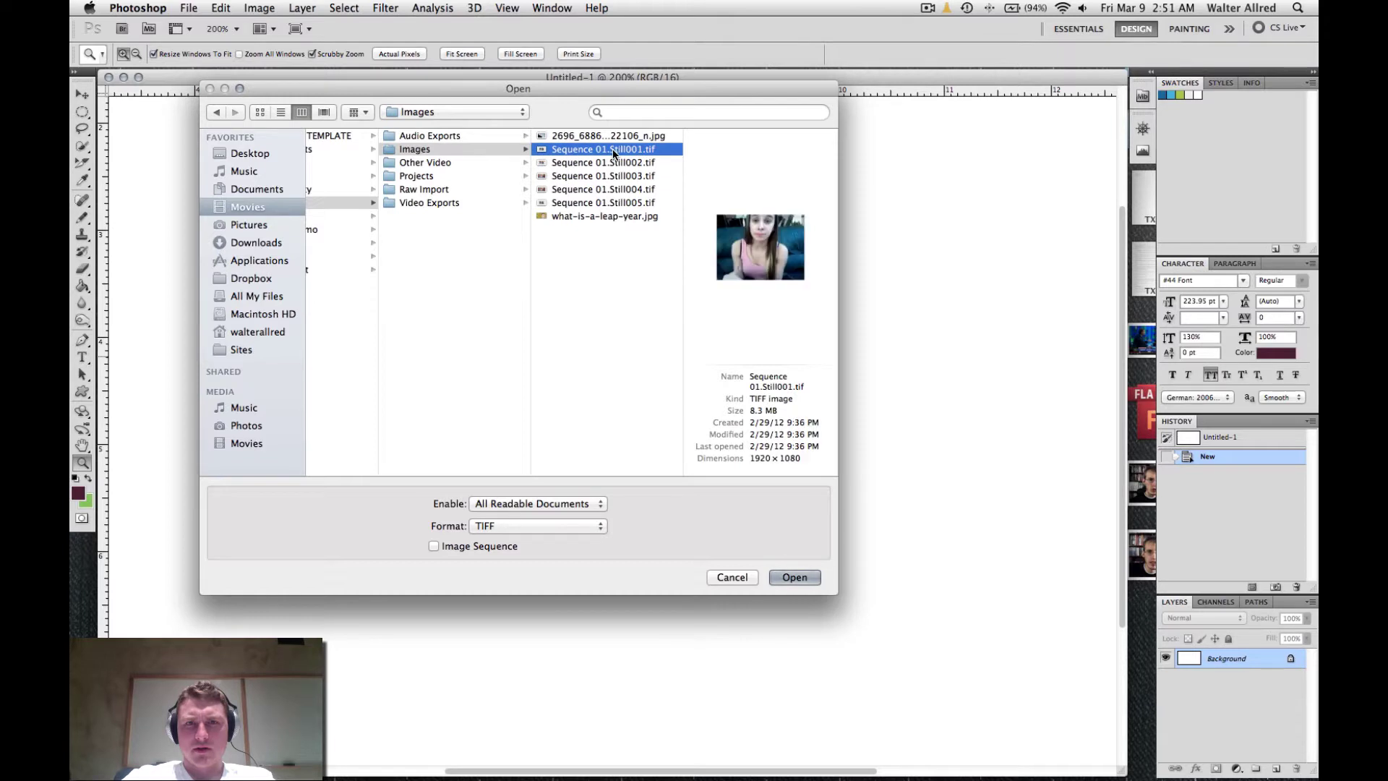
pyautogui.click(613, 137)
pyautogui.click(602, 219)
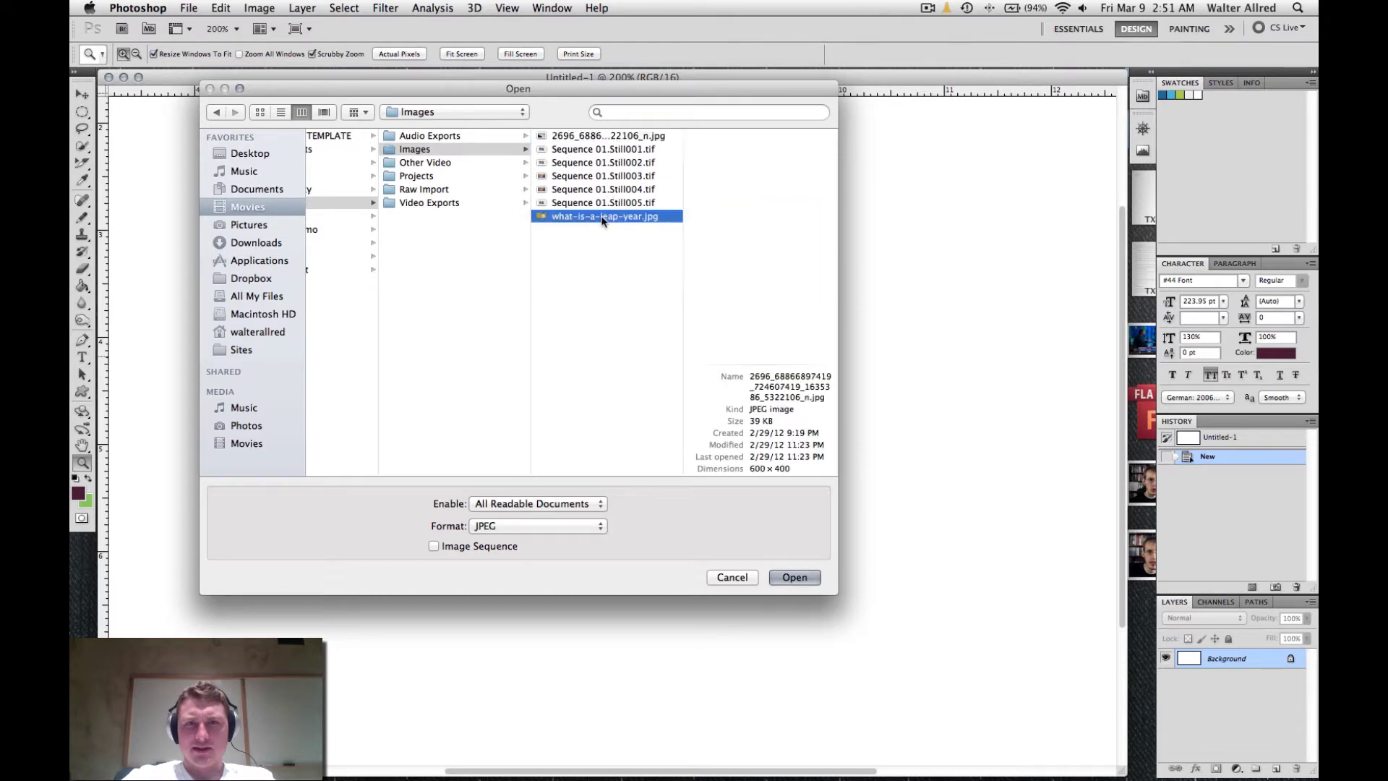
pyautogui.click(607, 205)
# Step: Open Sequence 01.Still006.tif from the Images folder of the Homosexuality production
pyautogui.hscroll(-3, 432, 197)
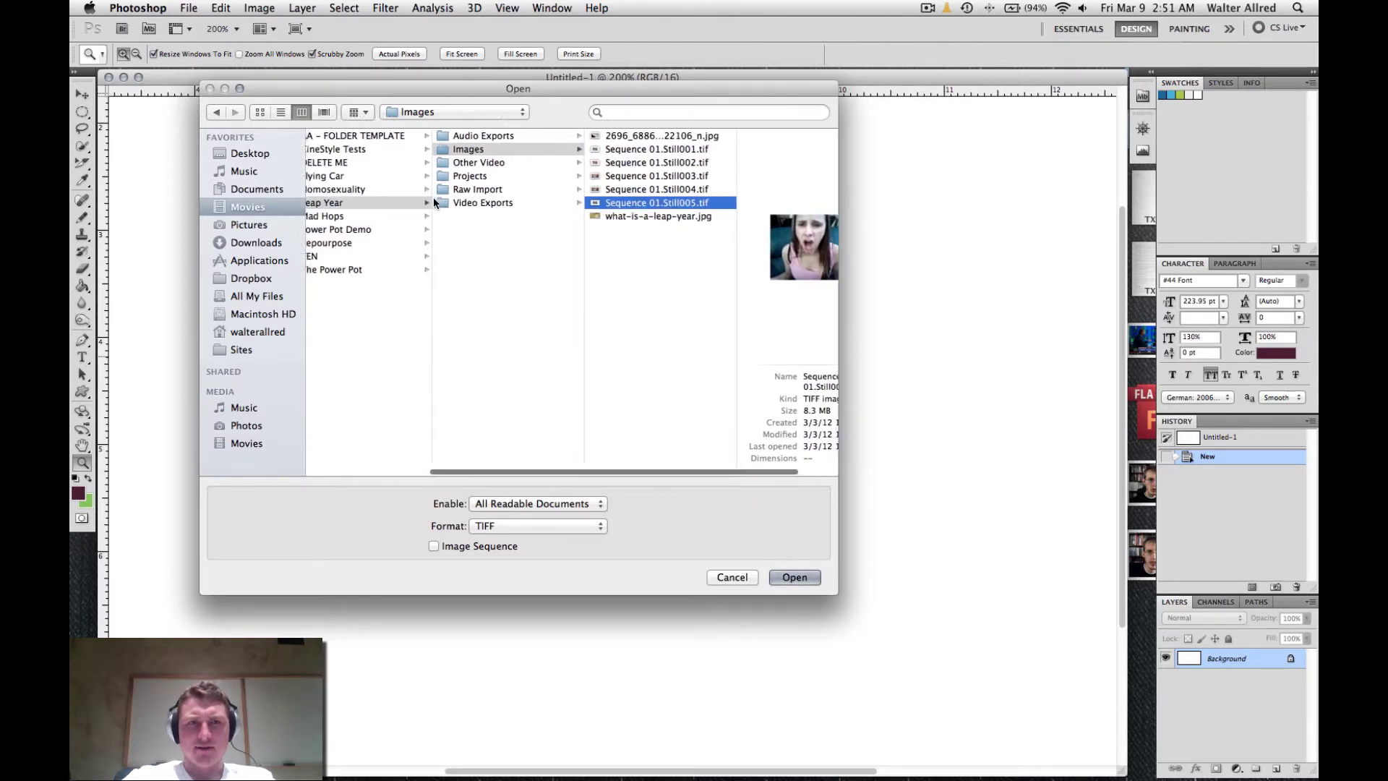
pyautogui.hscroll(-2, 433, 196)
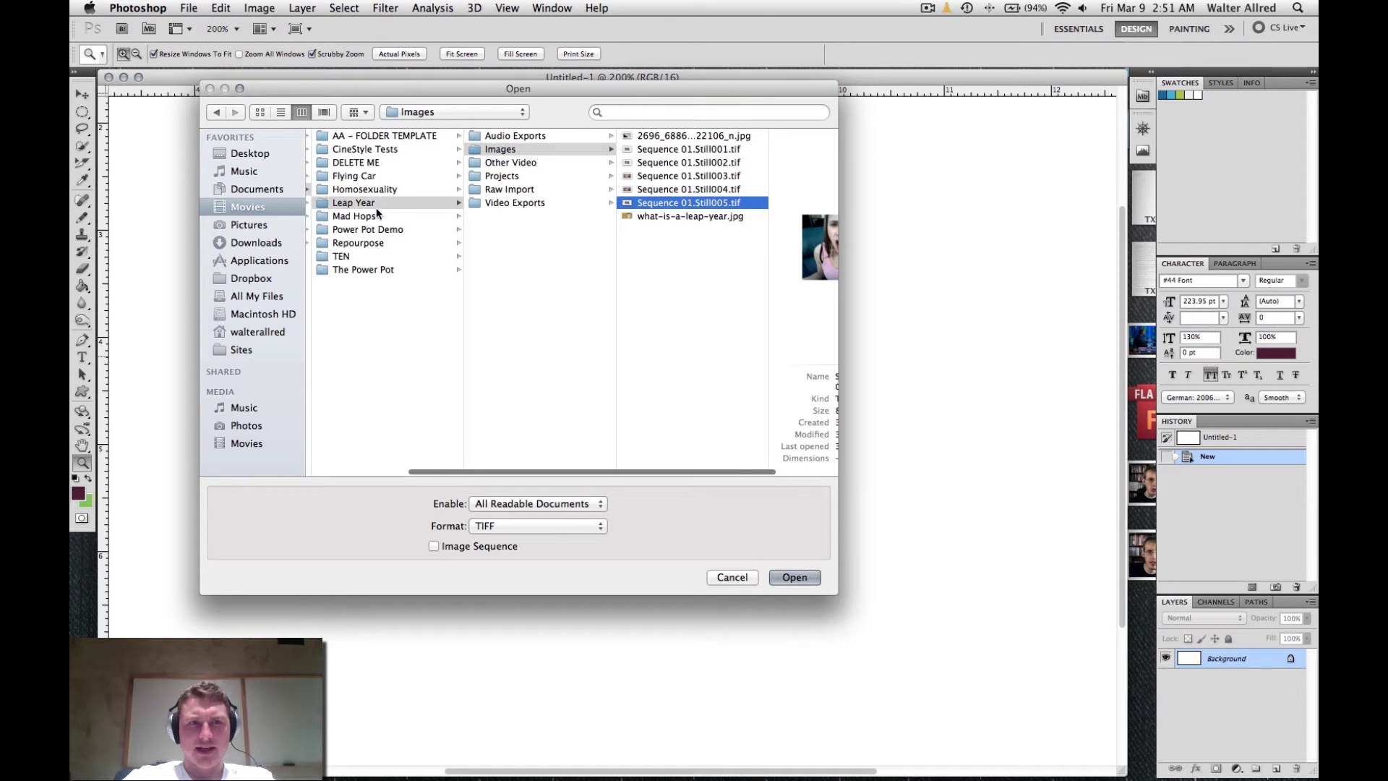
pyautogui.hscroll(-2, 377, 214)
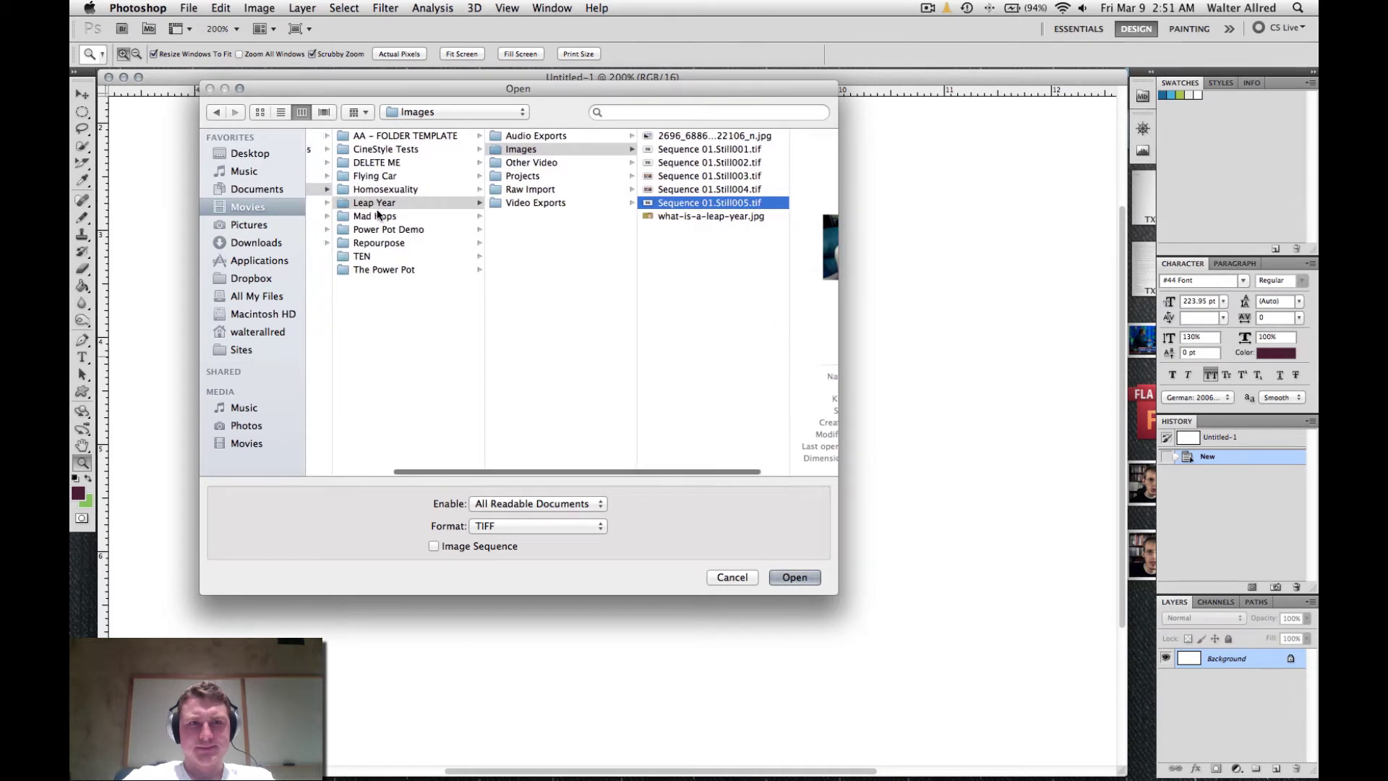
pyautogui.hscroll(-4, 376, 214)
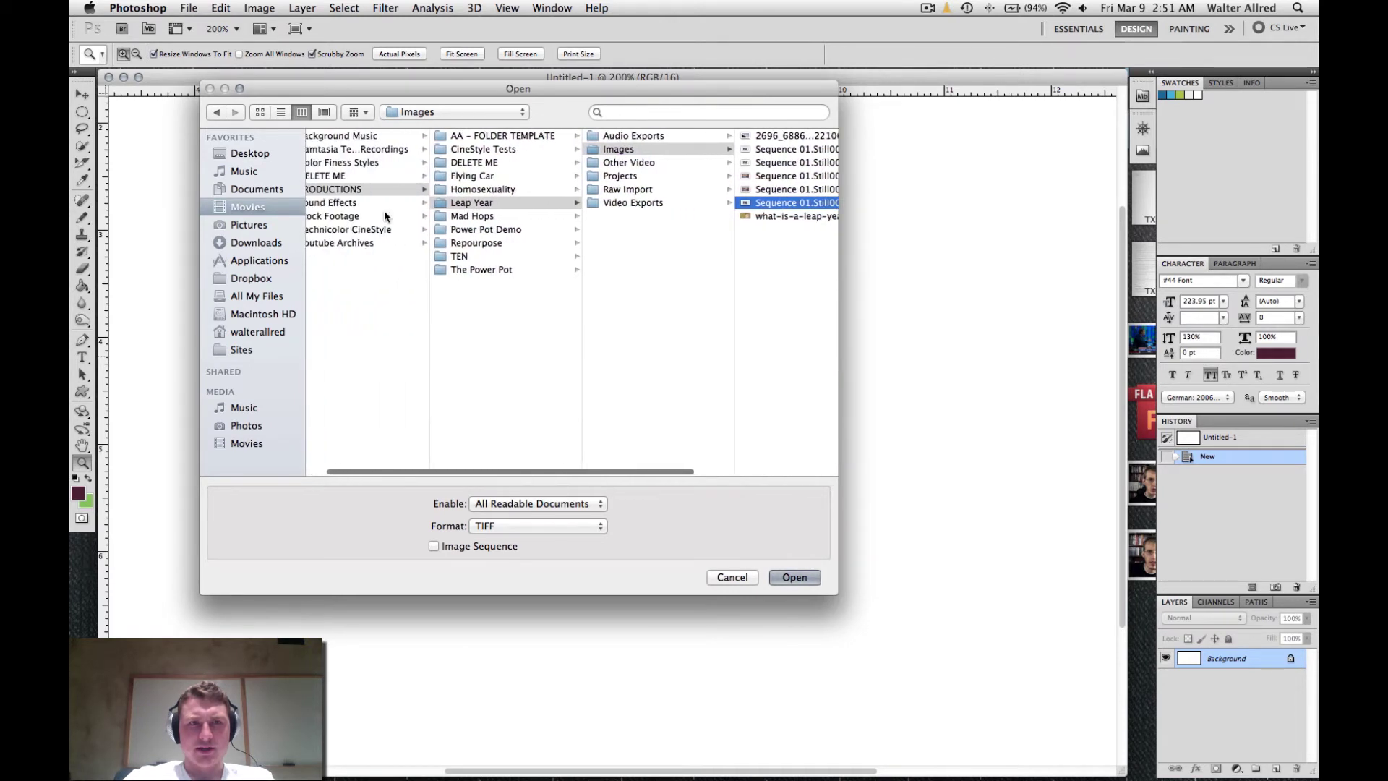
pyautogui.hscroll(-2, 384, 211)
pyautogui.click(508, 191)
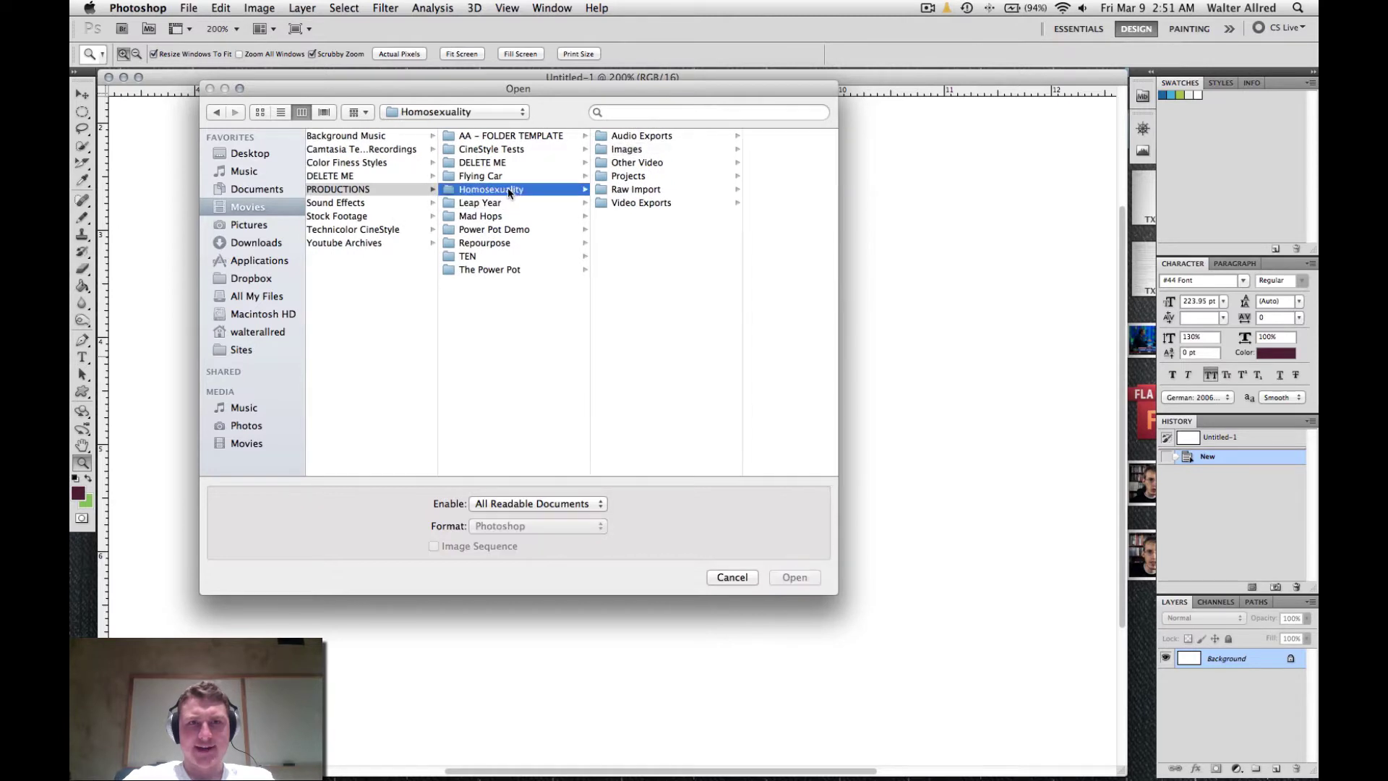
pyautogui.click(618, 151)
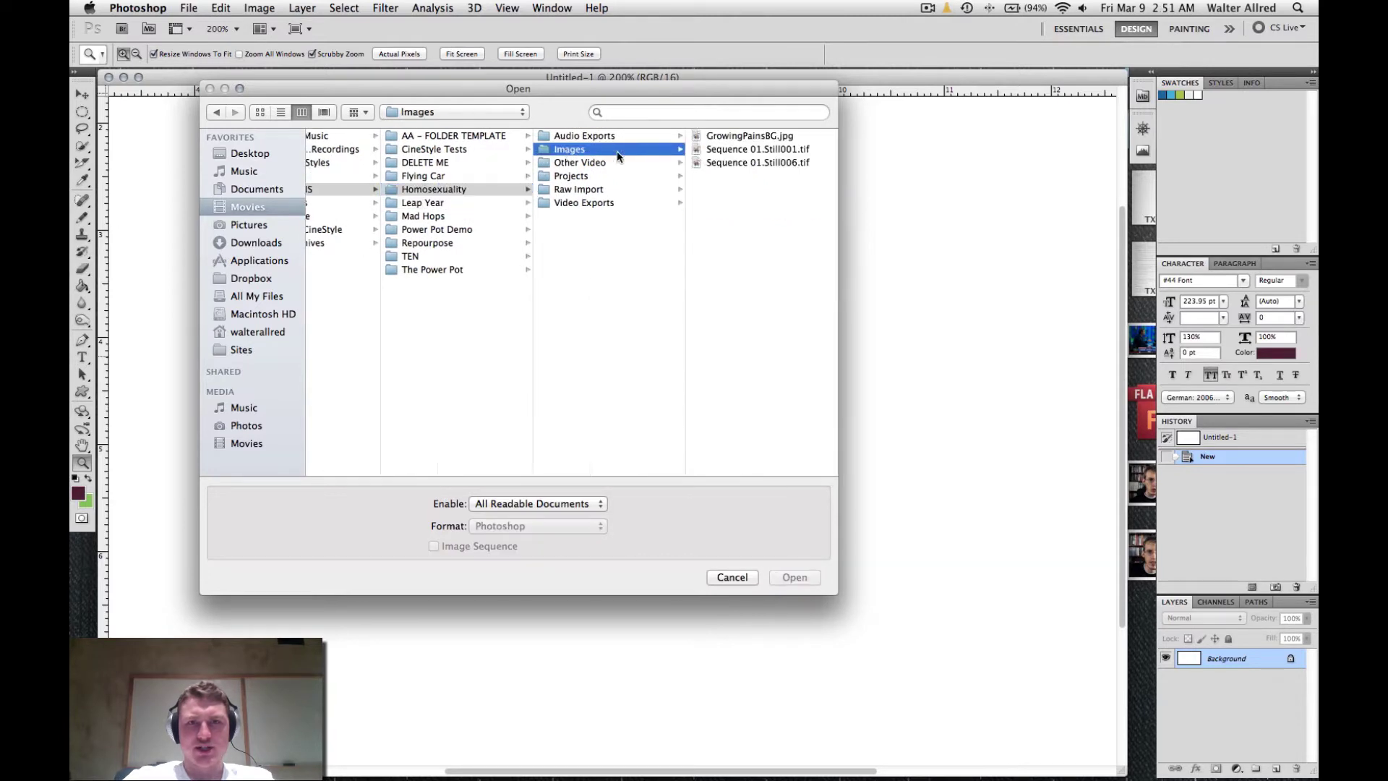
pyautogui.click(769, 162)
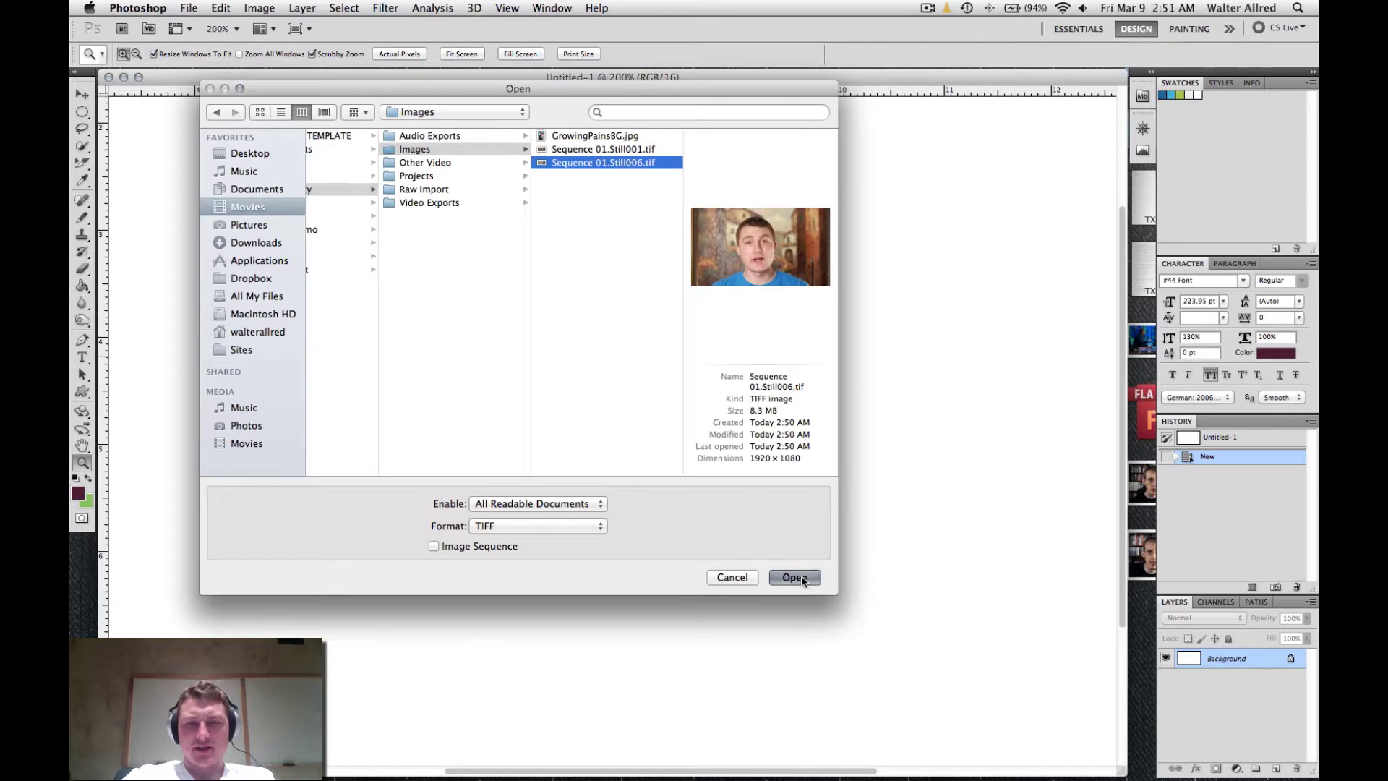
pyautogui.click(795, 576)
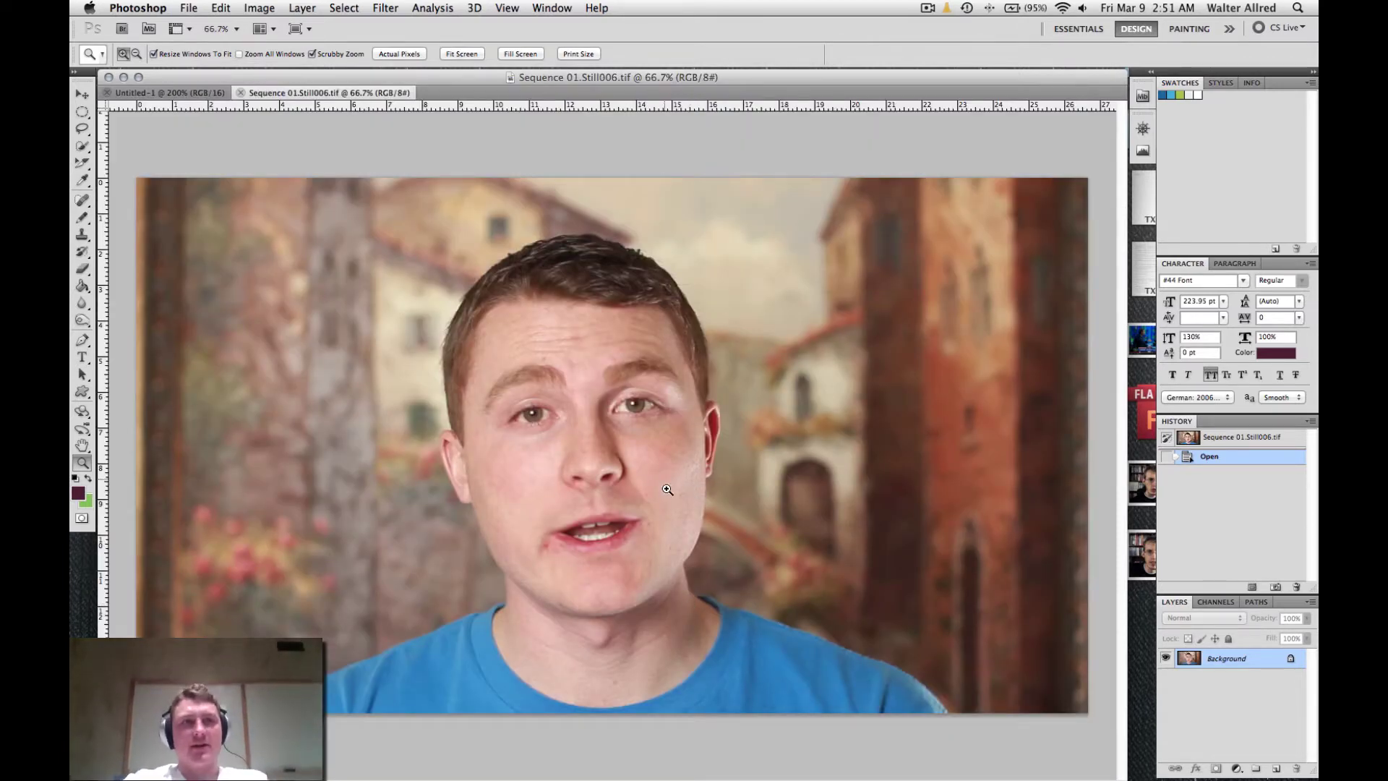
# Step: Duplicate the Background layer to a new layer and delete the original locked Background
pyautogui.click(82, 147)
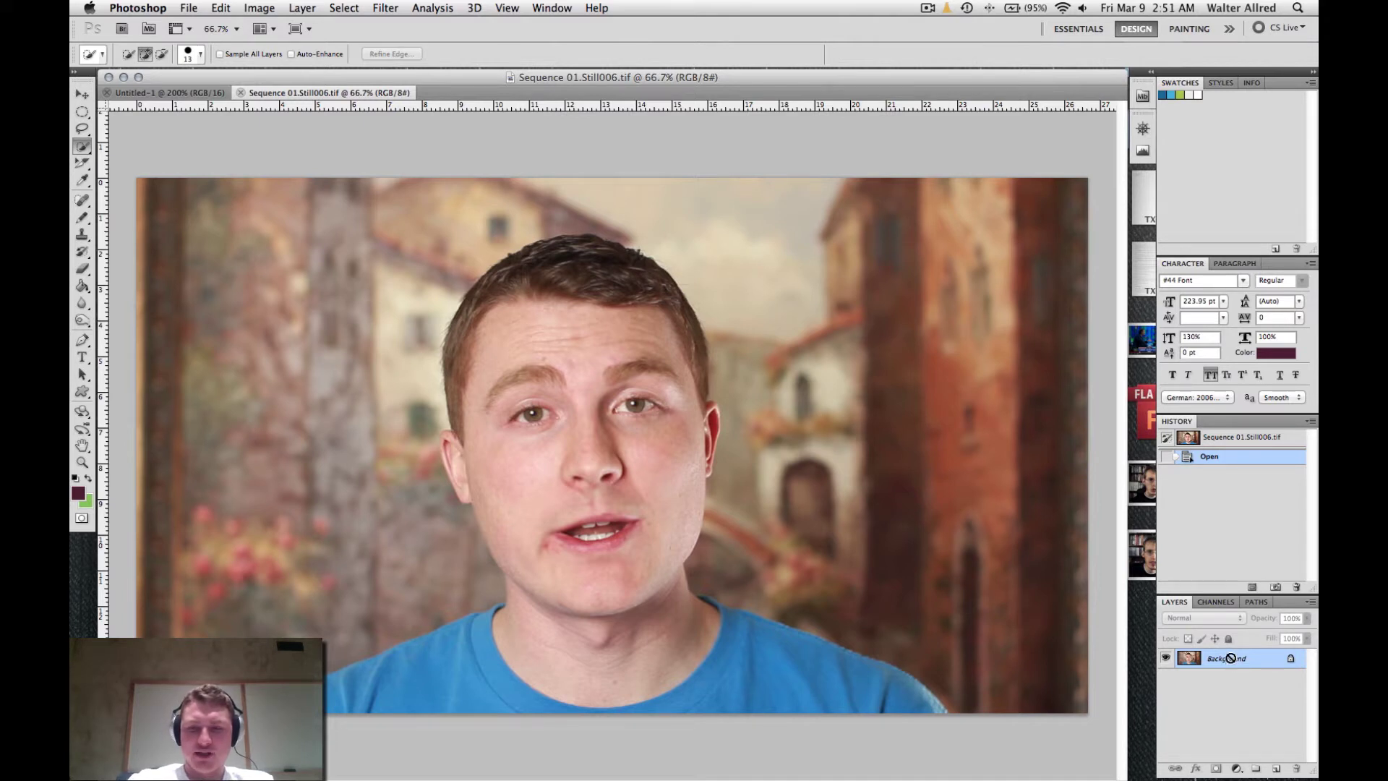
pyautogui.press('super+j')
pyautogui.click(1238, 682)
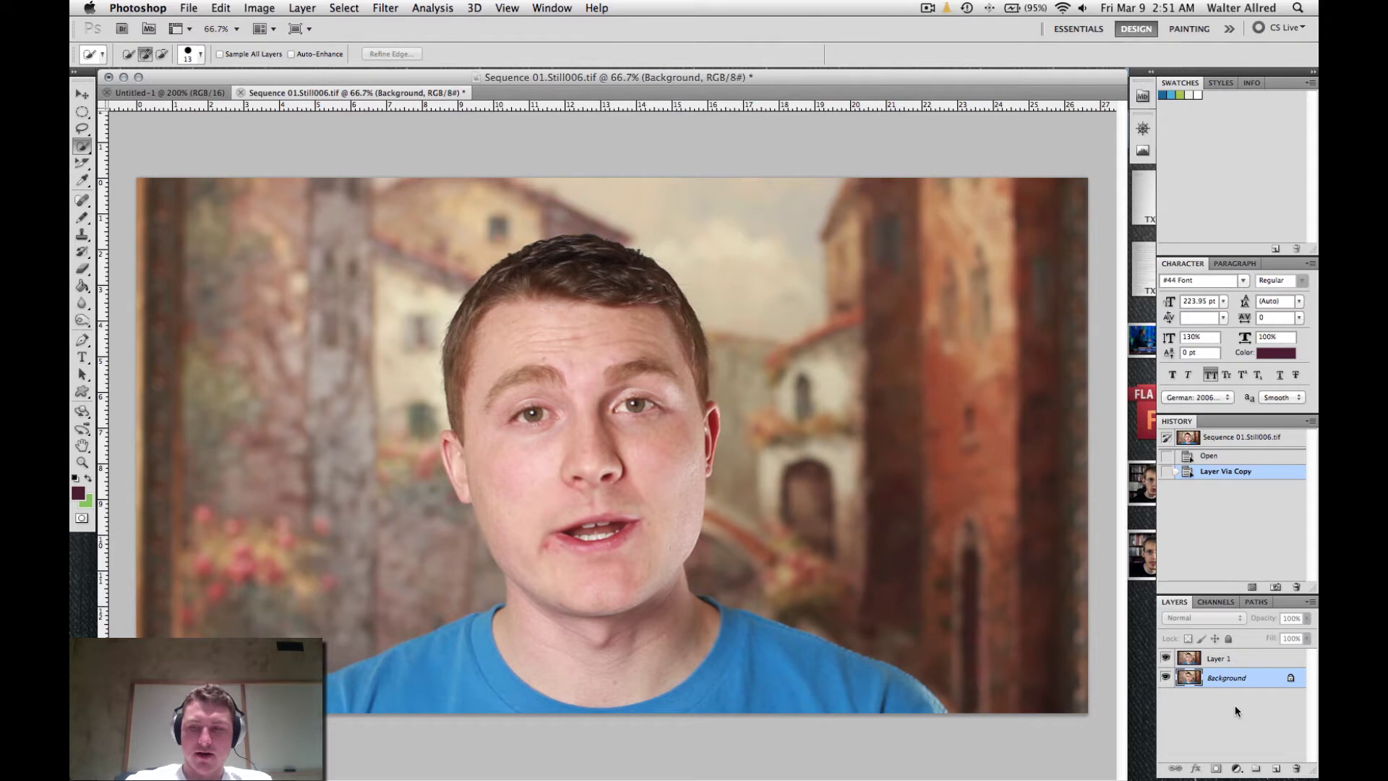
pyautogui.press('Delete')
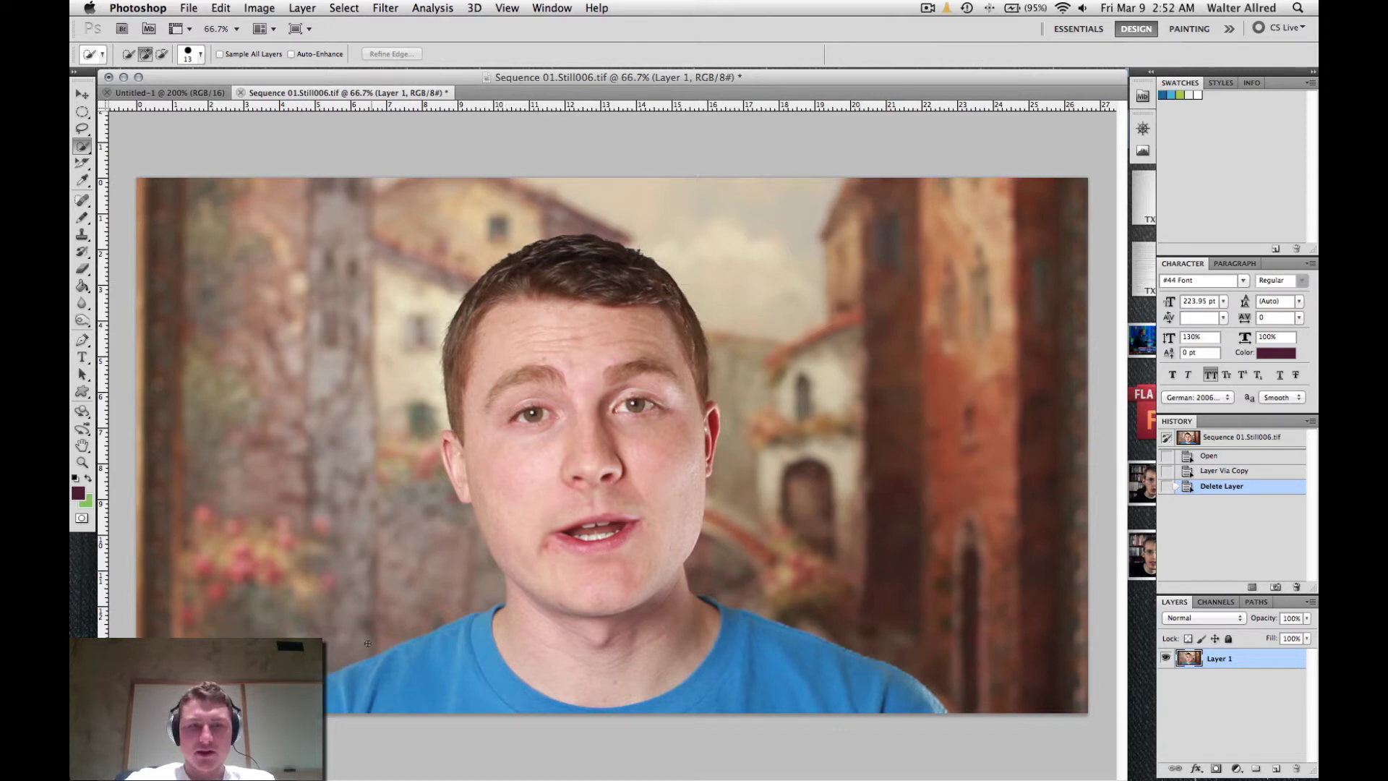
# Step: Quick-select the man's head, ears and shirt, subtracting the stray background area beside his neck from the selection
pyautogui.moveTo(346, 688)
pyautogui.mouseDown()
pyautogui.moveTo(515, 642)
pyautogui.moveTo(543, 592)
pyautogui.moveTo(499, 477)
pyautogui.mouseUp()
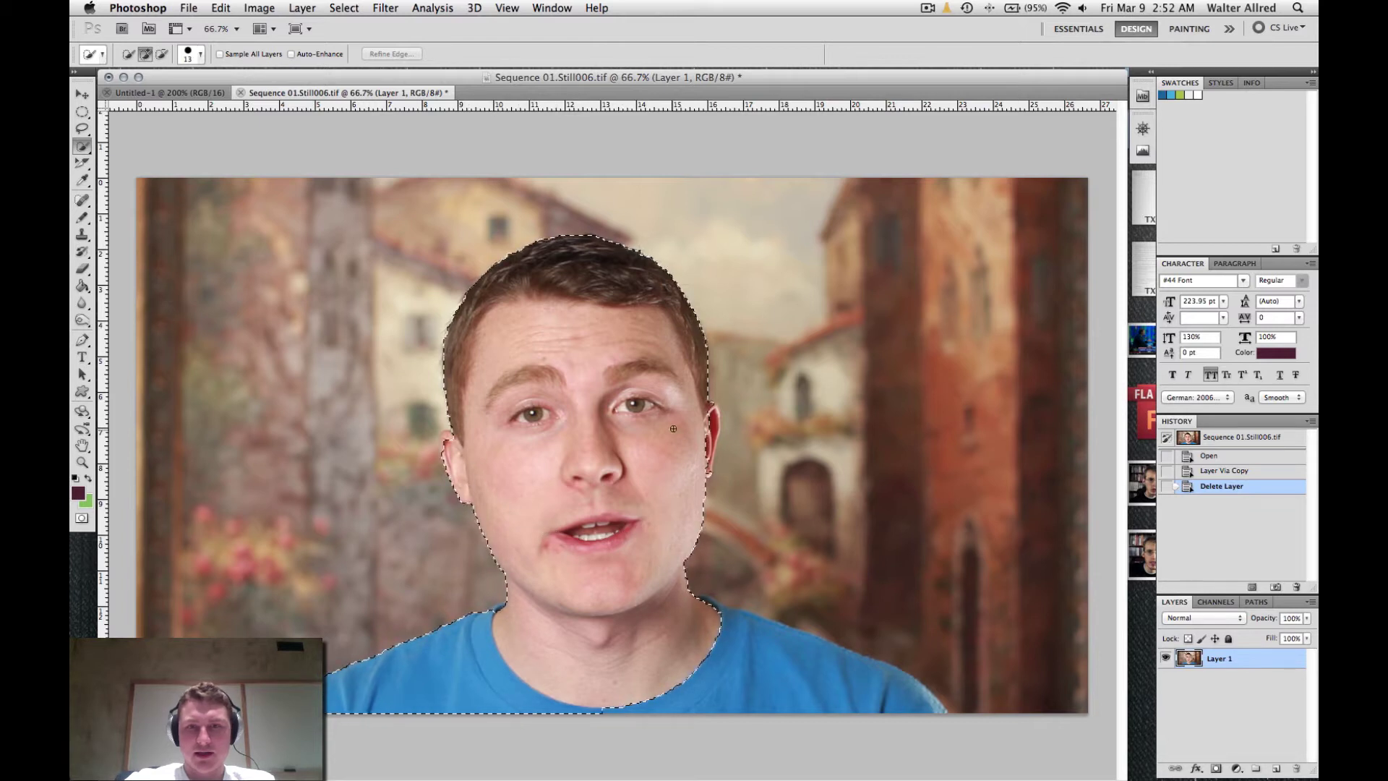
pyautogui.moveTo(714, 414)
pyautogui.mouseDown()
pyautogui.moveTo(687, 567)
pyautogui.moveTo(701, 597)
pyautogui.moveTo(749, 621)
pyautogui.mouseUp()
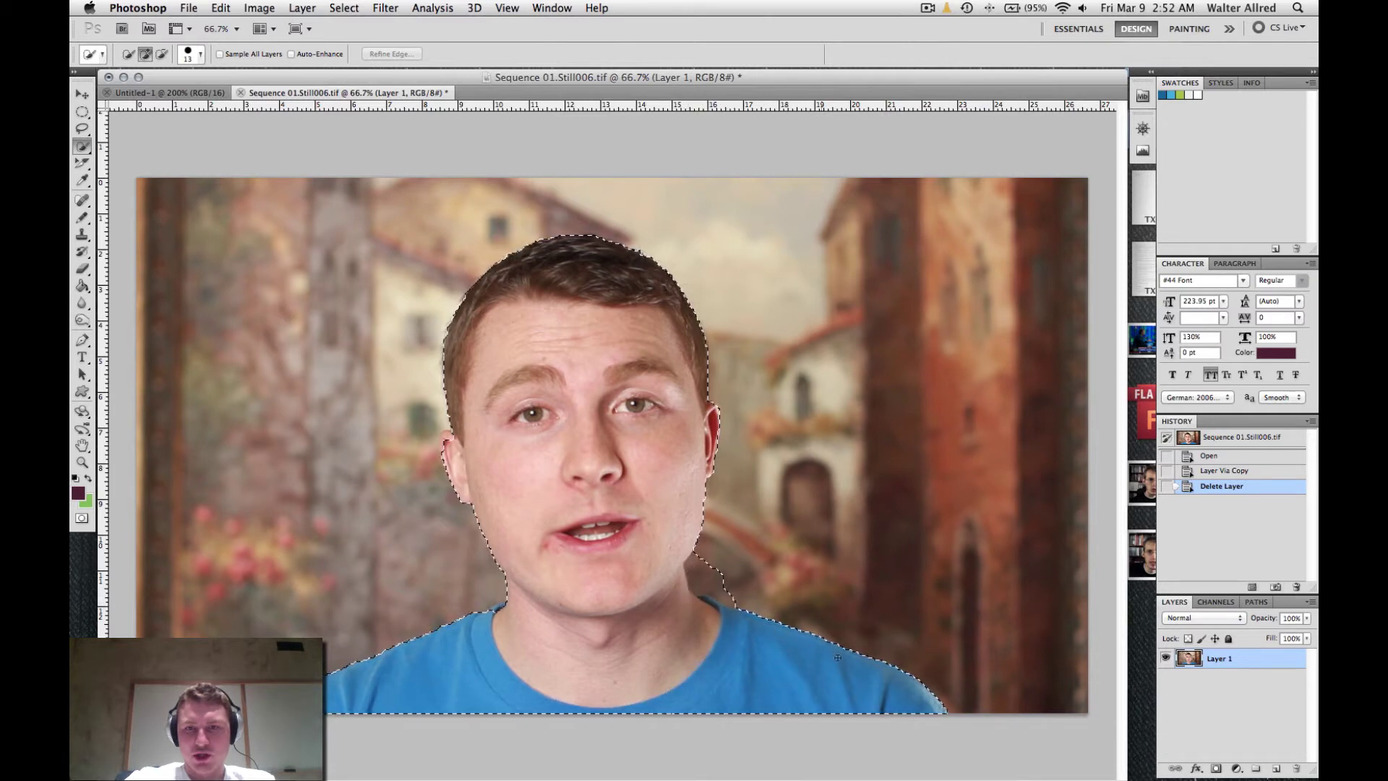
pyautogui.moveTo(874, 684); pyautogui.dragTo(877, 687)
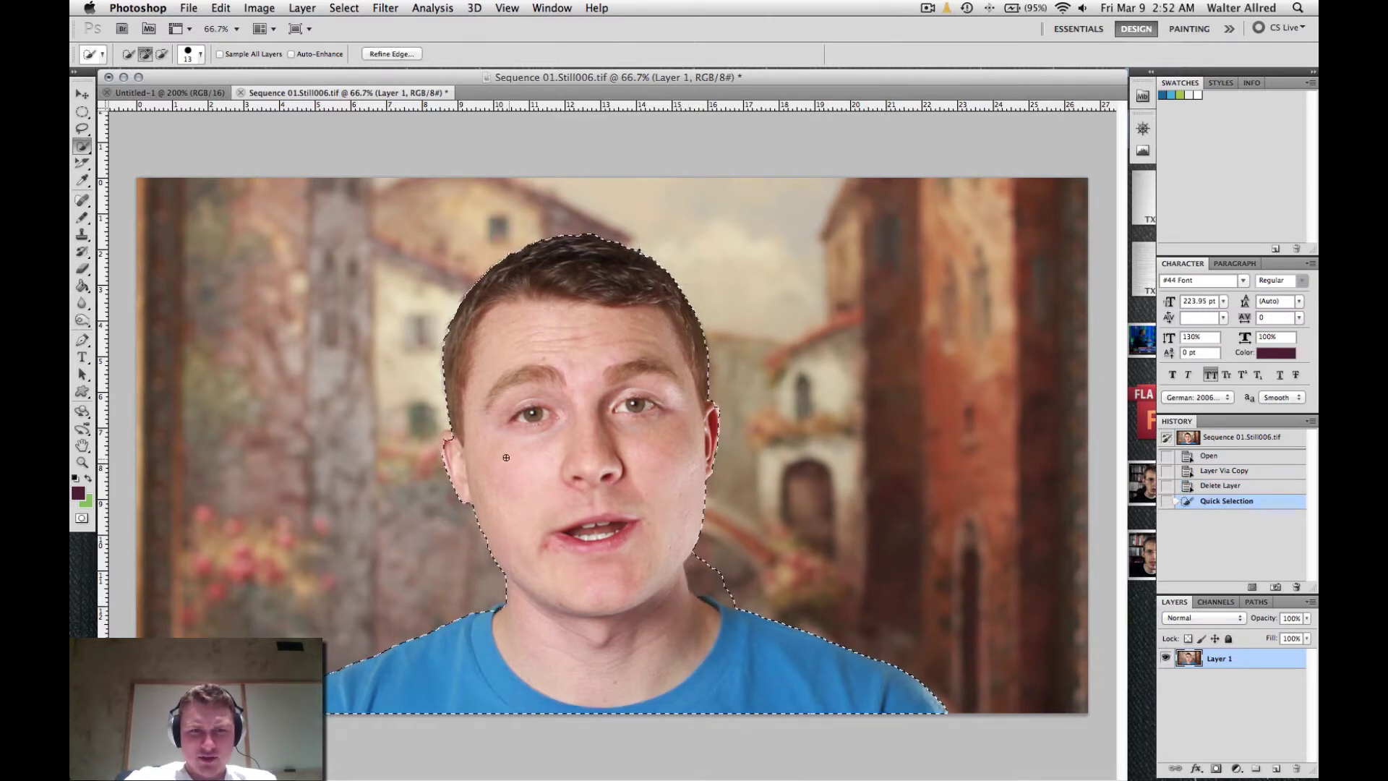
pyautogui.click(452, 459)
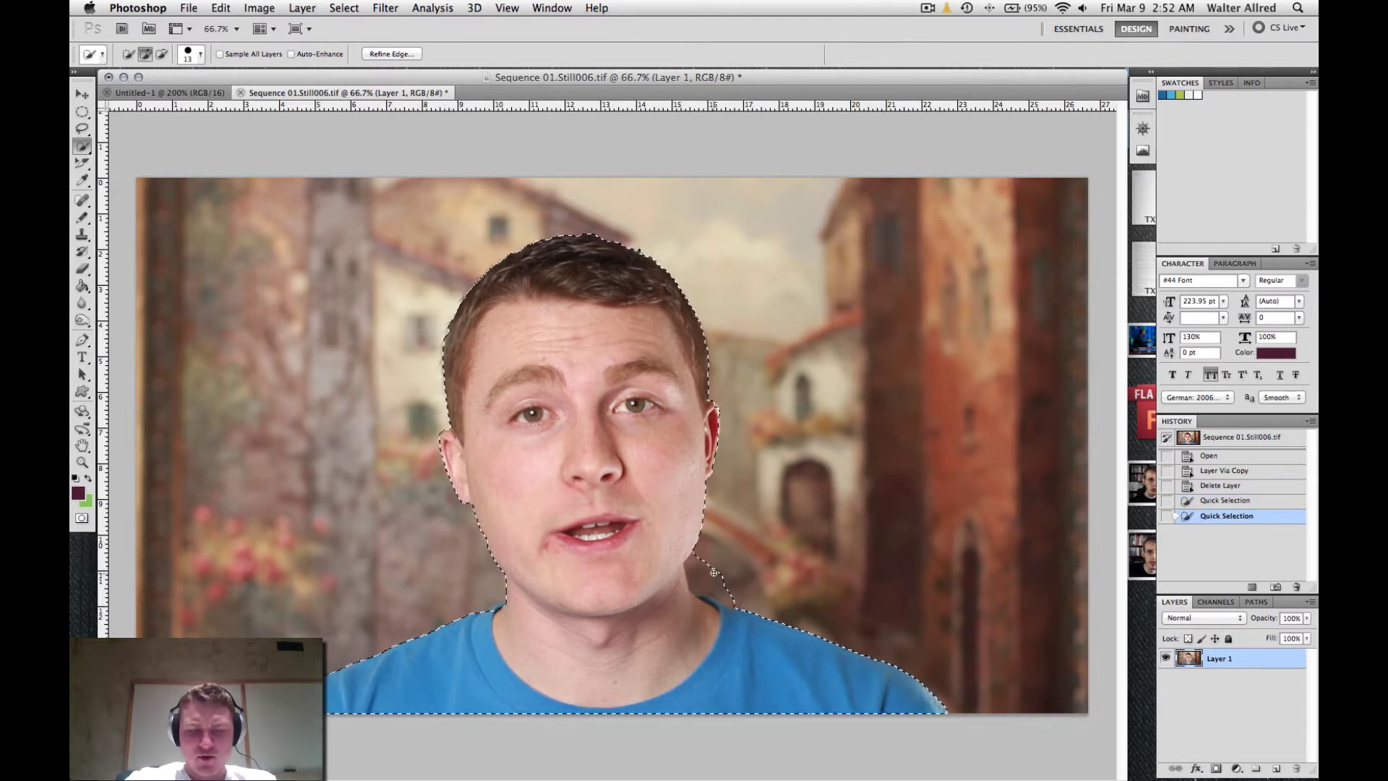
pyautogui.press('alt')
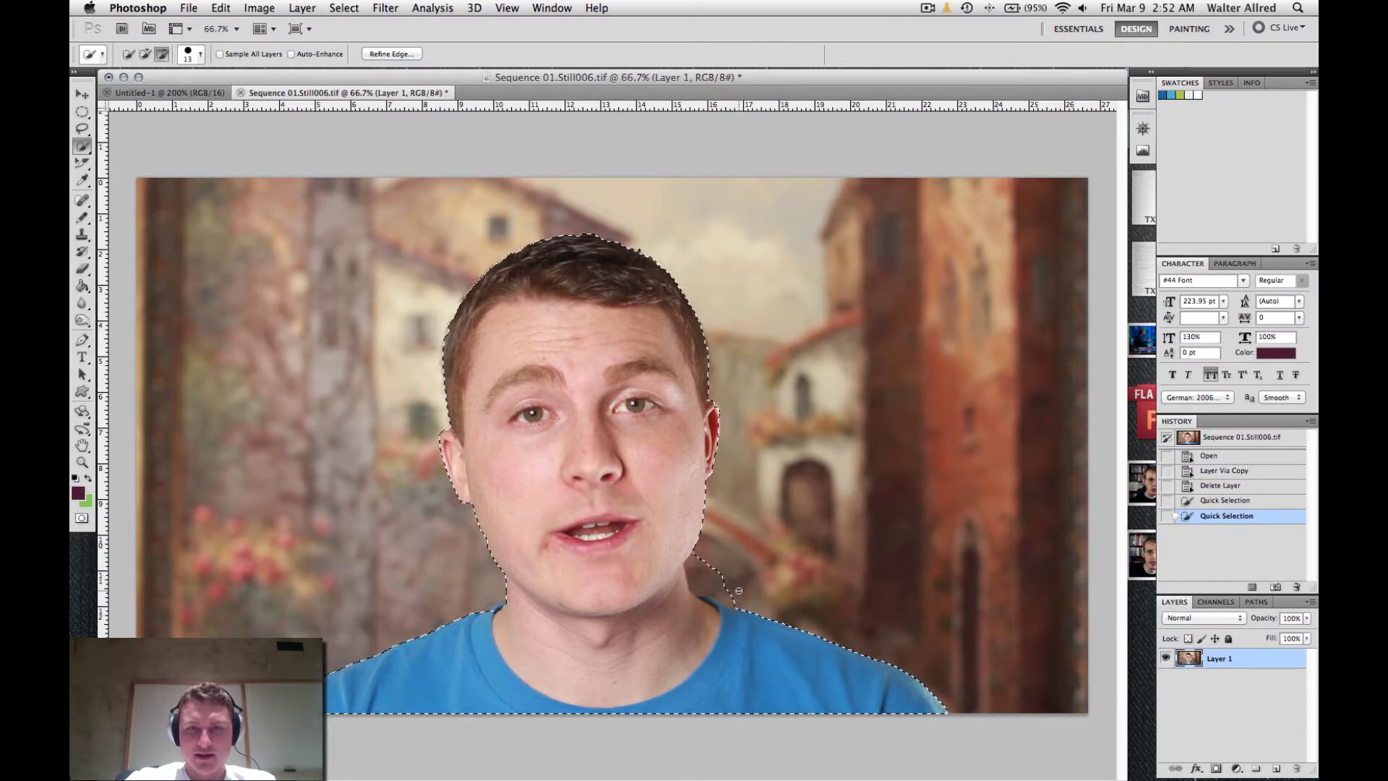
pyautogui.keyDown('alt'); pyautogui.click(696, 580); pyautogui.keyUp('alt')
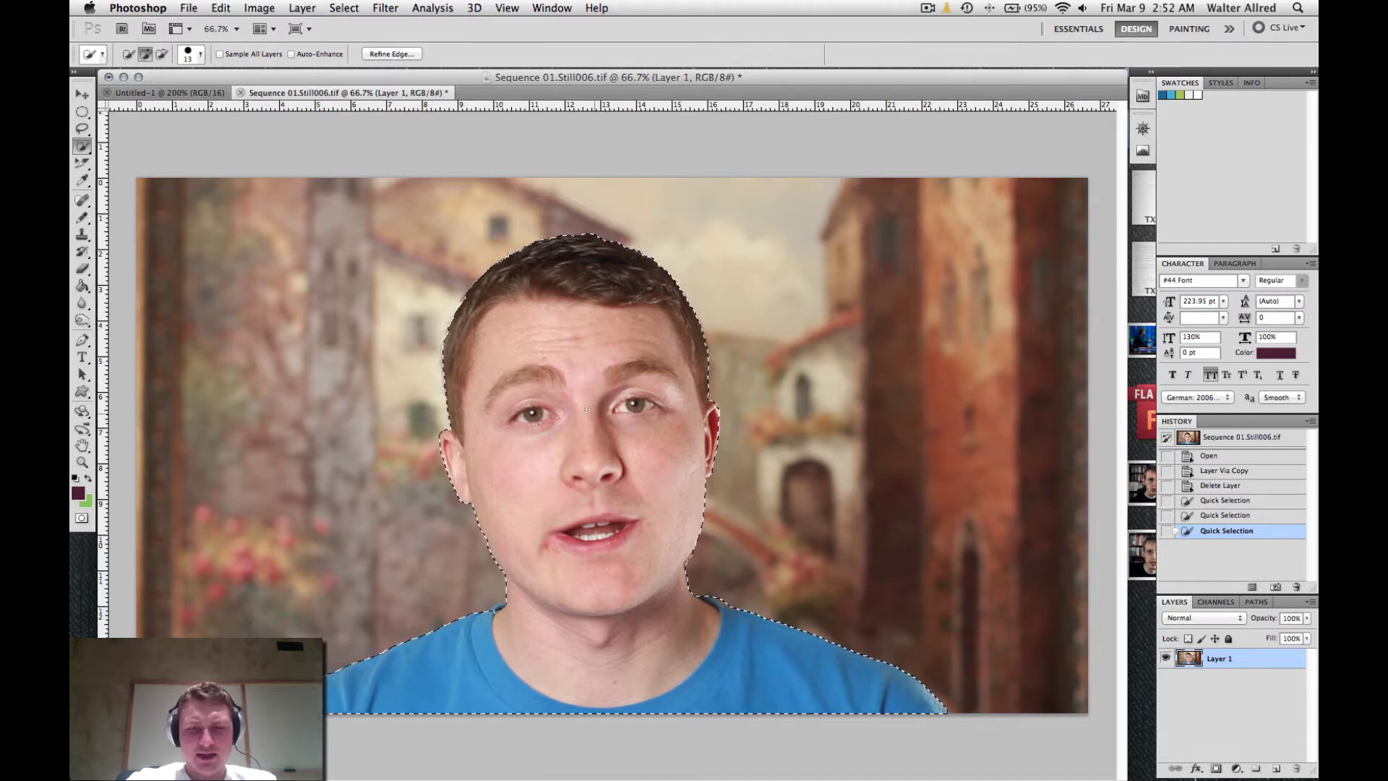
pyautogui.press('v')
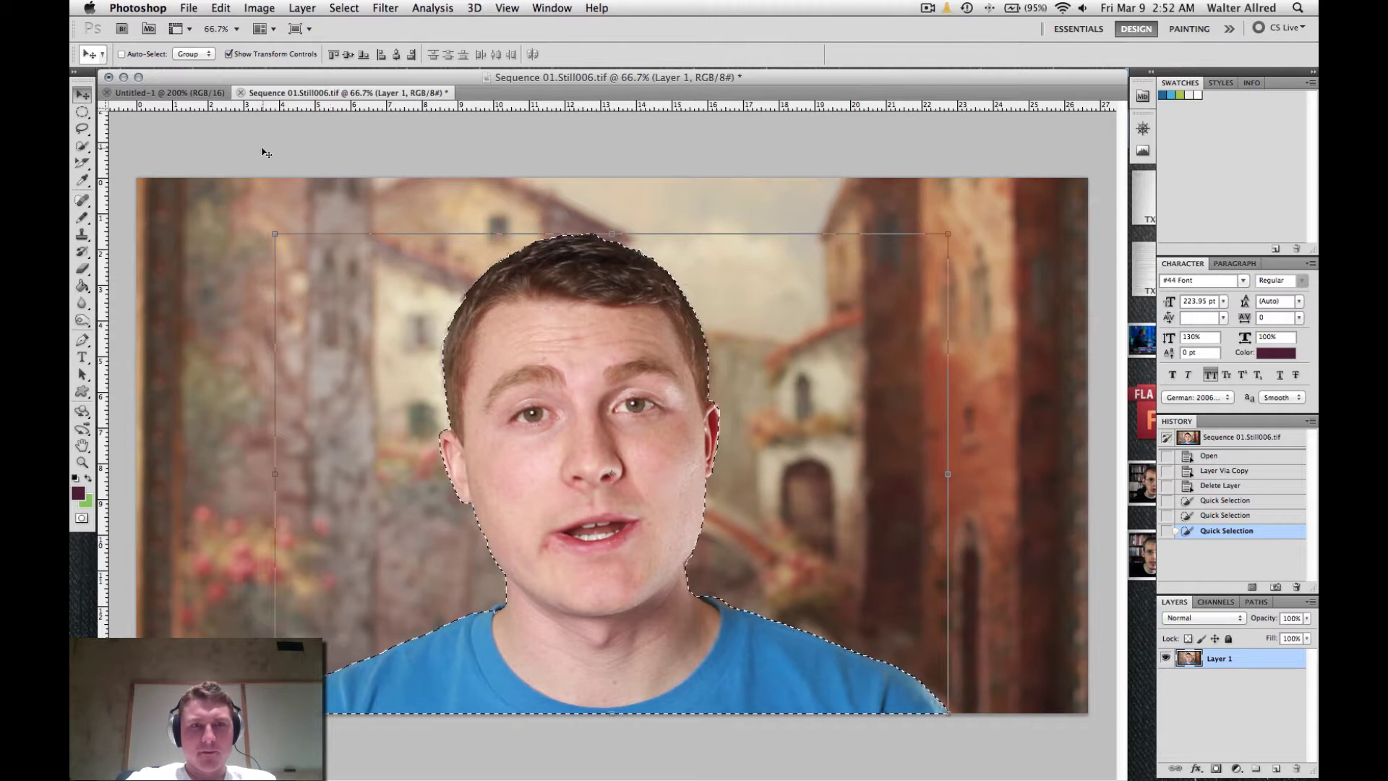
# Step: Refine the selection's edge with Smart Radius on, Radius 1.5 px, Smooth 5 and Contrast 5%
pyautogui.click(344, 8)
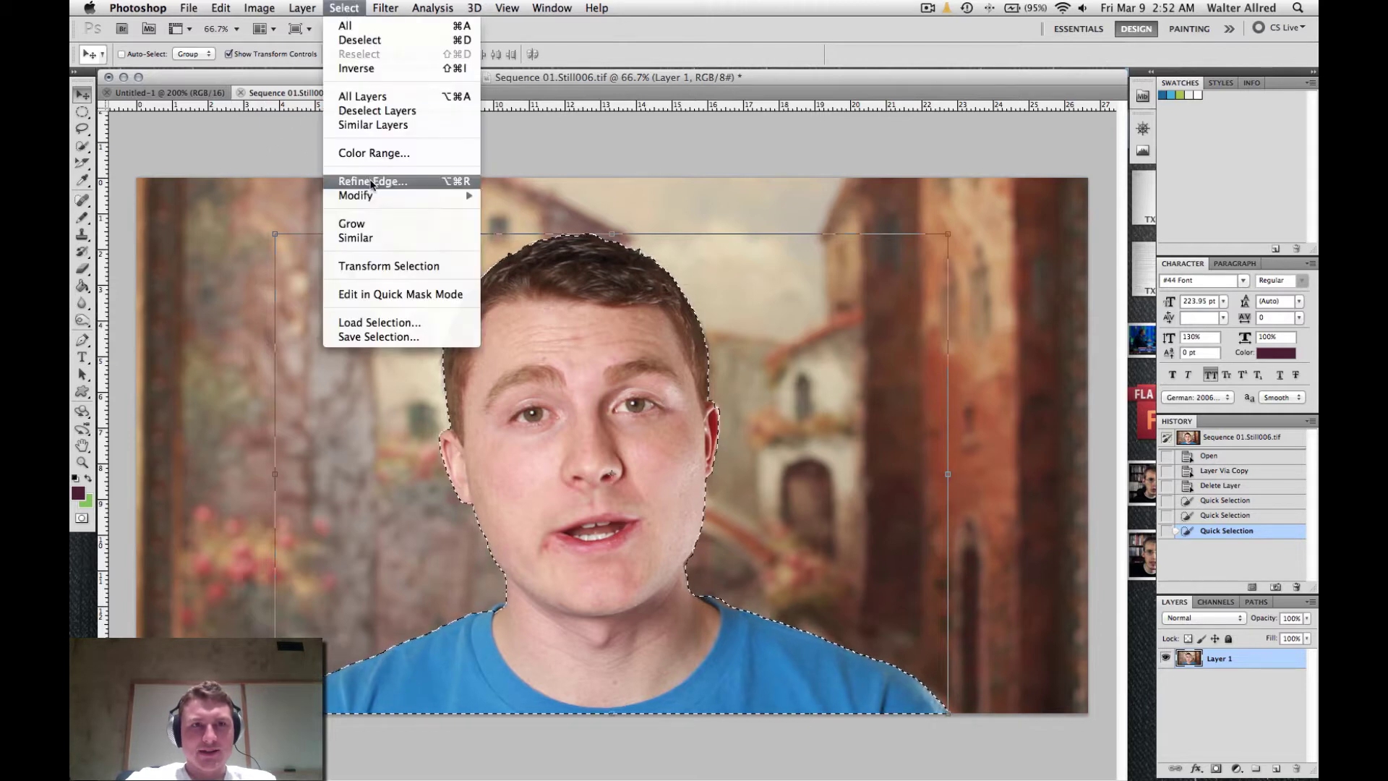
pyautogui.click(371, 181)
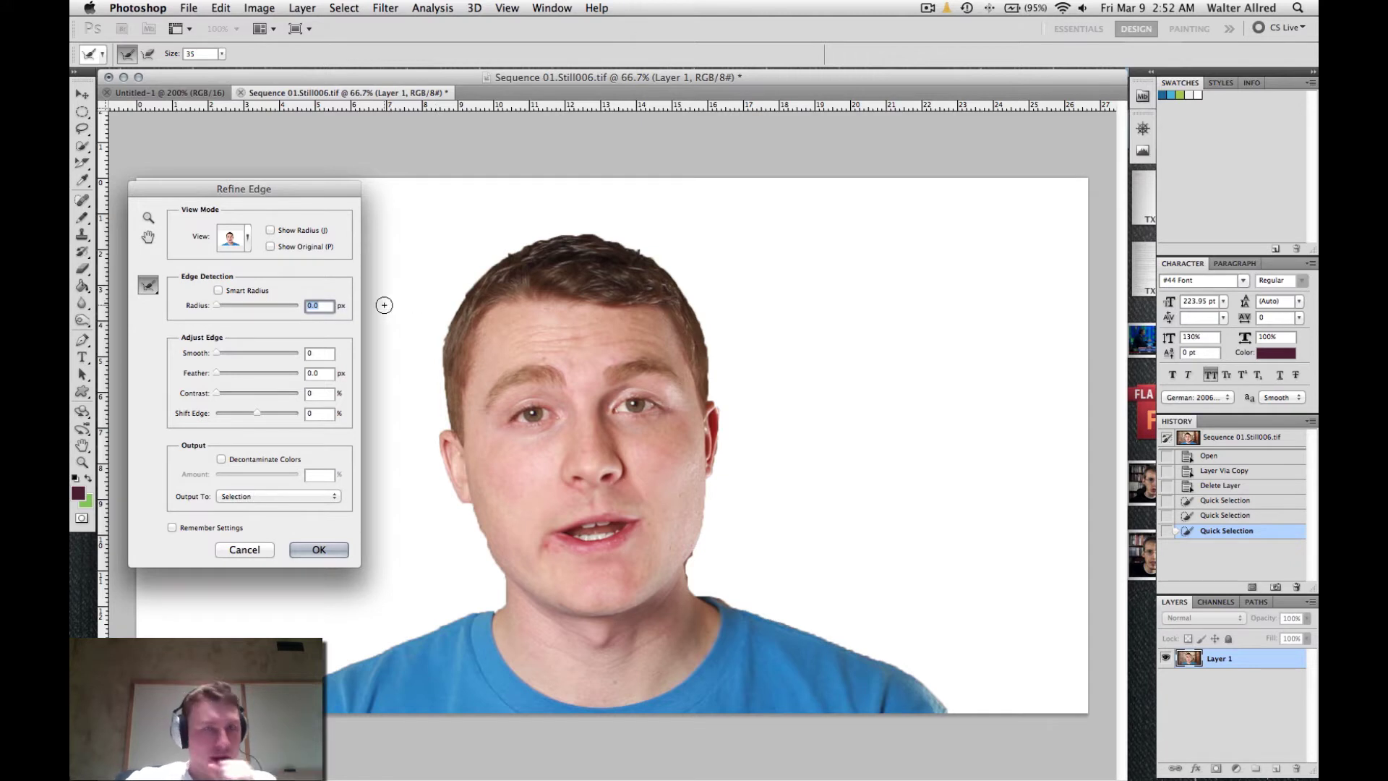
pyautogui.click(246, 292)
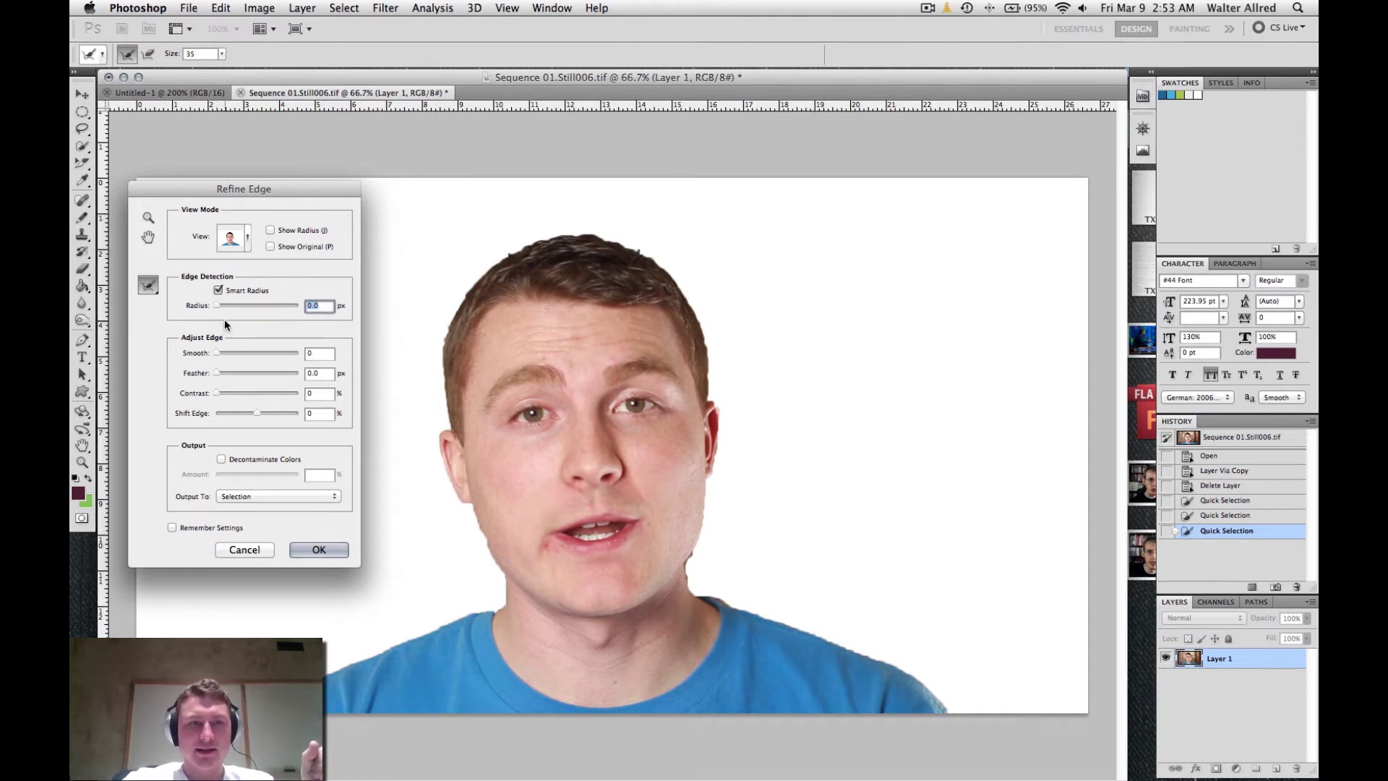
pyautogui.moveTo(217, 305); pyautogui.dragTo(222, 305)
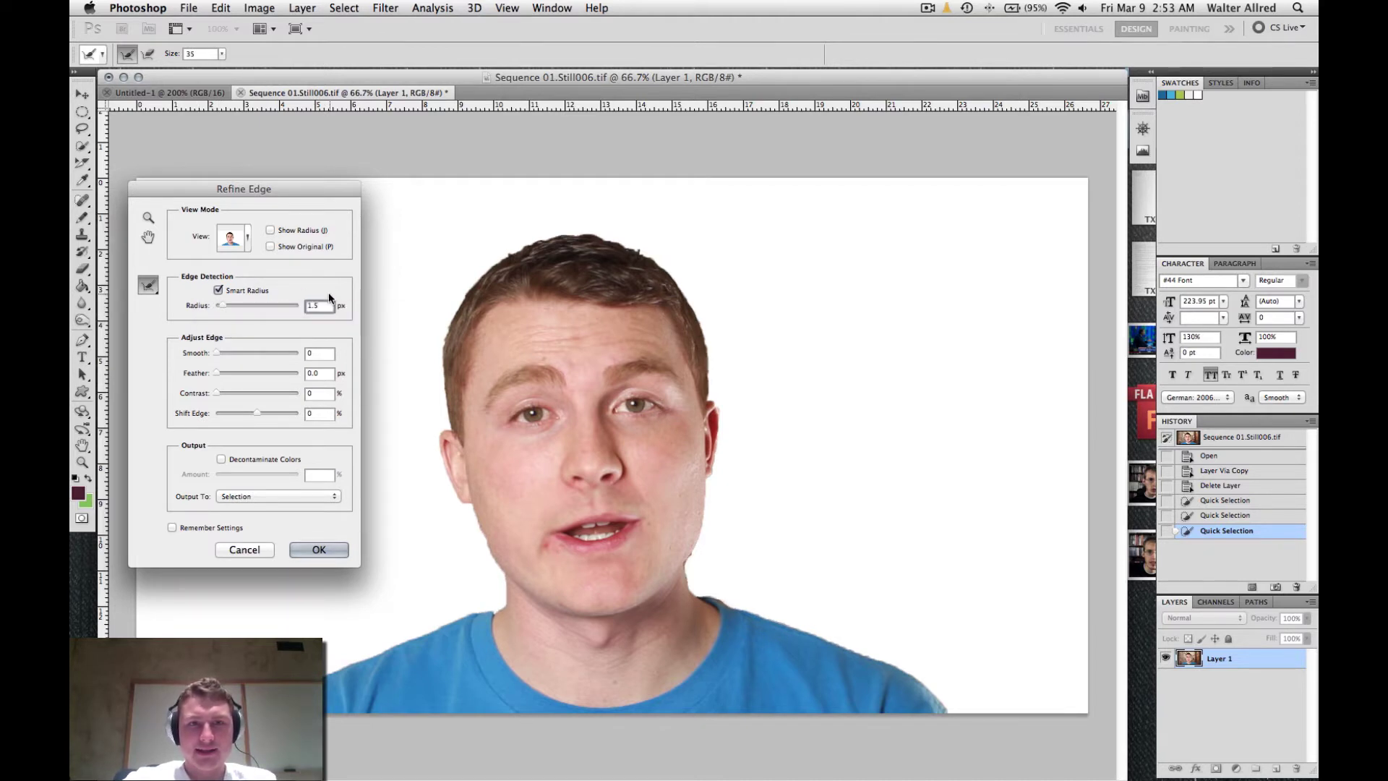
pyautogui.press('Tab')
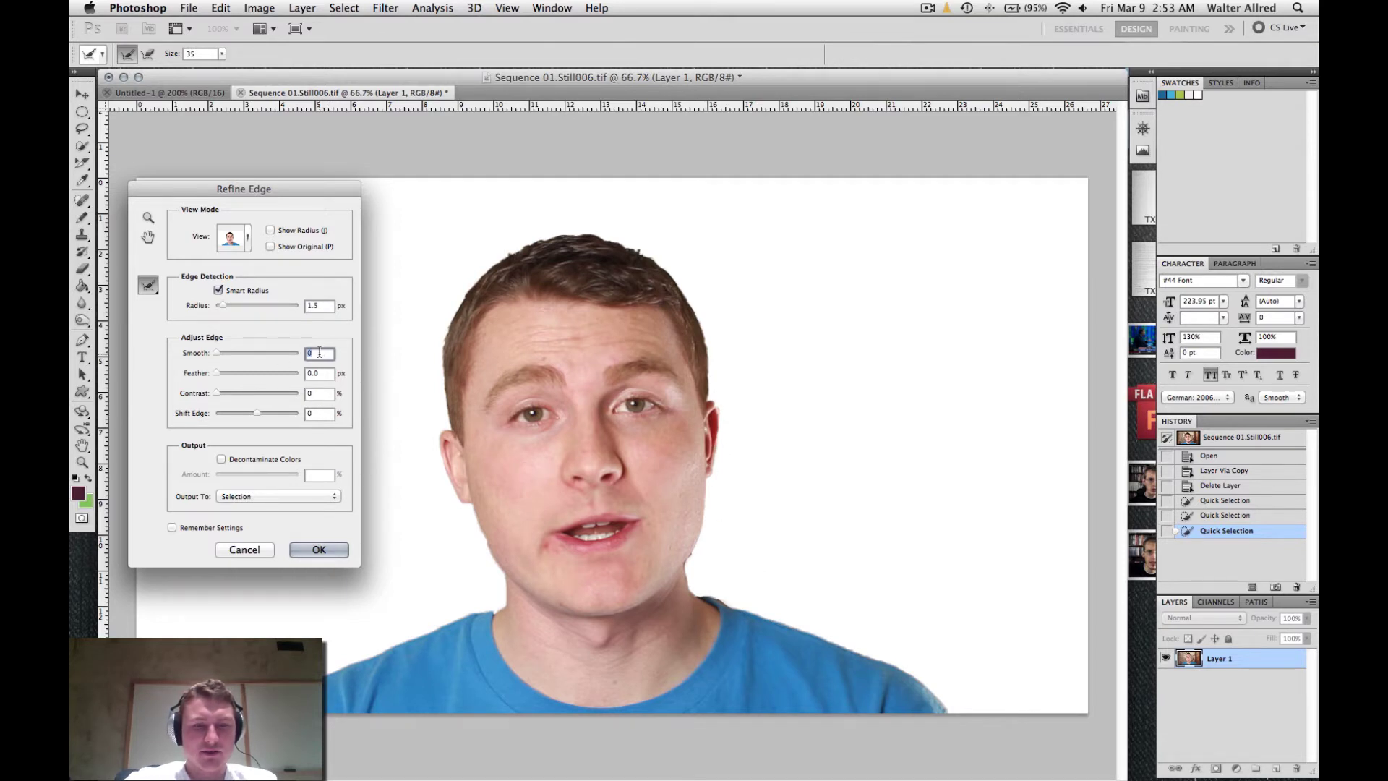
pyautogui.write('5')
pyautogui.press('Tab')
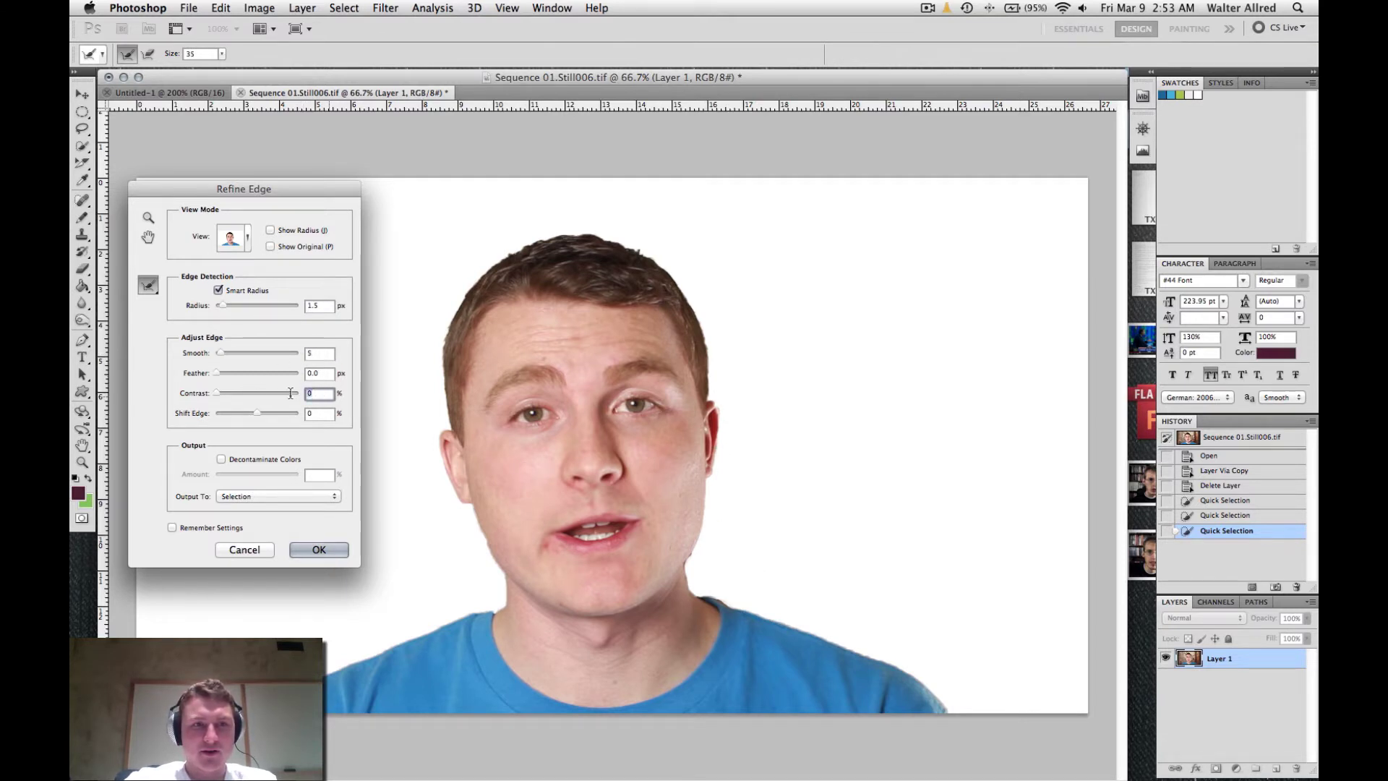
pyautogui.write('5')
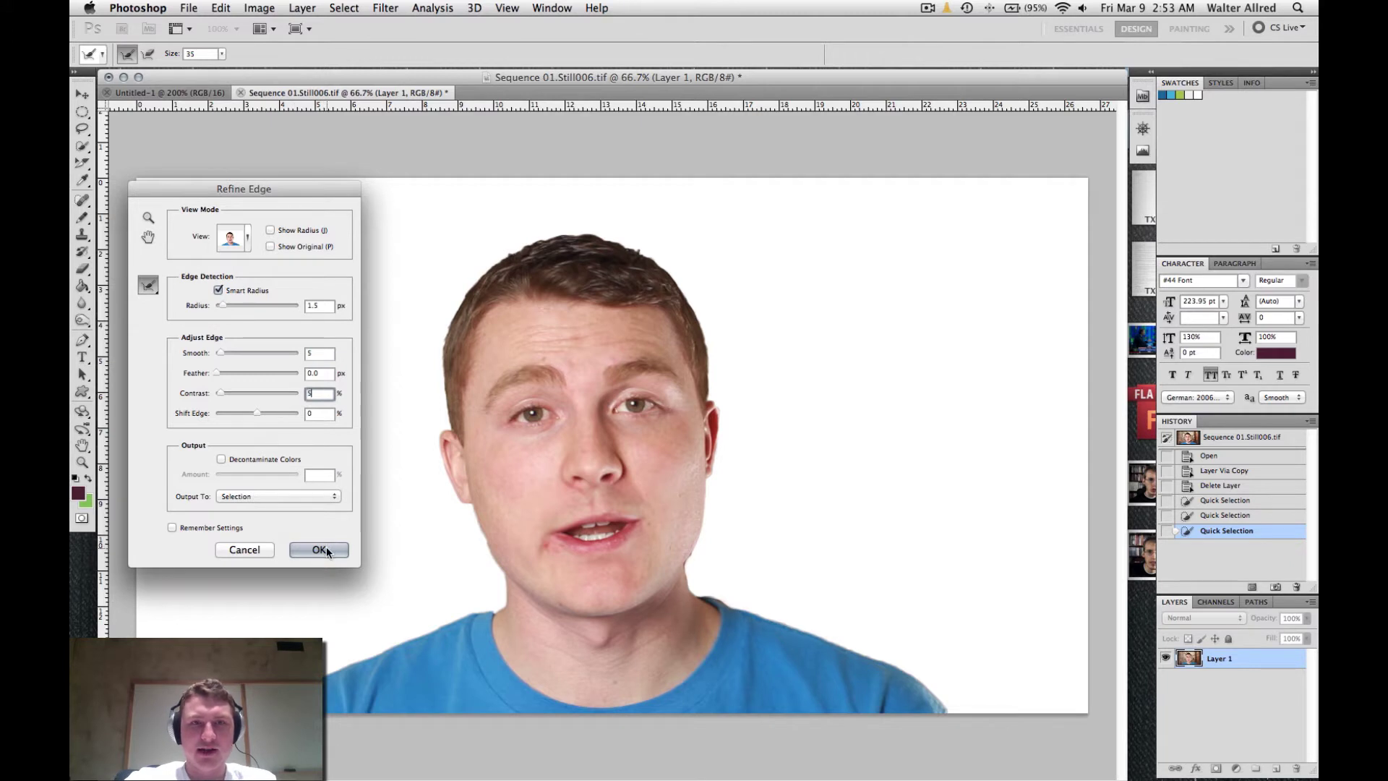
pyautogui.click(318, 550)
# Step: Invert the selection, delete the painted backdrop around the man, and deselect
pyautogui.press('v')
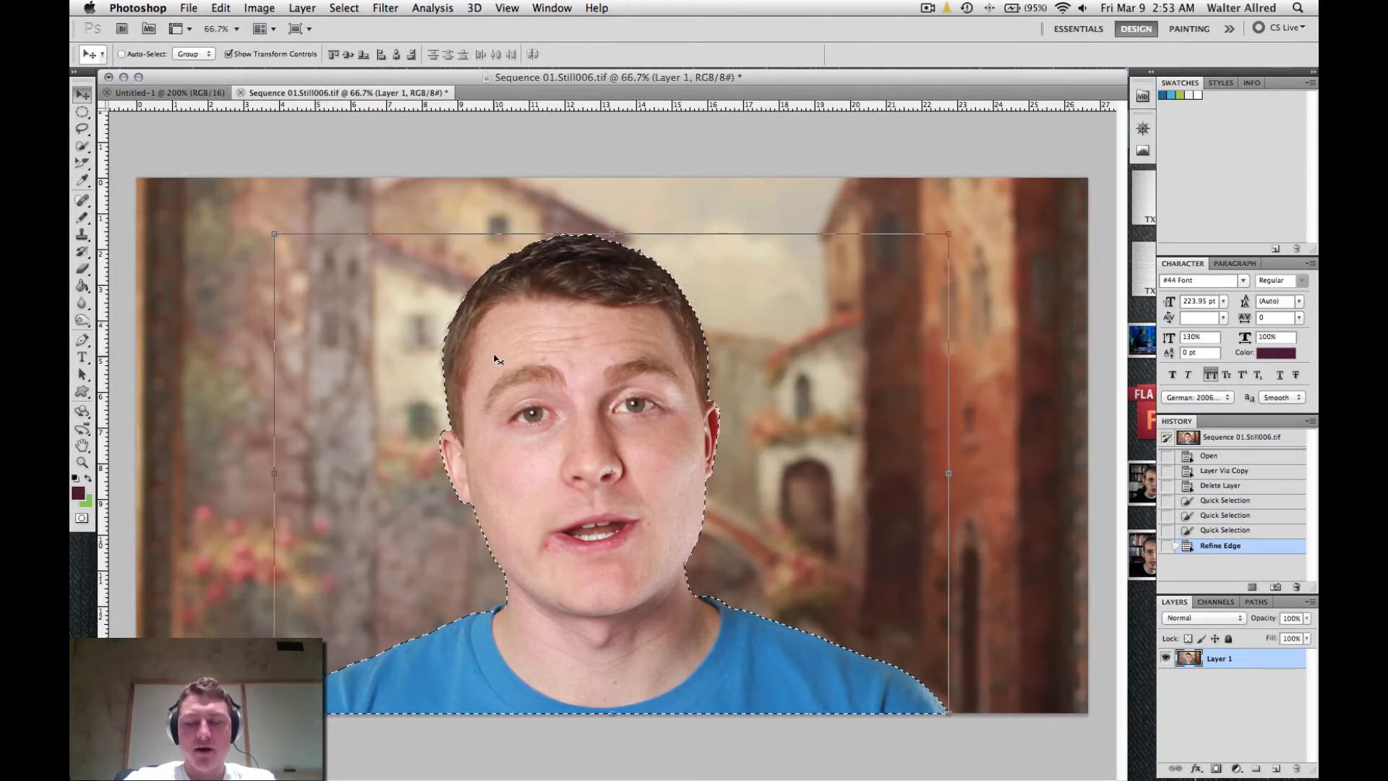
pyautogui.press('m')
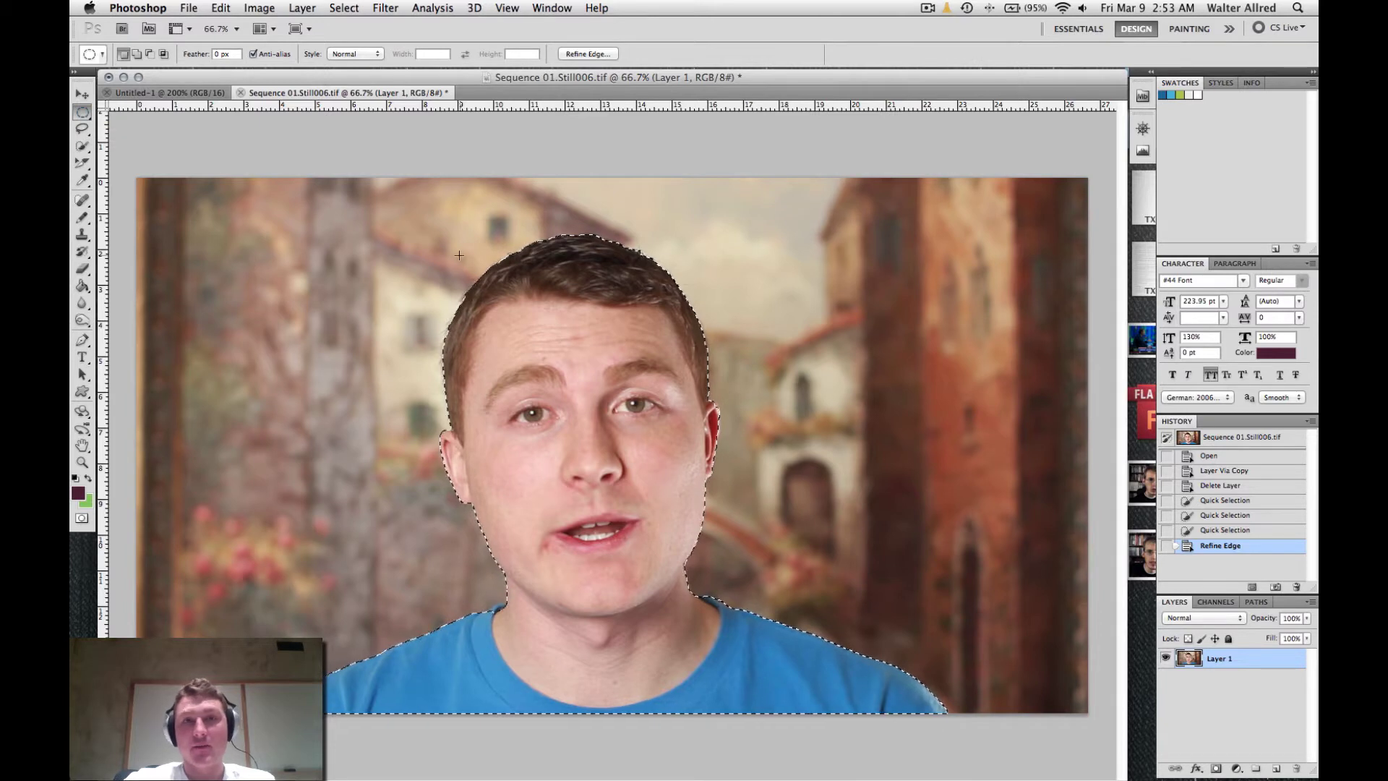
pyautogui.rightClick(559, 407)
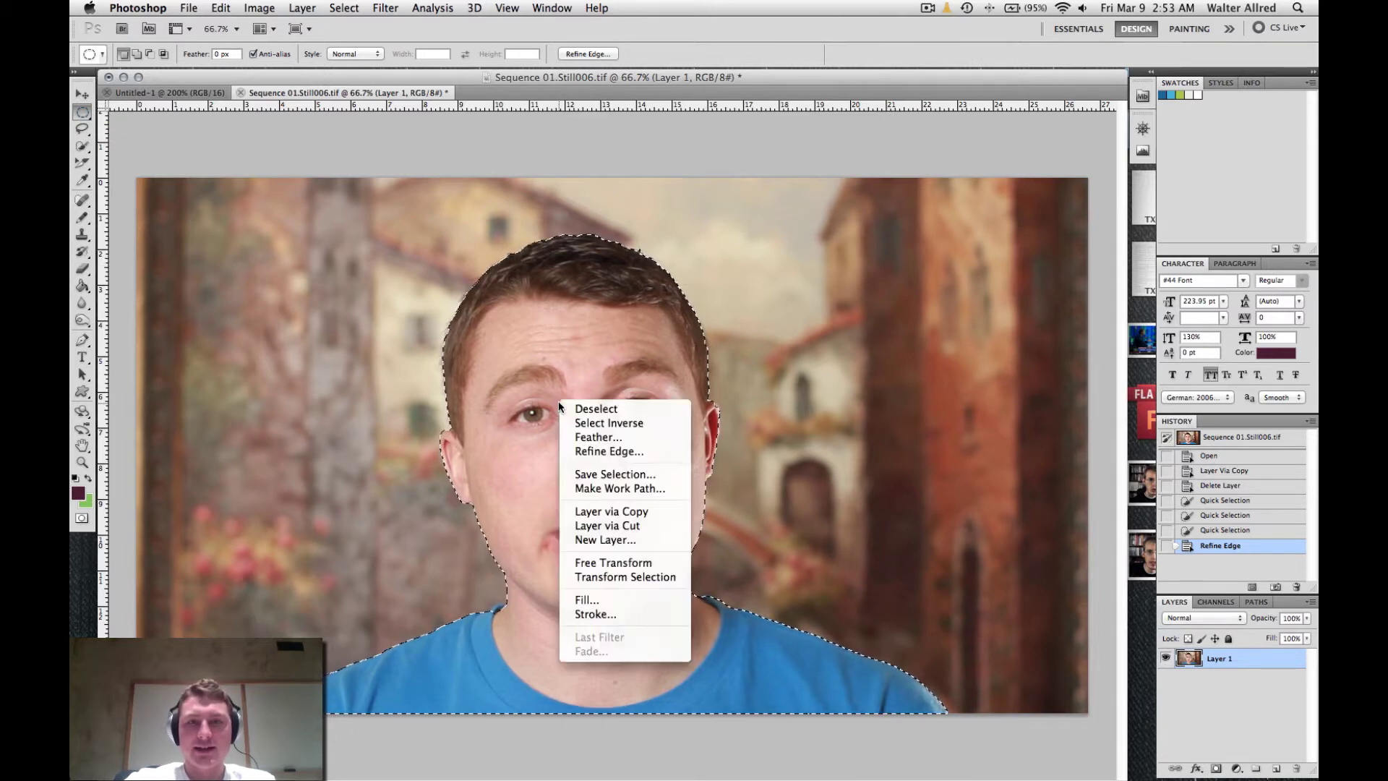
pyautogui.click(605, 423)
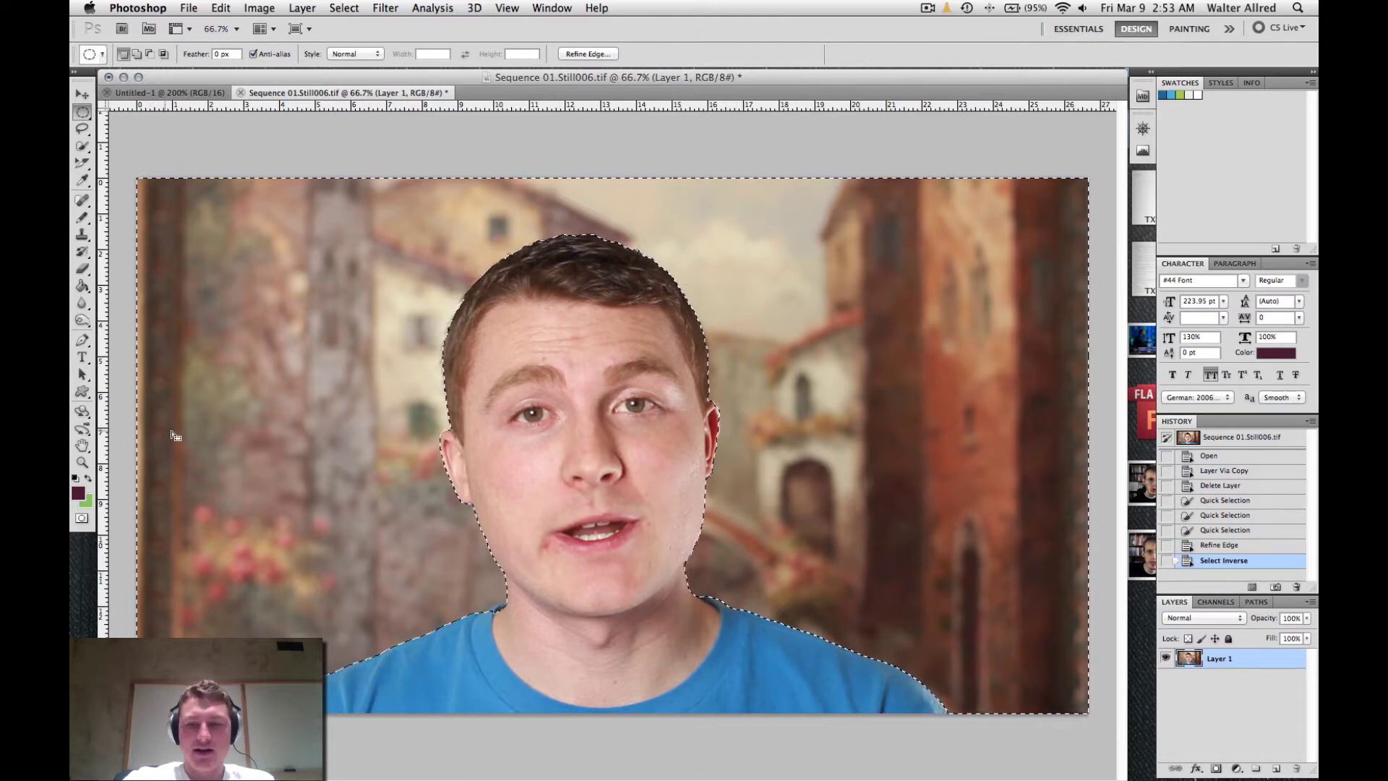
pyautogui.press('Delete')
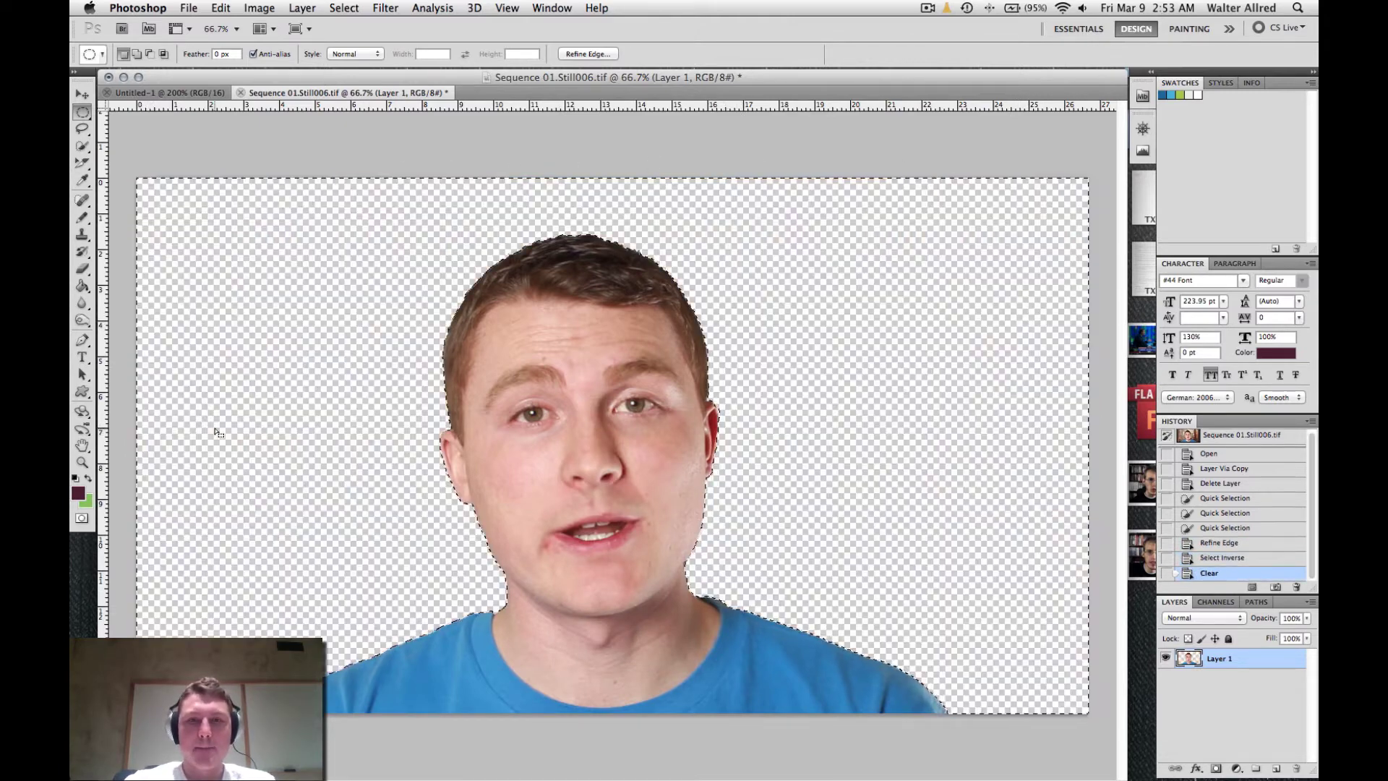
pyautogui.press('super+d')
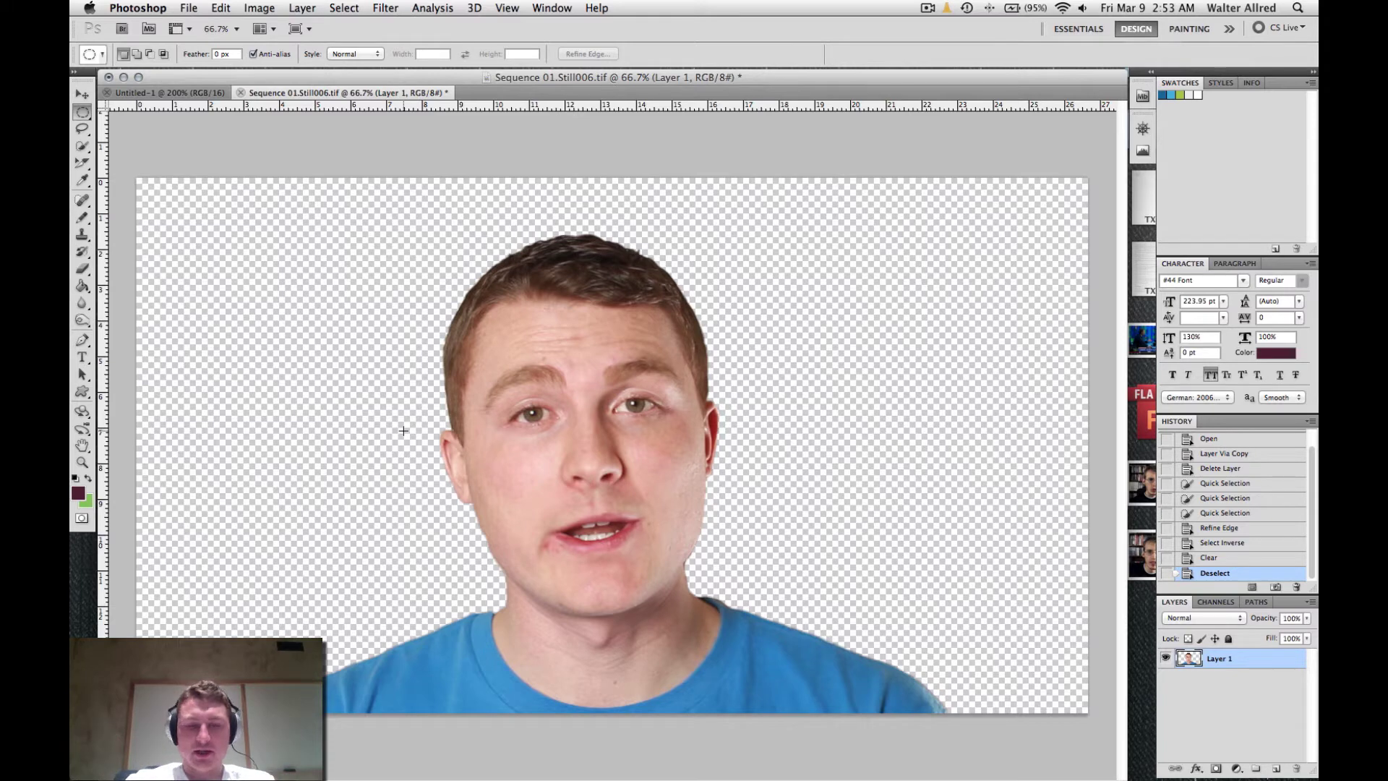
# Step: Copy the whole cutout canvas and paste it into the Untitled-1 document, viewed at 100%
pyautogui.press('super+a')
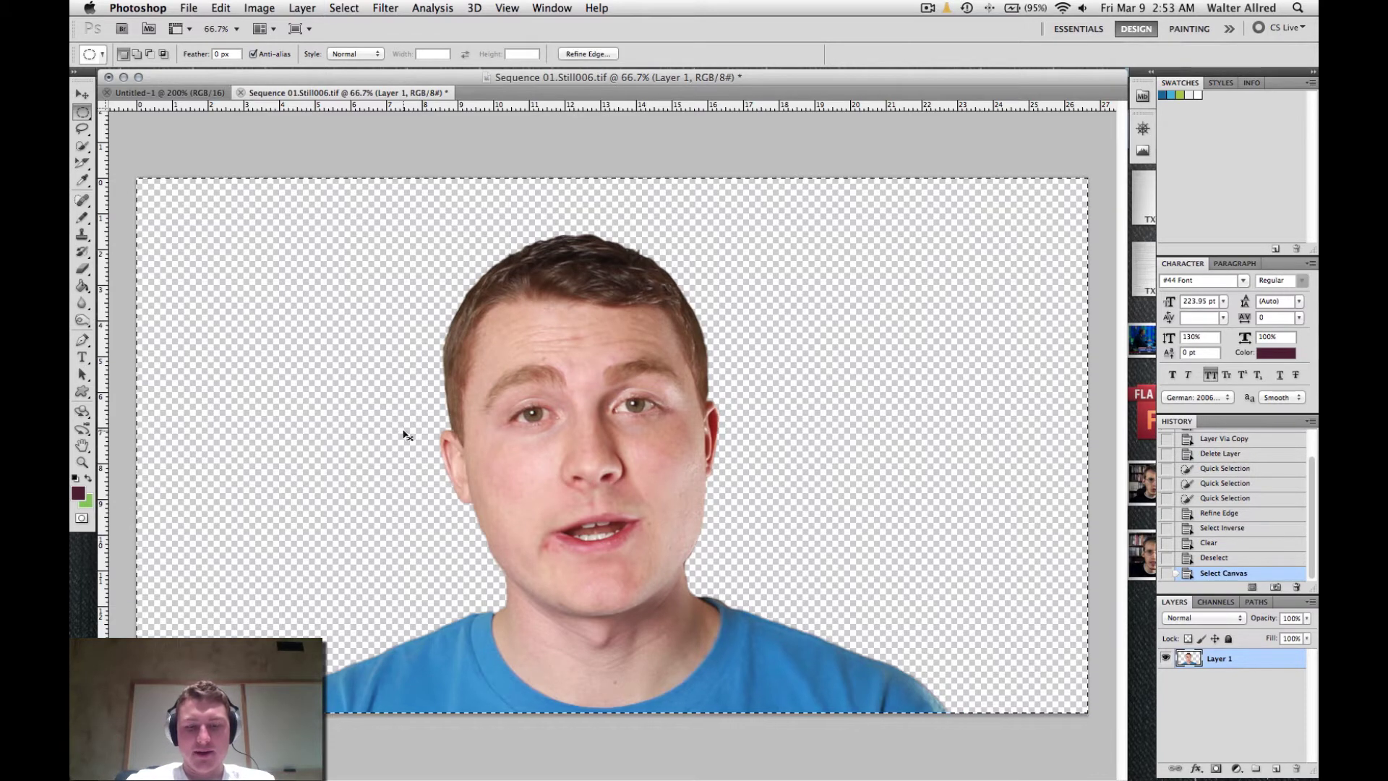
pyautogui.click(165, 96)
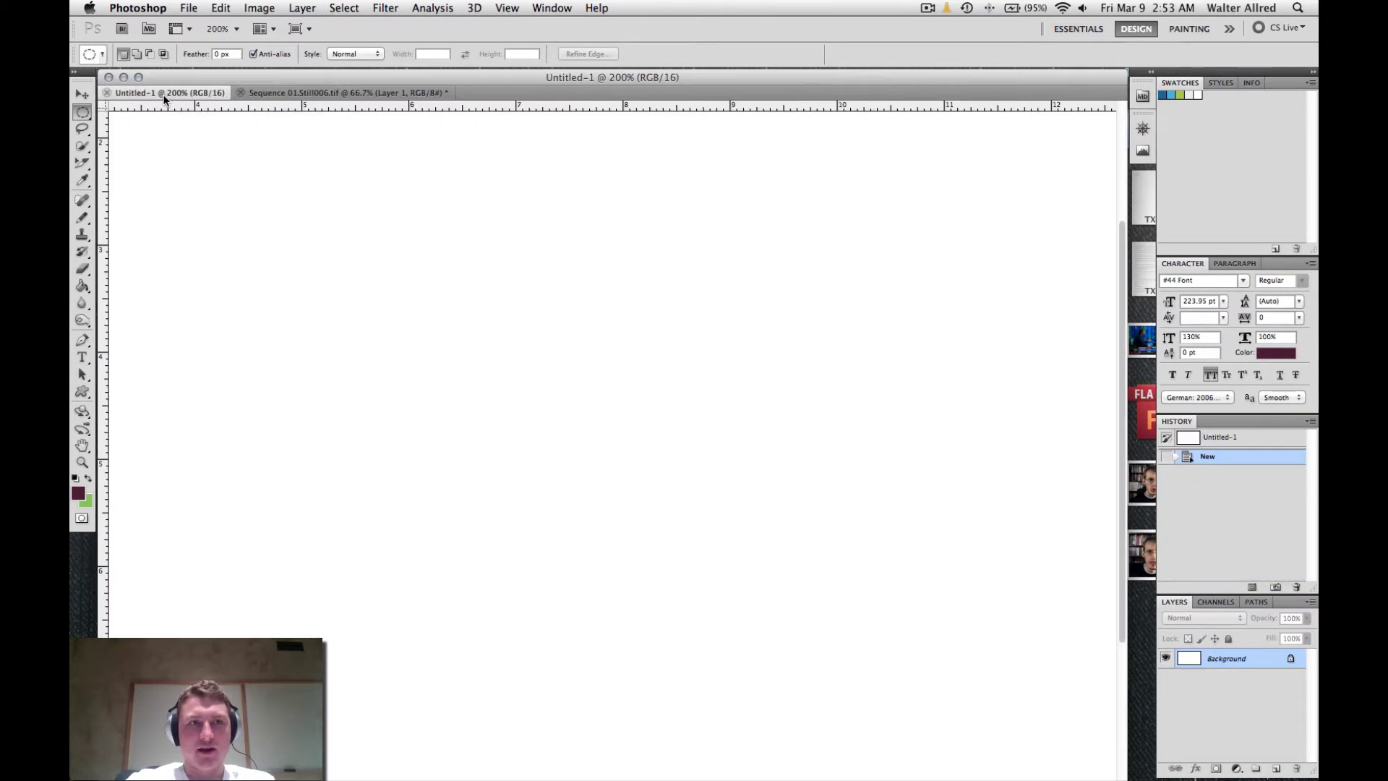
pyautogui.scroll(-4, 673, 220)
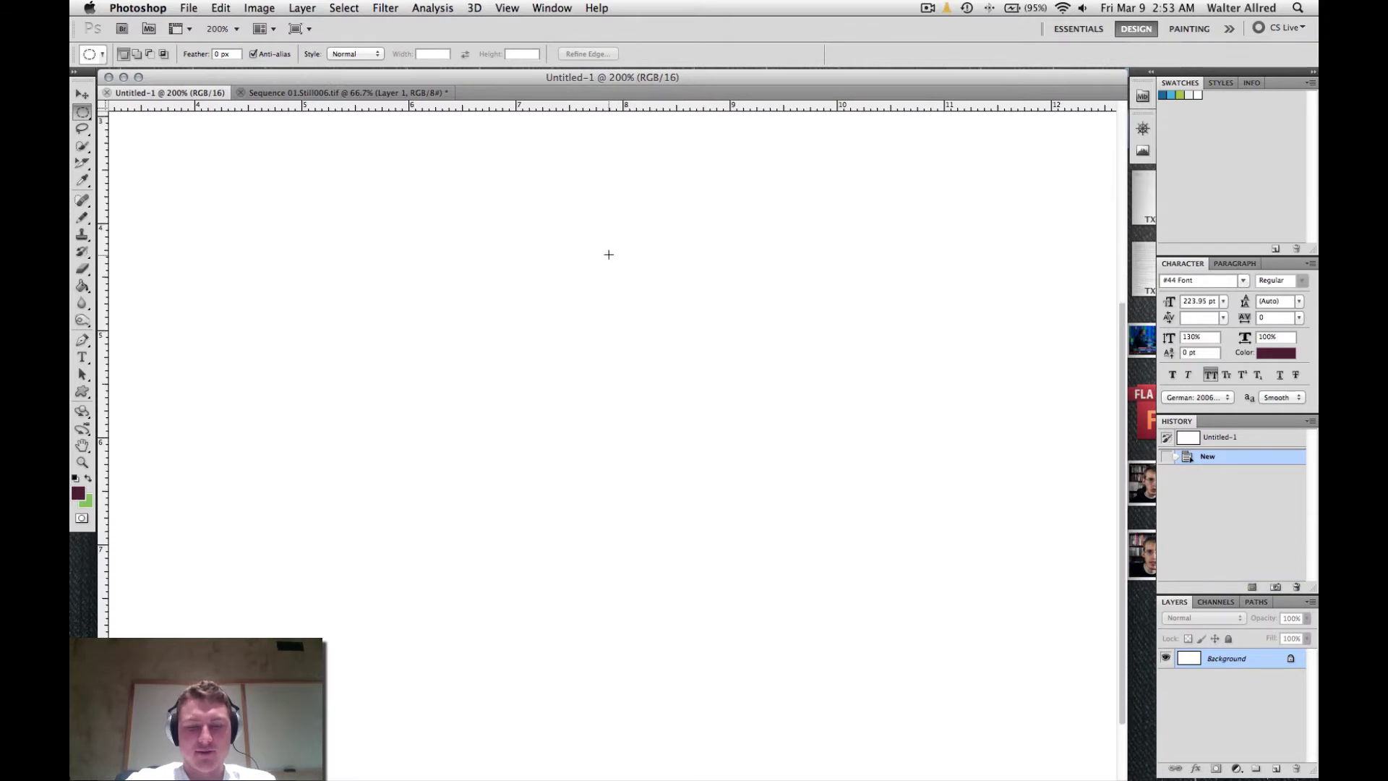
pyautogui.press('z')
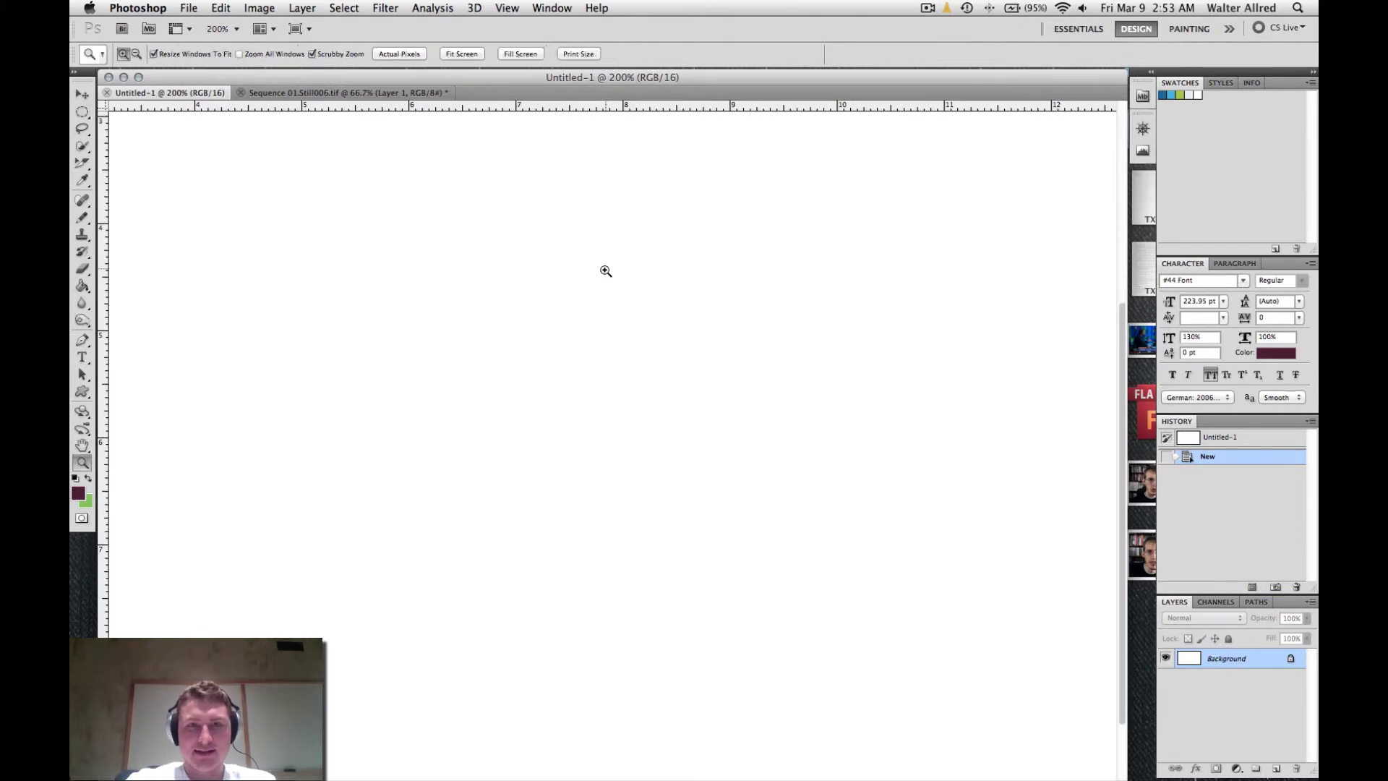
pyautogui.keyDown('alt'); pyautogui.click(597, 286); pyautogui.keyUp('alt')
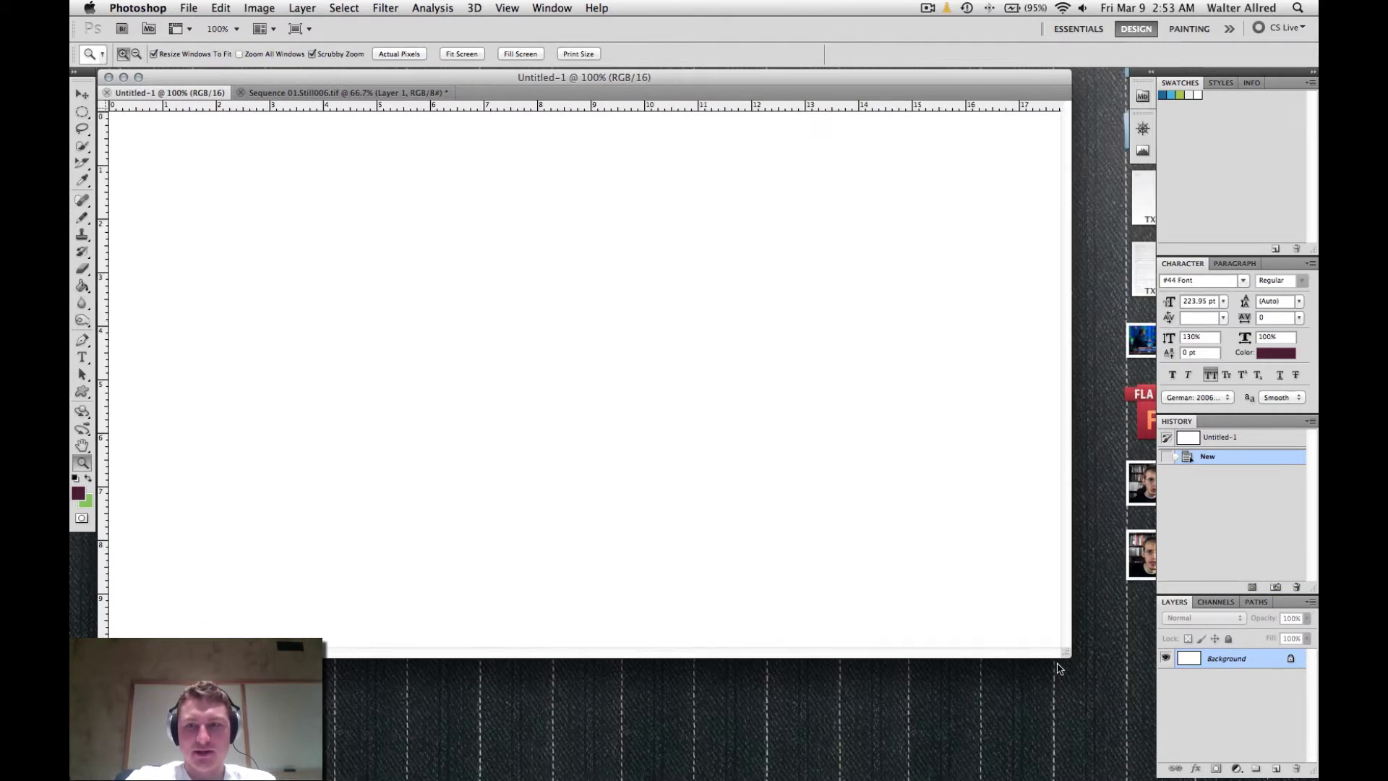
pyautogui.moveTo(1066, 653); pyautogui.dragTo(1121, 703)
pyautogui.press('v')
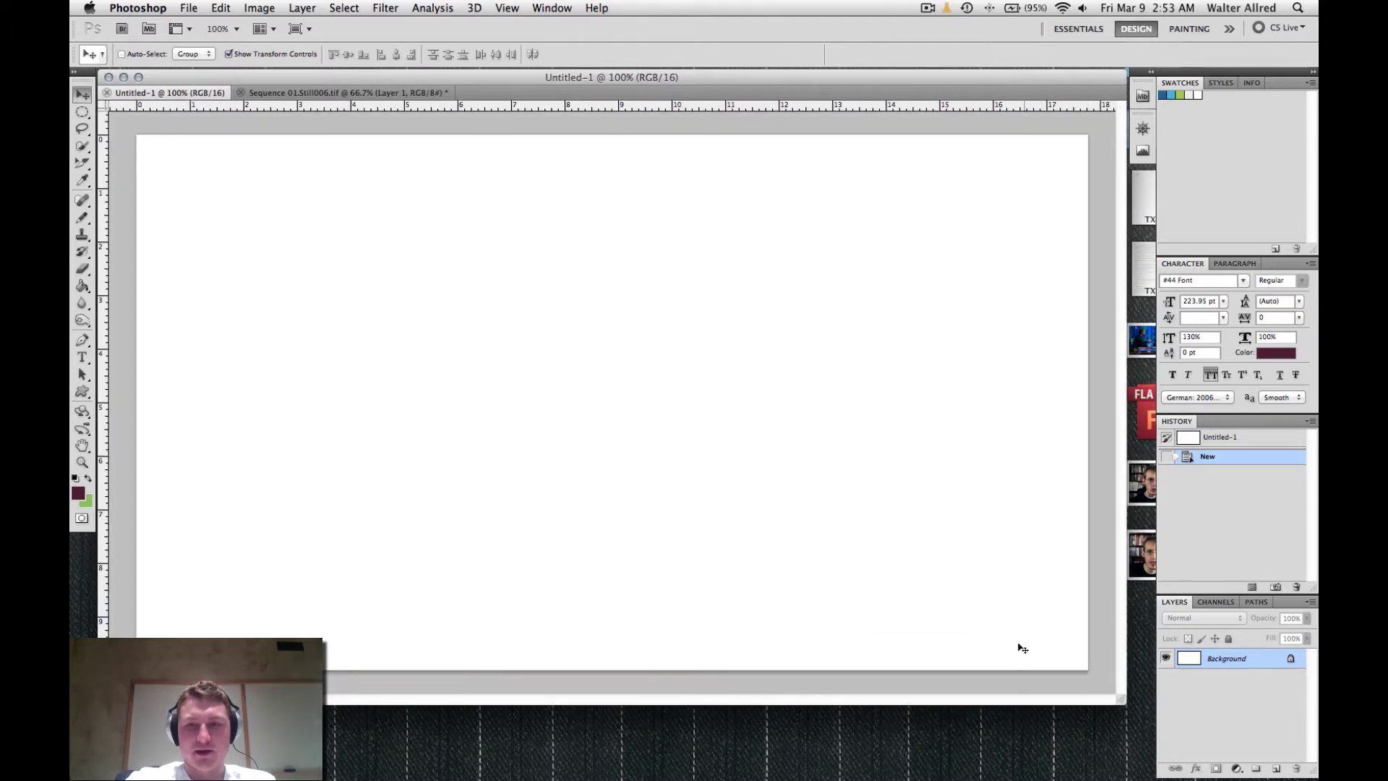
pyautogui.press('super+v')
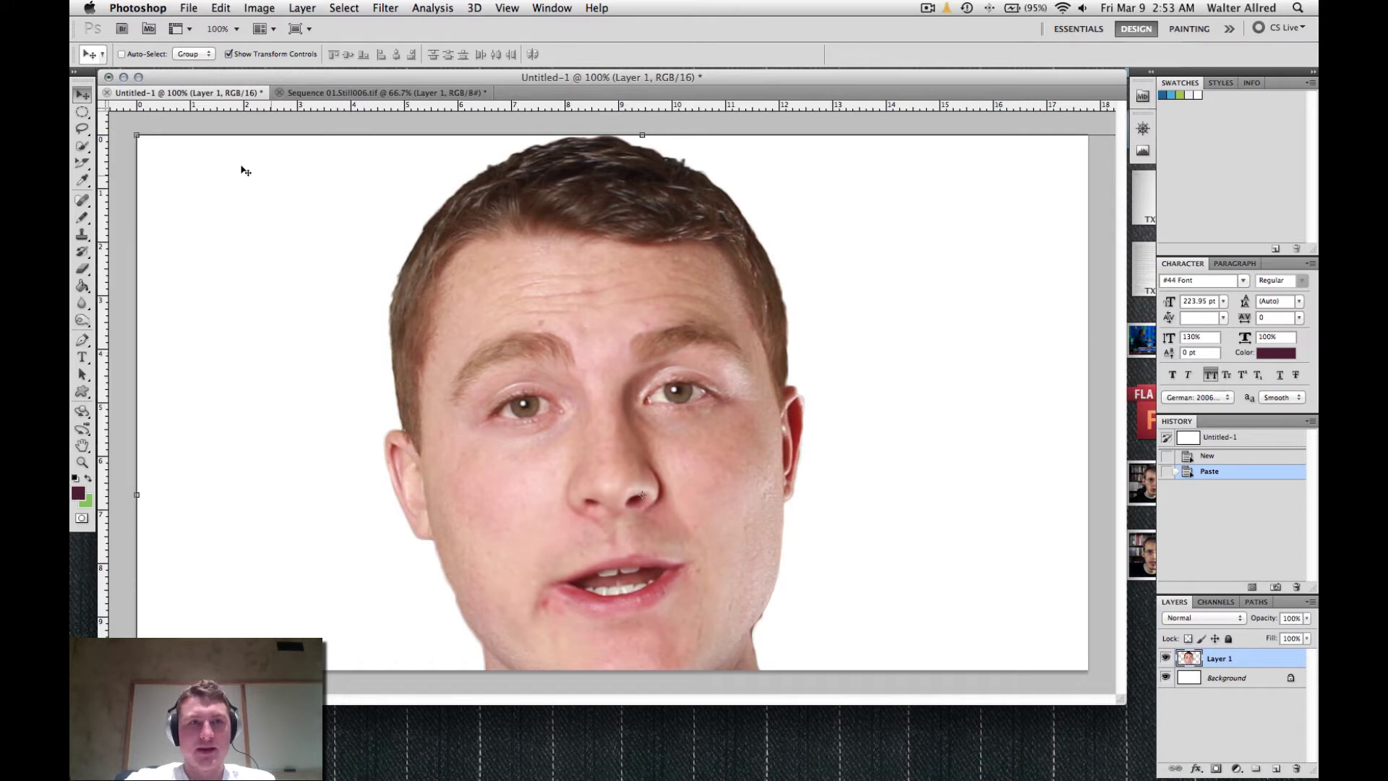
# Step: Scale the pasted cutout to about 64%, place it in the canvas's lower-left corner, and select the Background layer
pyautogui.moveTo(133, 133); pyautogui.dragTo(474, 375)
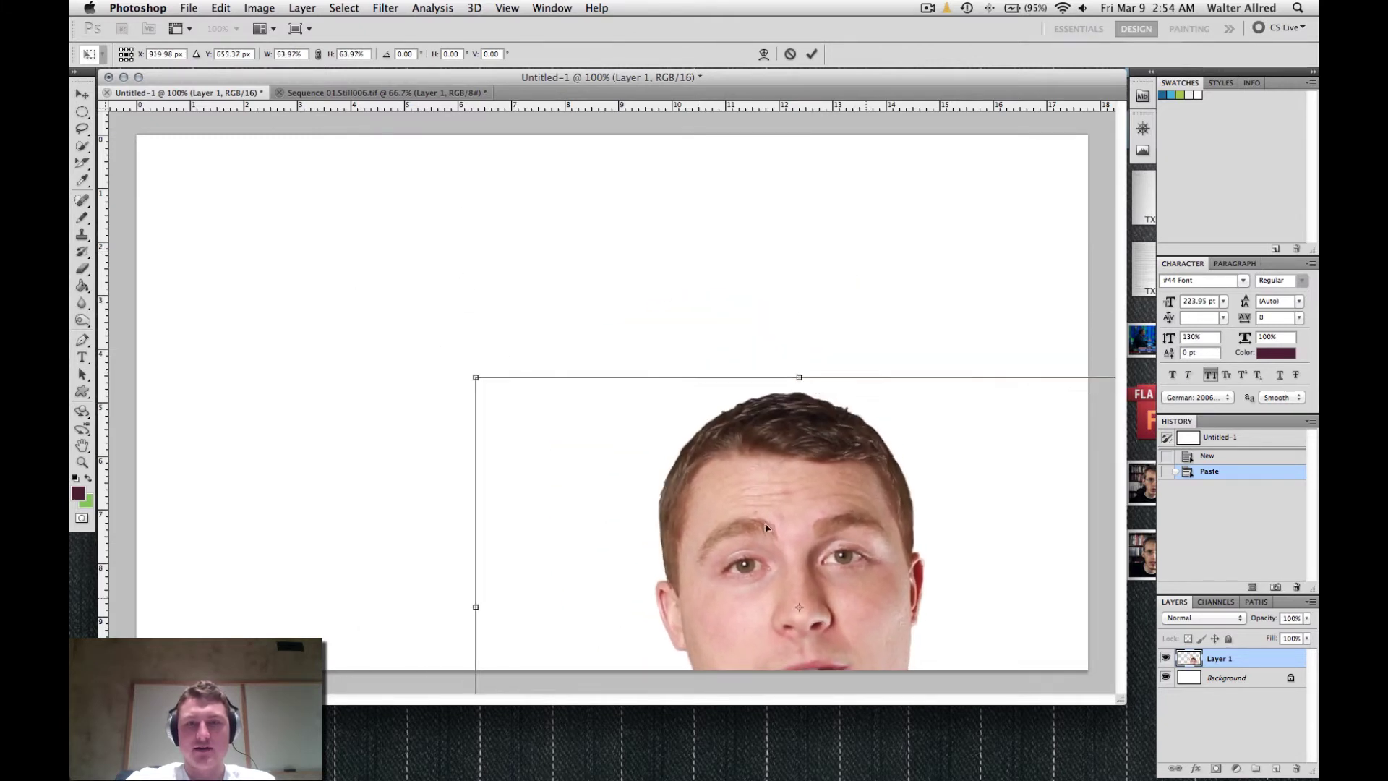
pyautogui.moveTo(836, 576); pyautogui.dragTo(506, 411)
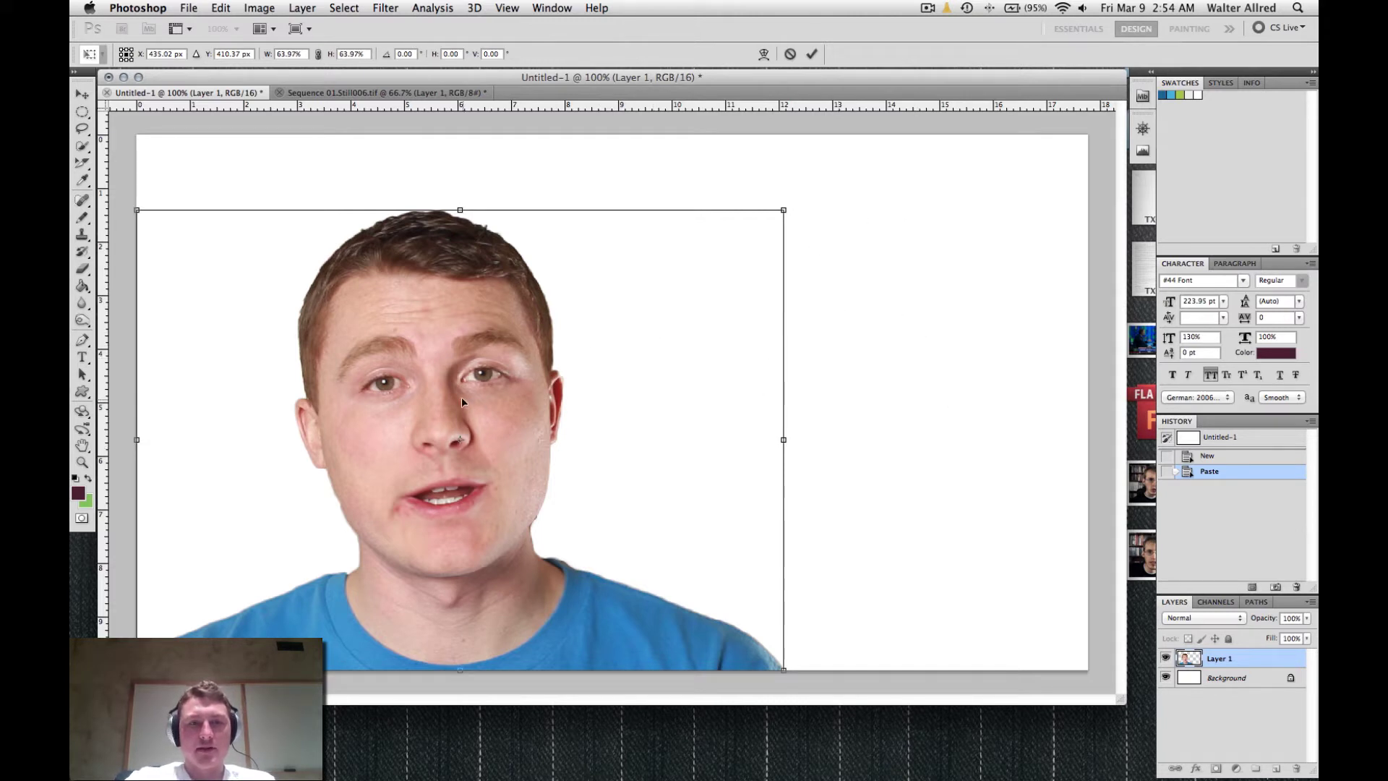
pyautogui.press('Return')
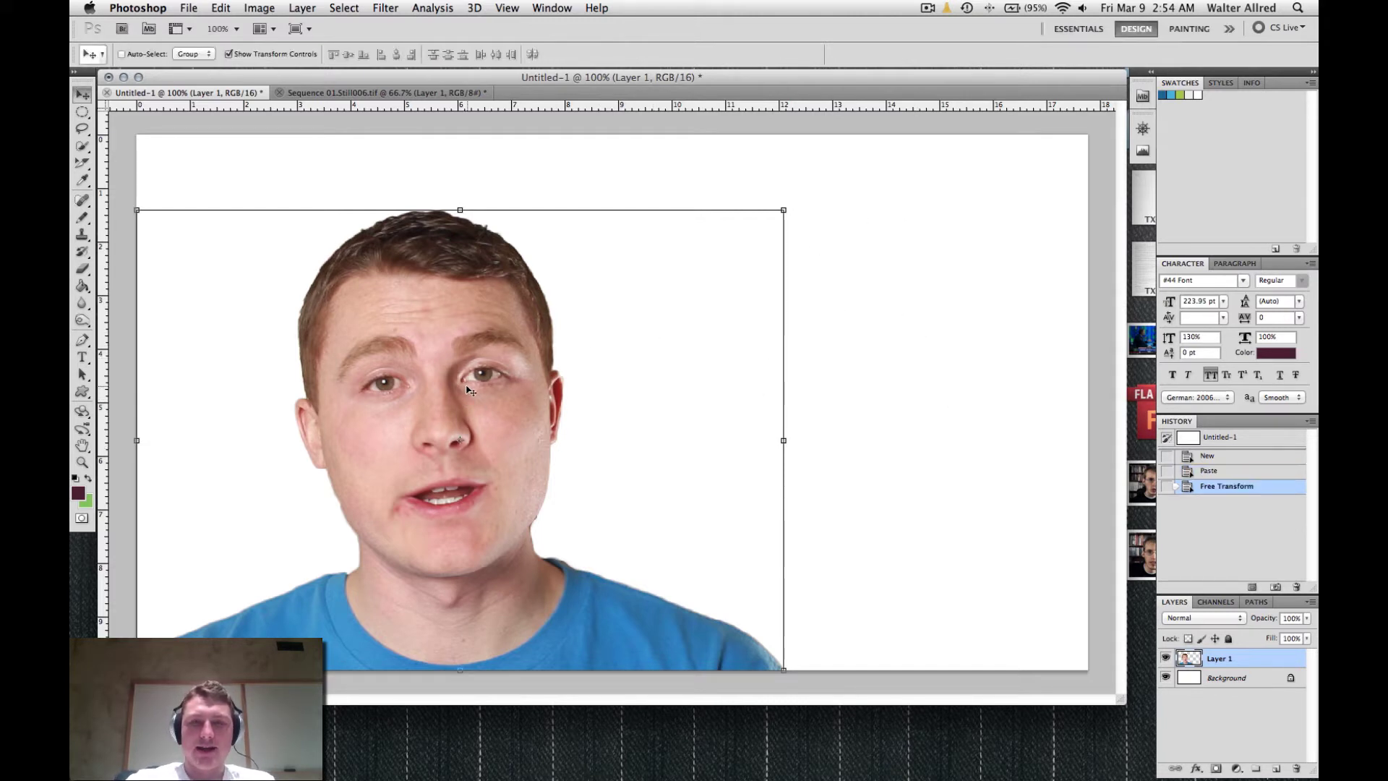
pyautogui.click(396, 125)
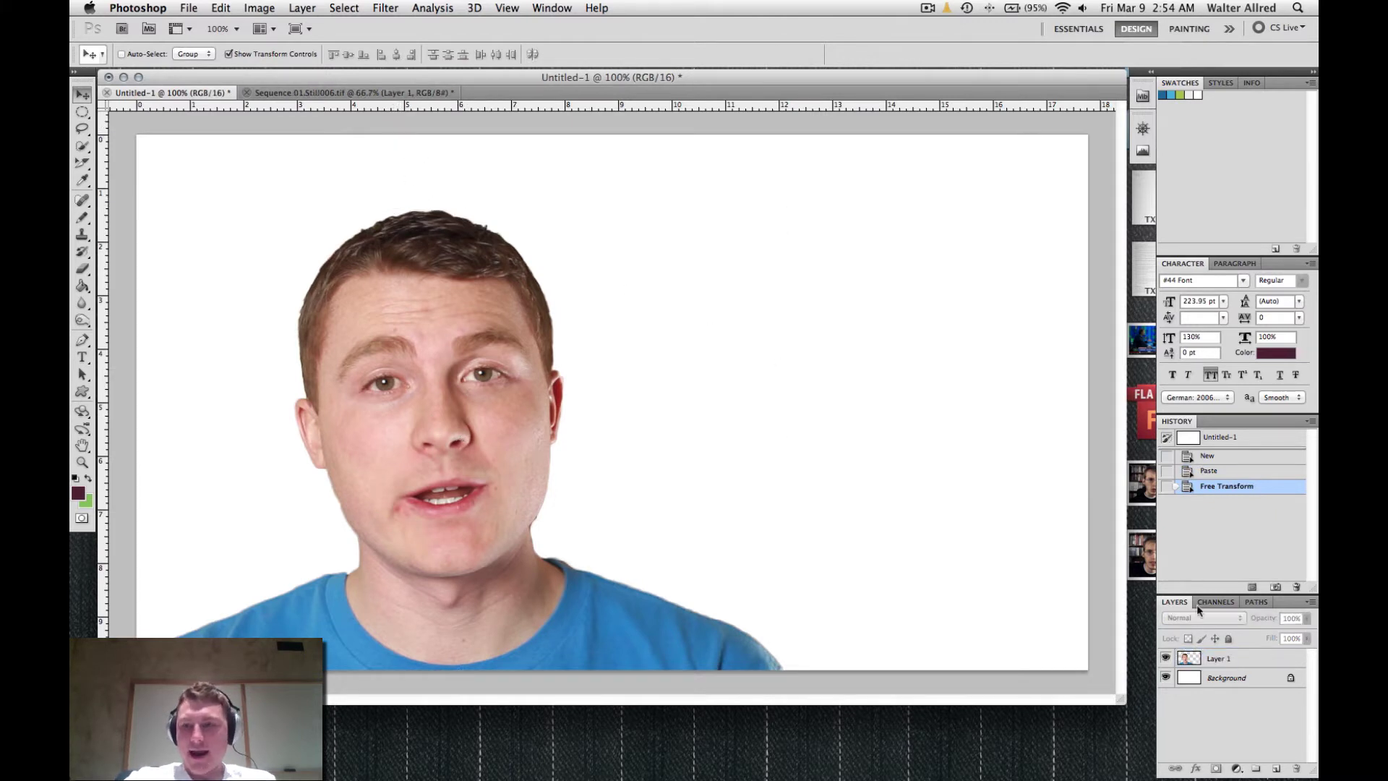
pyautogui.click(1250, 687)
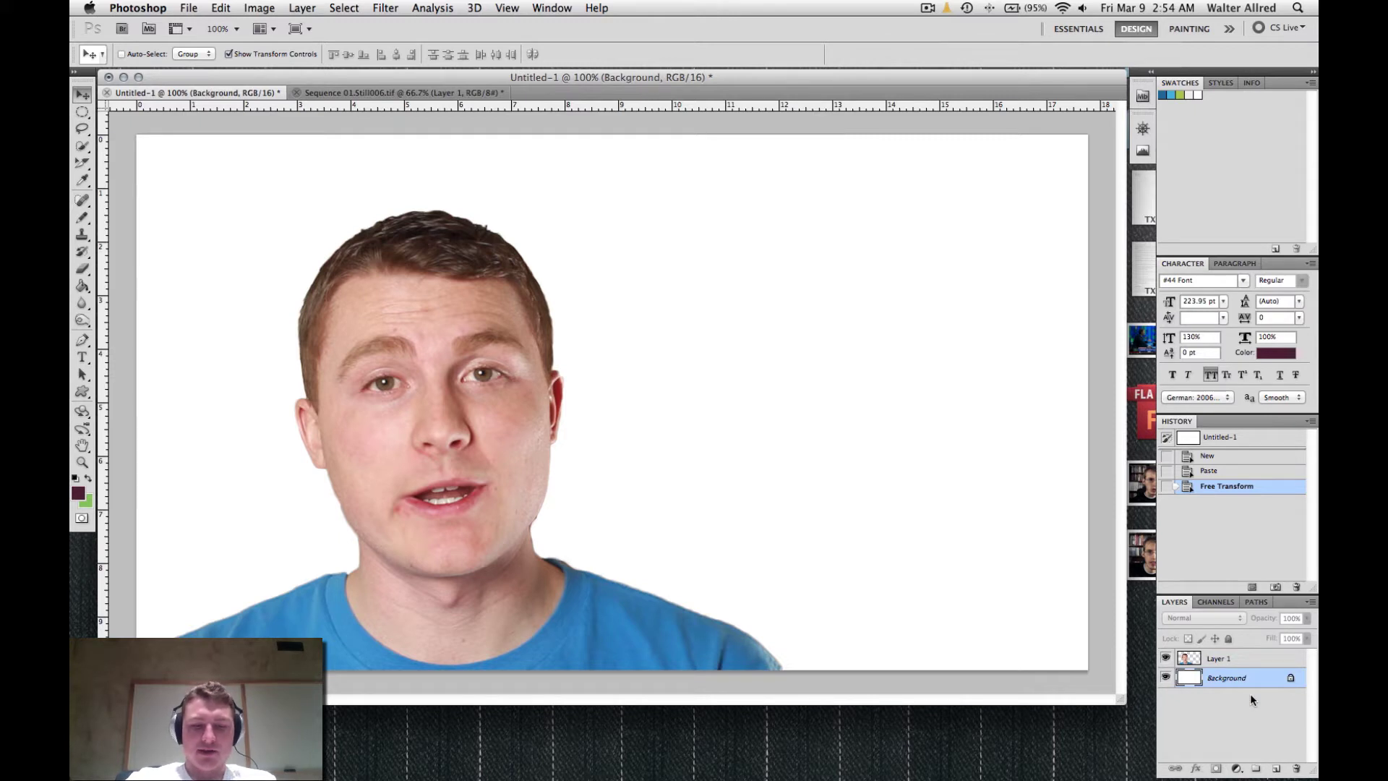
# Step: Add a new empty layer between the Background and the man's cutout layer, and activate the Paint Bucket tool
pyautogui.hotkey('ctrl', 'shift', 'alt', 'n')
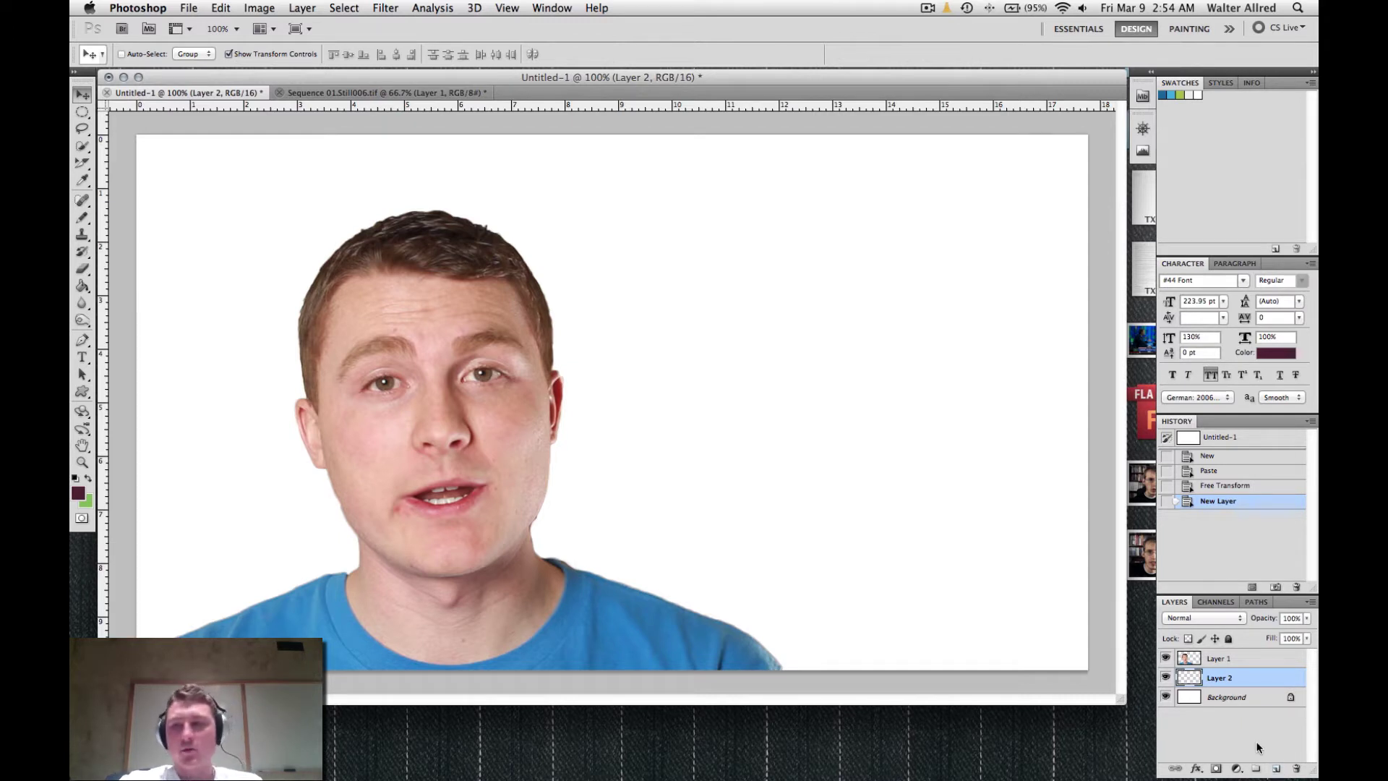
pyautogui.click(1242, 657)
pyautogui.click(1242, 677)
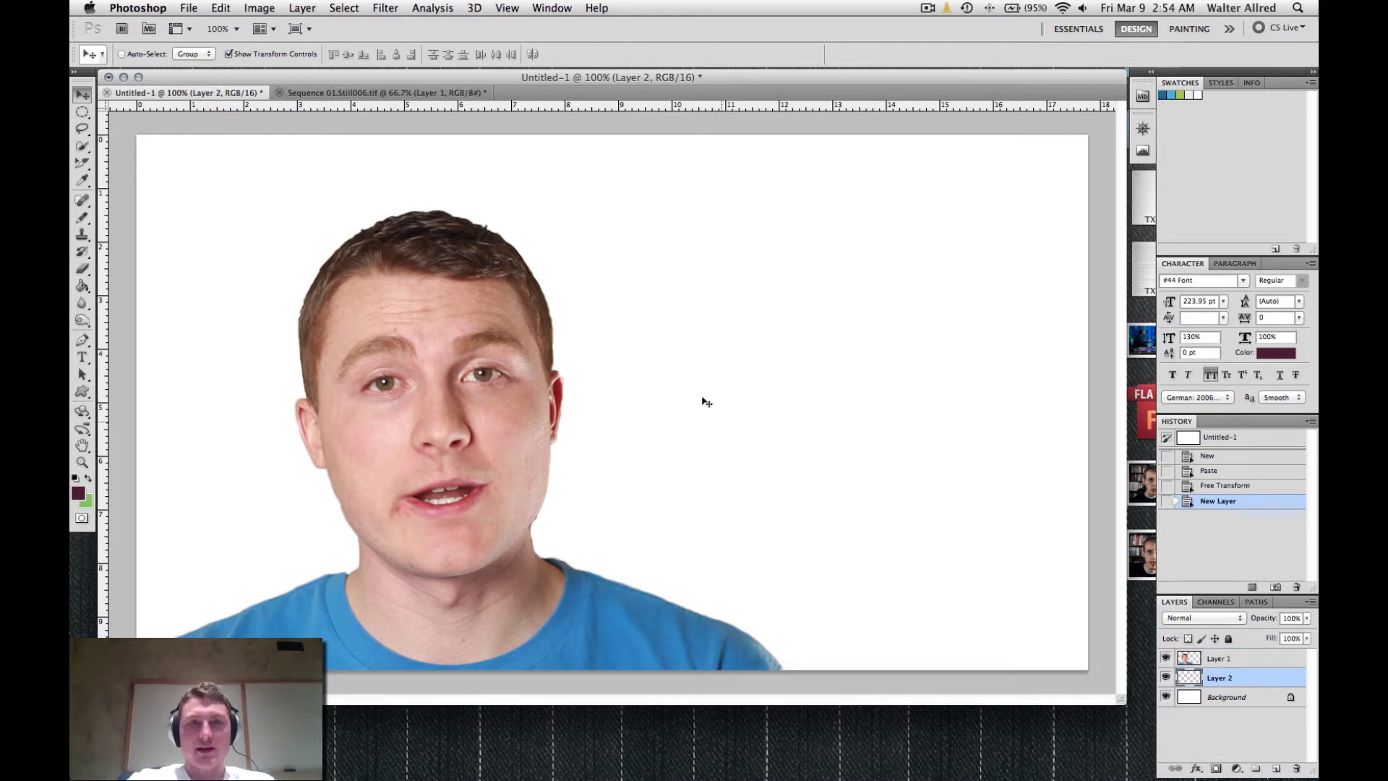
pyautogui.press('g')
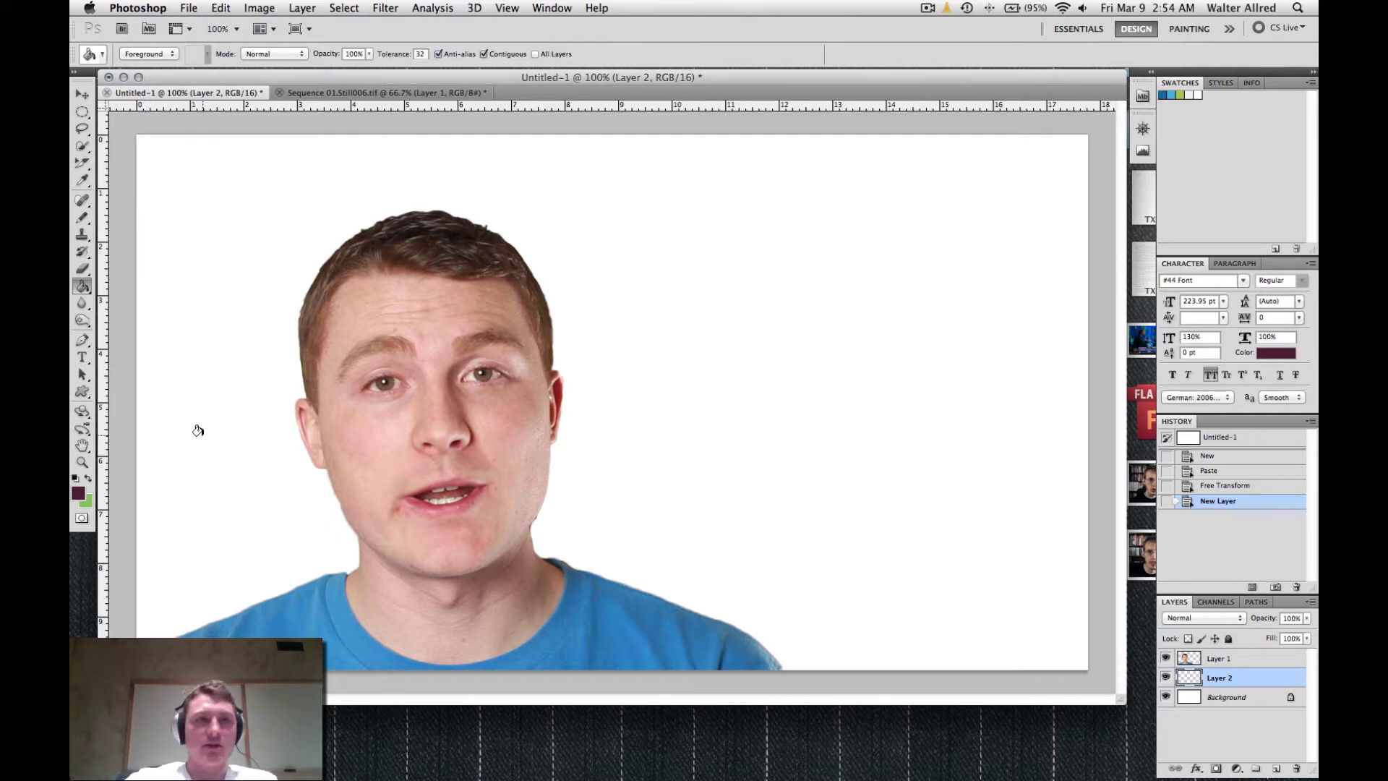
# Step: Open scfv-kirk-cameron-says-homosexuality-is-unnatural.psd from the SCFV folder in Pictures
pyautogui.press('super+o')
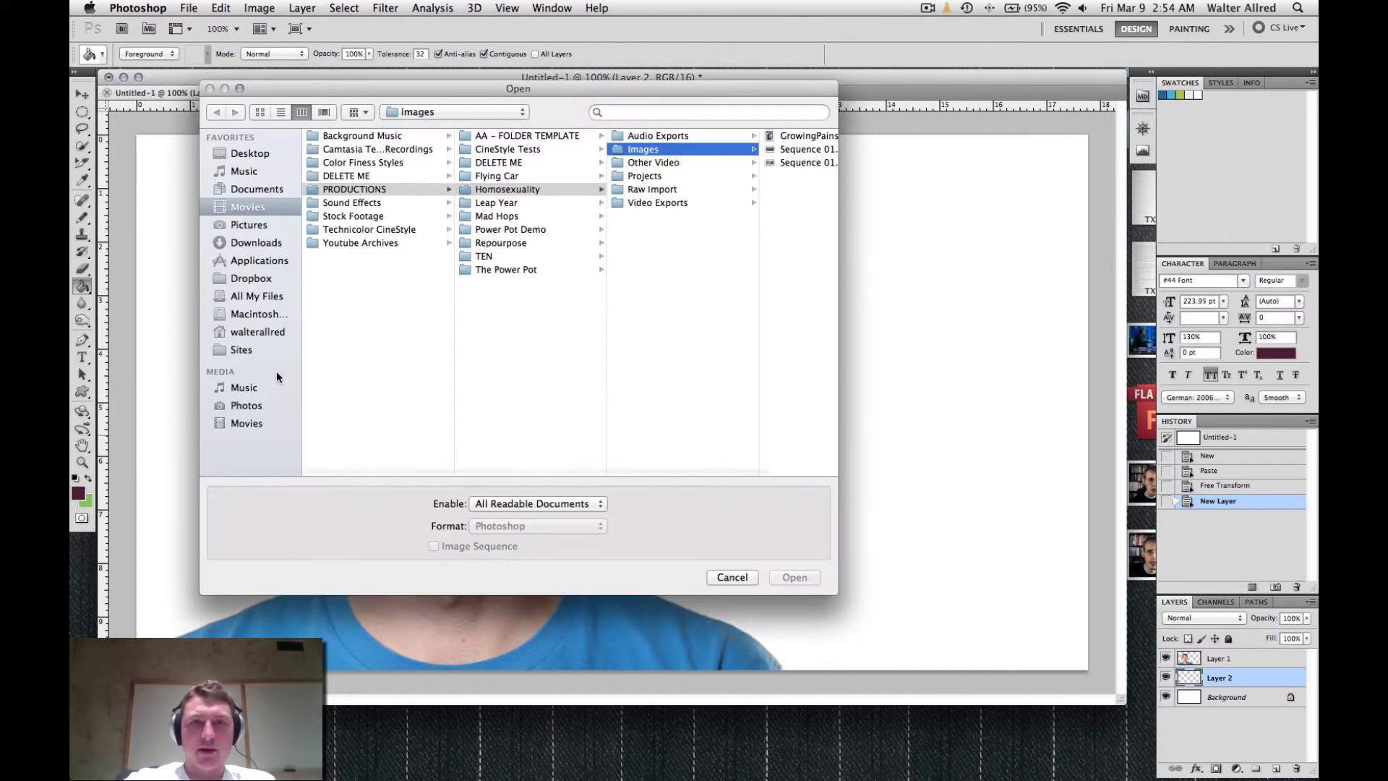
pyautogui.click(250, 224)
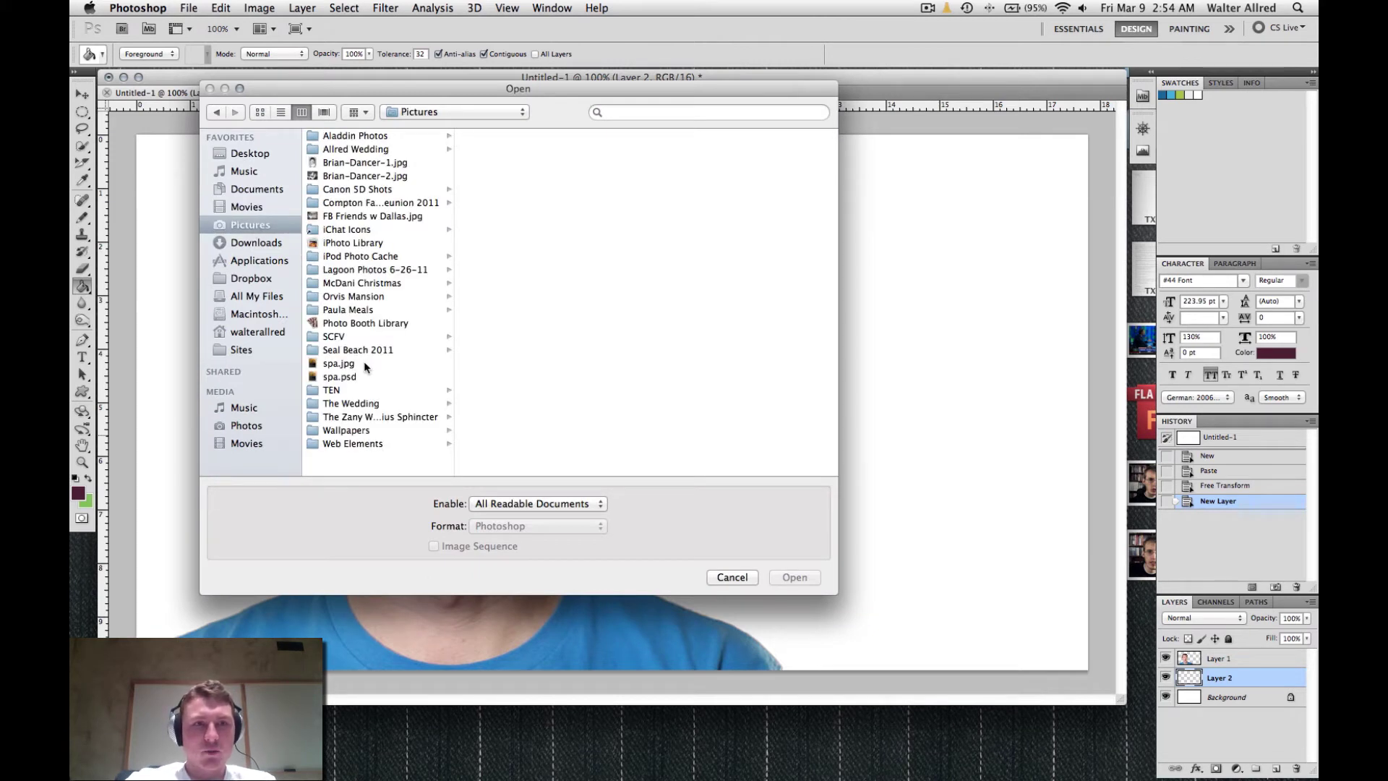
pyautogui.click(340, 336)
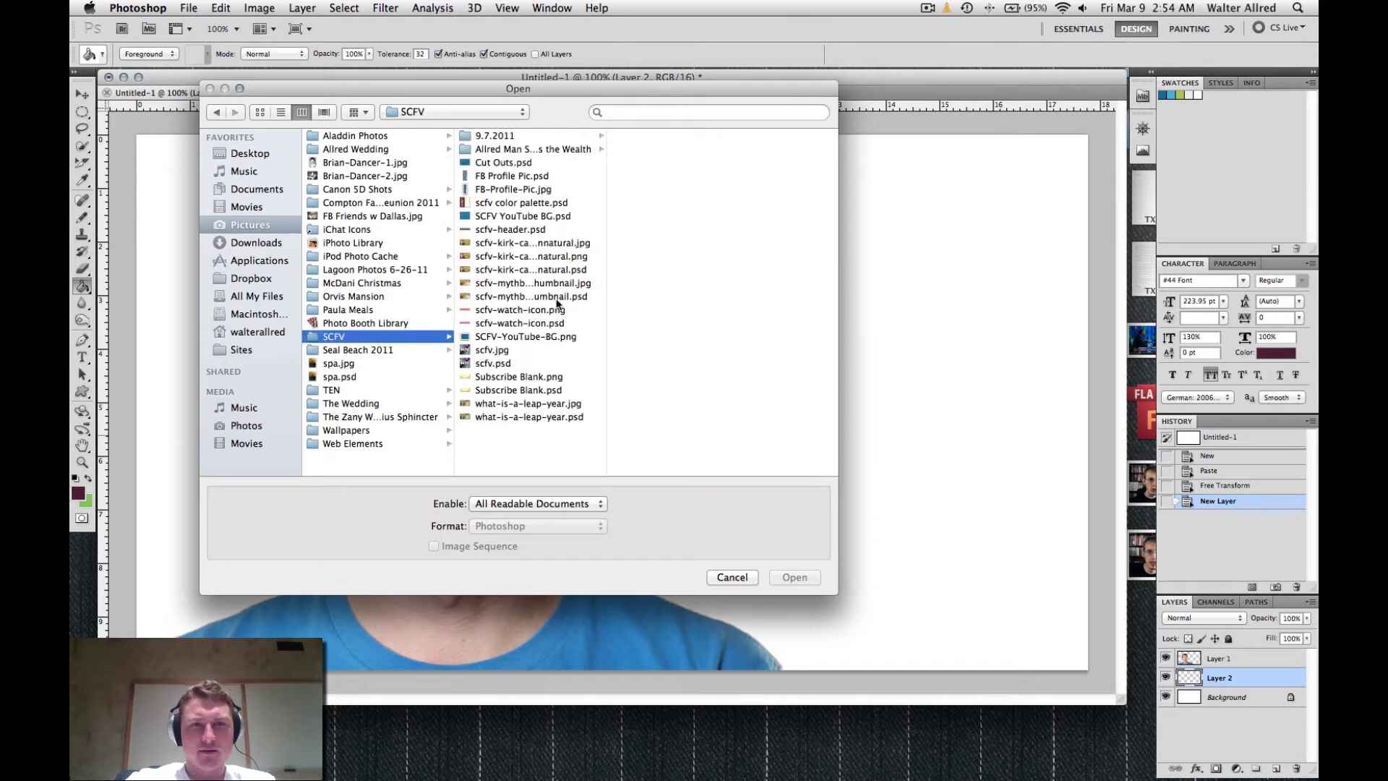
pyautogui.click(566, 270)
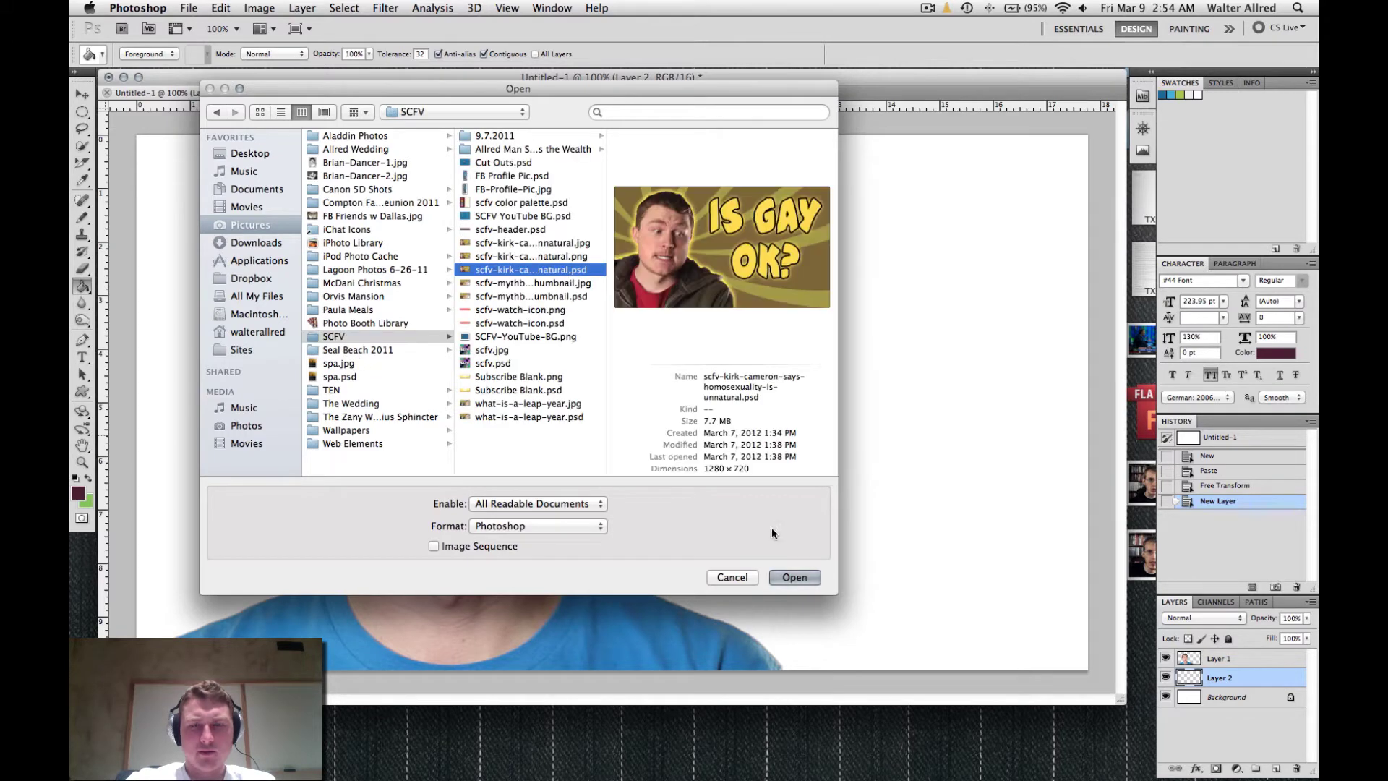
pyautogui.click(794, 576)
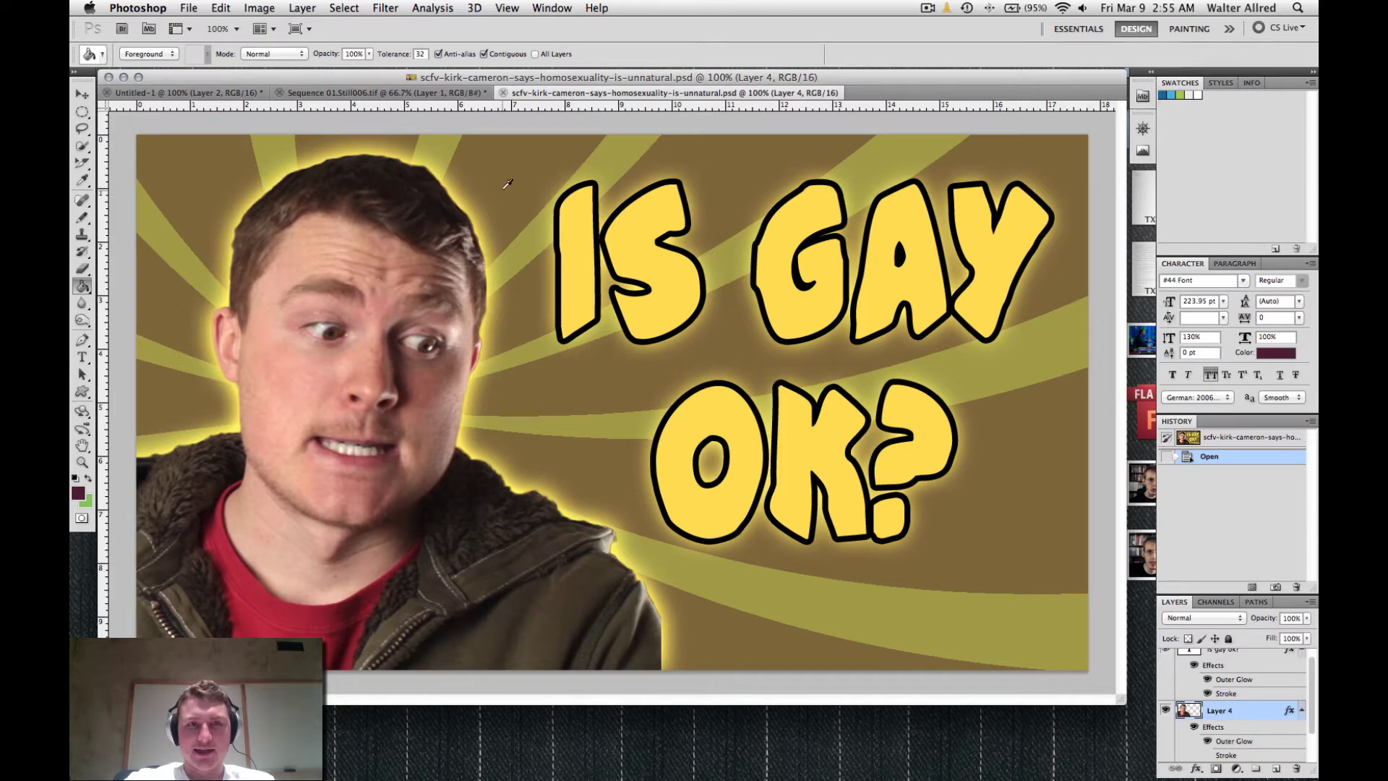
# Step: Fill Untitled-1's new layer with the olive green sampled from the opened thumbnail's rays, and add another empty layer above it
pyautogui.click(843, 599)
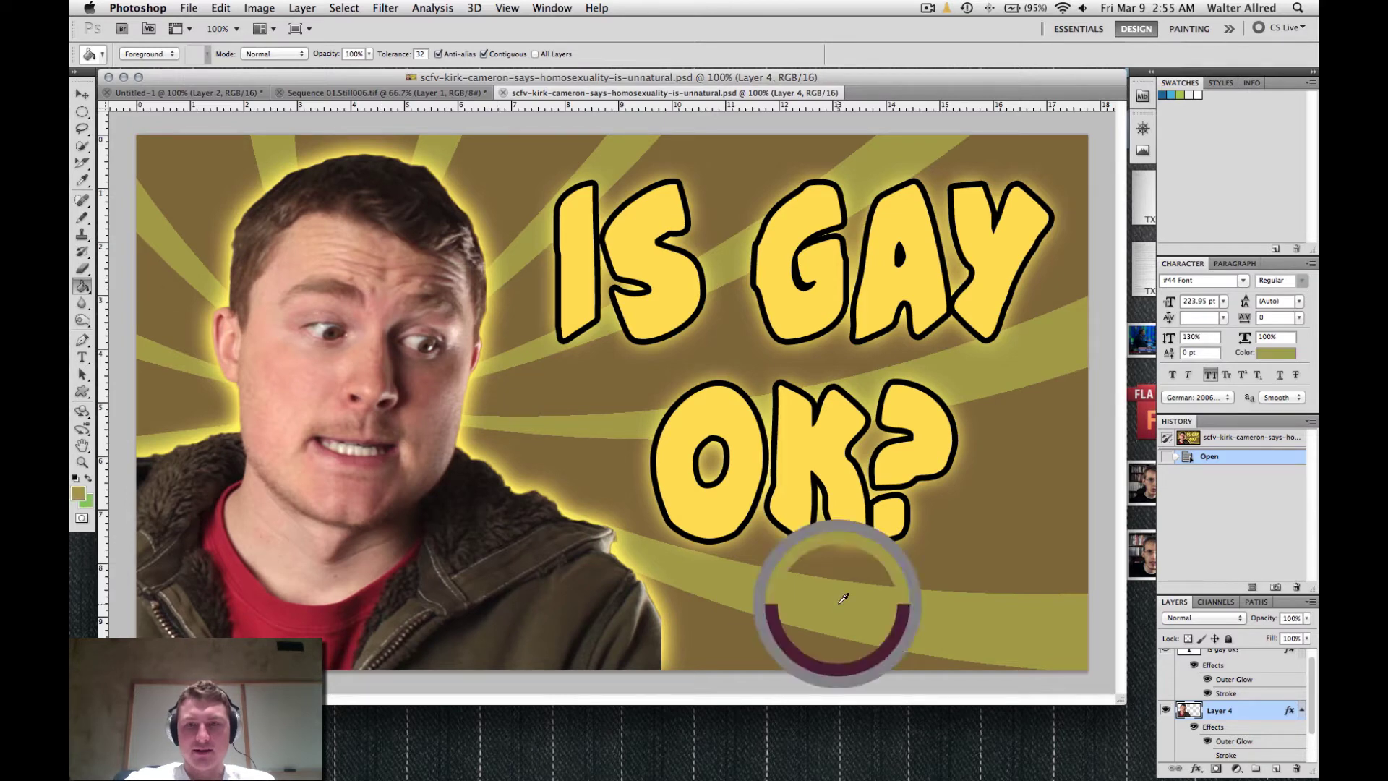
pyautogui.click(195, 94)
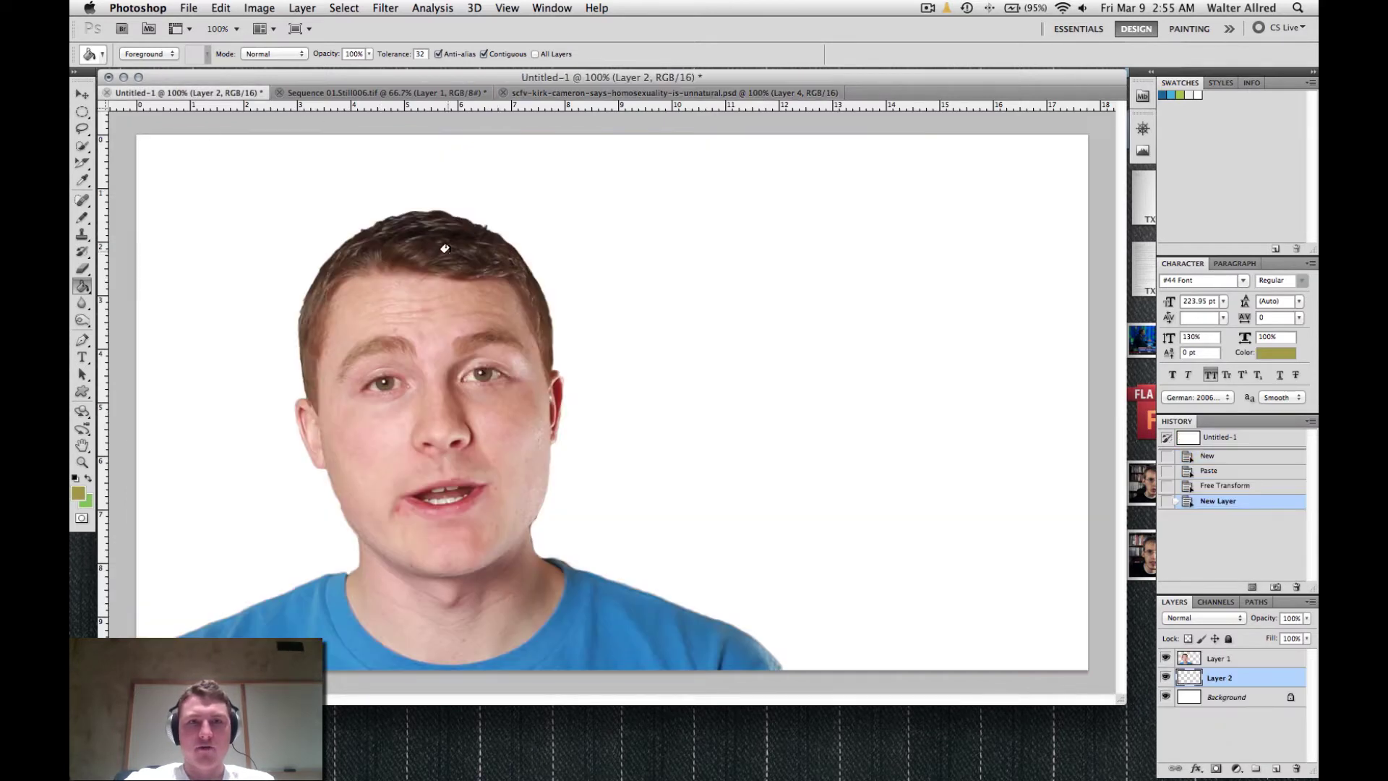
pyautogui.click(706, 307)
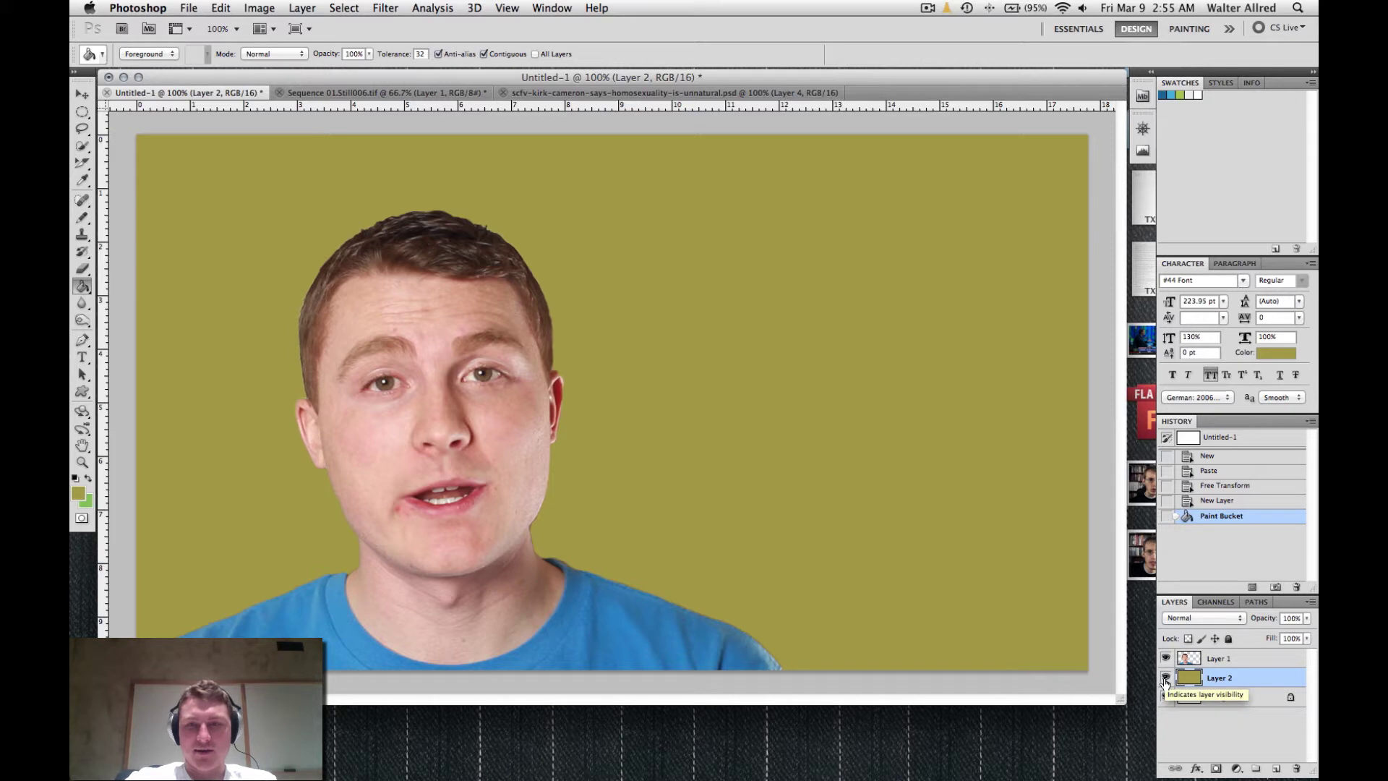
pyautogui.hotkey('ctrl', 'alt', 'shift', 'n')
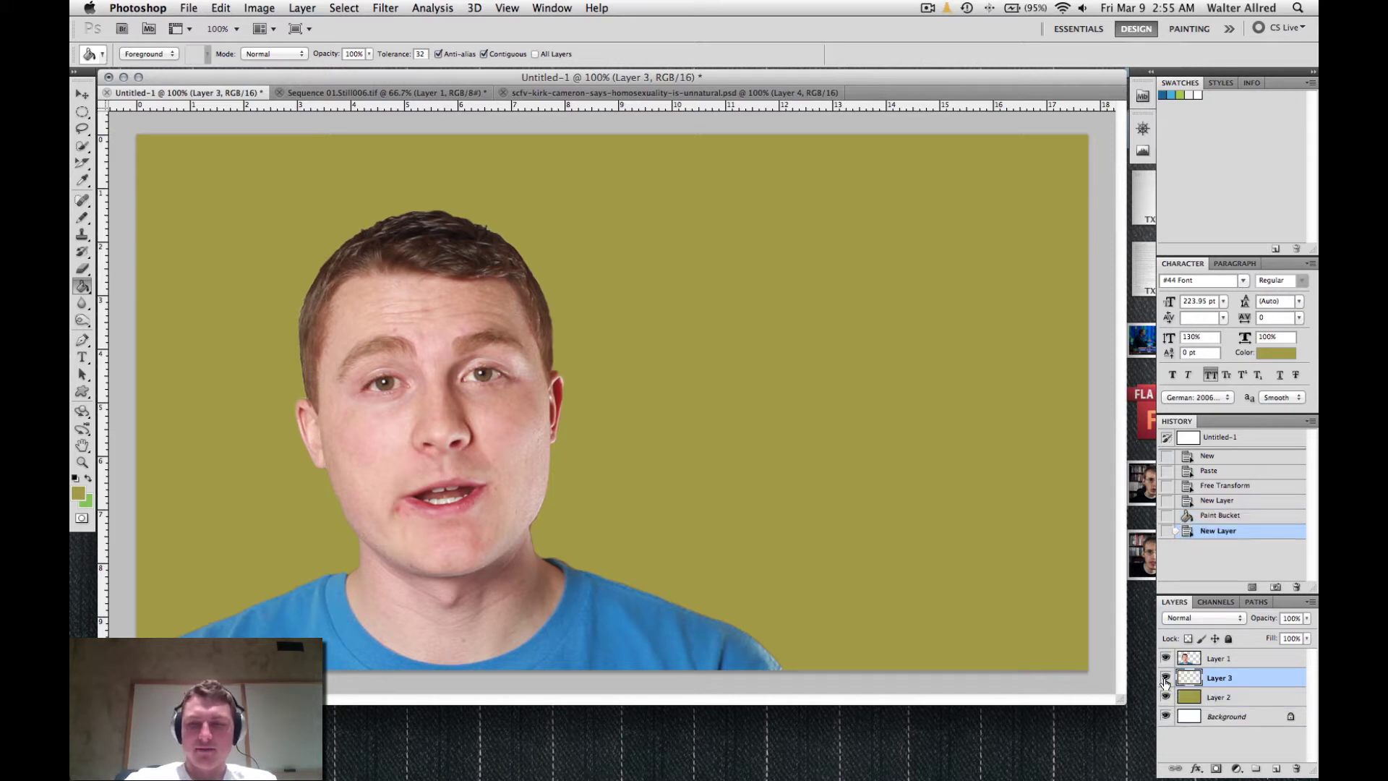
pyautogui.press('v')
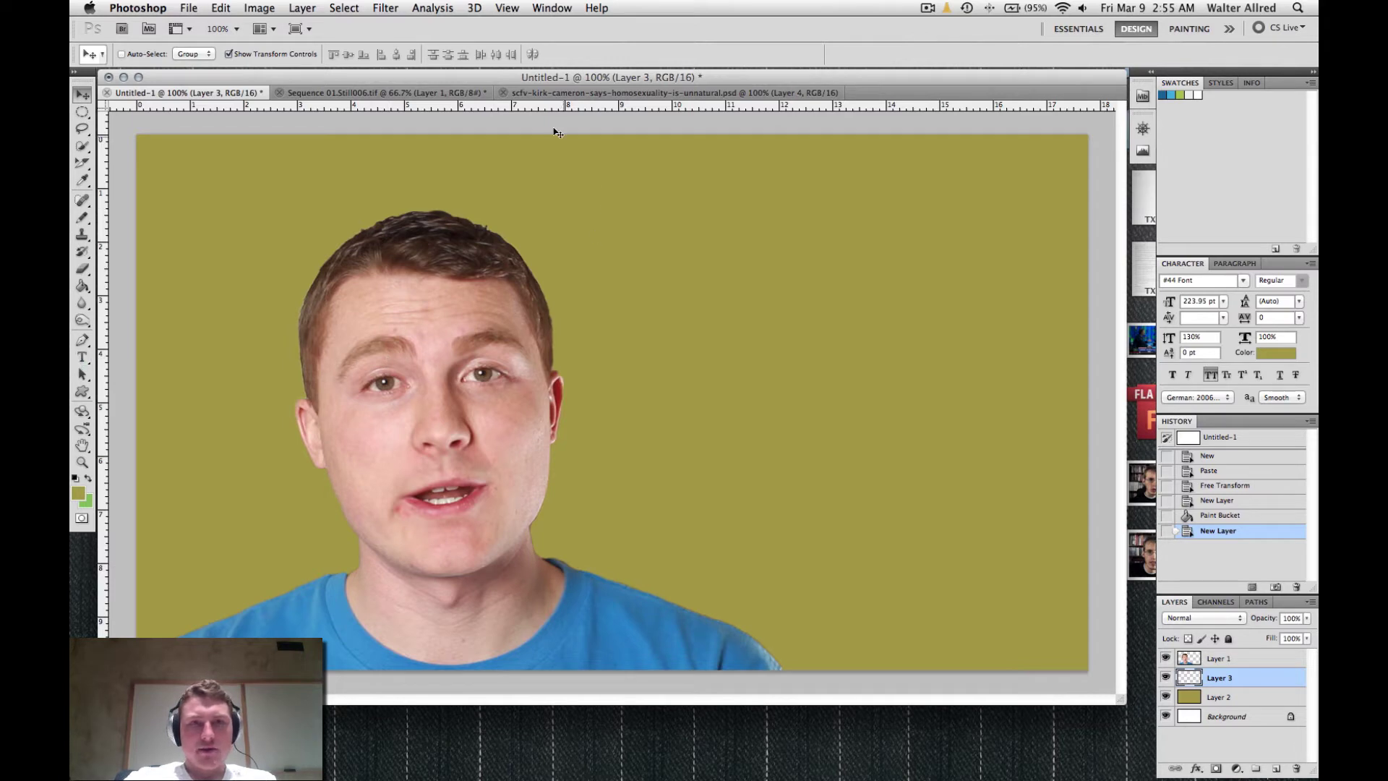
# Step: Set the opacity of the sunburst layer, Layer 3, in the scfv-kirk-cameron thumbnail document to 100%
pyautogui.click(571, 92)
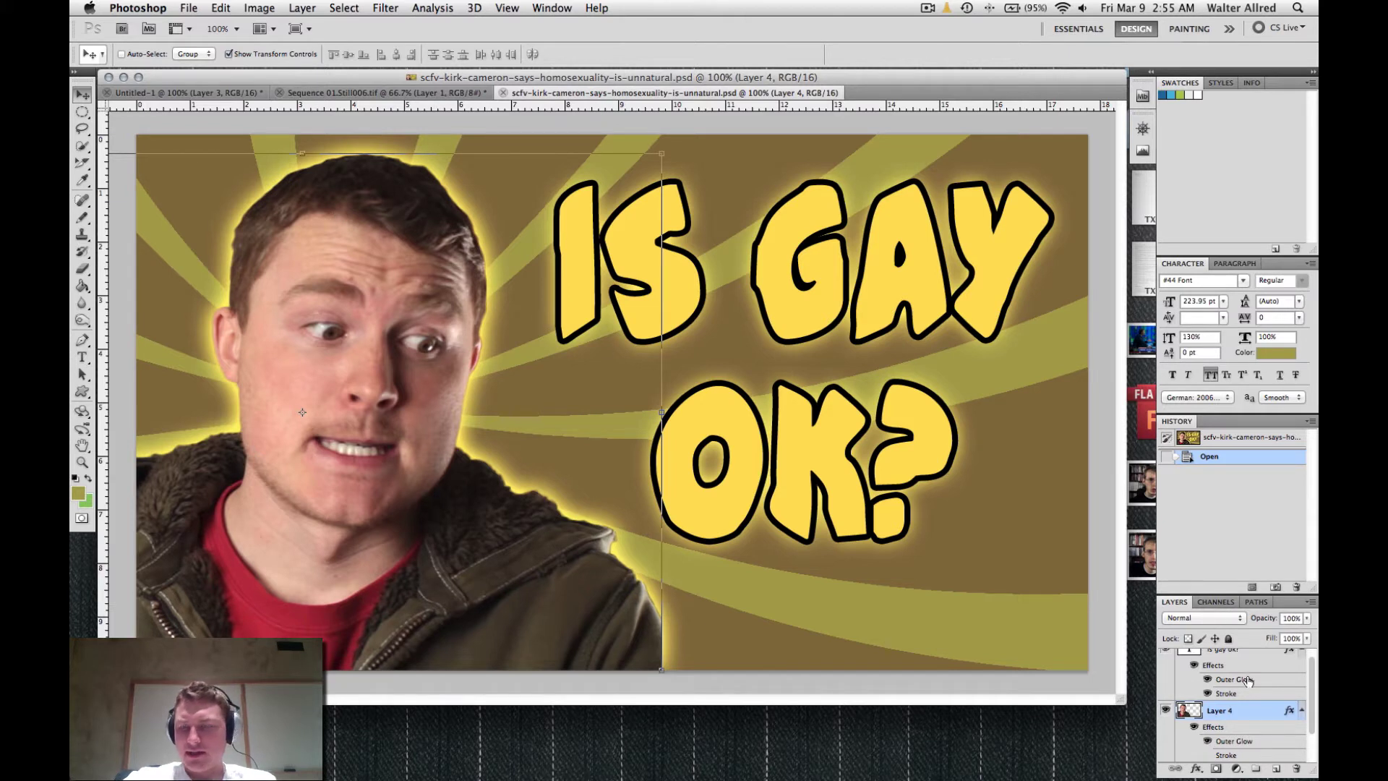
pyautogui.scroll(-3, 1250, 679)
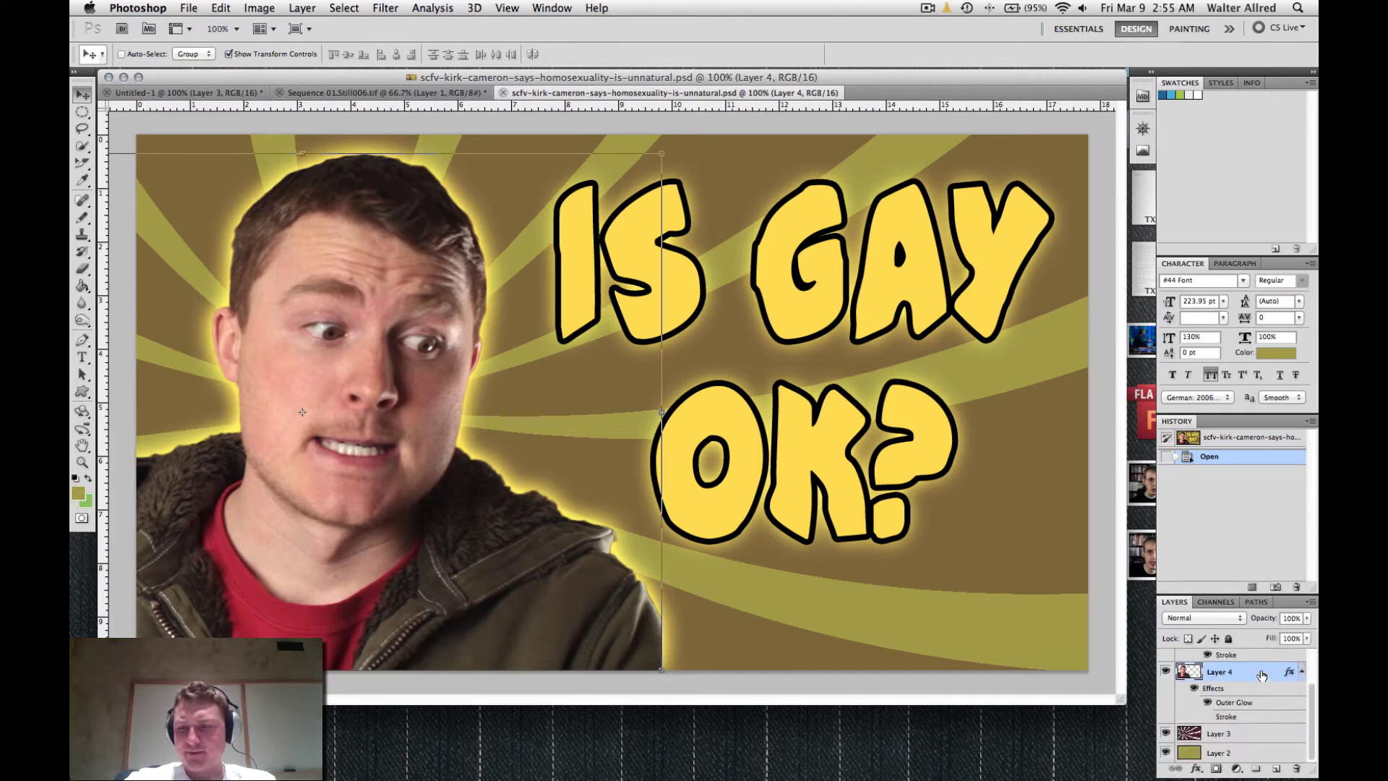
pyautogui.click(1255, 732)
pyautogui.click(1306, 619)
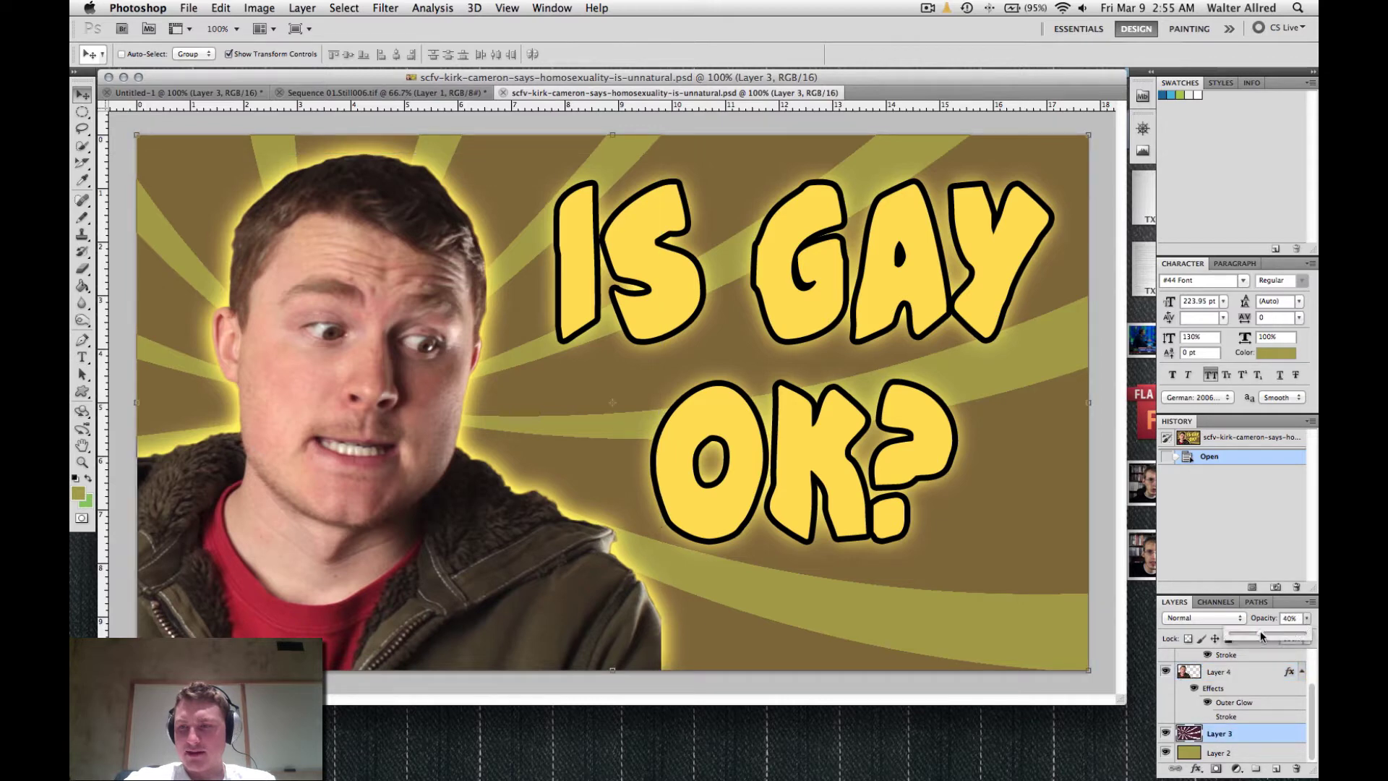
pyautogui.moveTo(1261, 636); pyautogui.dragTo(1306, 634)
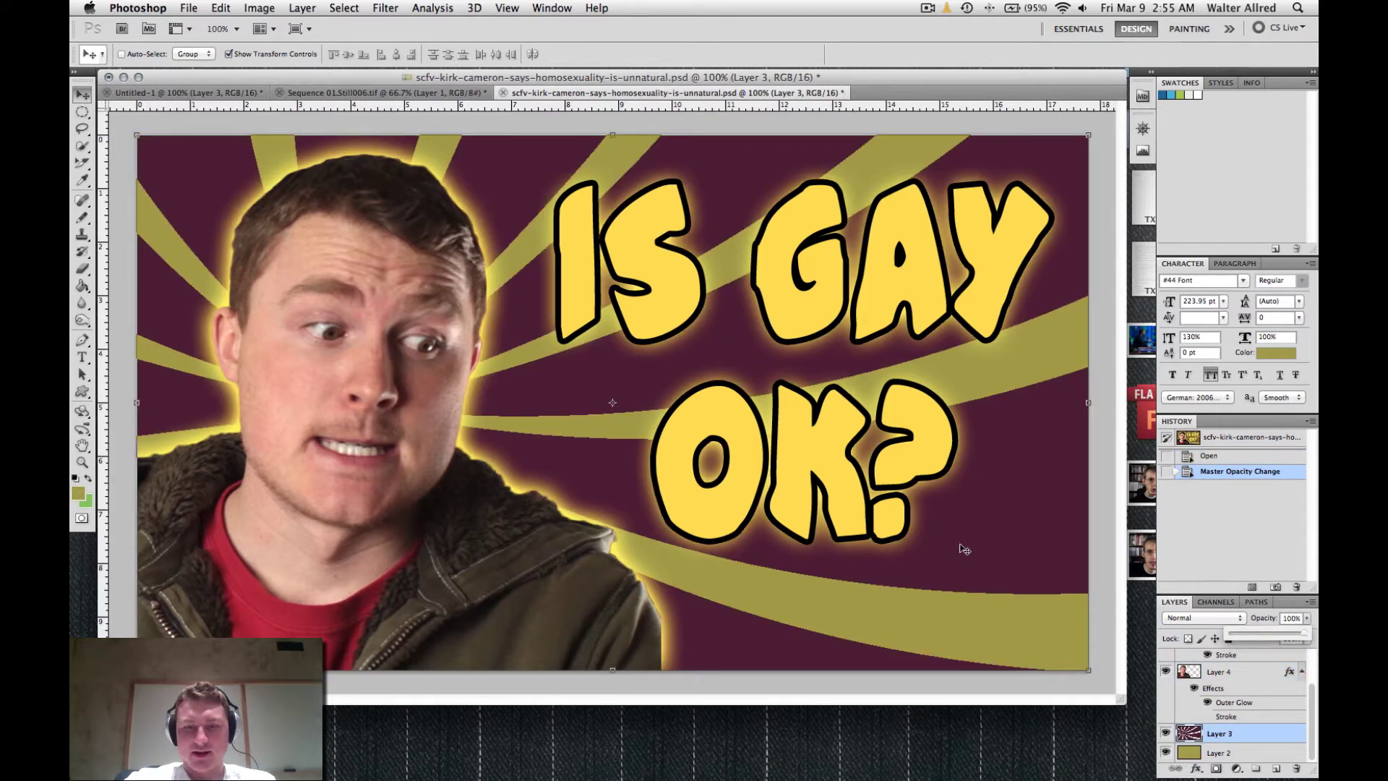
# Step: Sample the sunburst's dark maroon as the foreground color and try to set Layer 3's opacity back to 40%
pyautogui.press('g')
pyautogui.keyDown('alt'); pyautogui.click(1014, 514); pyautogui.keyUp('alt')
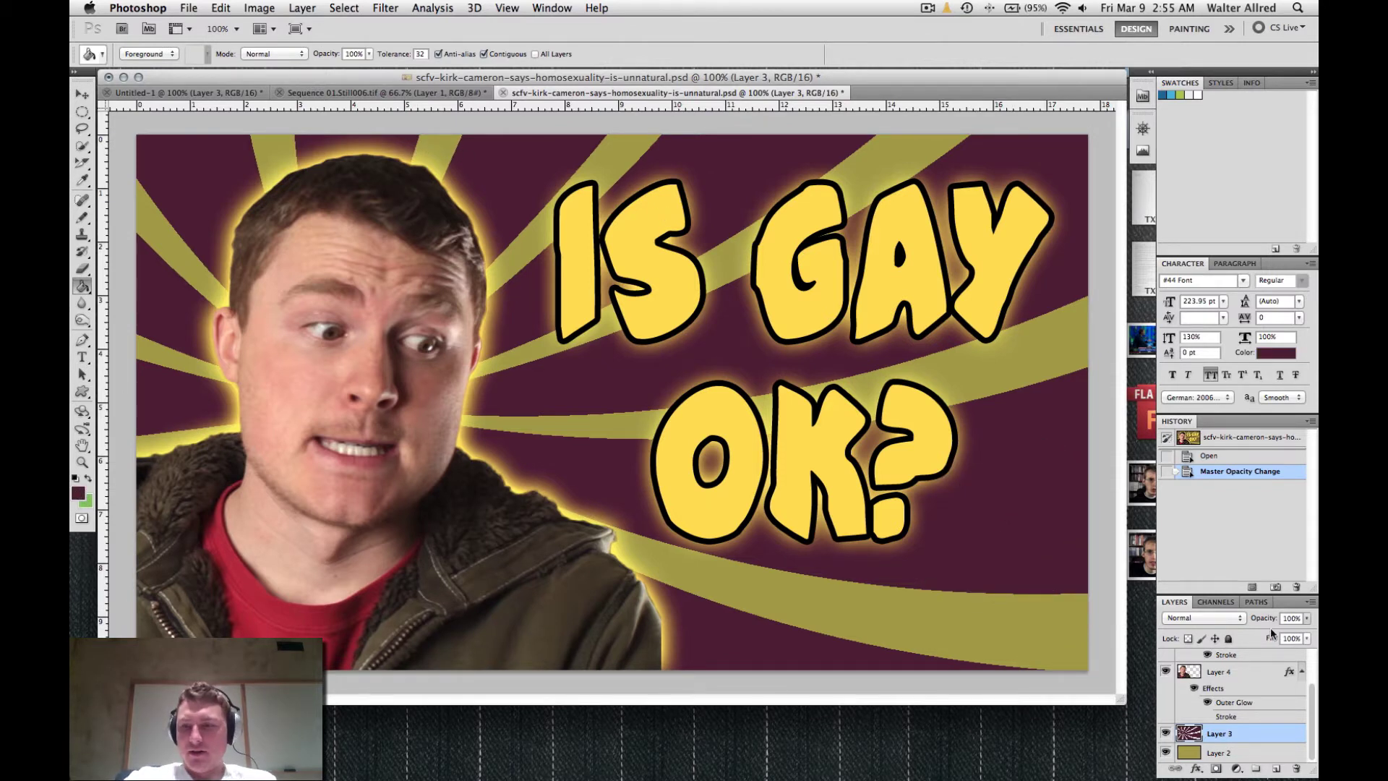
pyautogui.click(1305, 619)
pyautogui.click(1294, 616)
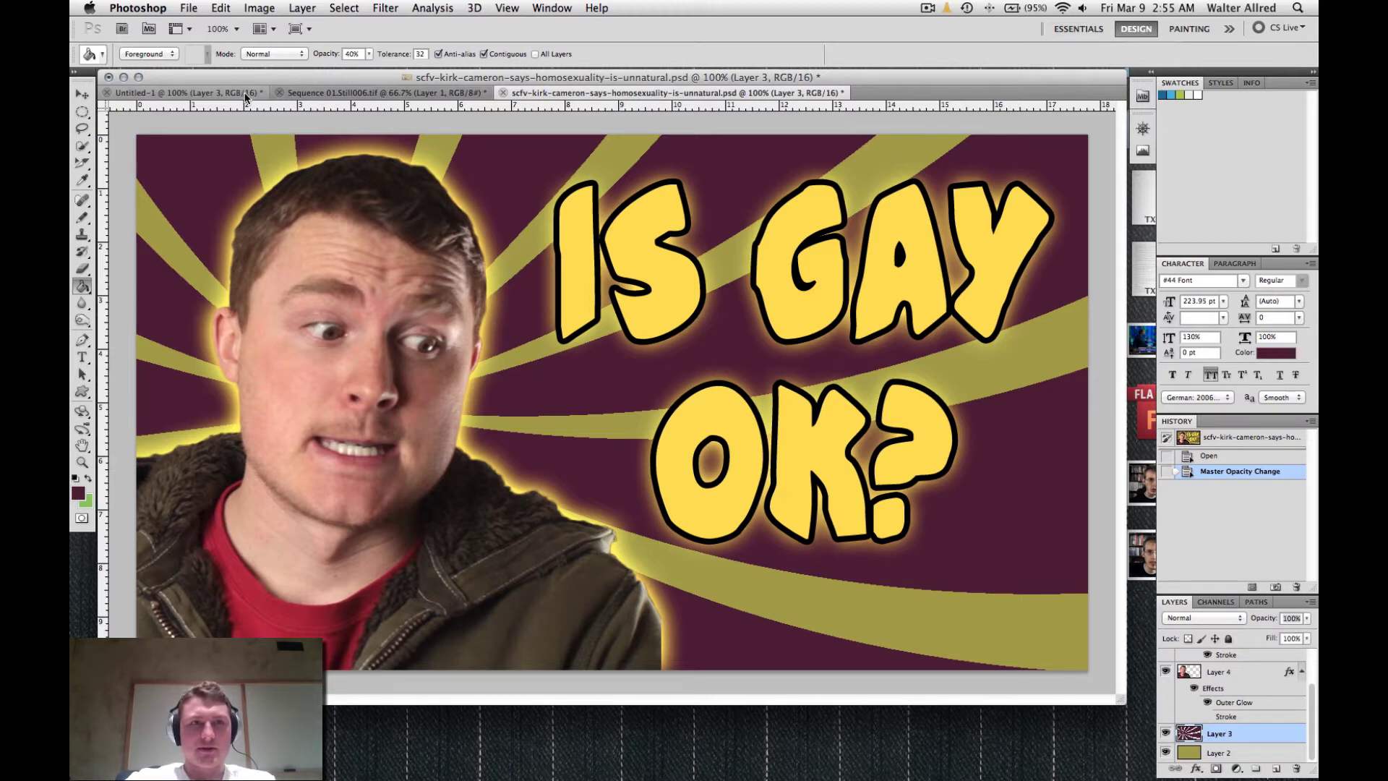
# Step: Return to Untitled-1, activate the Pencil tool and open its brush preset picker over the canvas
pyautogui.click(214, 93)
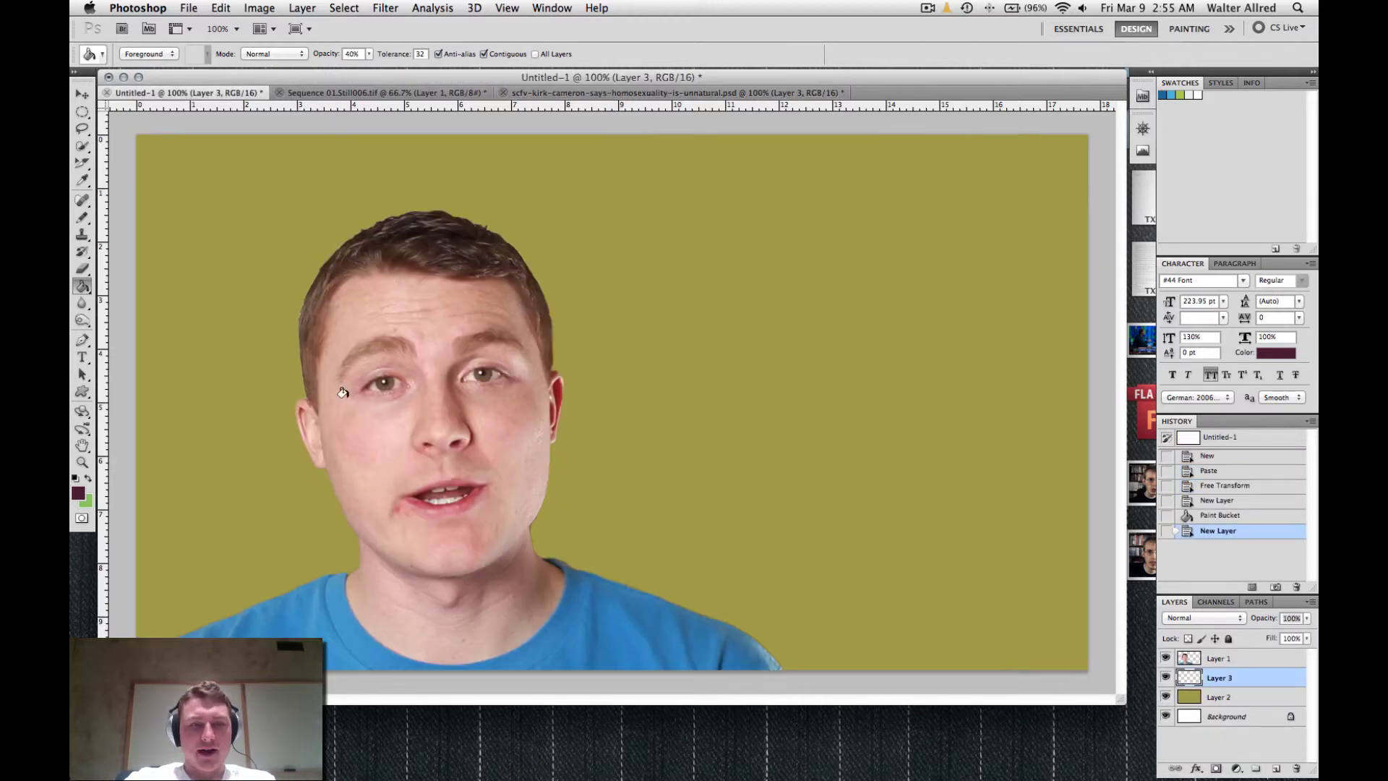
pyautogui.click(83, 218)
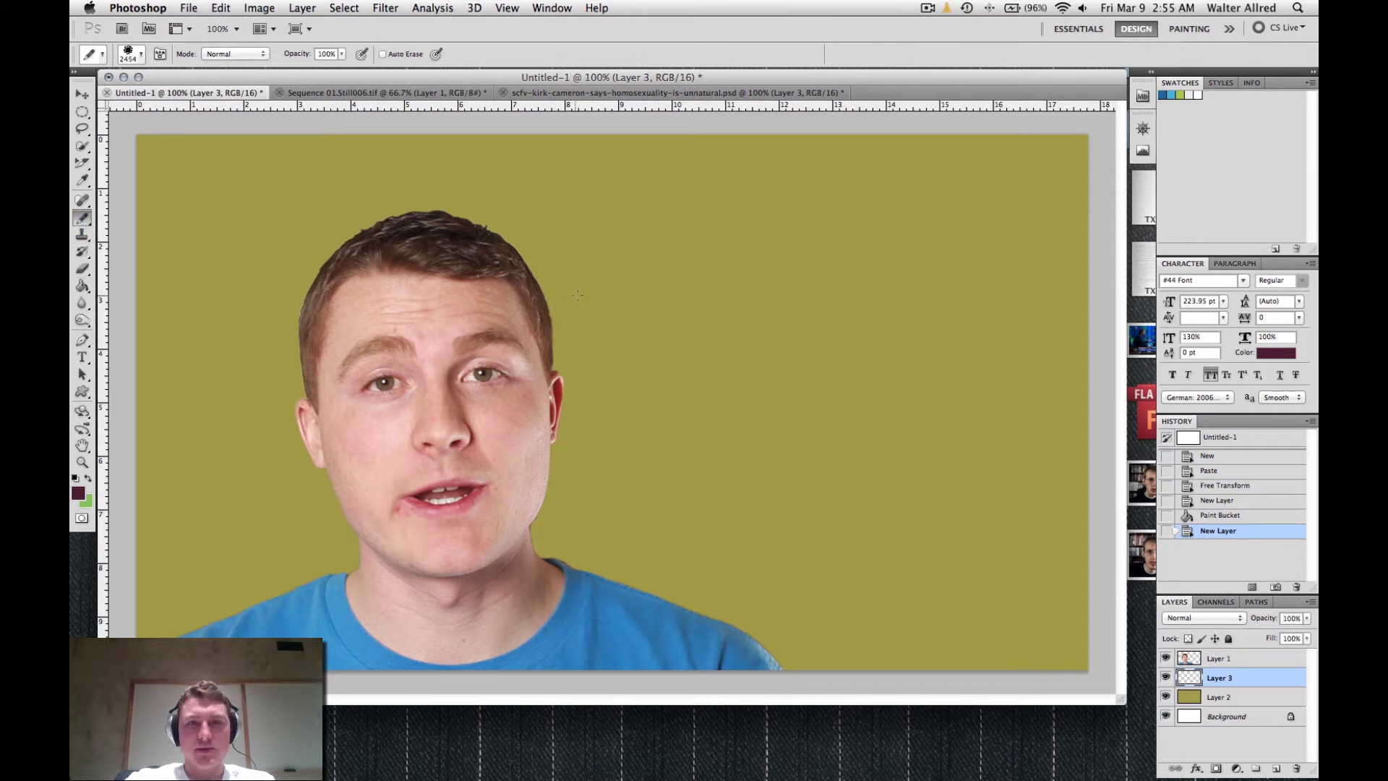
pyautogui.rightClick(619, 300)
# Step: Switch to Firefox and go to deviantart.com
pyautogui.press('super+Tab')
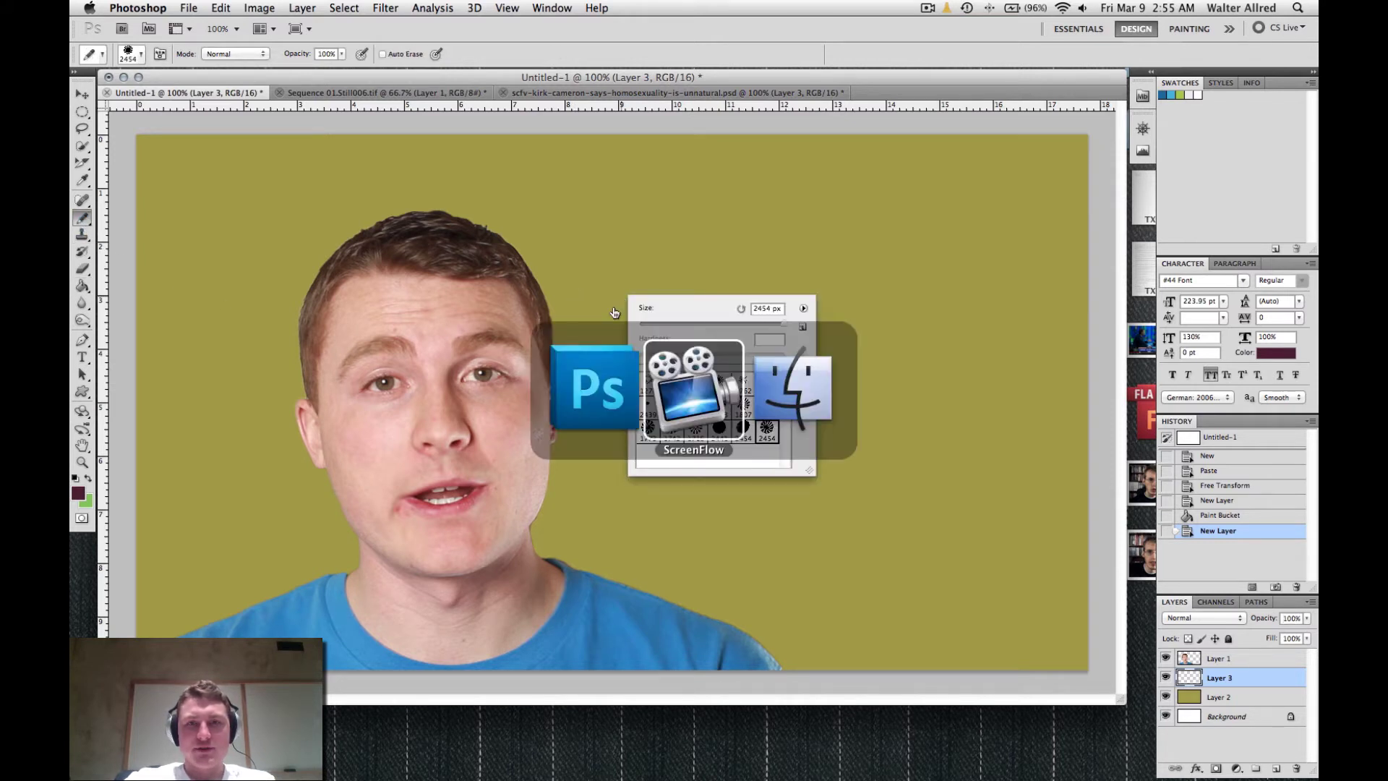
pyautogui.press('super+shift+Tab')
pyautogui.moveTo(521, 777)
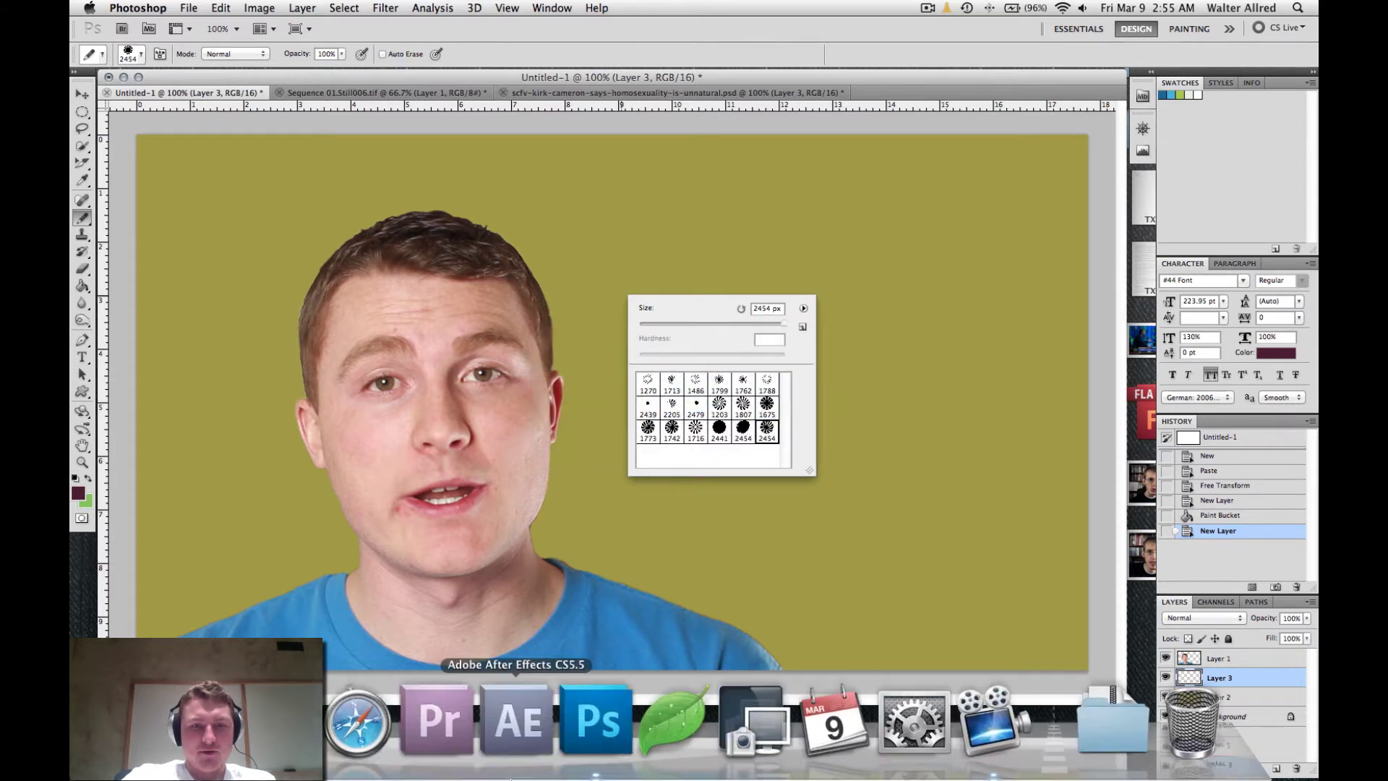
pyautogui.click(282, 757)
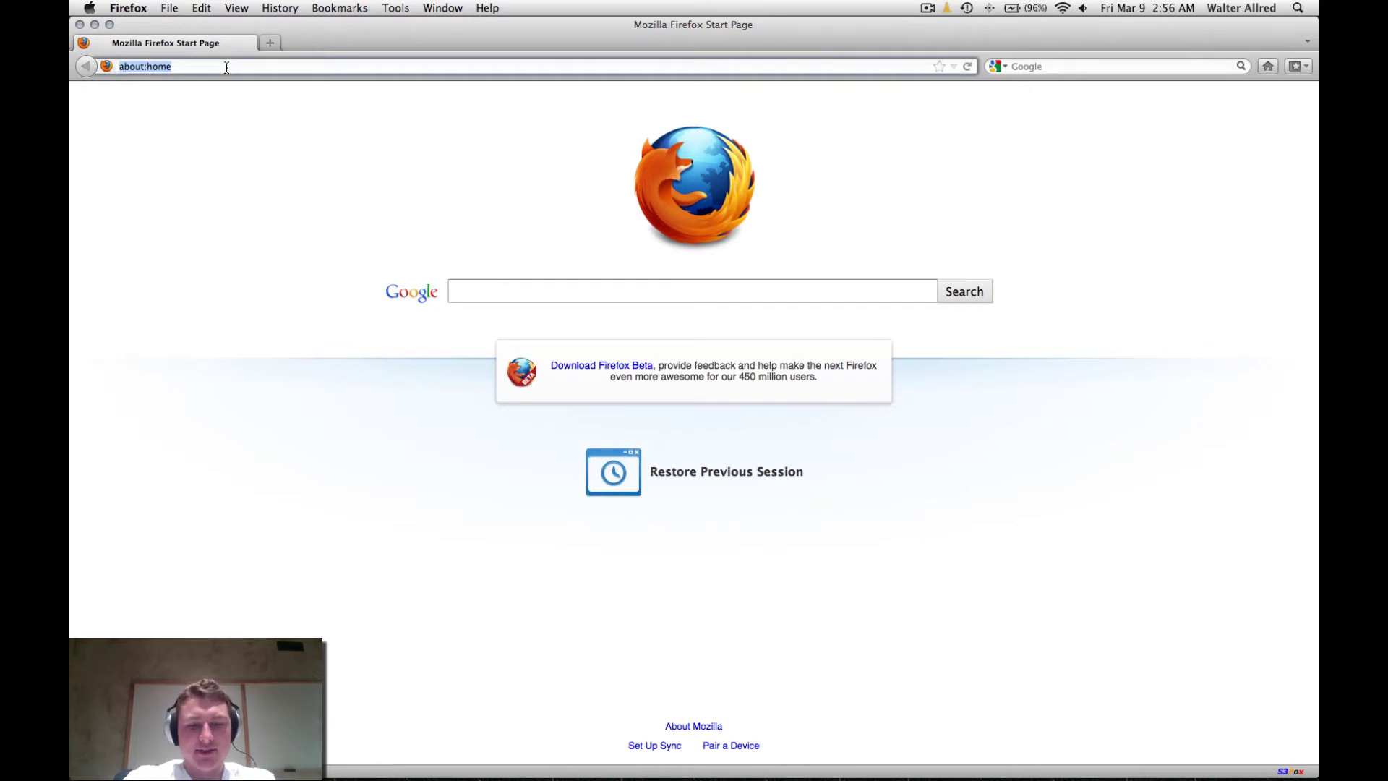
pyautogui.write('devianta')
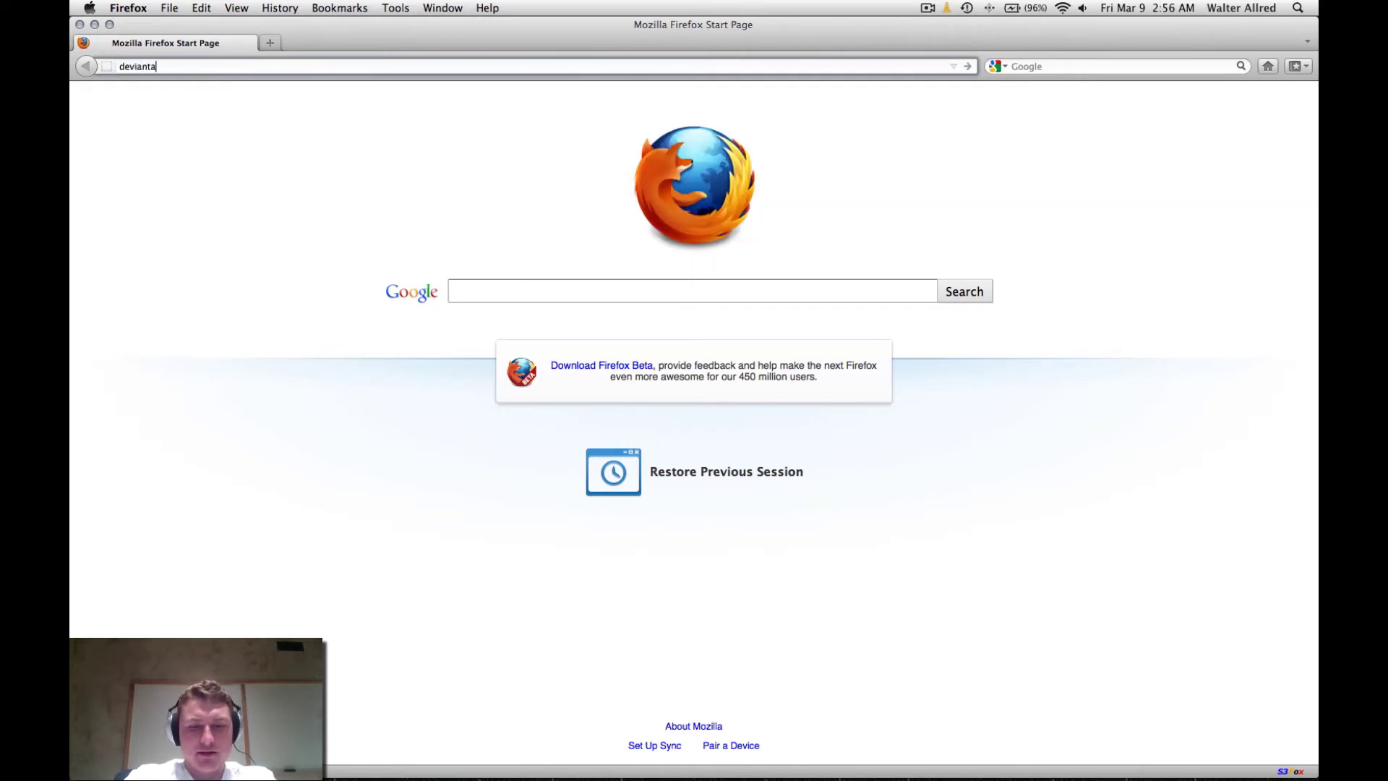
pyautogui.write('rt.com')
pyautogui.press('Return')
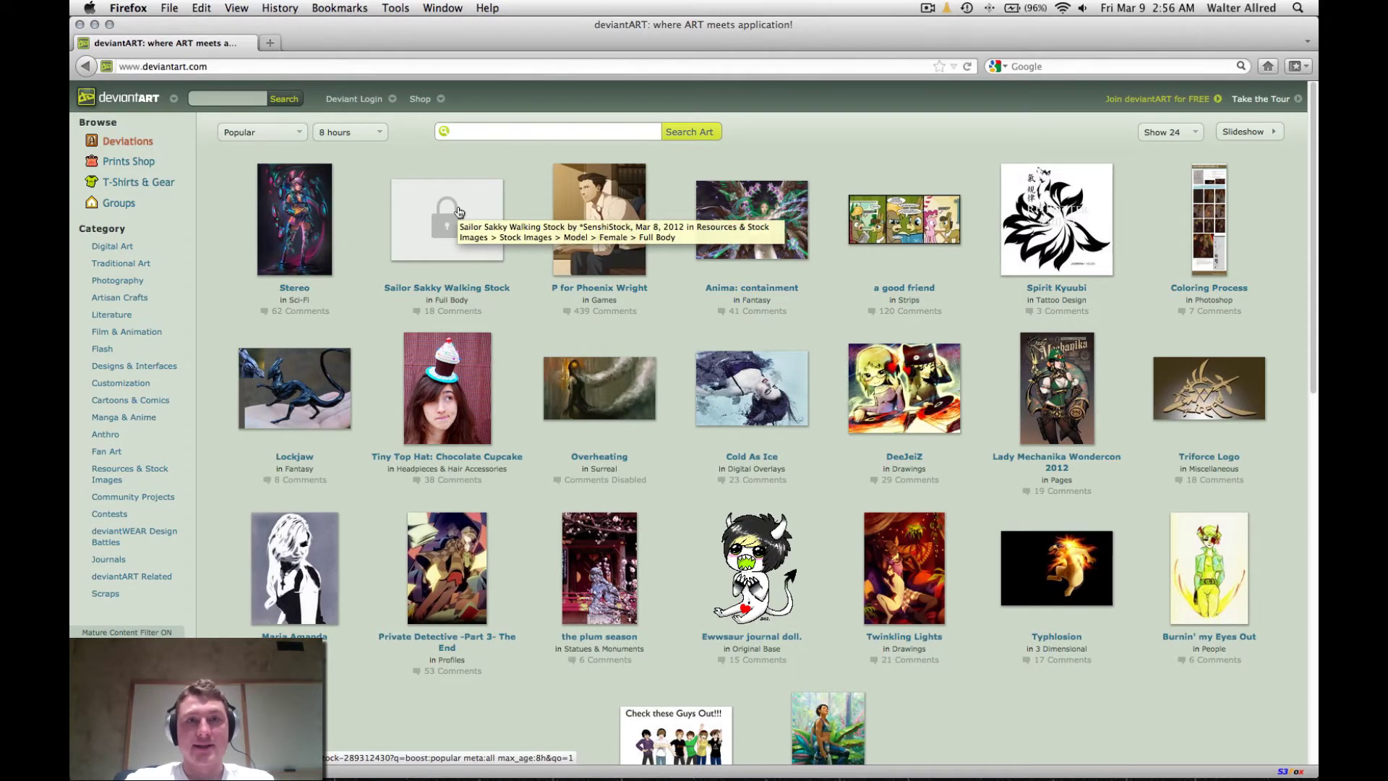
# Step: Search deviantART for "rising sun brushes"
pyautogui.click(518, 132)
pyautogui.write('ri')
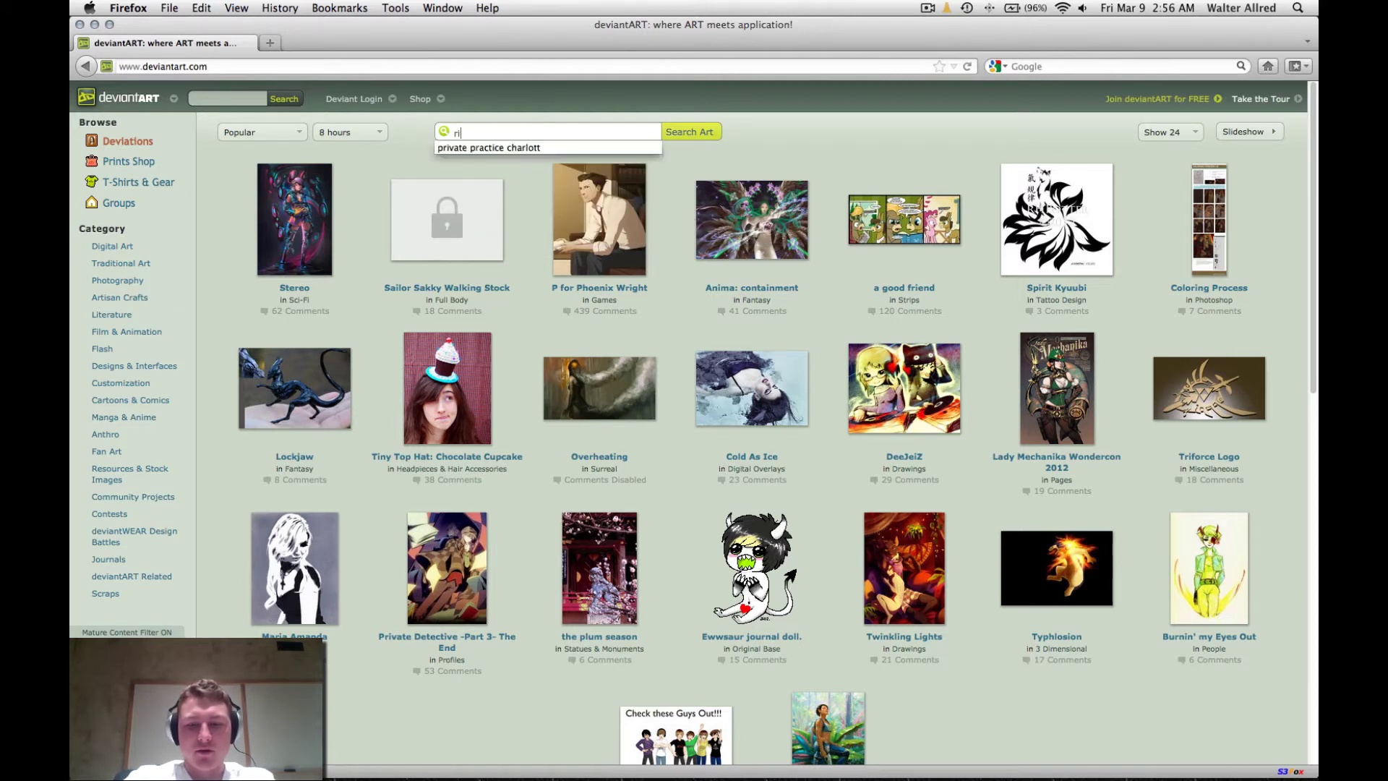
pyautogui.write('sing sun brushes')
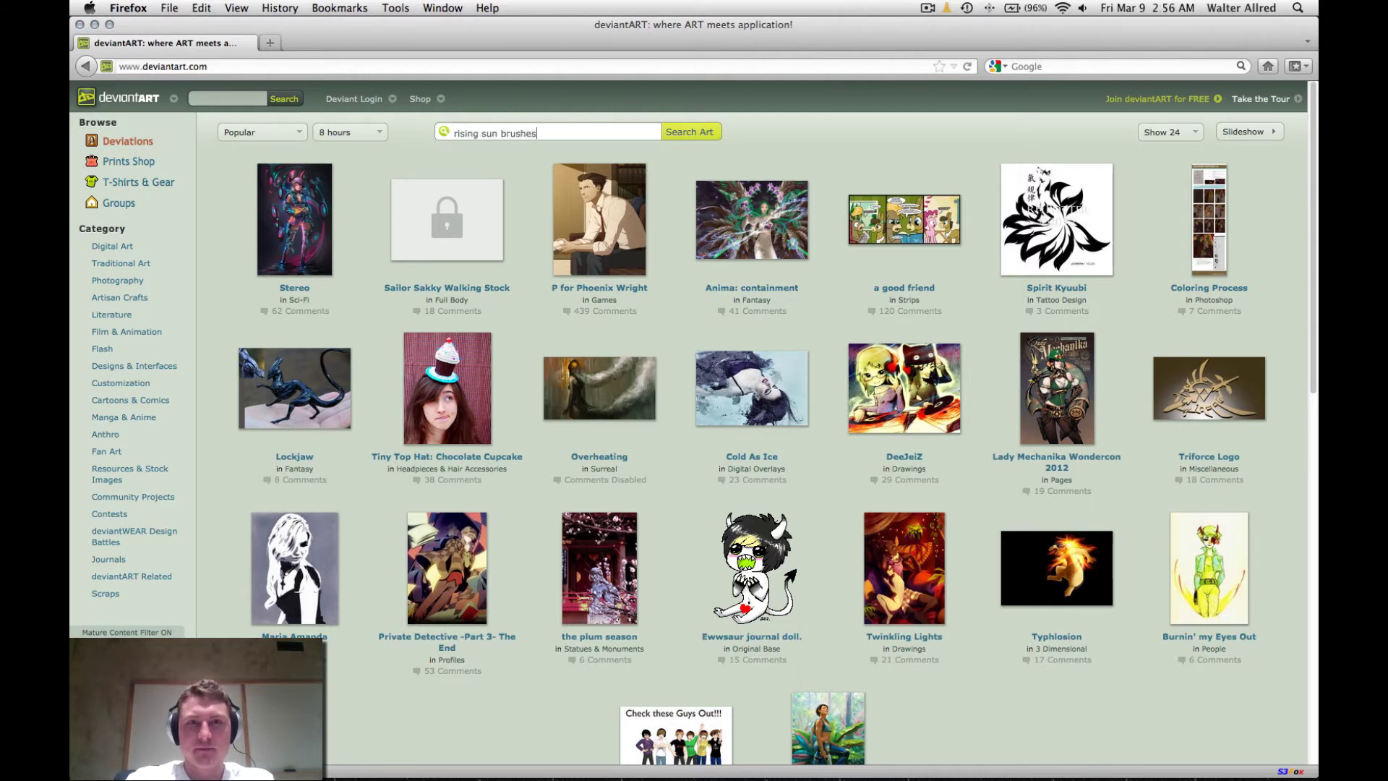
pyautogui.press('Return')
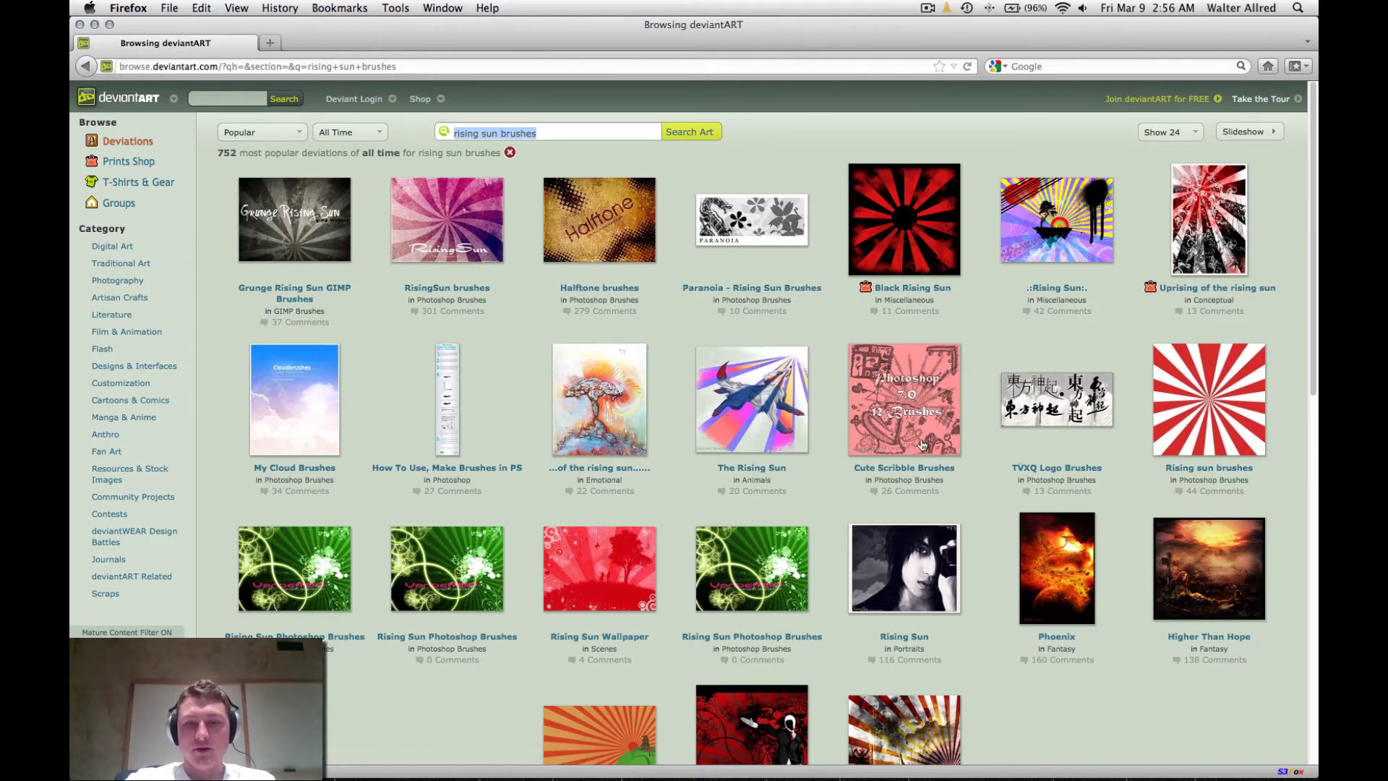
# Step: Look through the brush search results and open the page of the pink RisingSun brushes pack
pyautogui.scroll(-3, 923, 444)
pyautogui.scroll(3, 616, 373)
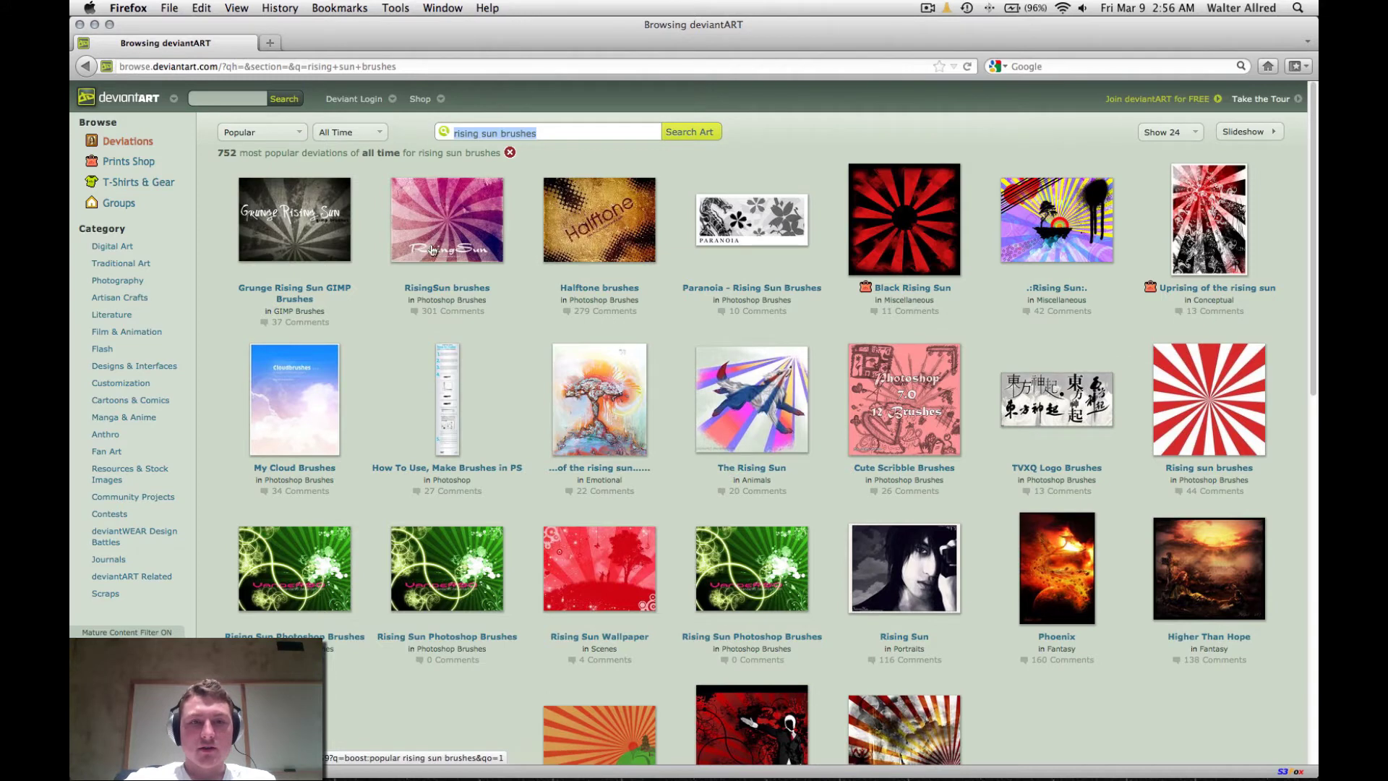
pyautogui.moveTo(406, 297); pyautogui.dragTo(500, 302)
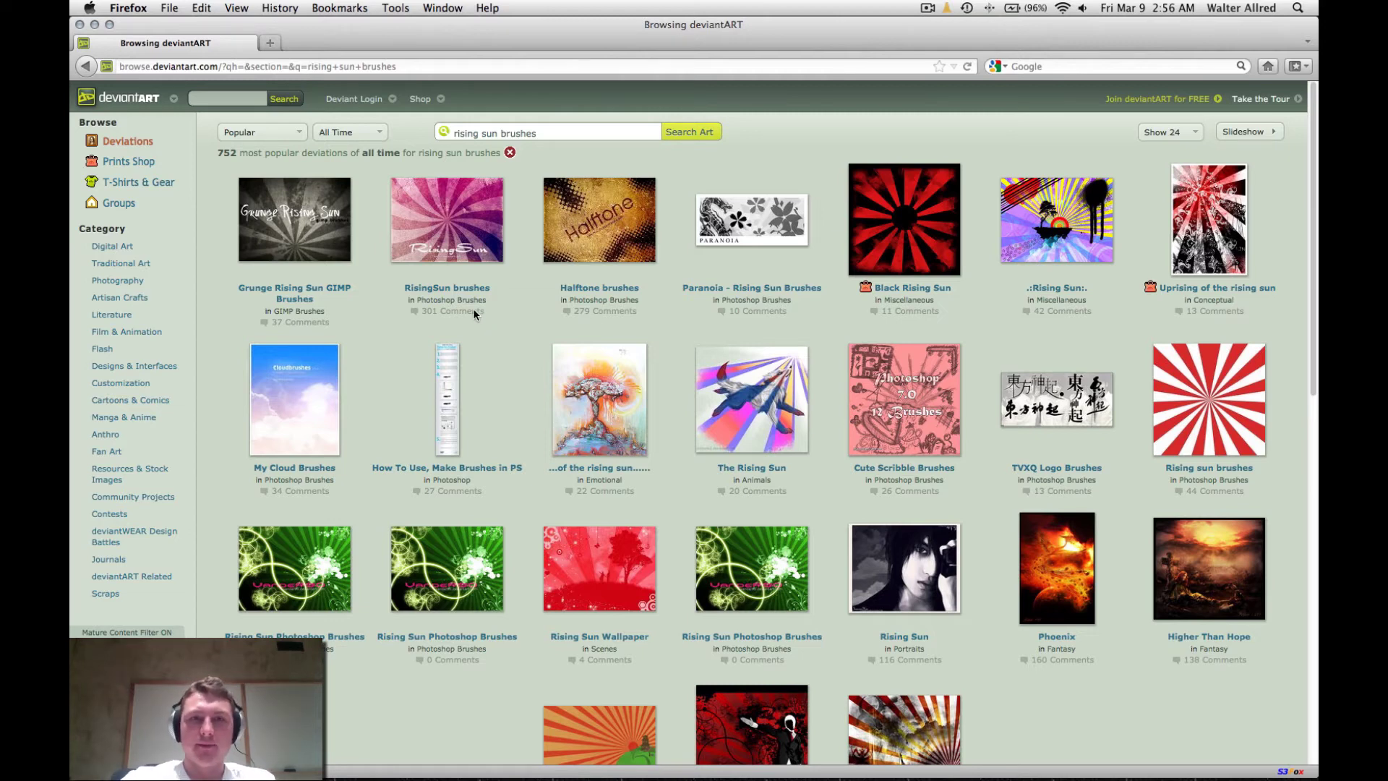
pyautogui.moveTo(365, 773)
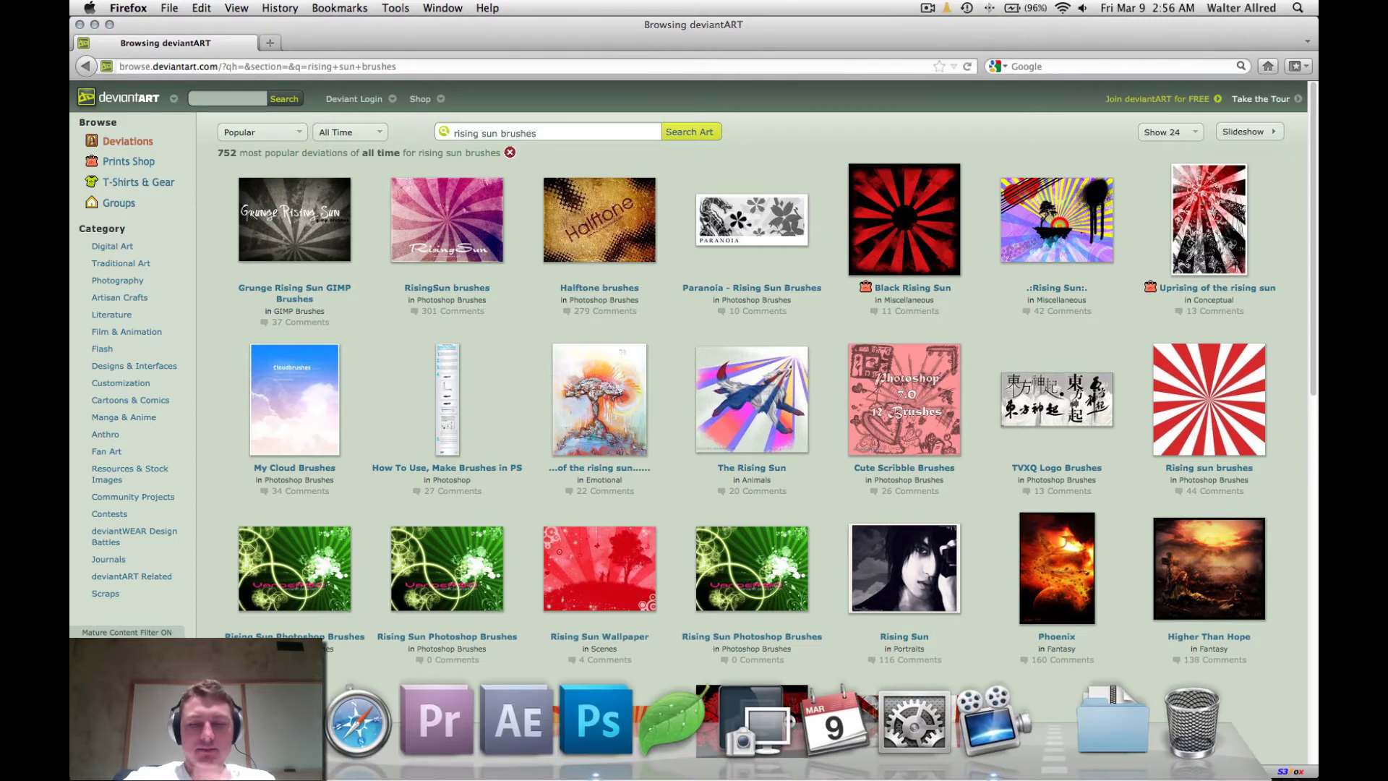
pyautogui.click(200, 723)
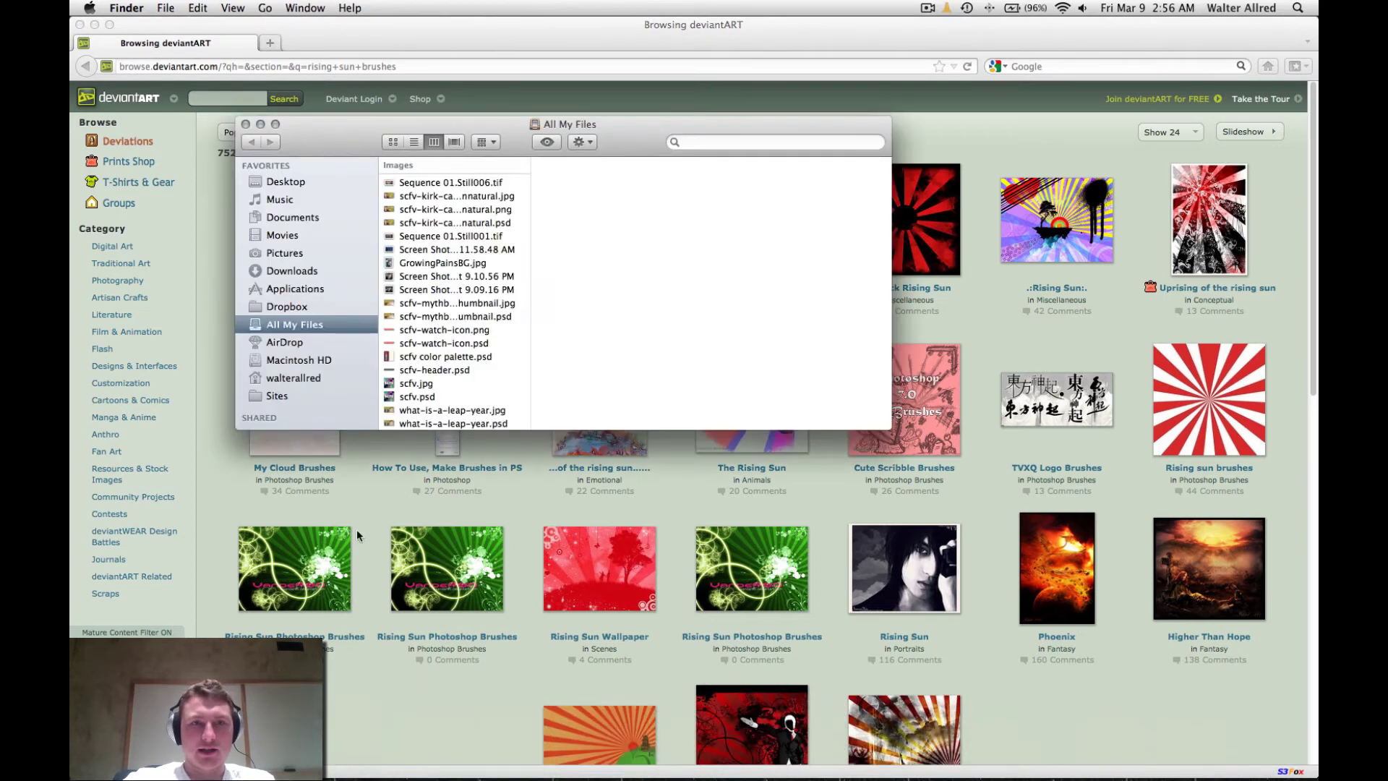
pyautogui.click(370, 717)
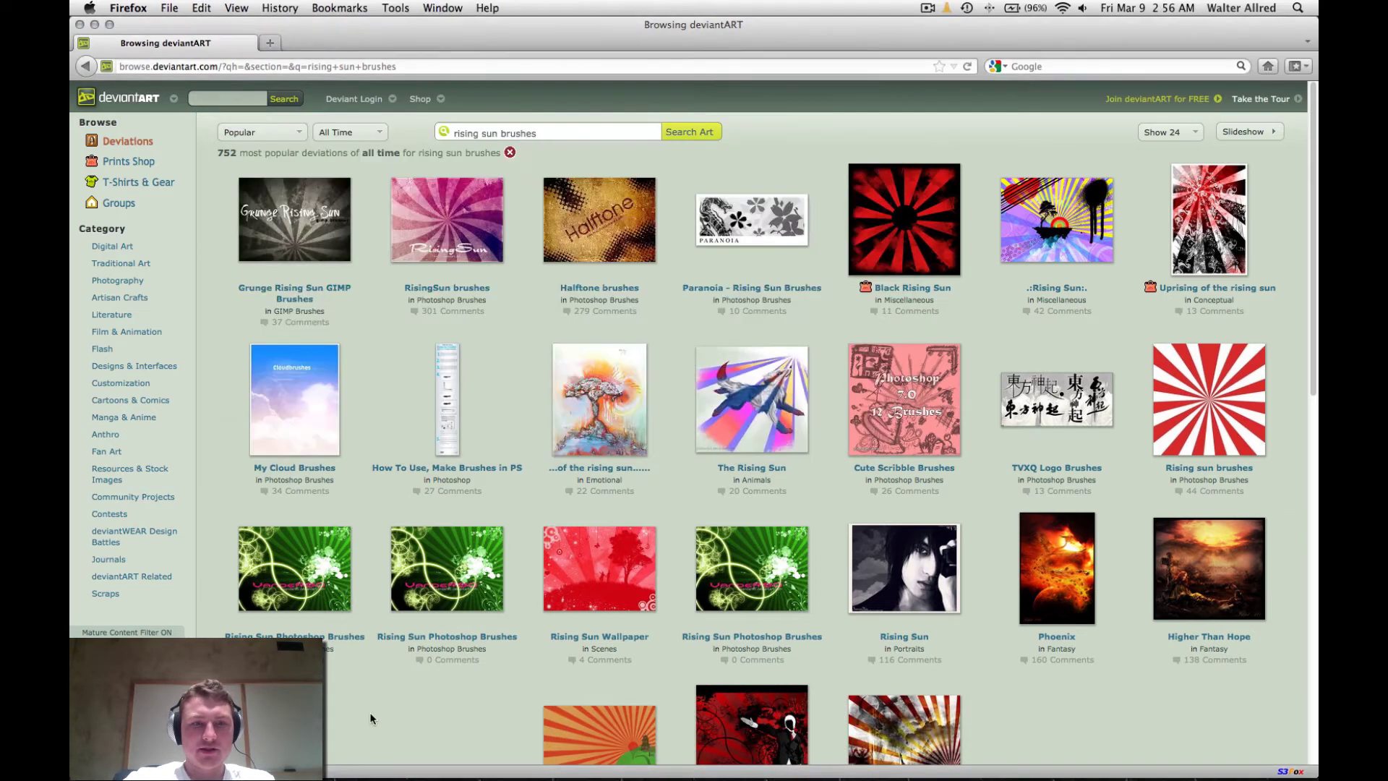
pyautogui.click(432, 216)
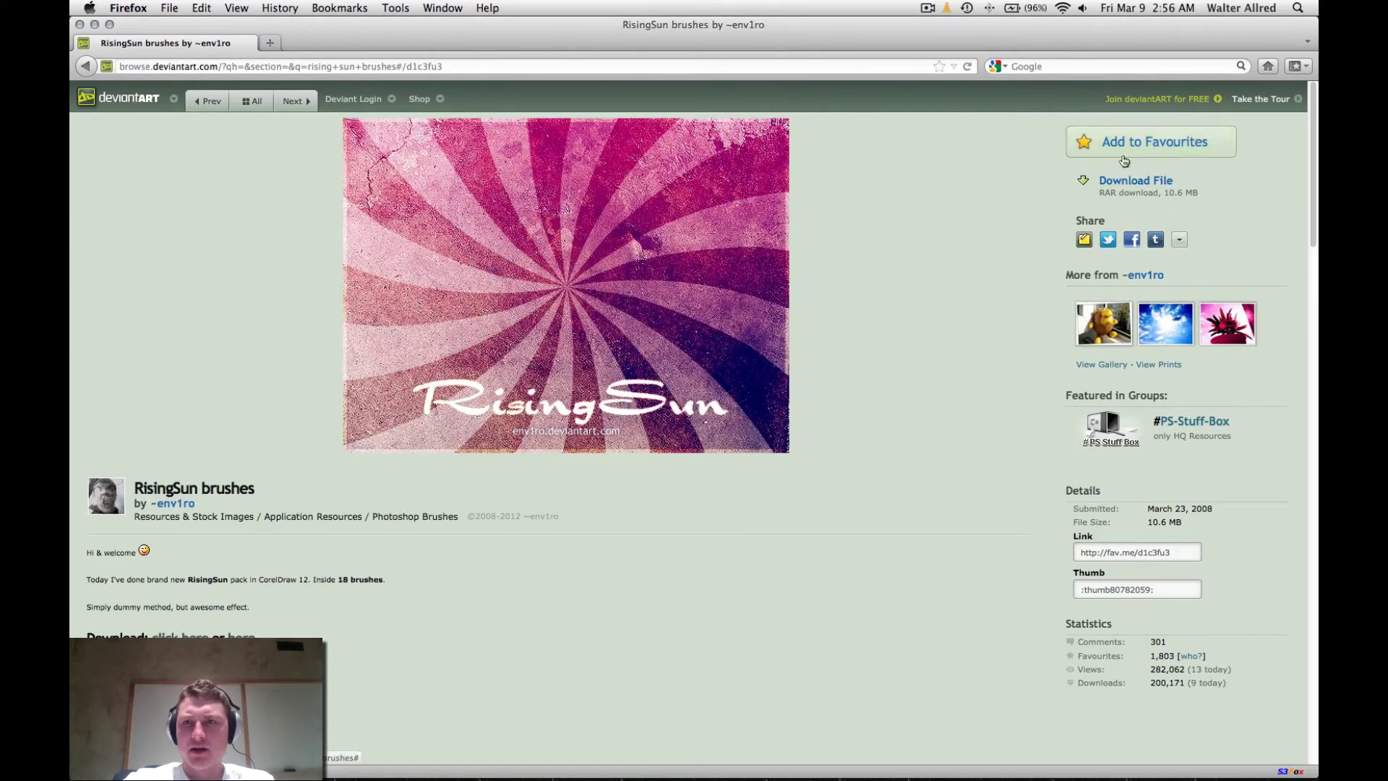
# Step: Download the RisingSun brushes RAR file, choosing to save it, and move the Downloads window further into the page
pyautogui.click(1136, 180)
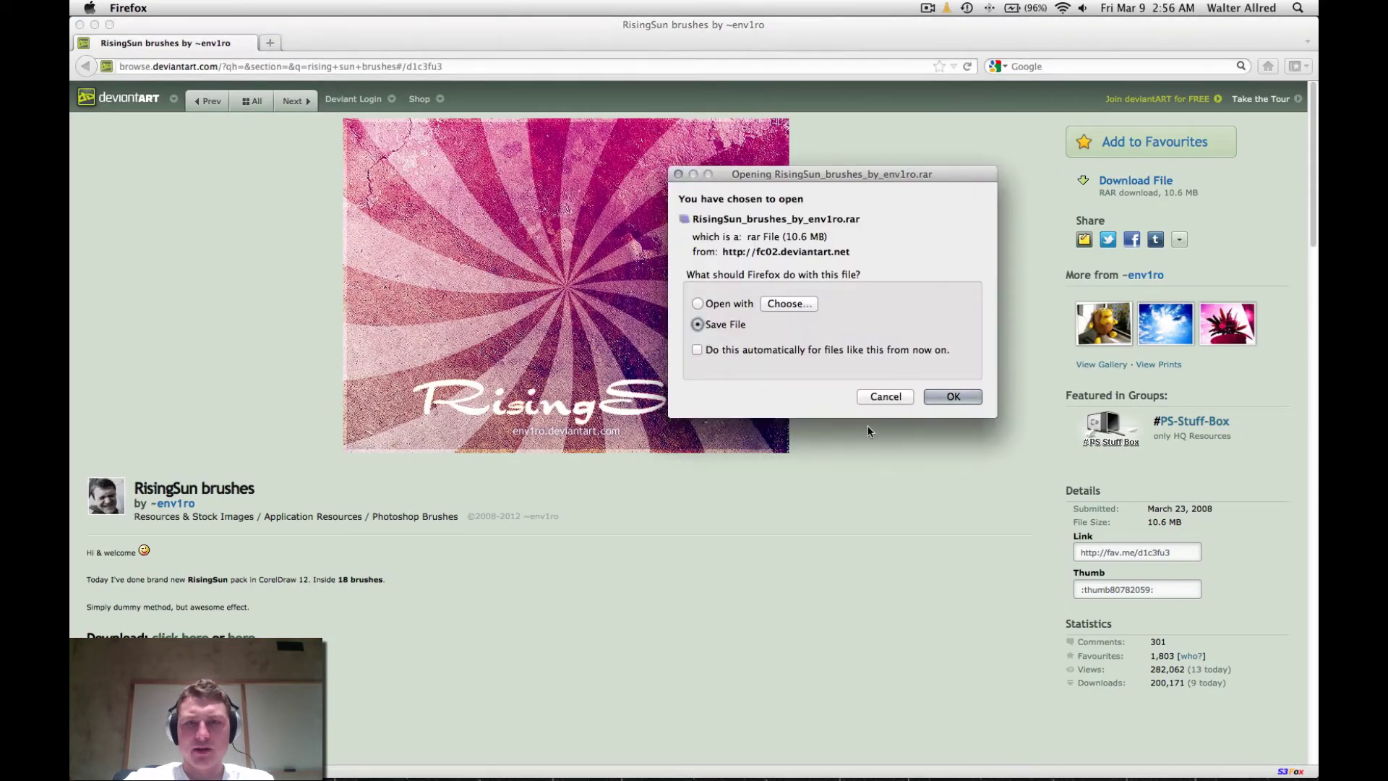
pyautogui.click(960, 395)
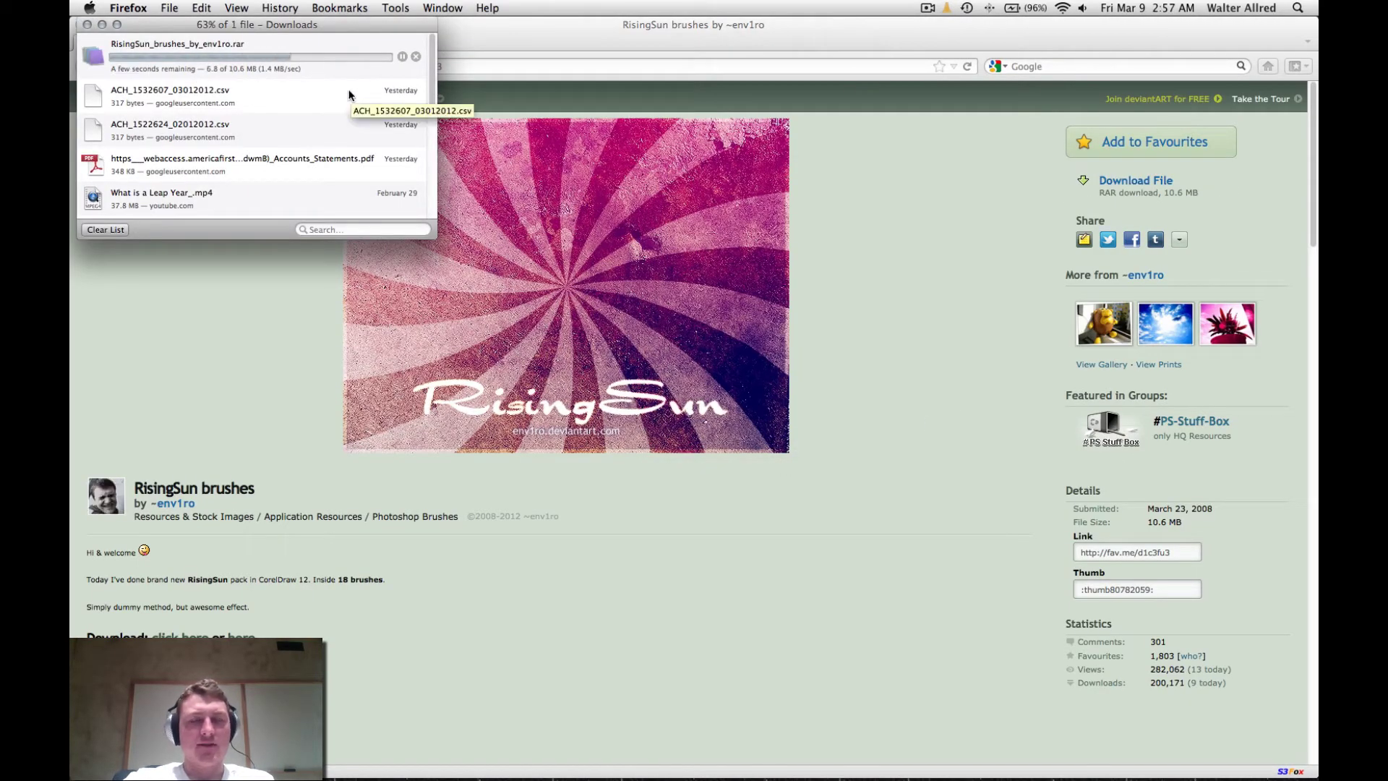
pyautogui.moveTo(323, 26); pyautogui.dragTo(400, 91)
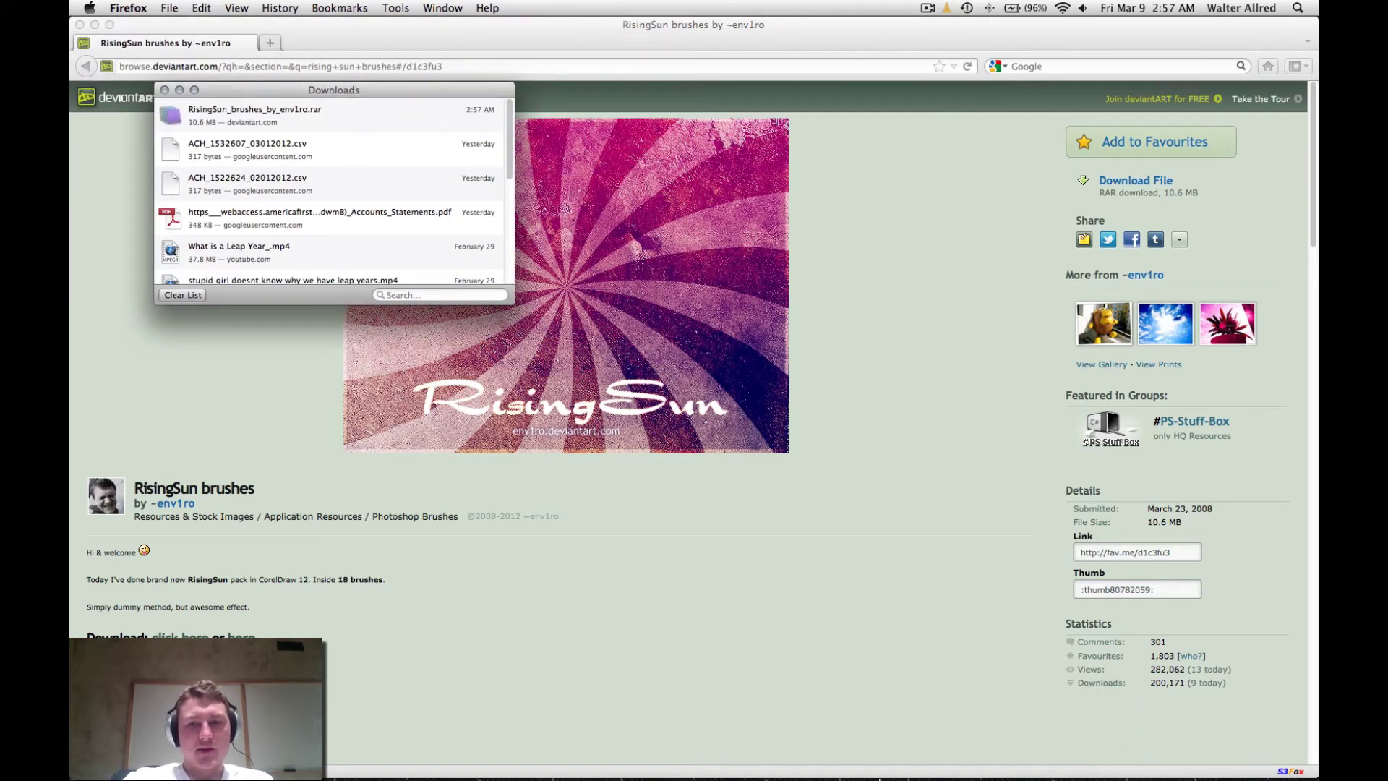
# Step: Extract the RisingSun brushes RAR archive in Finder's Downloads folder, close UnRarX, and select the extracted risingsun.abr
pyautogui.moveTo(938, 777)
pyautogui.click(1100, 727)
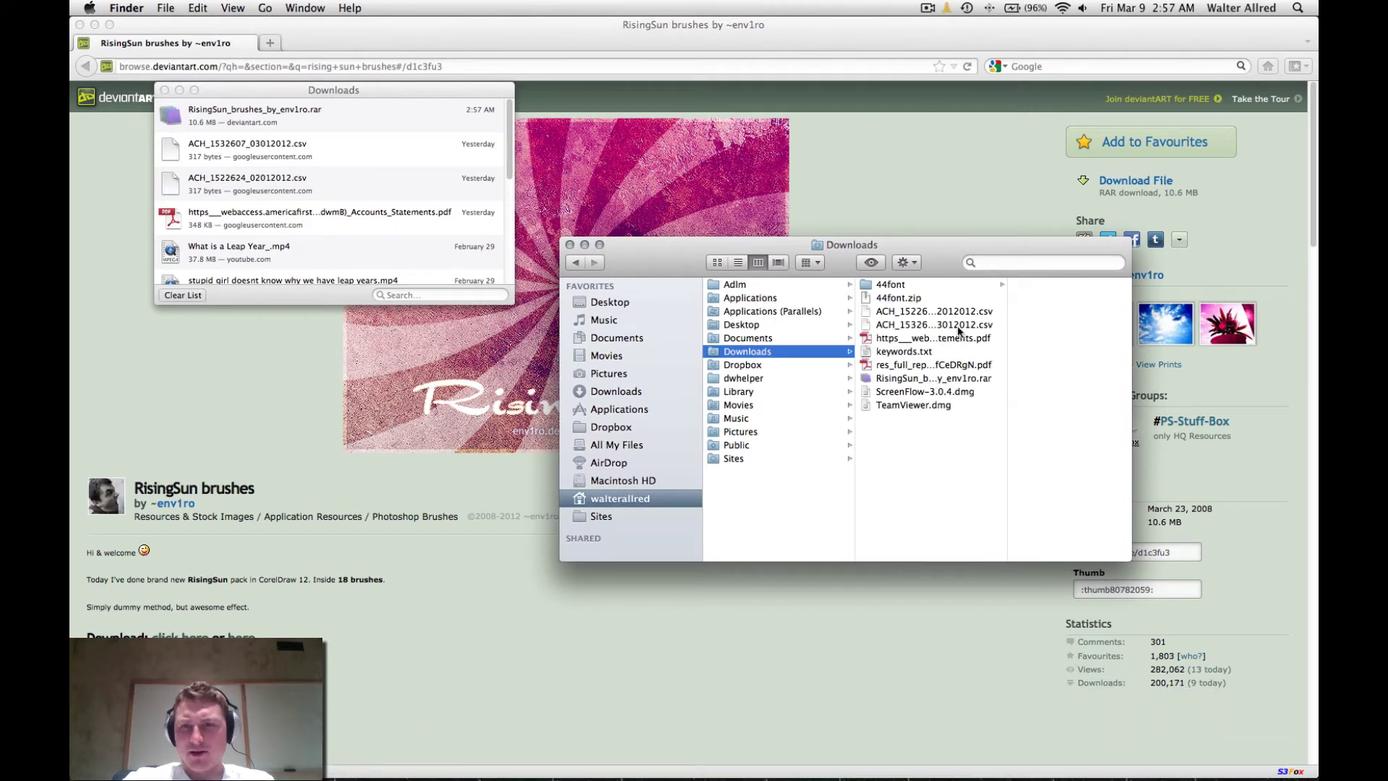
pyautogui.click(936, 378)
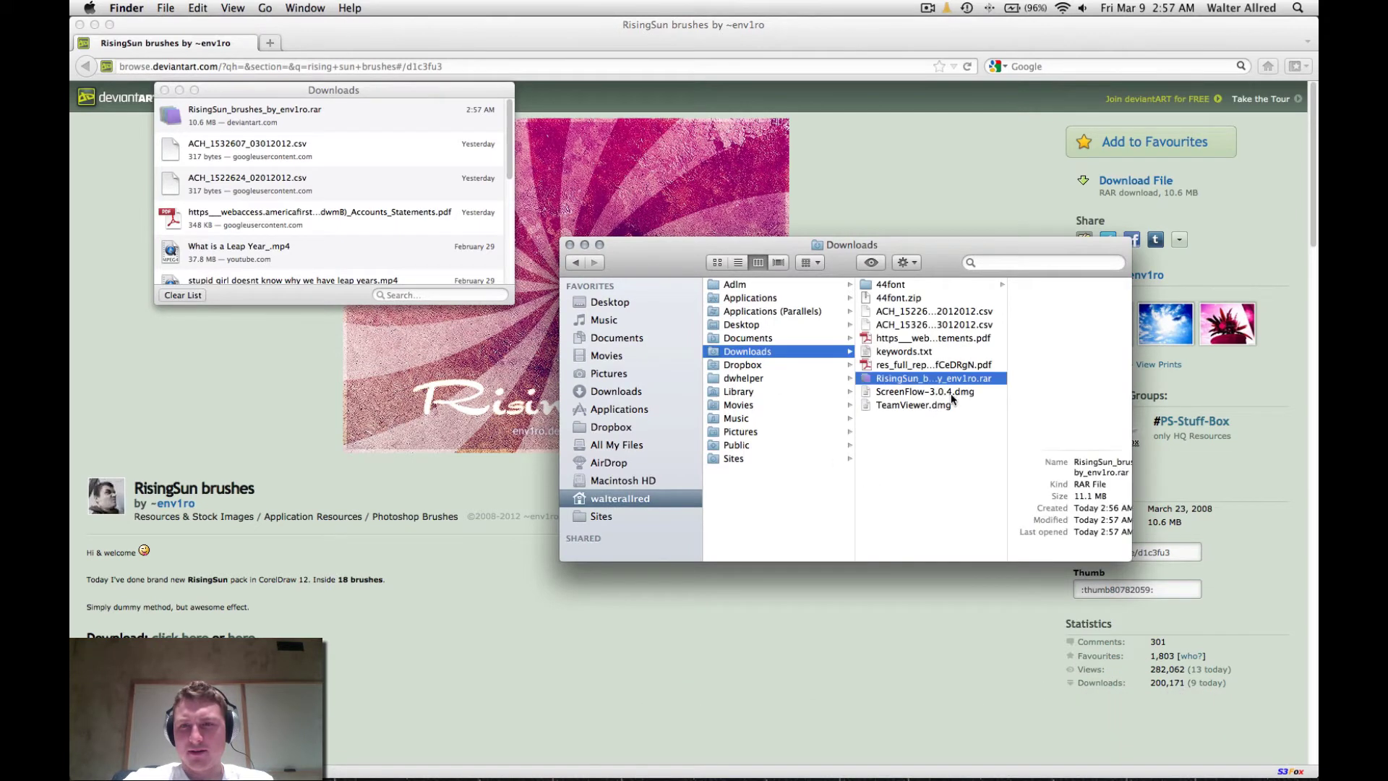
pyautogui.doubleClick(886, 383)
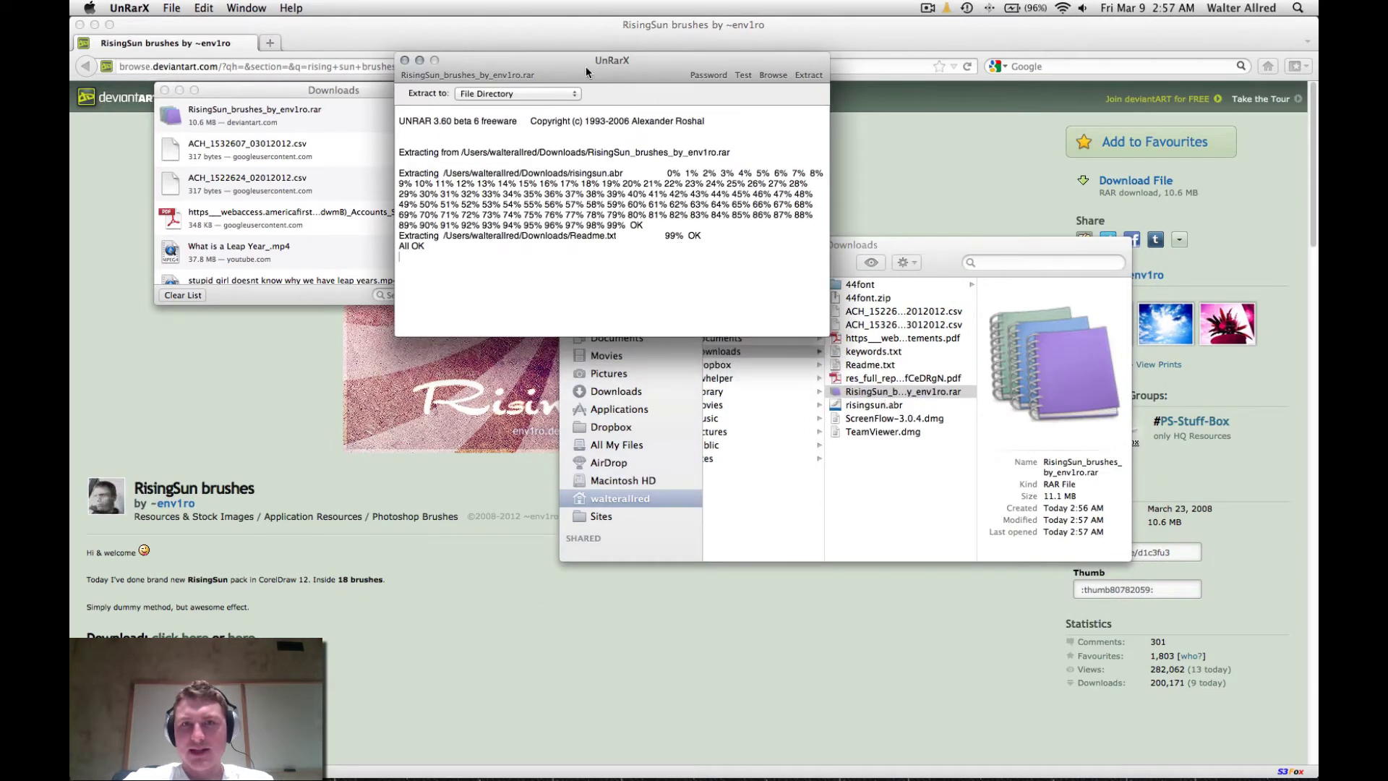
pyautogui.moveTo(586, 72); pyautogui.dragTo(571, 128)
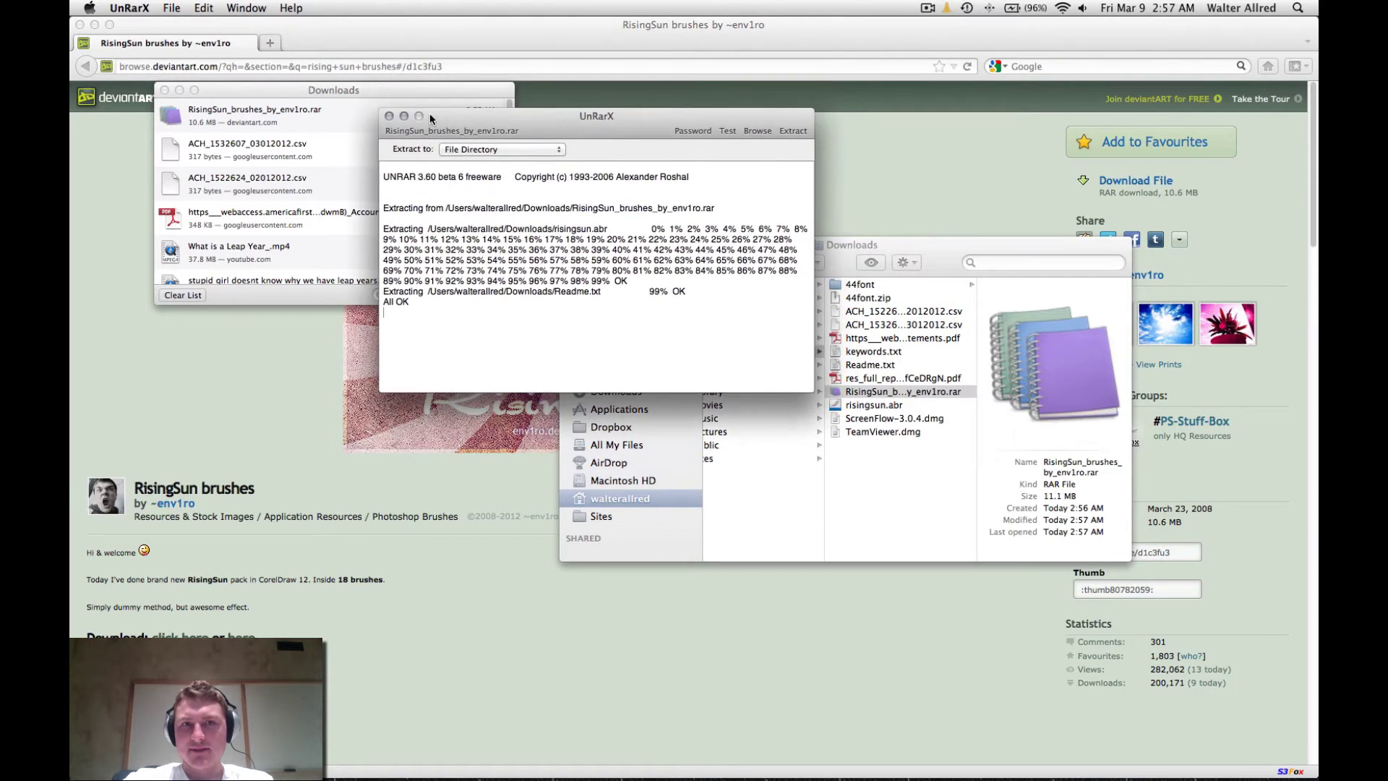
pyautogui.click(389, 116)
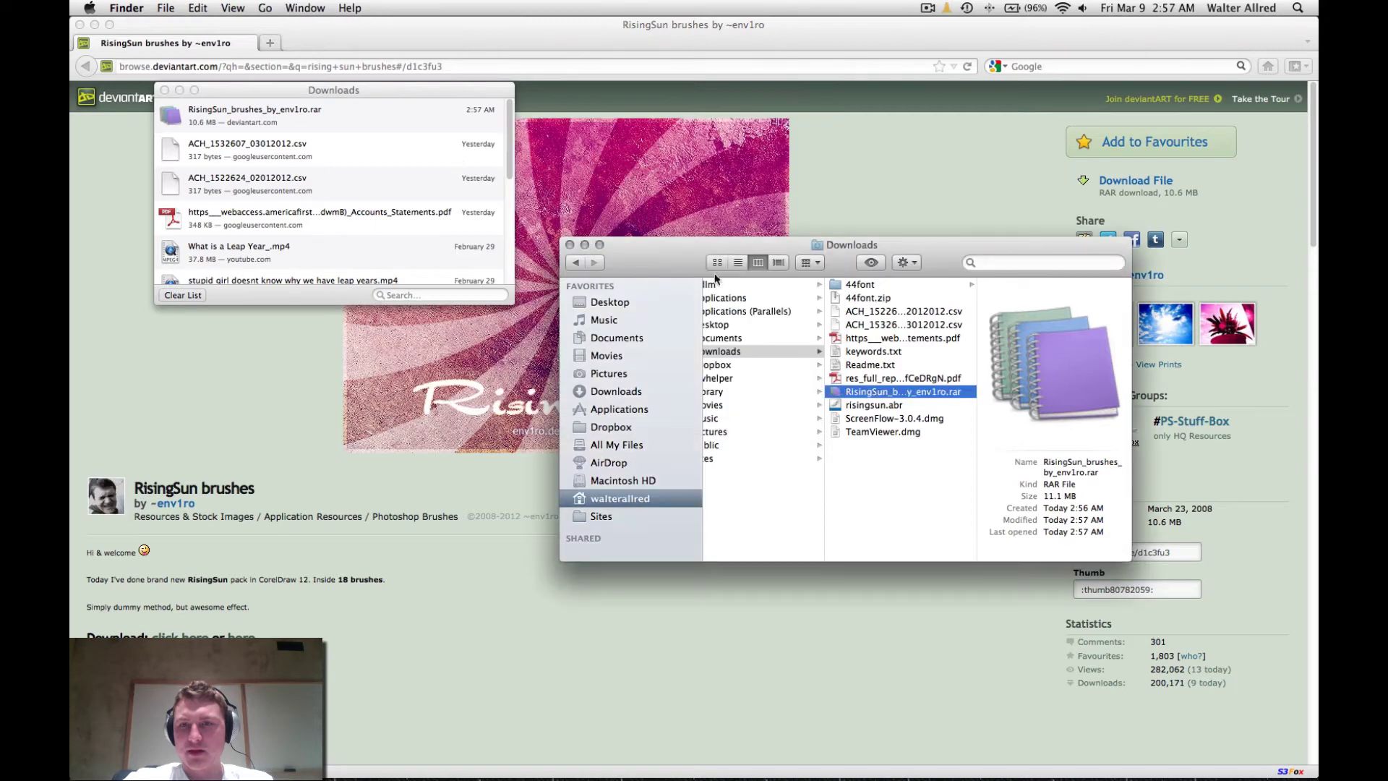
pyautogui.click(916, 380)
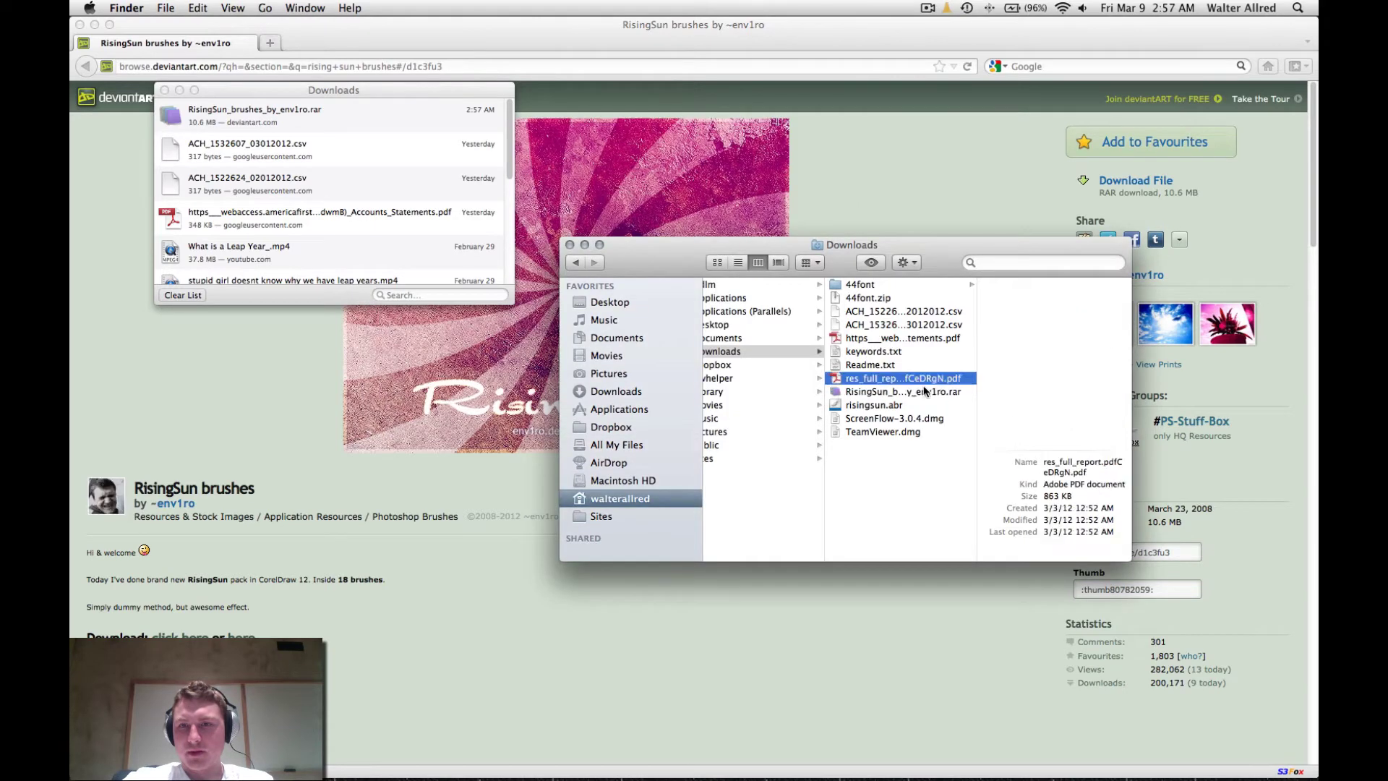
pyautogui.click(878, 406)
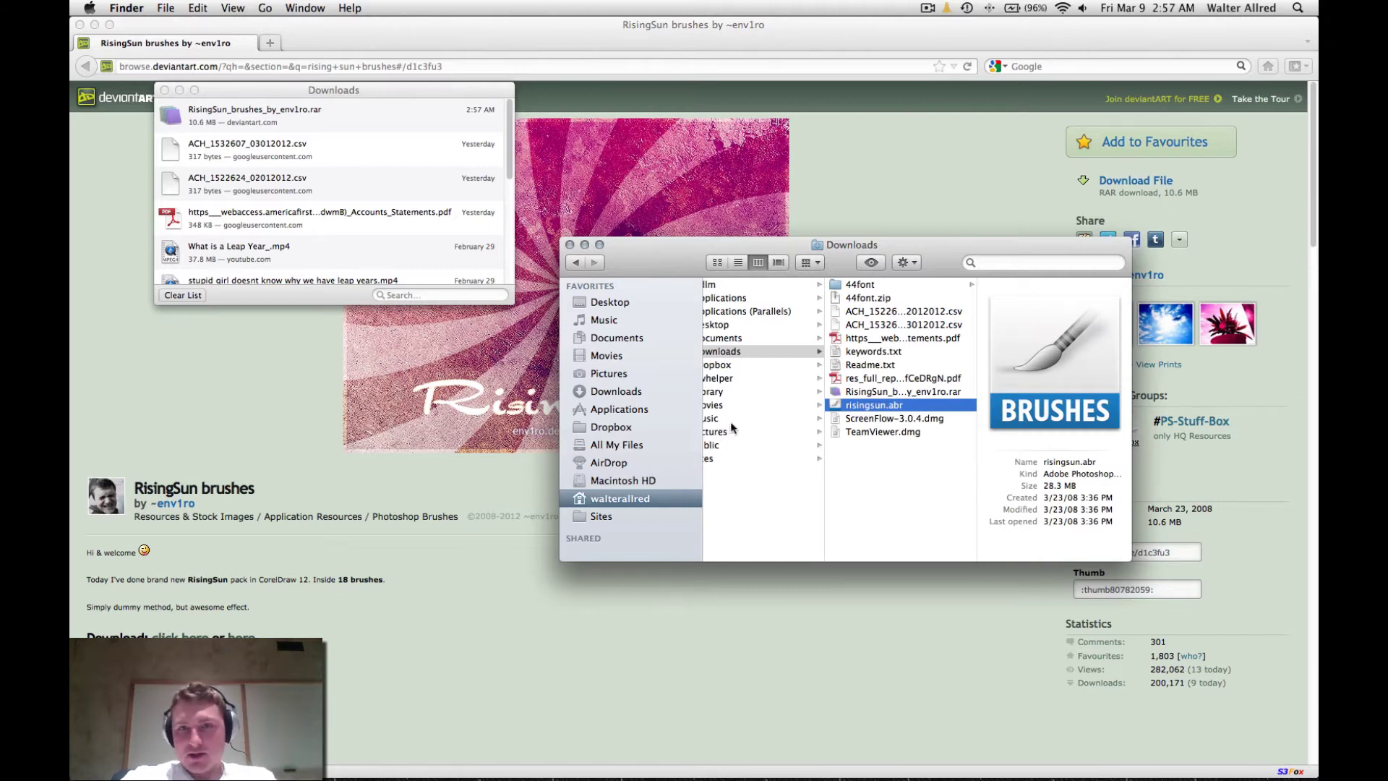
# Step: Search the Applications folder and the home folder's Library for the location where Photoshop keeps its brushes
pyautogui.click(626, 410)
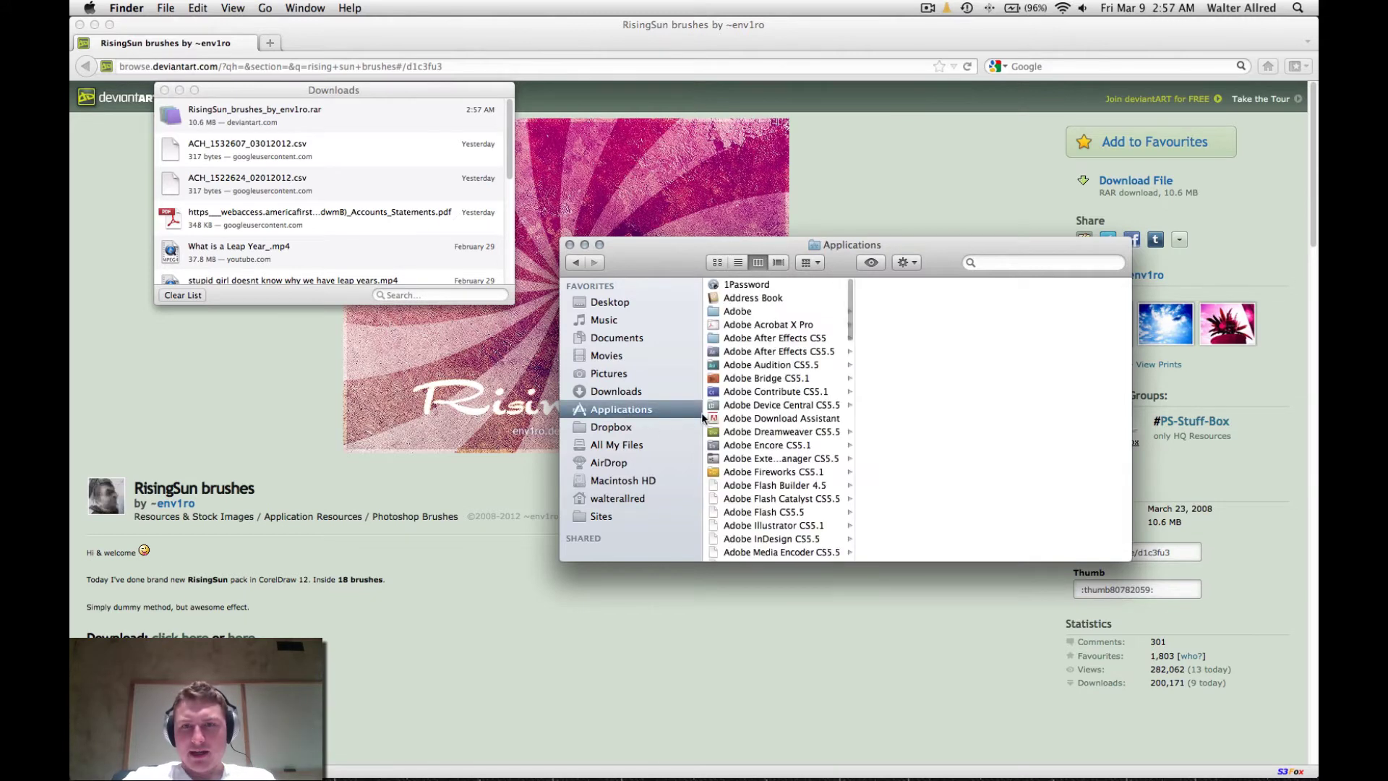
pyautogui.click(736, 312)
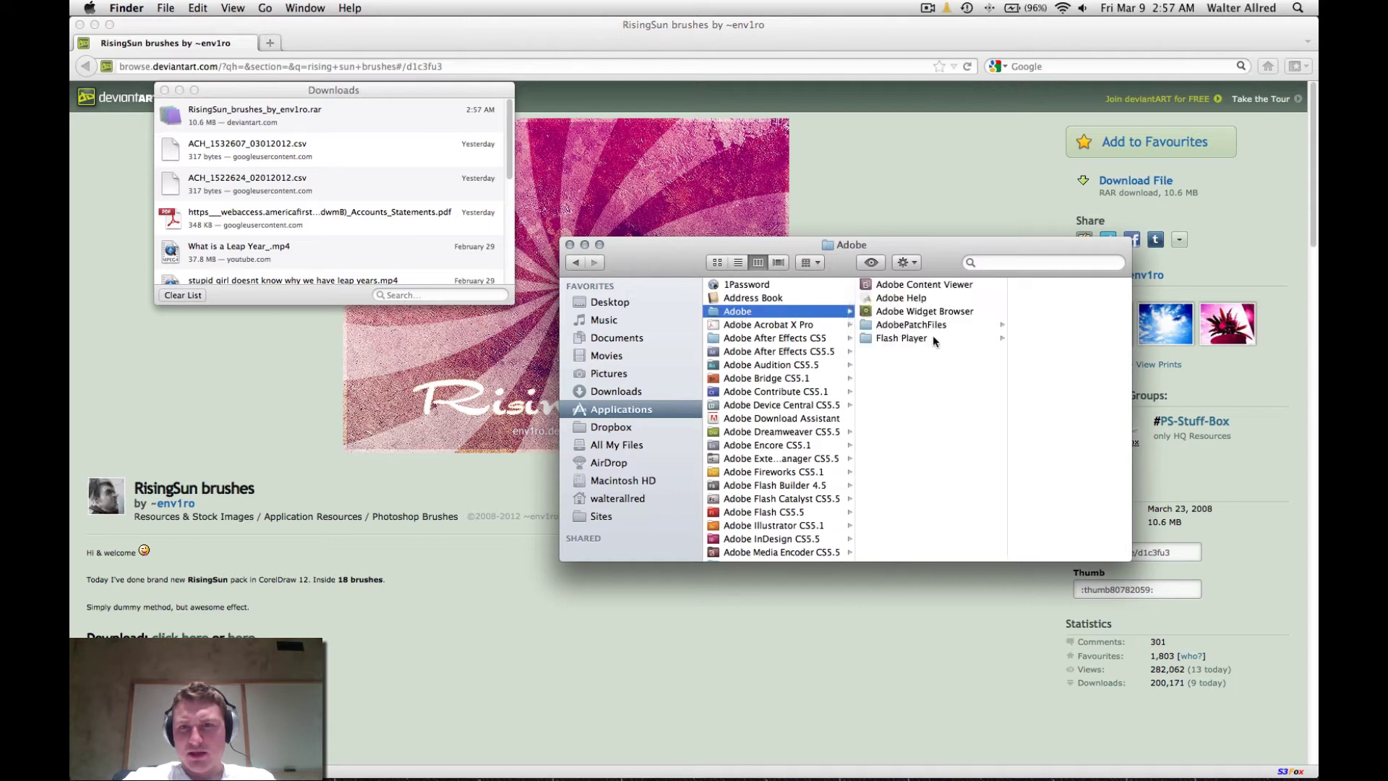
pyautogui.scroll(-1, 789, 387)
pyautogui.scroll(-5, 789, 386)
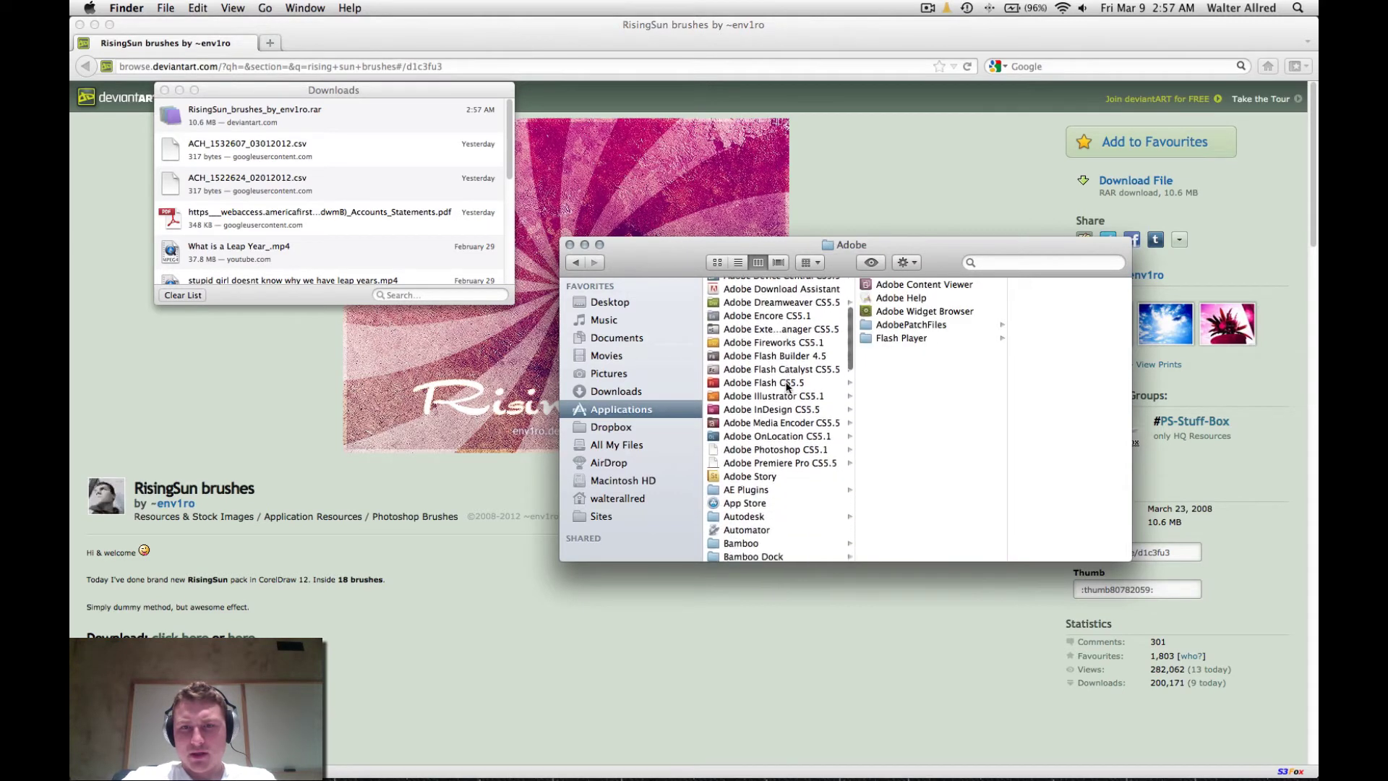
pyautogui.click(790, 443)
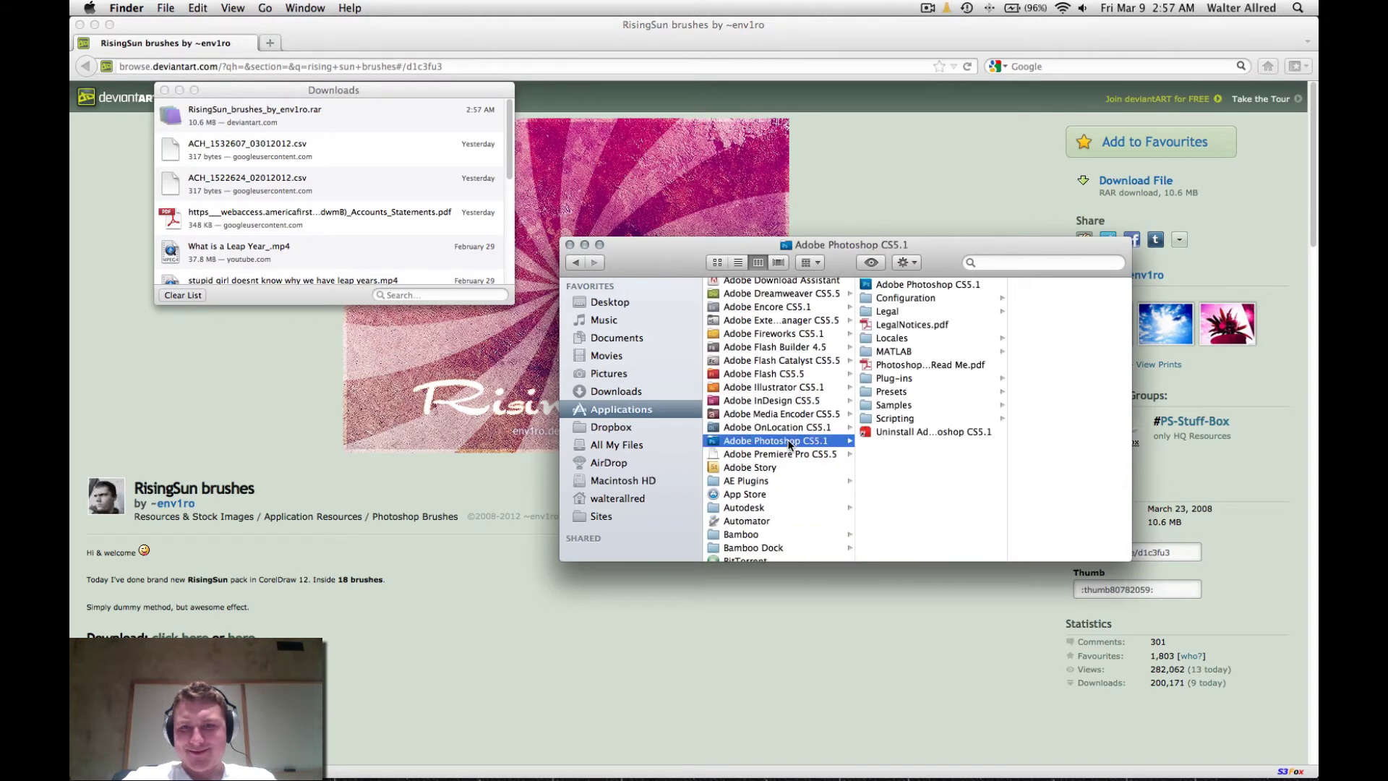
pyautogui.scroll(-5, 754, 485)
pyautogui.scroll(-1, 754, 485)
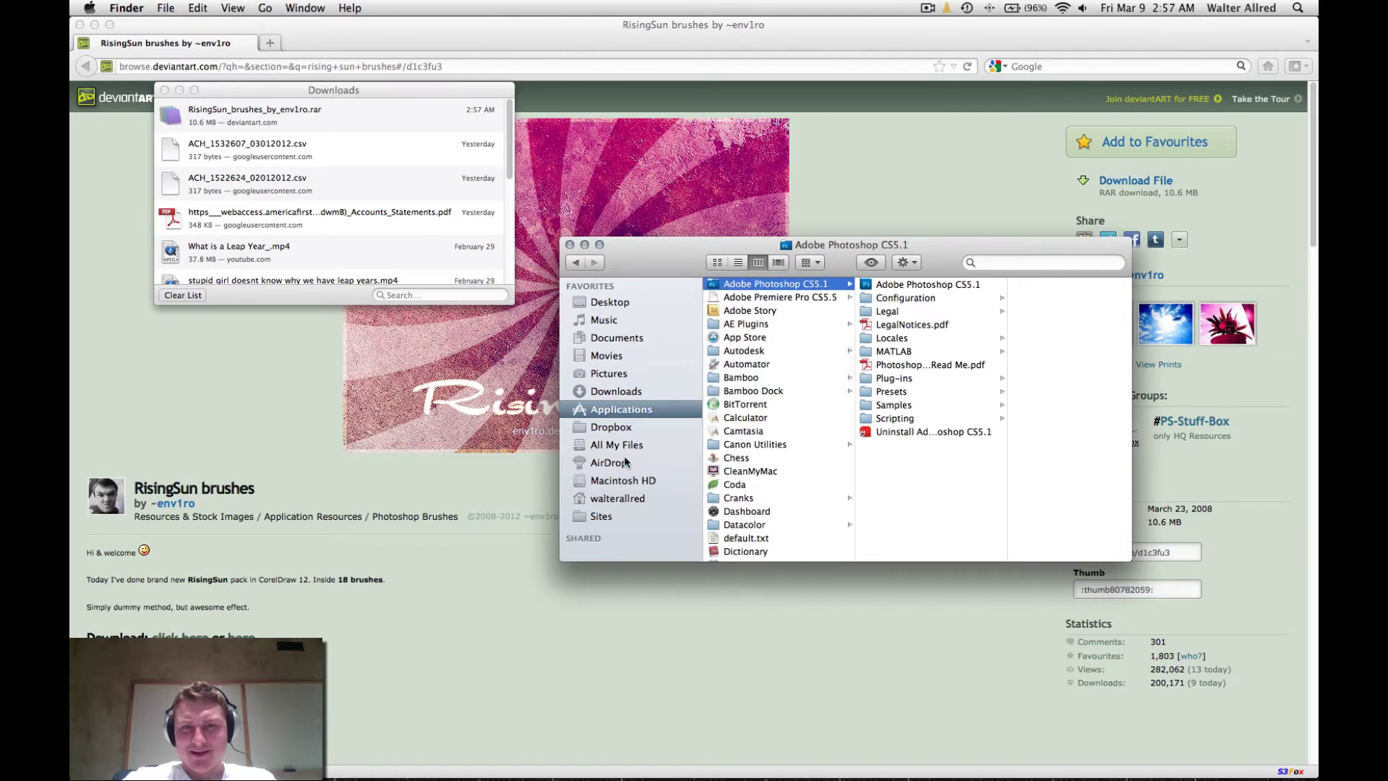
pyautogui.click(626, 497)
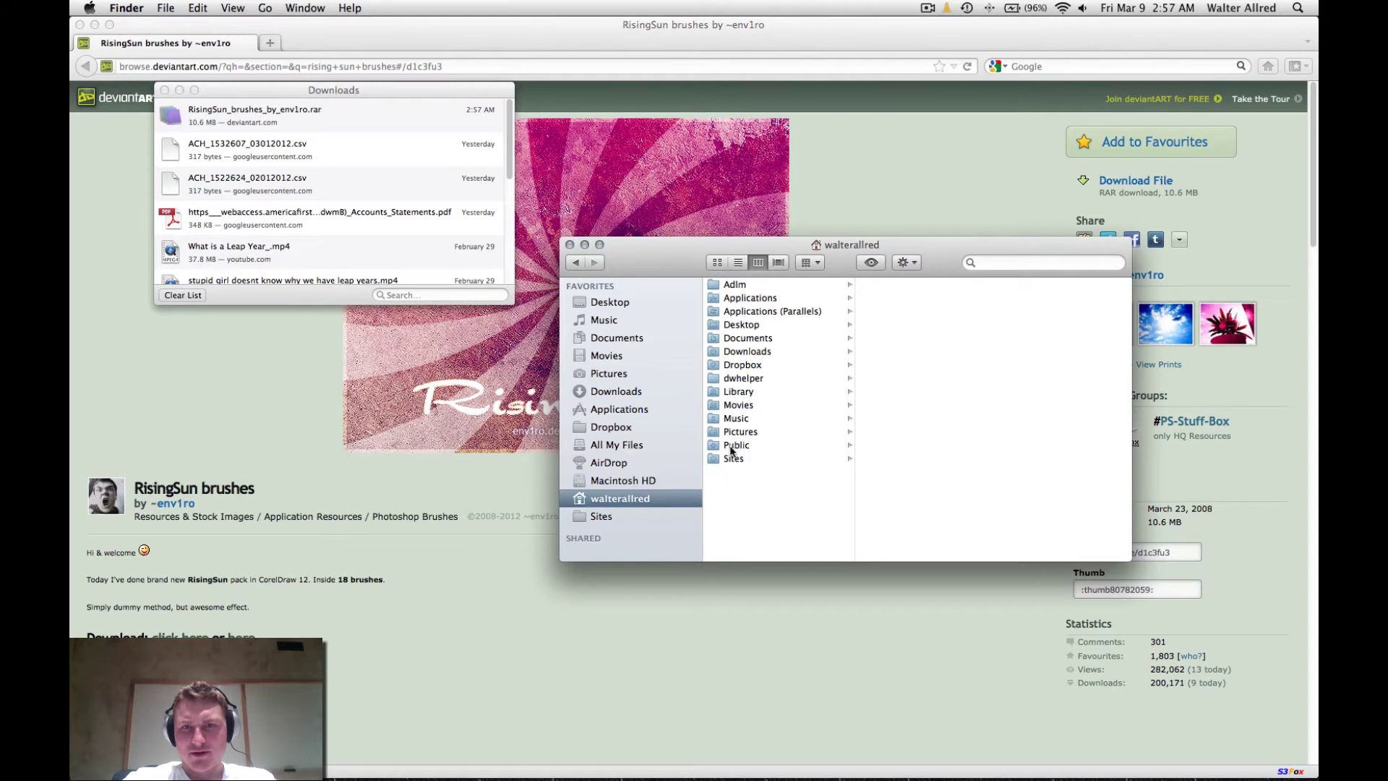
pyautogui.click(739, 391)
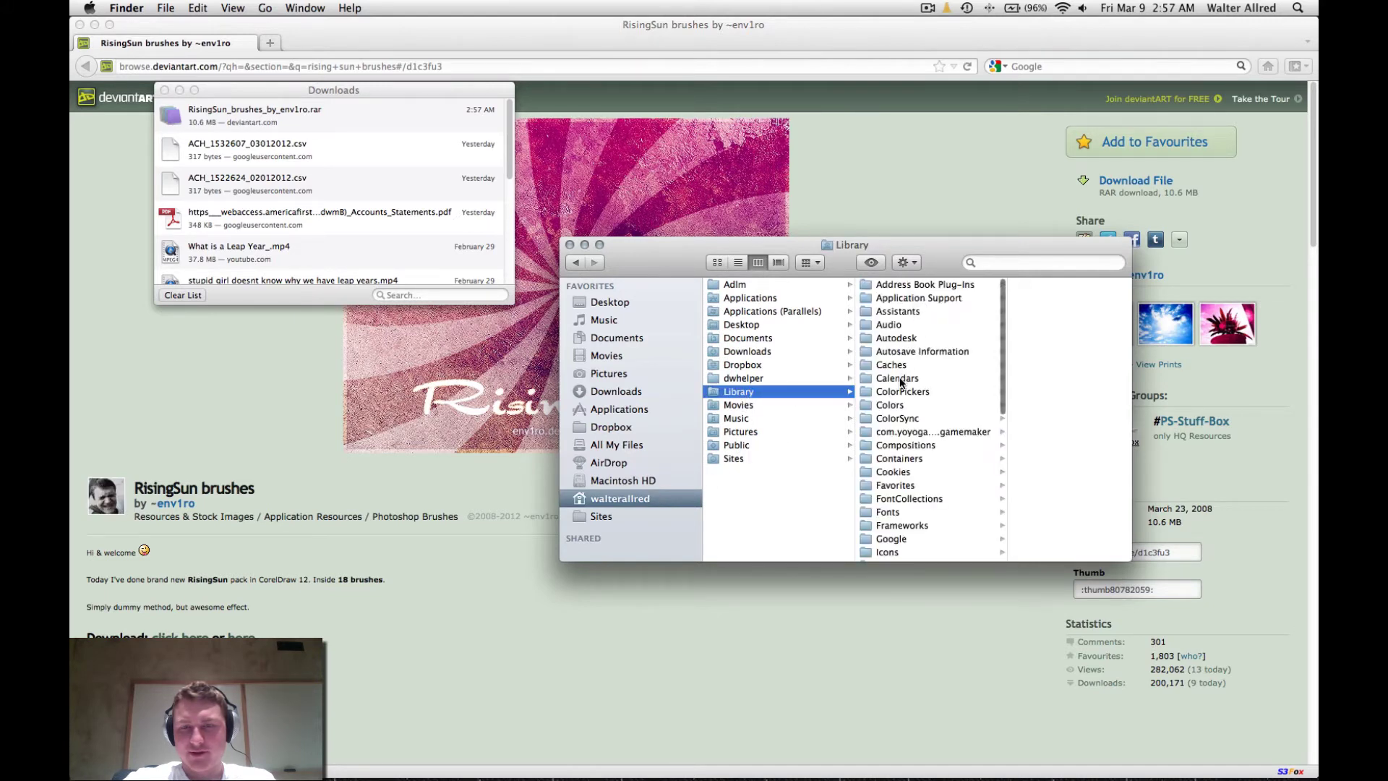
# Step: Find risingsun.abr in the Presets > Brushes folder of Adobe Photoshop CS5.1 under Applications and select it
pyautogui.click(614, 409)
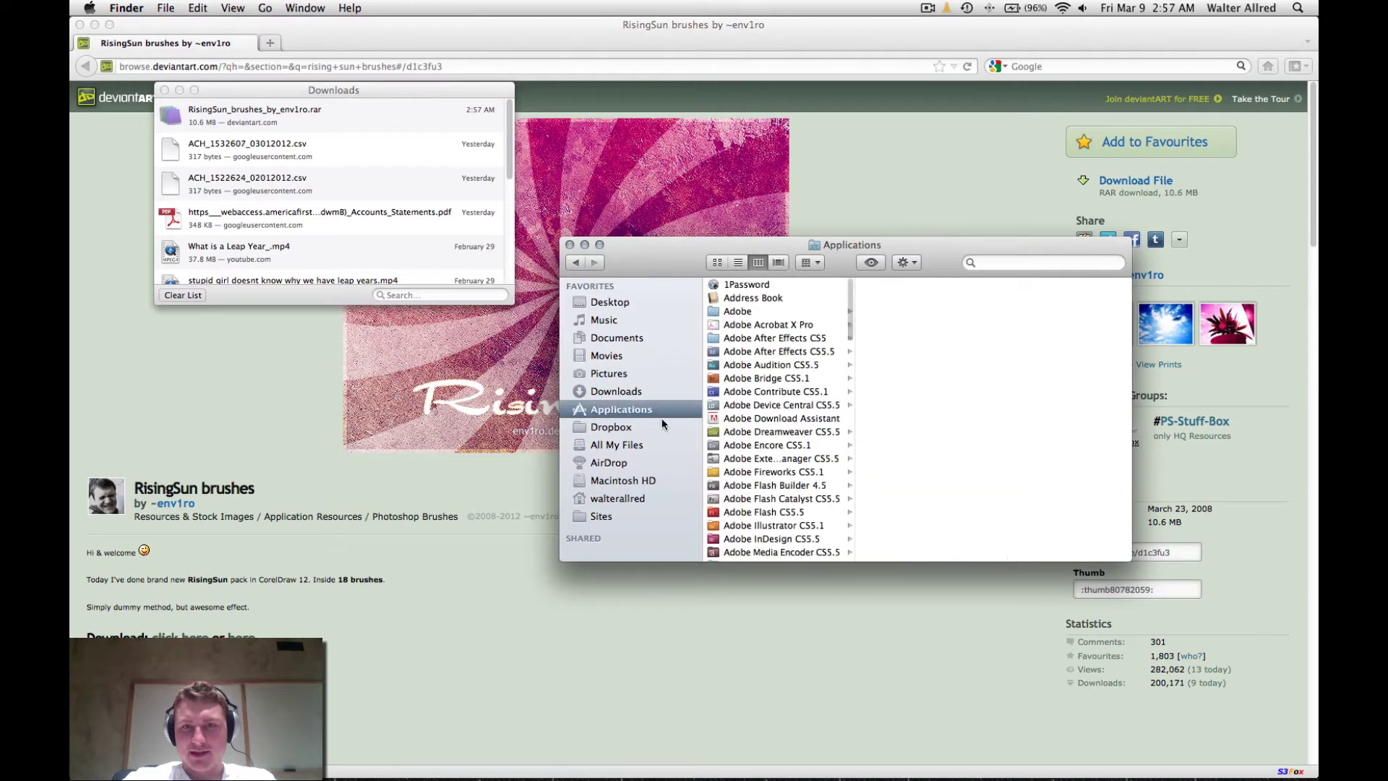
pyautogui.scroll(-4, 788, 405)
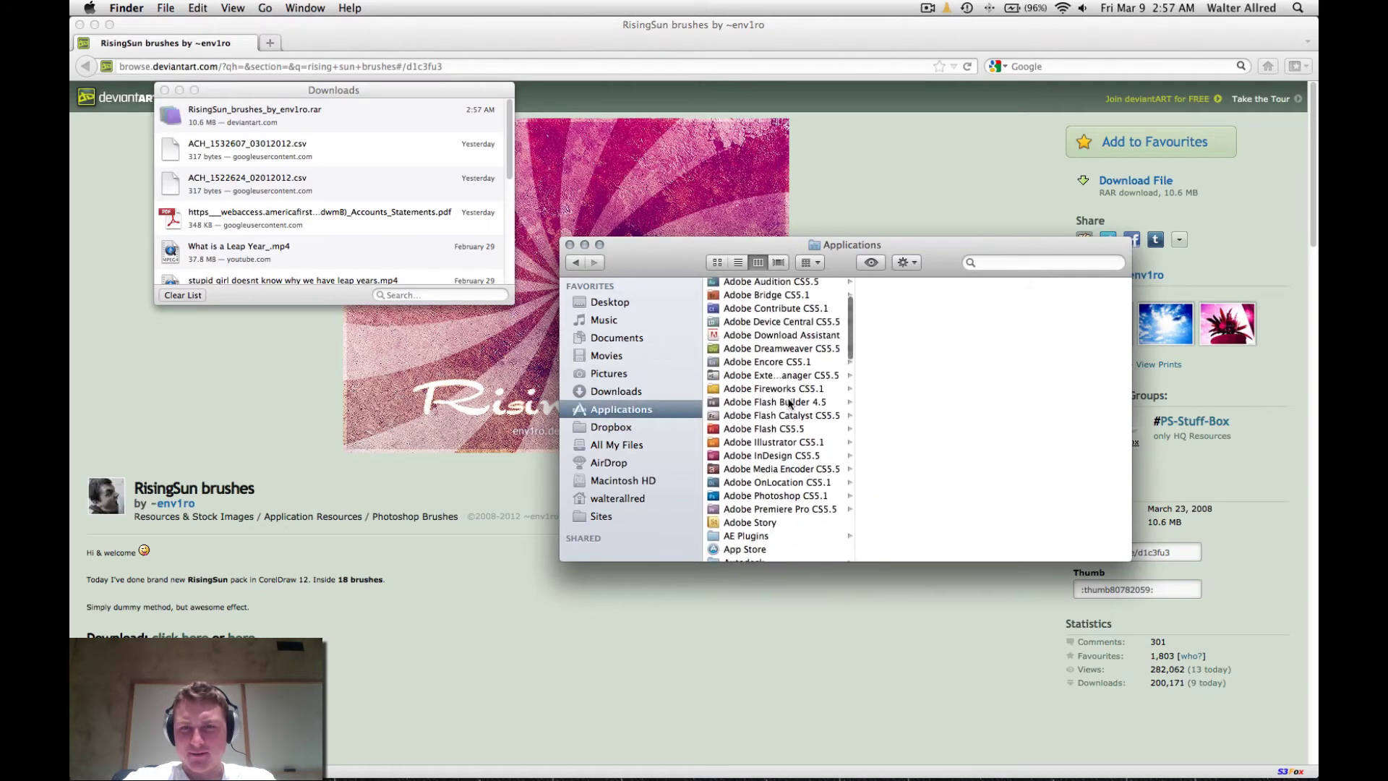
pyautogui.click(798, 493)
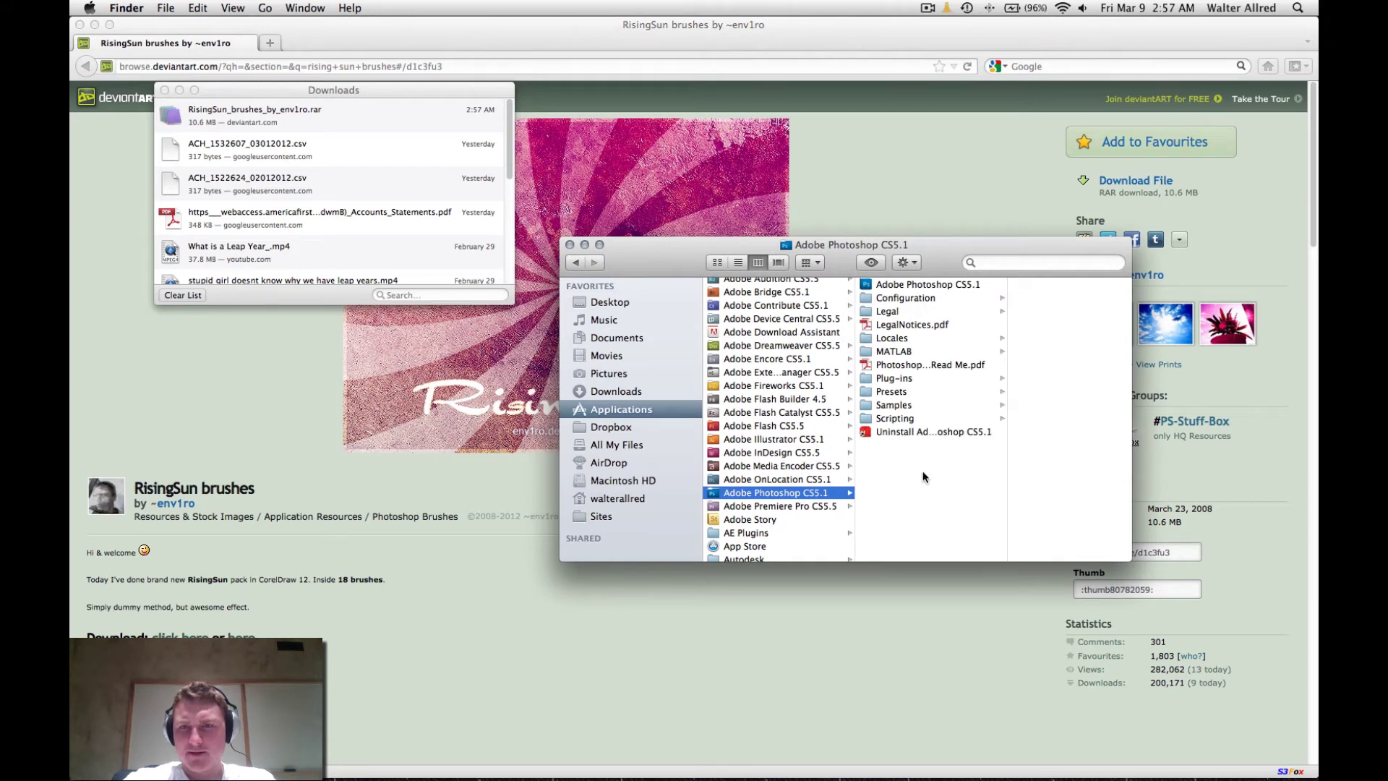
pyautogui.click(899, 378)
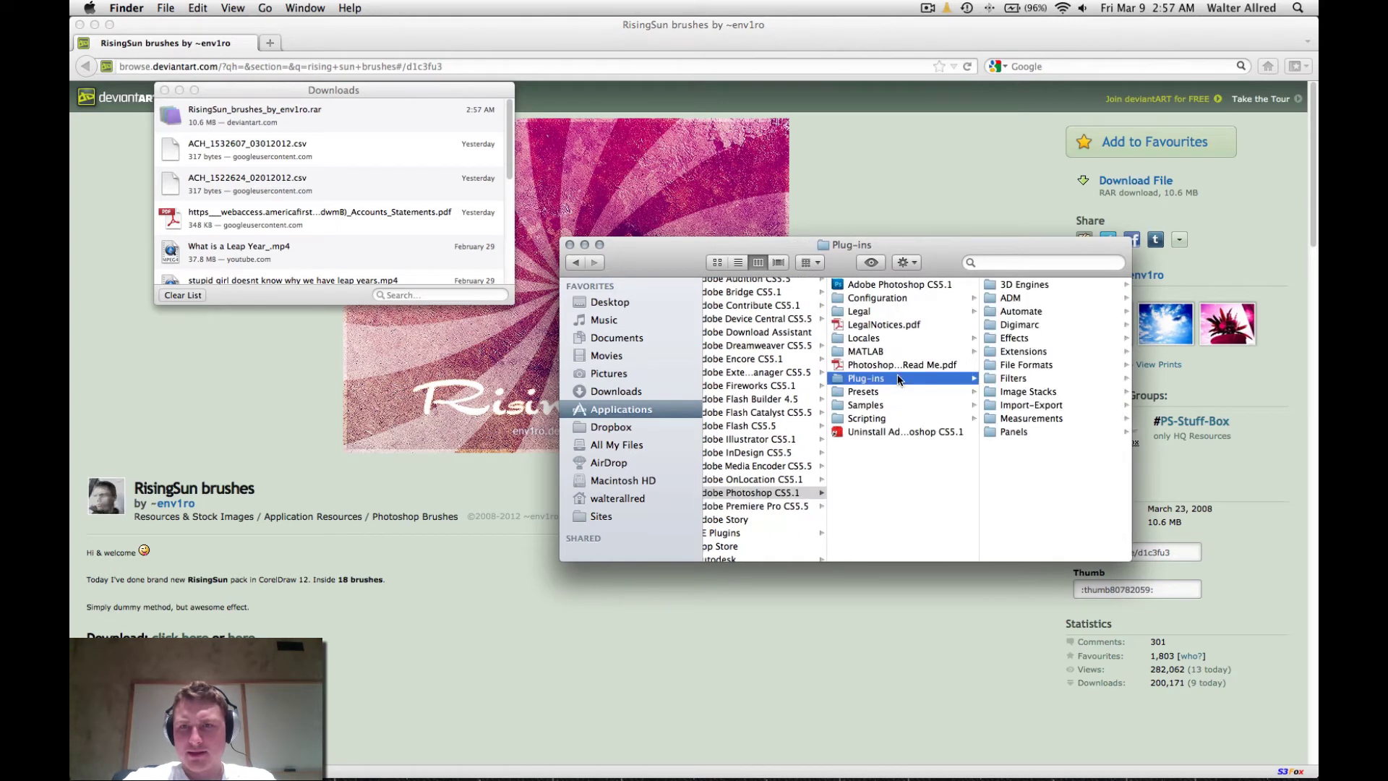
pyautogui.click(886, 391)
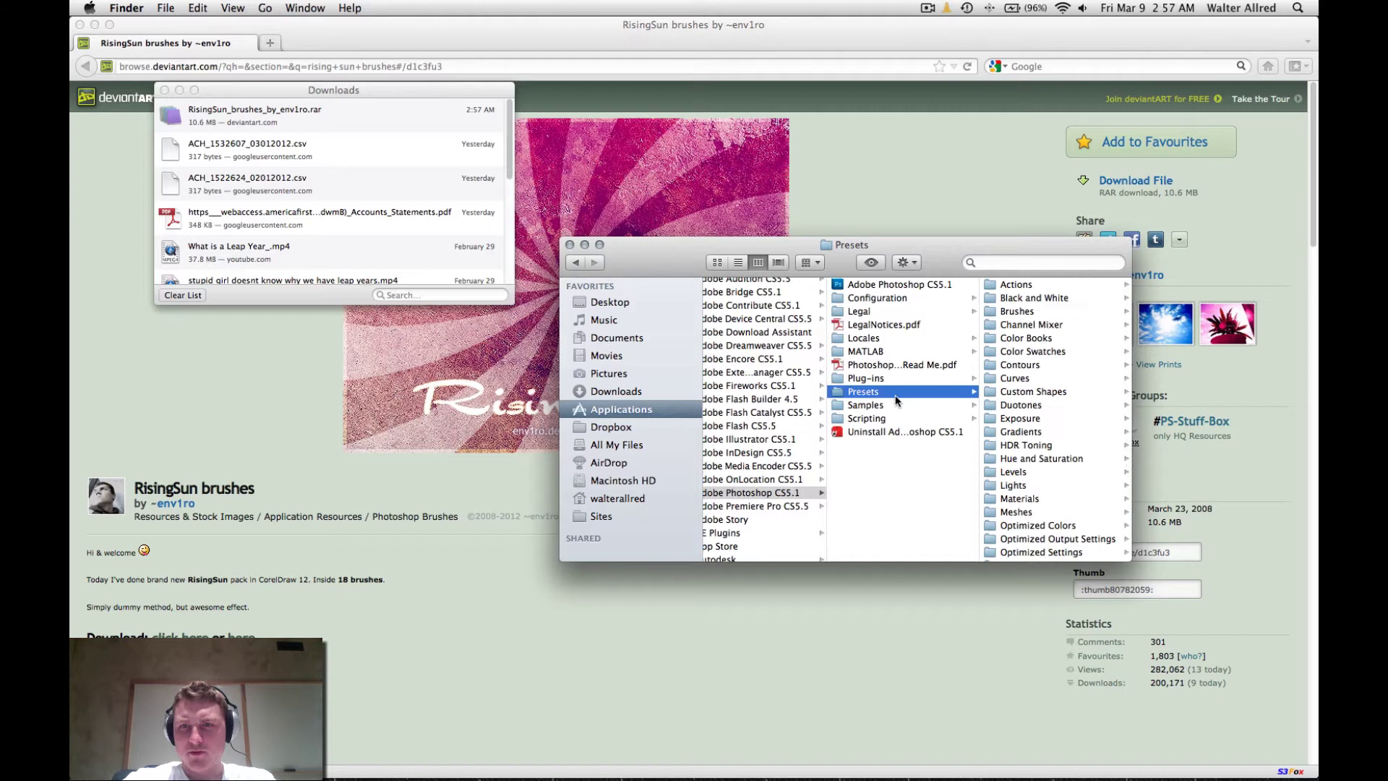
pyautogui.click(1019, 311)
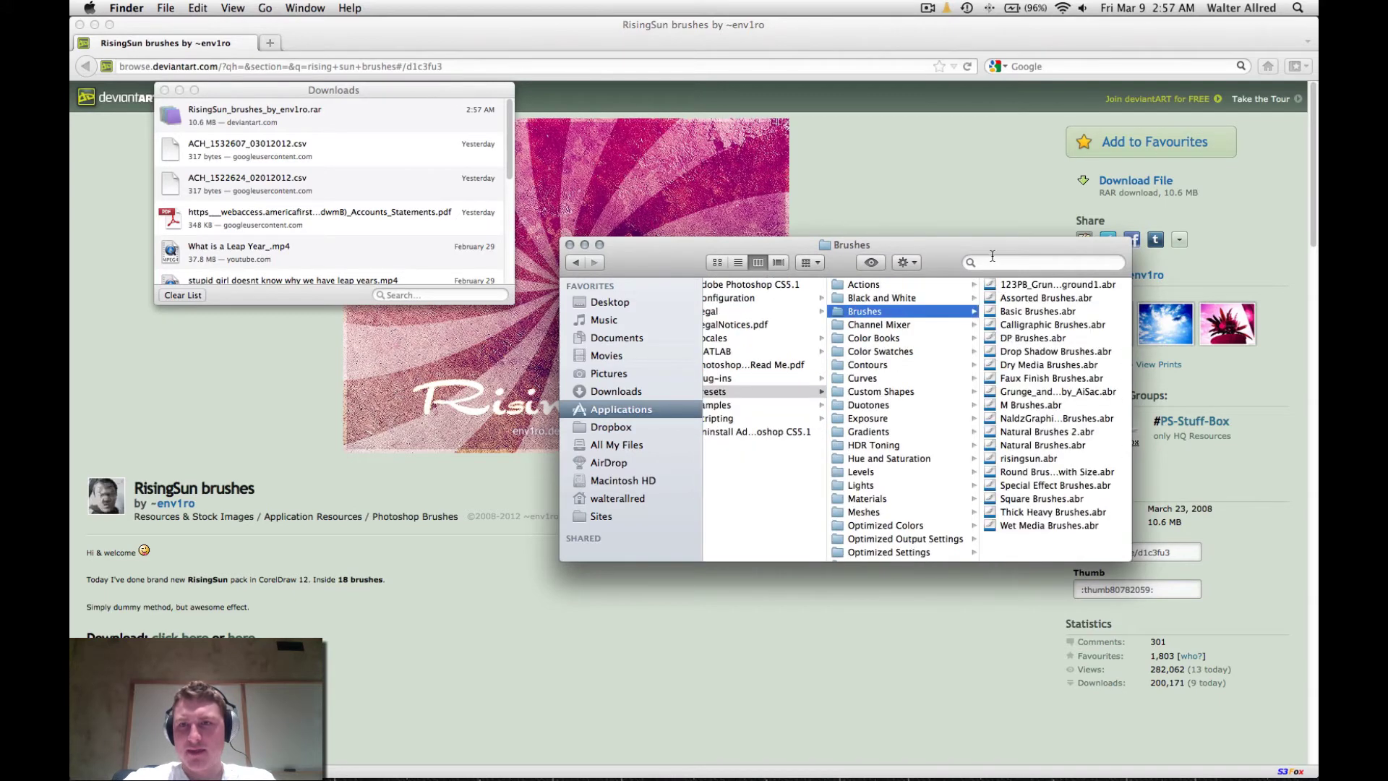
pyautogui.moveTo(993, 256)
pyautogui.mouseDown()
pyautogui.moveTo(809, 251)
pyautogui.moveTo(698, 192)
pyautogui.mouseUp()
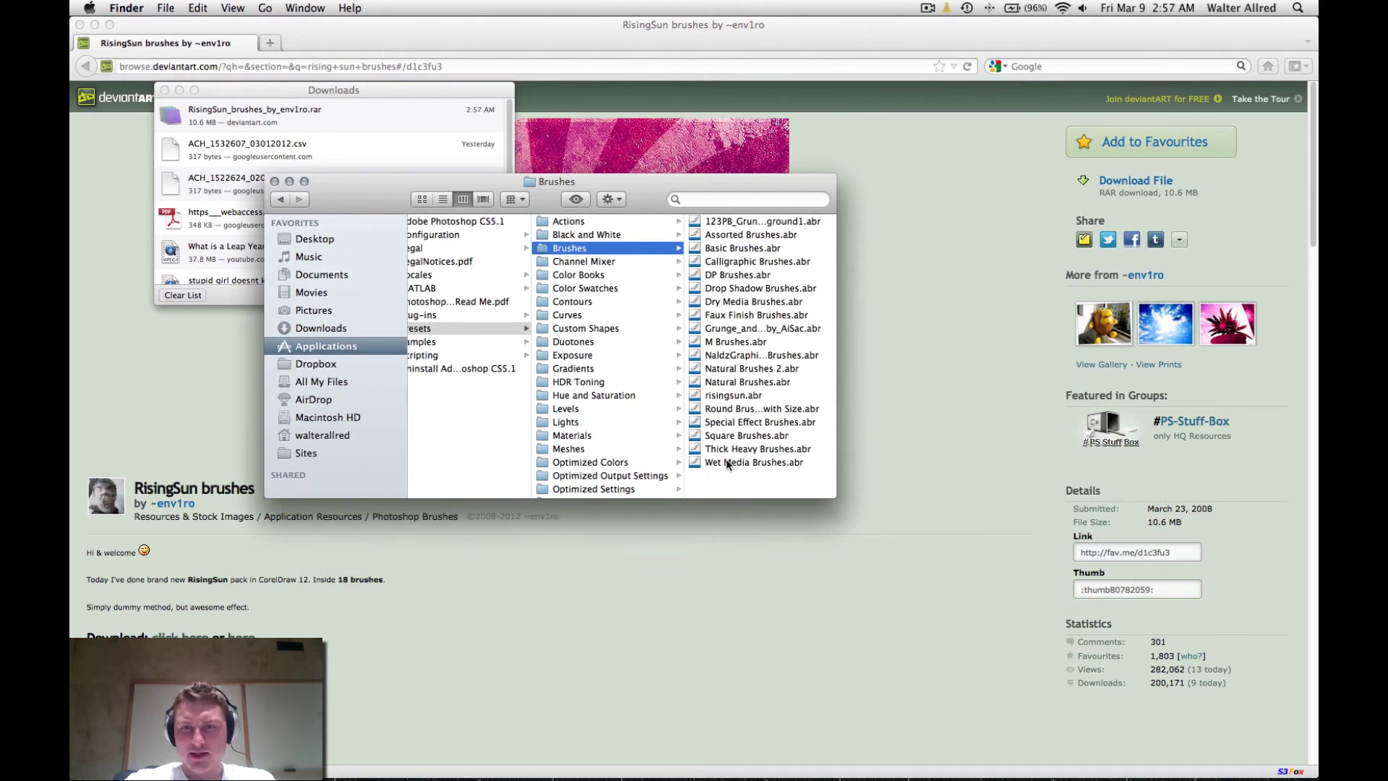
pyautogui.click(728, 396)
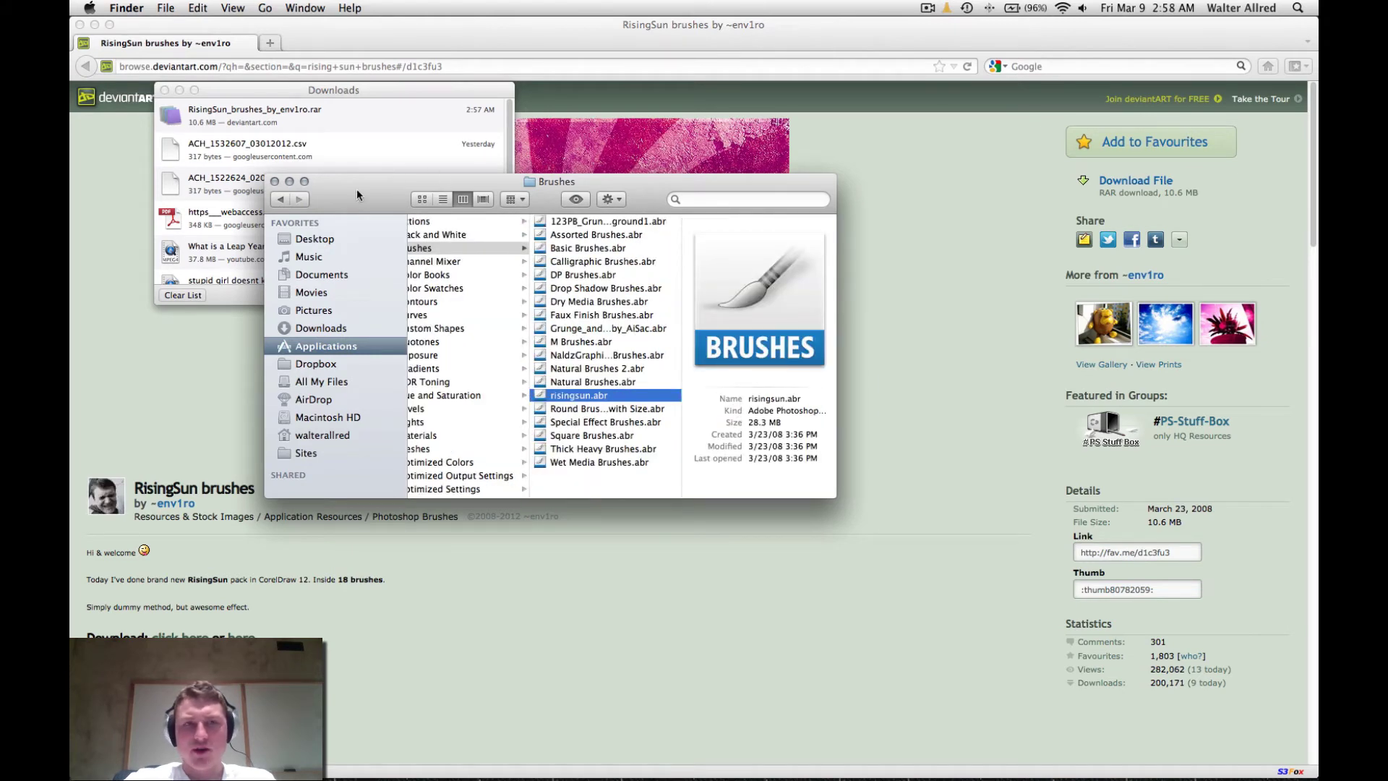
# Step: Close the open Finder windows and switch back to Photoshop
pyautogui.press('super+w')
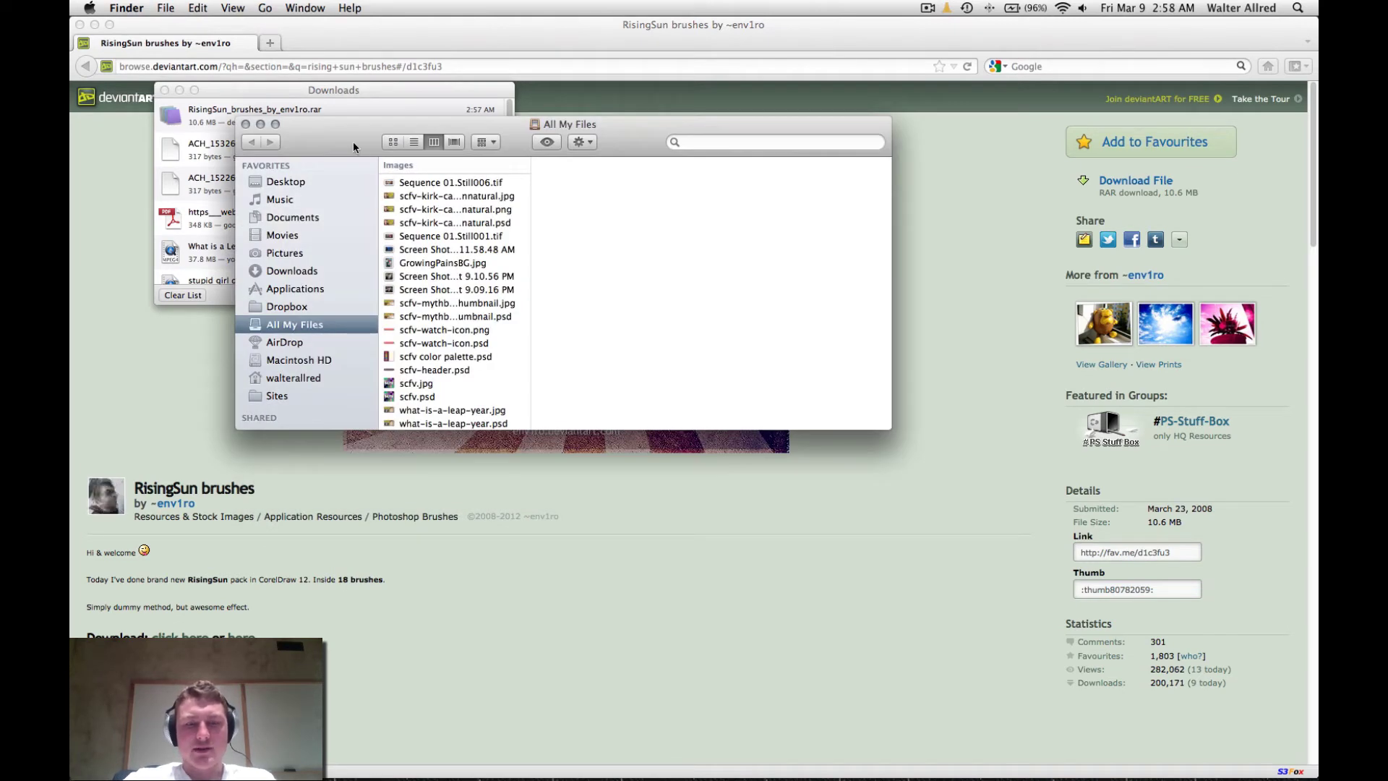
pyautogui.press('super+w')
pyautogui.click(375, 88)
pyautogui.press('super+Tab')
pyautogui.press('super+Tab')
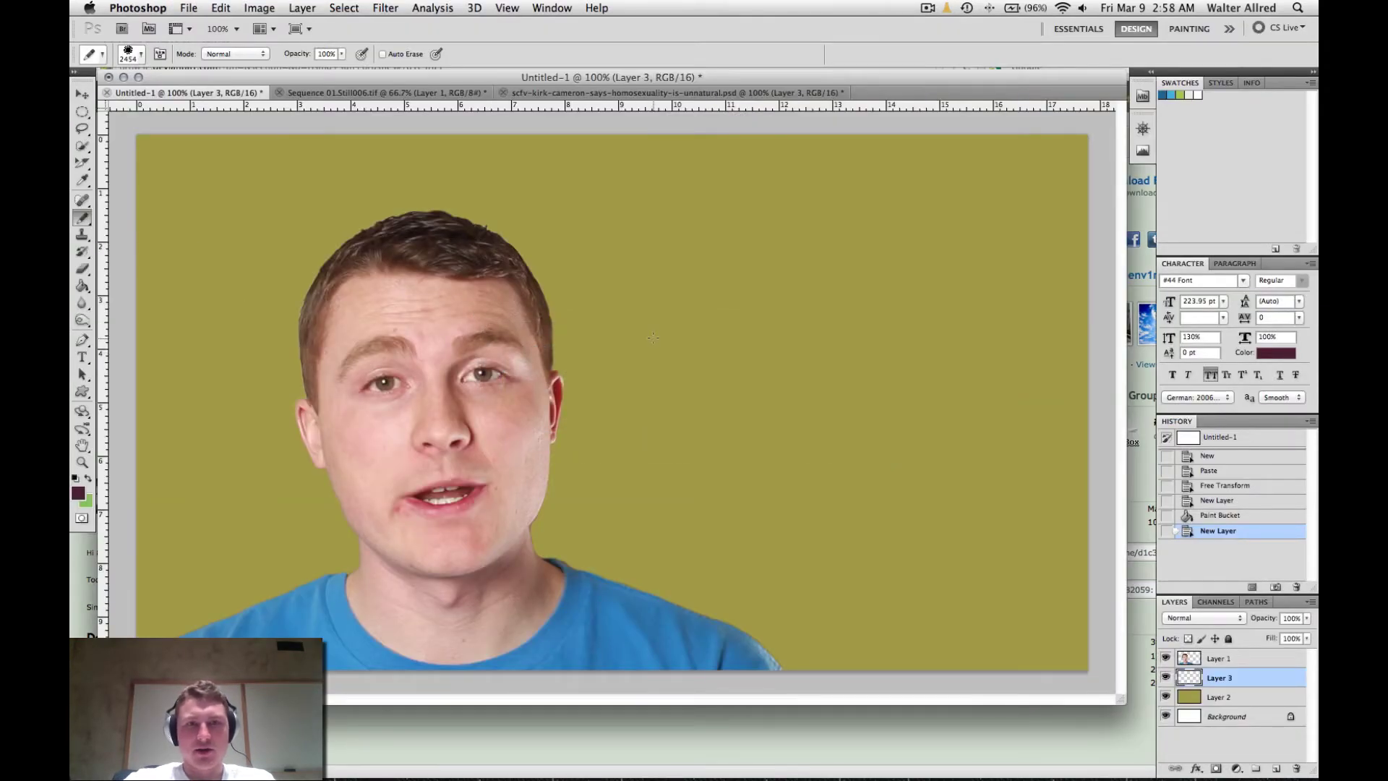
# Step: Open the brush presets over the canvas and locate the risingsun set among the available brush libraries
pyautogui.rightClick(654, 343)
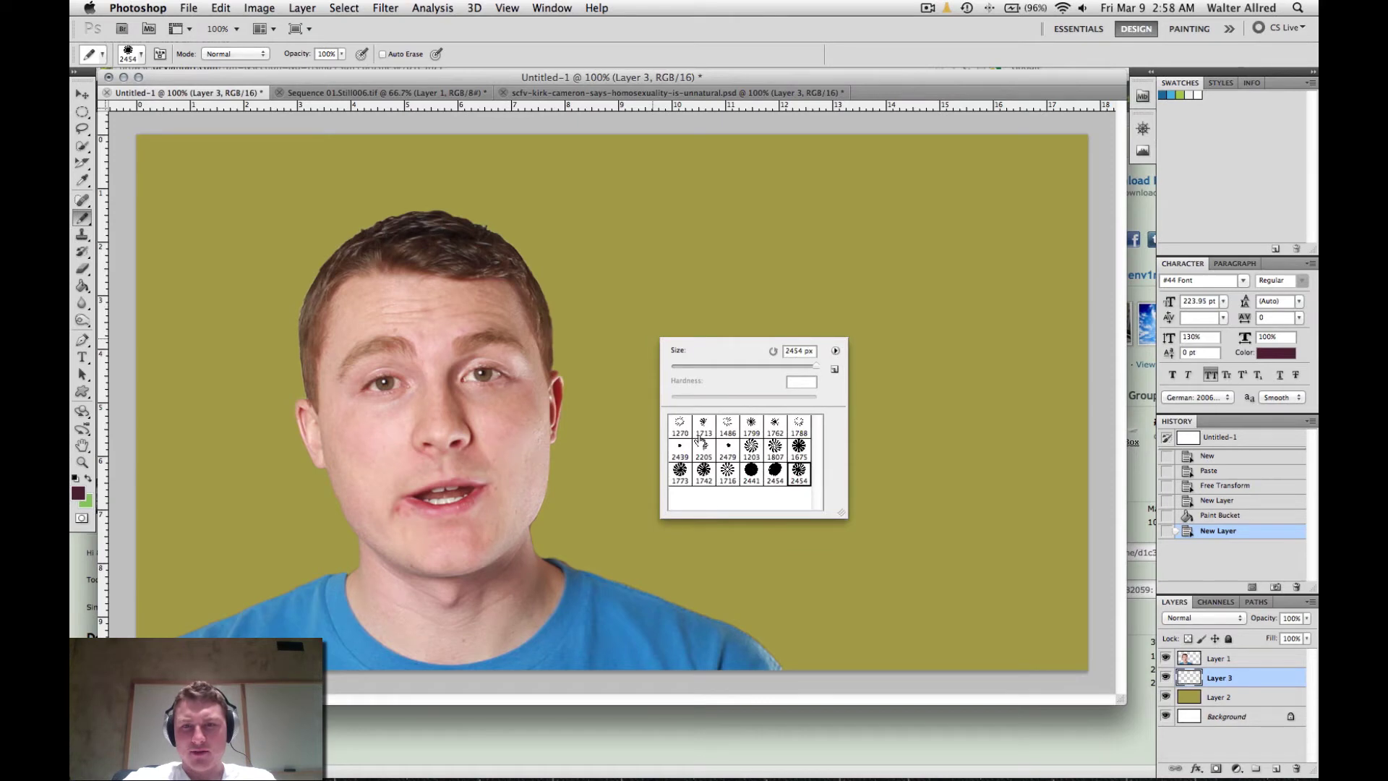
pyautogui.click(836, 351)
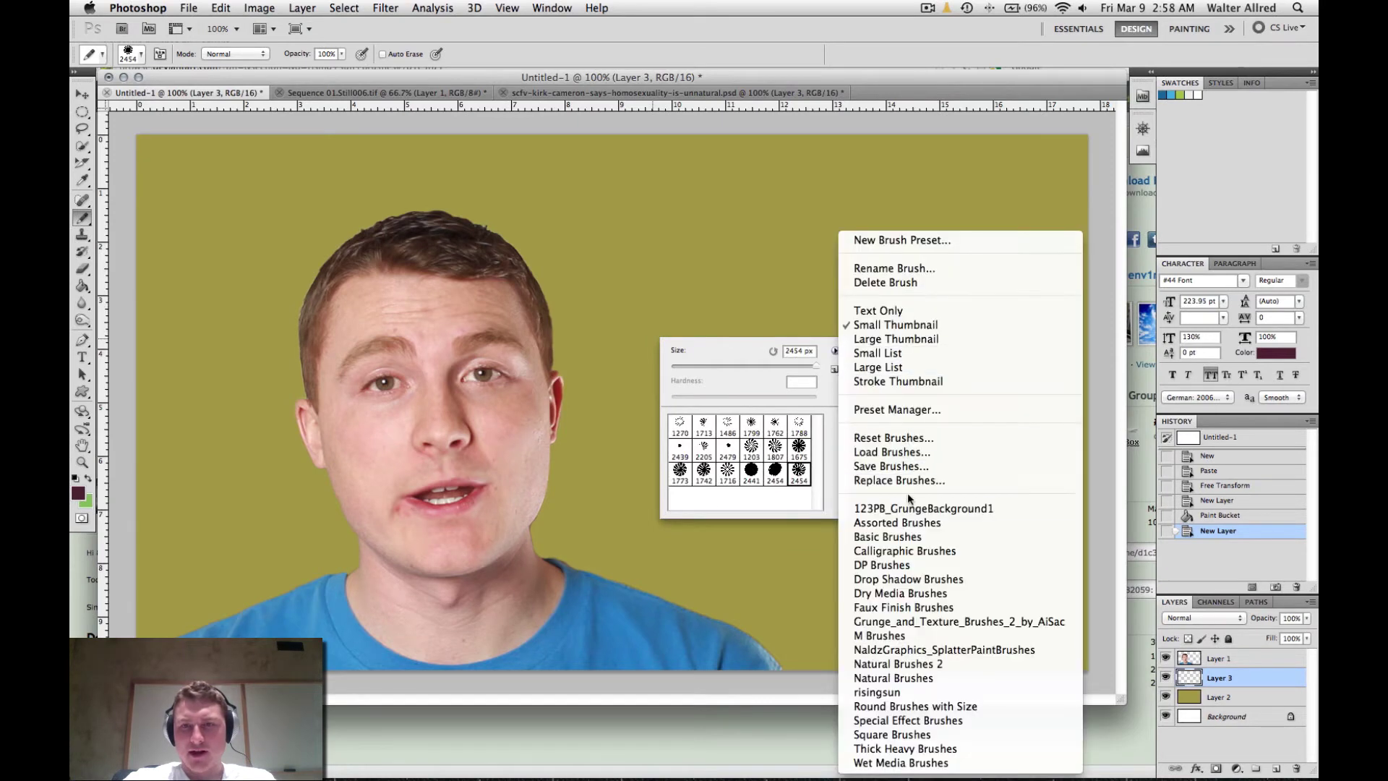
pyautogui.click(899, 694)
pyautogui.click(816, 273)
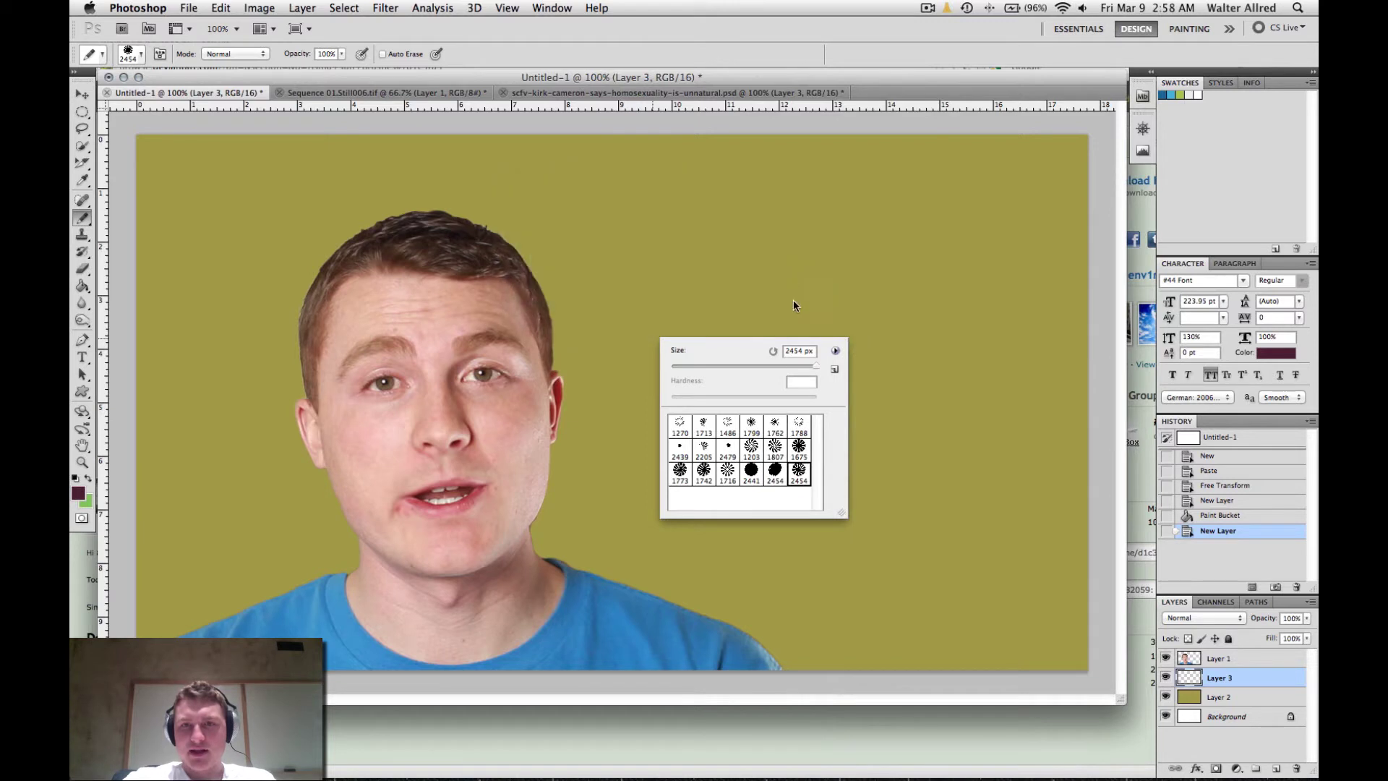
# Step: Try the 1203 px swirled sunburst brush with one maroon stamp beside the head on Layer 3, and undo it
pyautogui.click(752, 450)
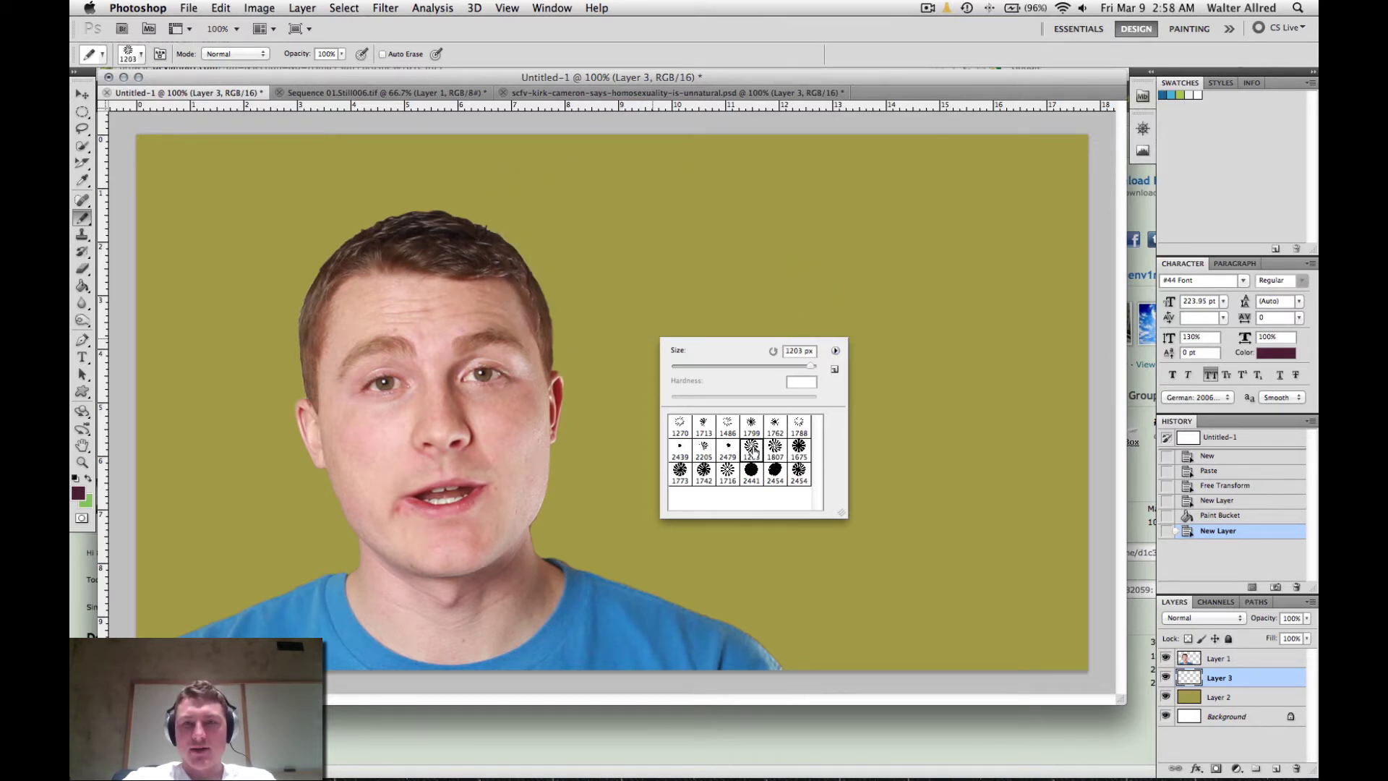
pyautogui.click(578, 394)
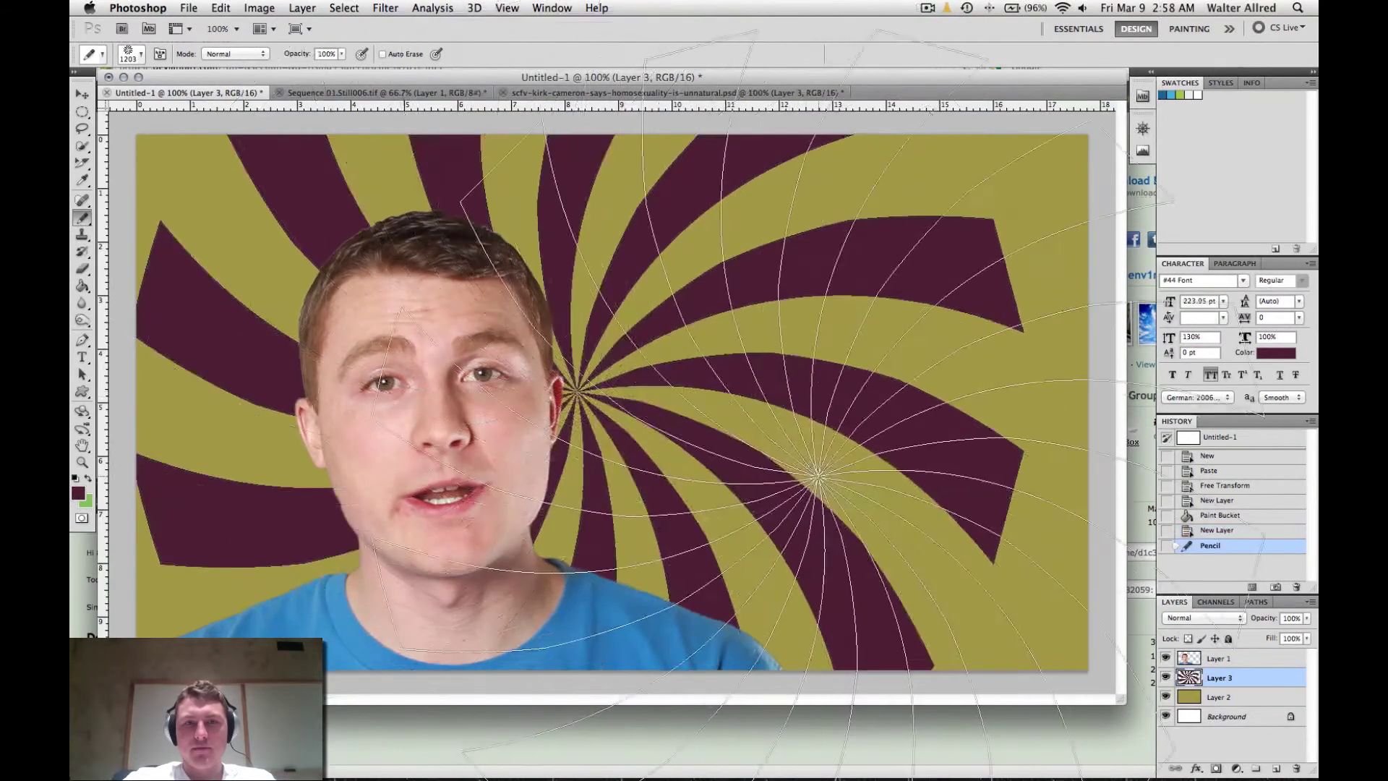
pyautogui.hotkey('ctrl', 'z')
# Step: Try the 1716 px straight-rayed sunburst brush with one maroon stamp beside the head on Layer 3, and undo it
pyautogui.rightClick(654, 411)
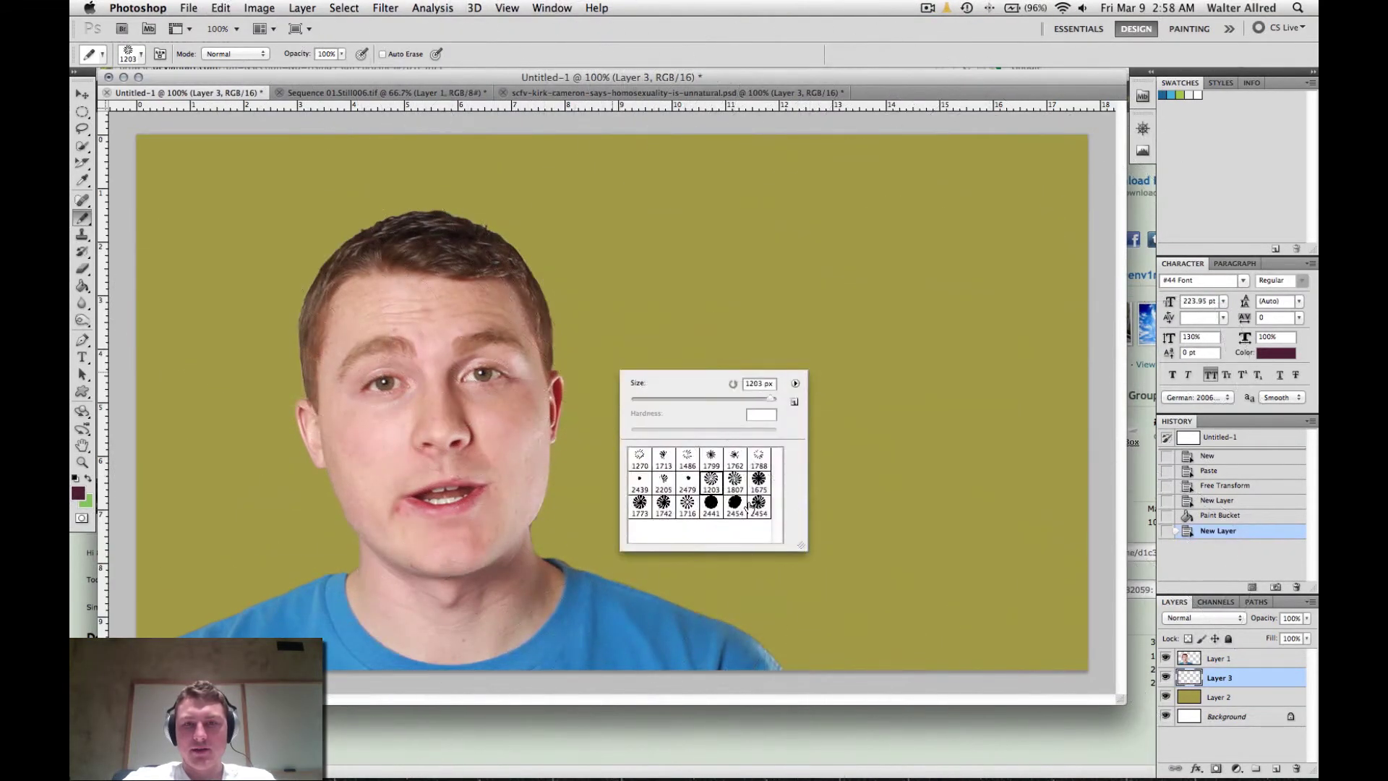
pyautogui.click(687, 506)
pyautogui.click(610, 399)
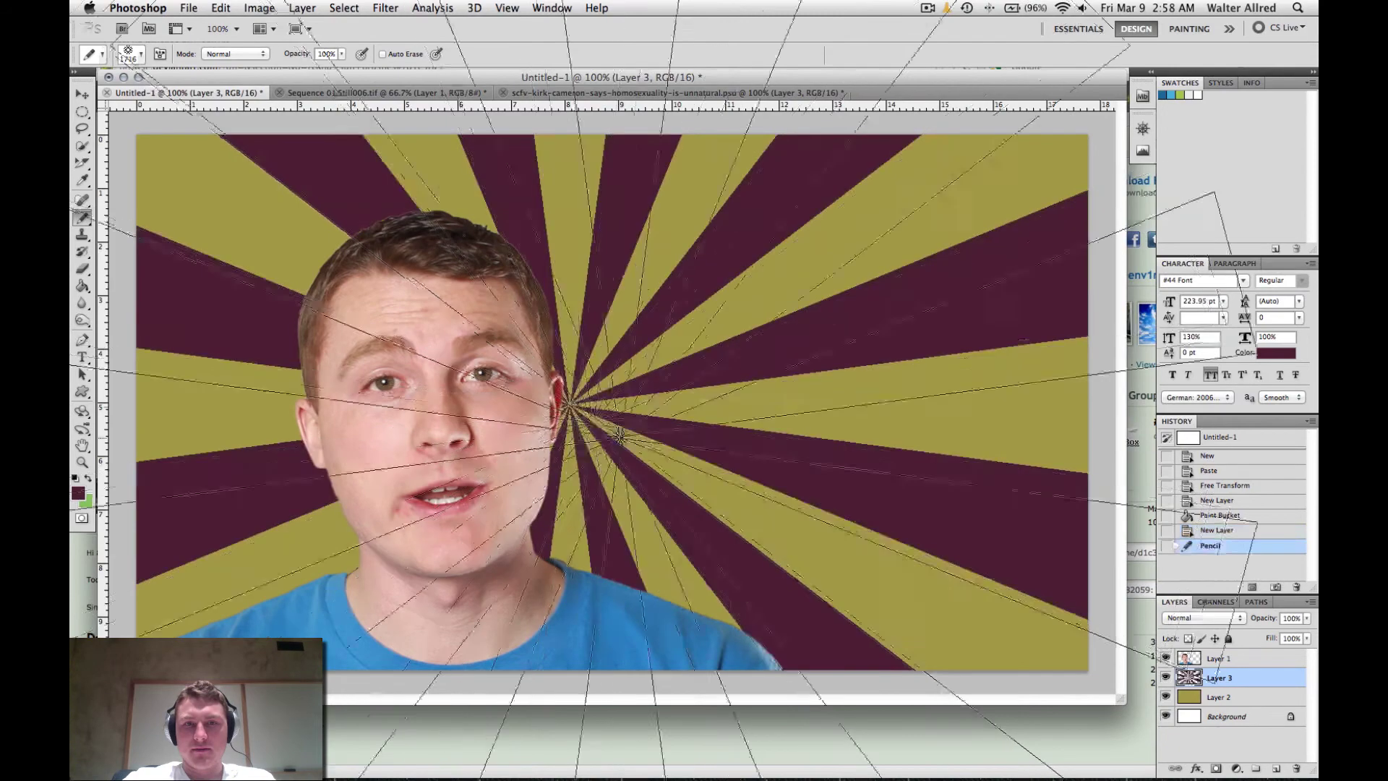
pyautogui.hotkey('ctrl', 'z')
# Step: Choose the second 2454 px swirled sunburst brush, try one maroon stamp beside the head on Layer 3, and undo it
pyautogui.rightClick(689, 448)
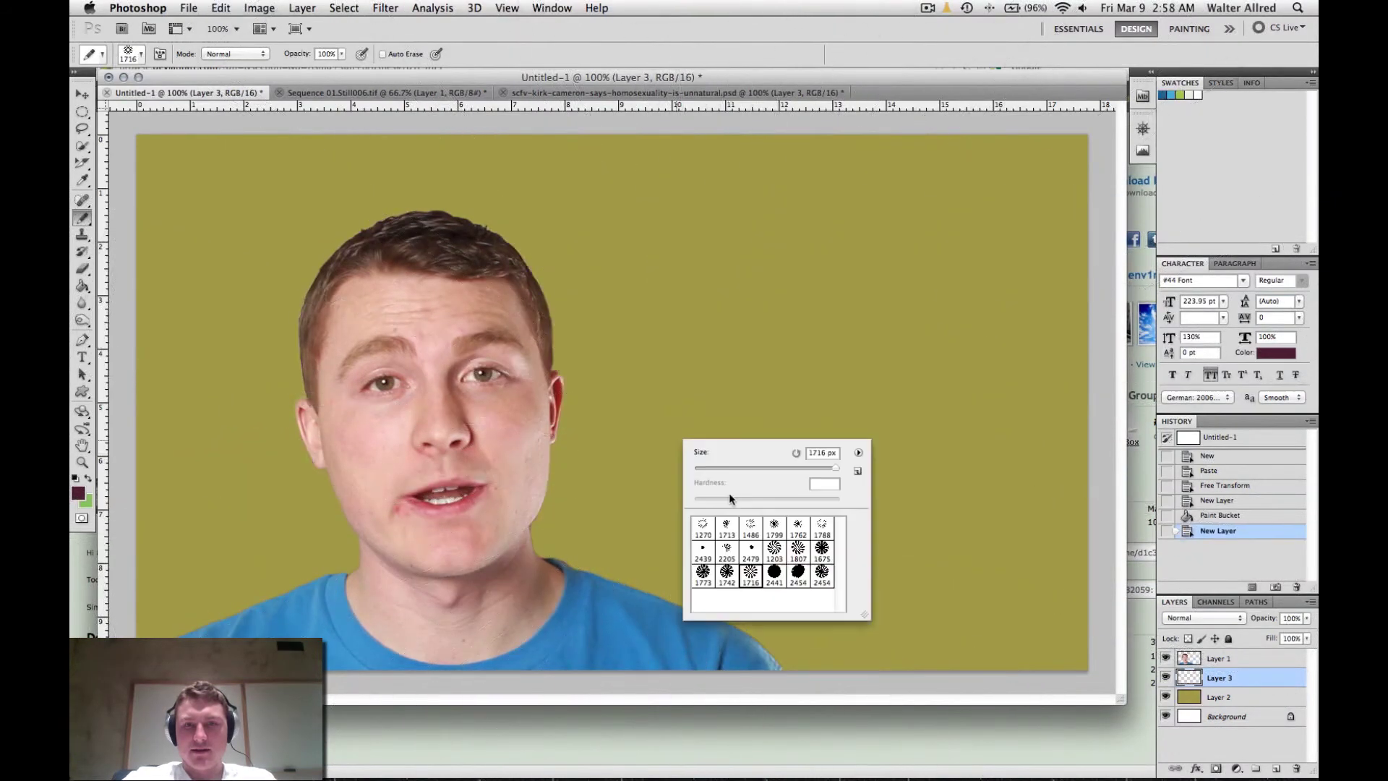
pyautogui.click(821, 575)
pyautogui.click(571, 441)
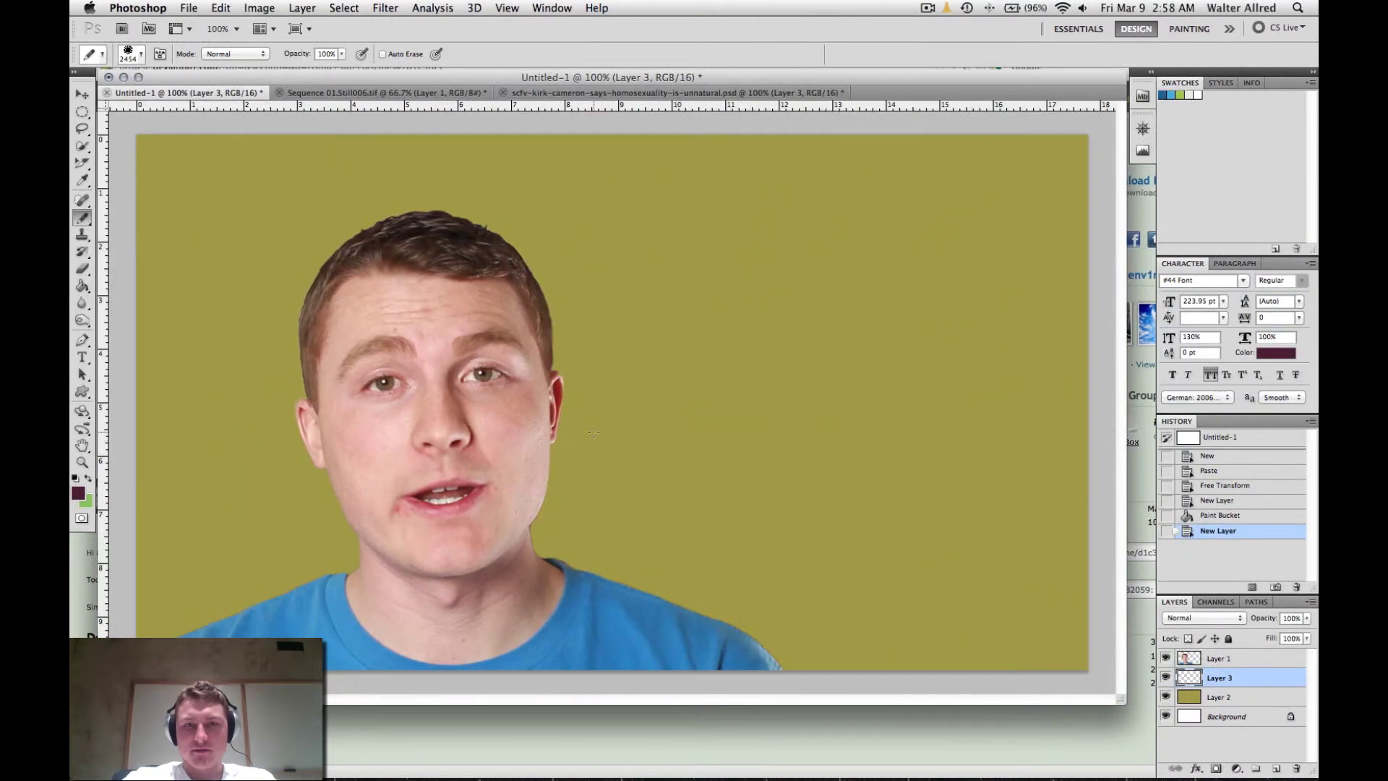
pyautogui.click(598, 434)
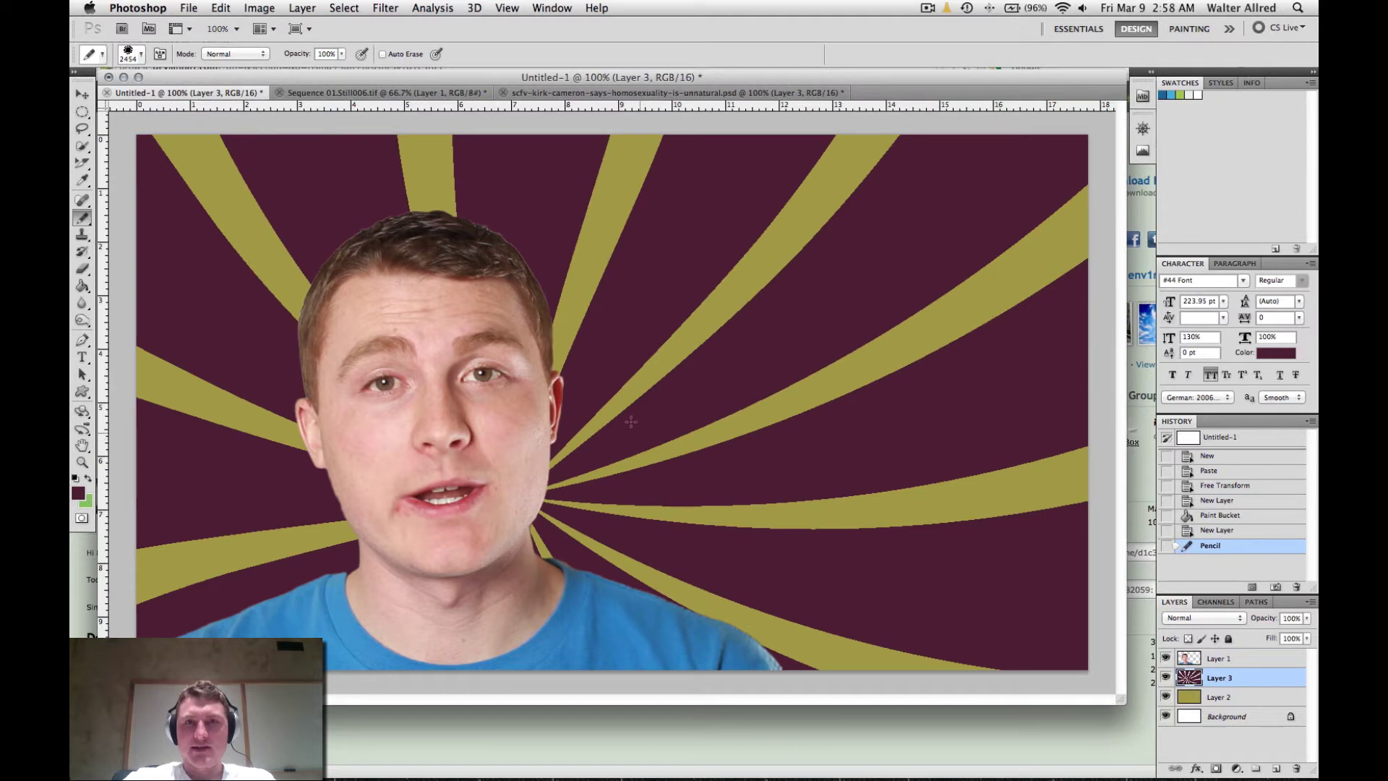
pyautogui.press('super+z')
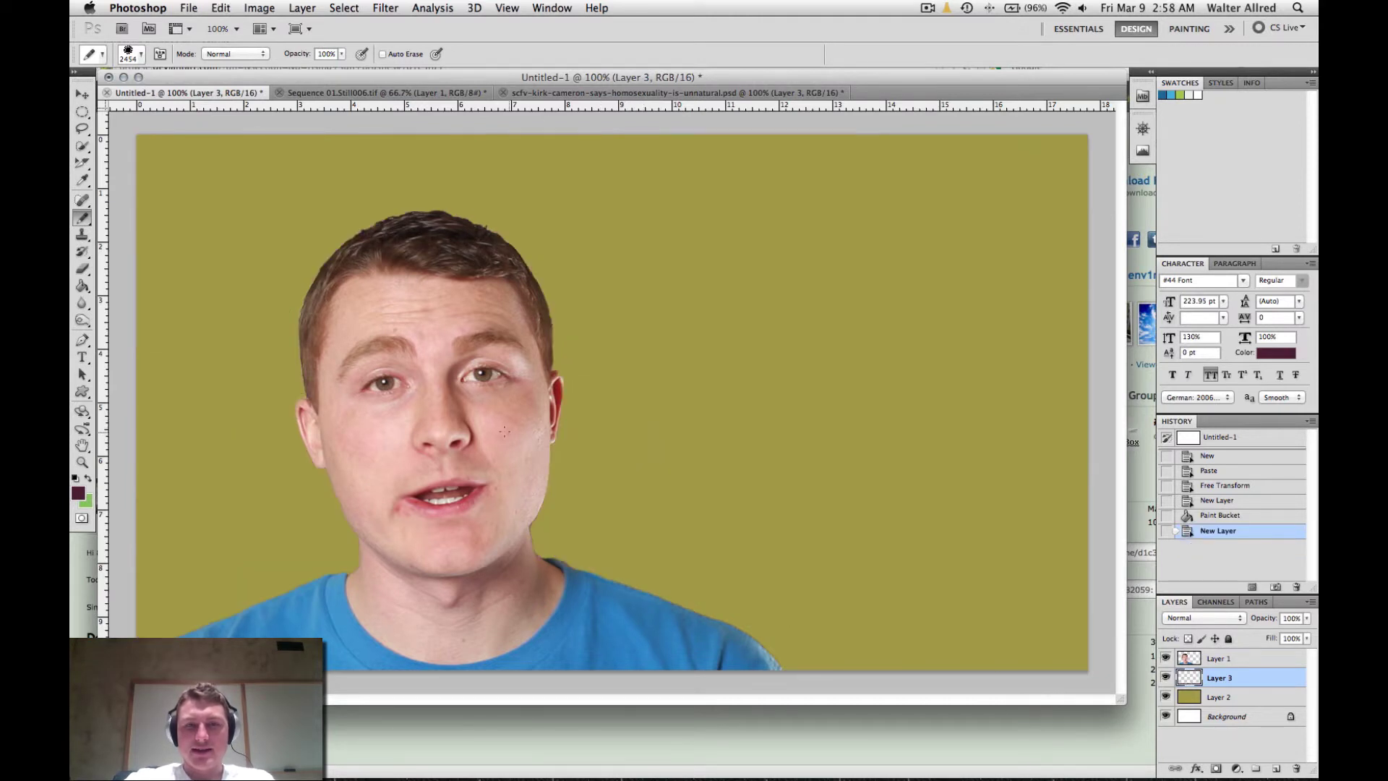
# Step: Repeat the maroon swirled sunburst stamp on Layer 3, undoing misplaced attempts, until its centre sits behind the face
pyautogui.press('super+z')
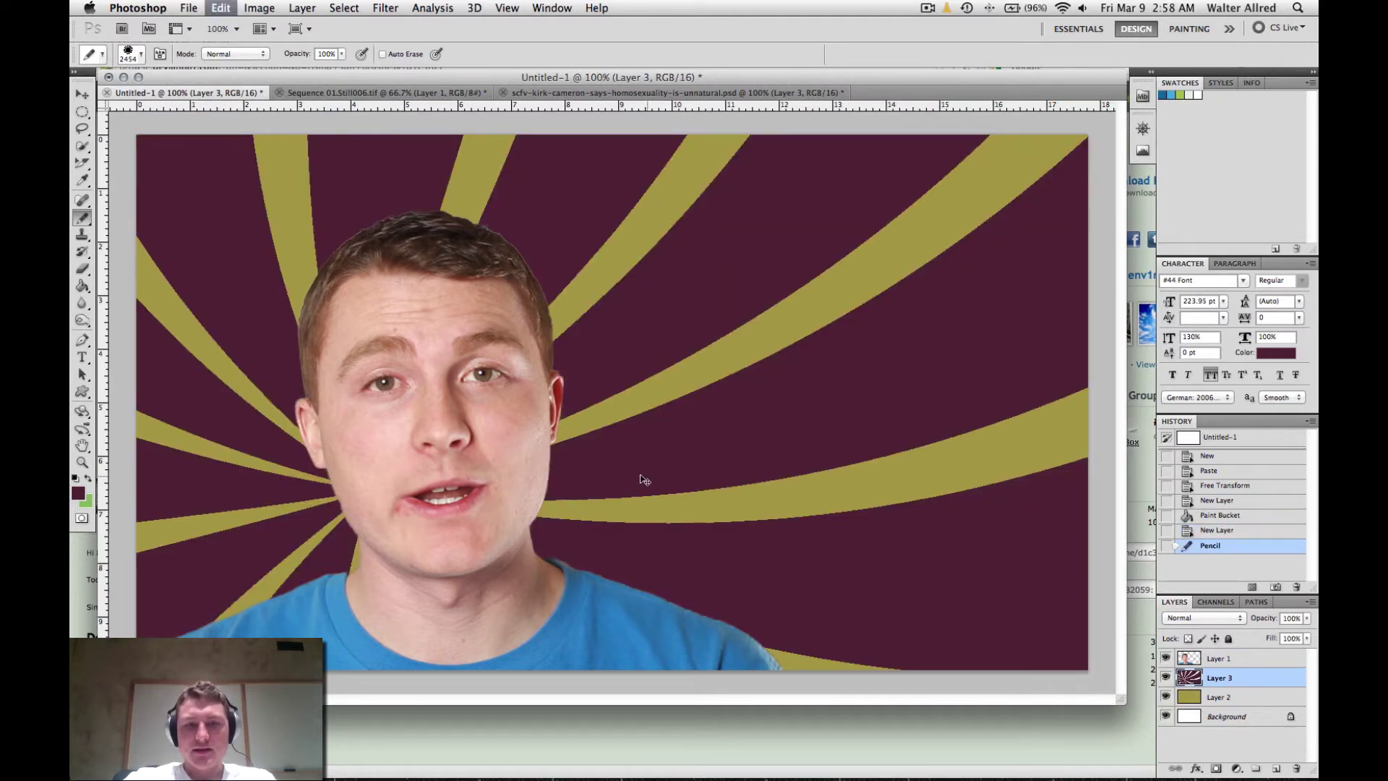
pyautogui.press('super+z')
pyautogui.press('super+z')
pyautogui.press('super+z')
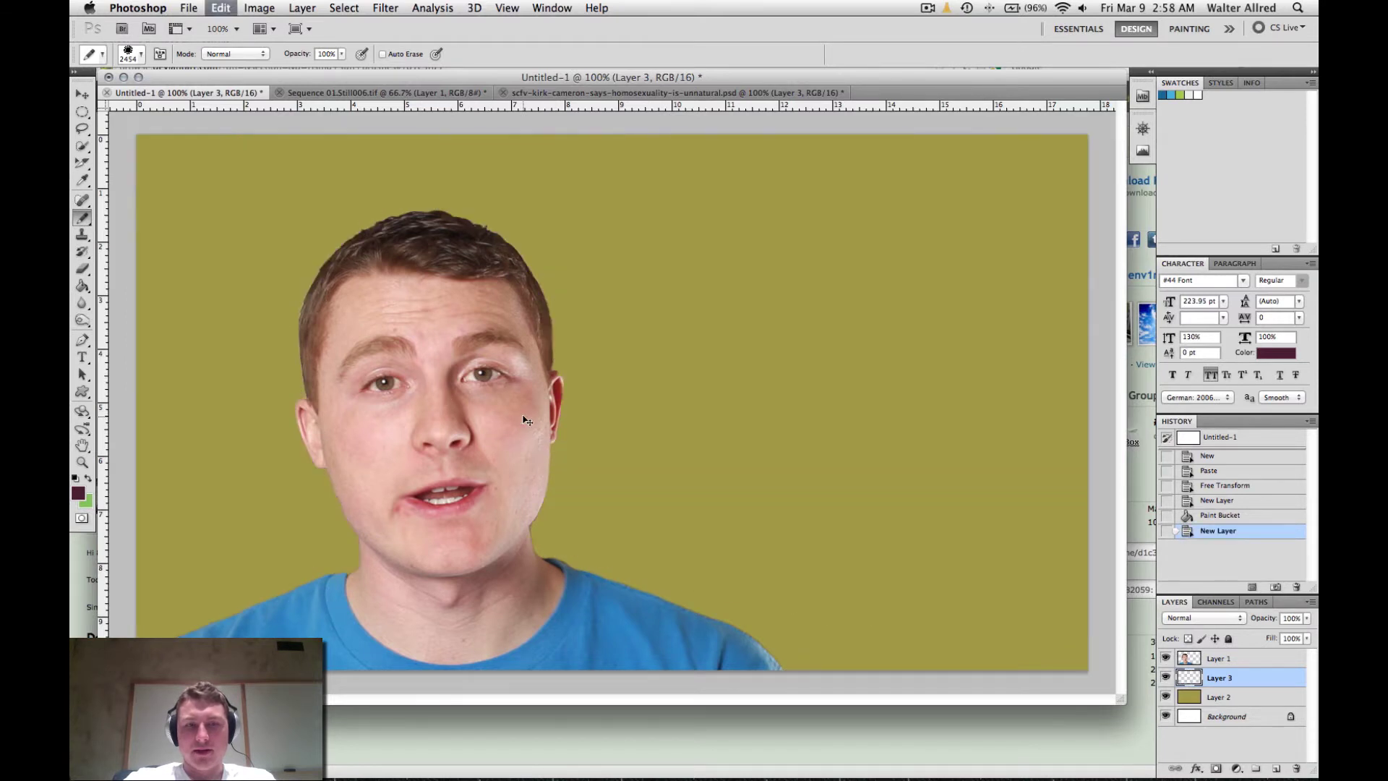
pyautogui.press('super+z')
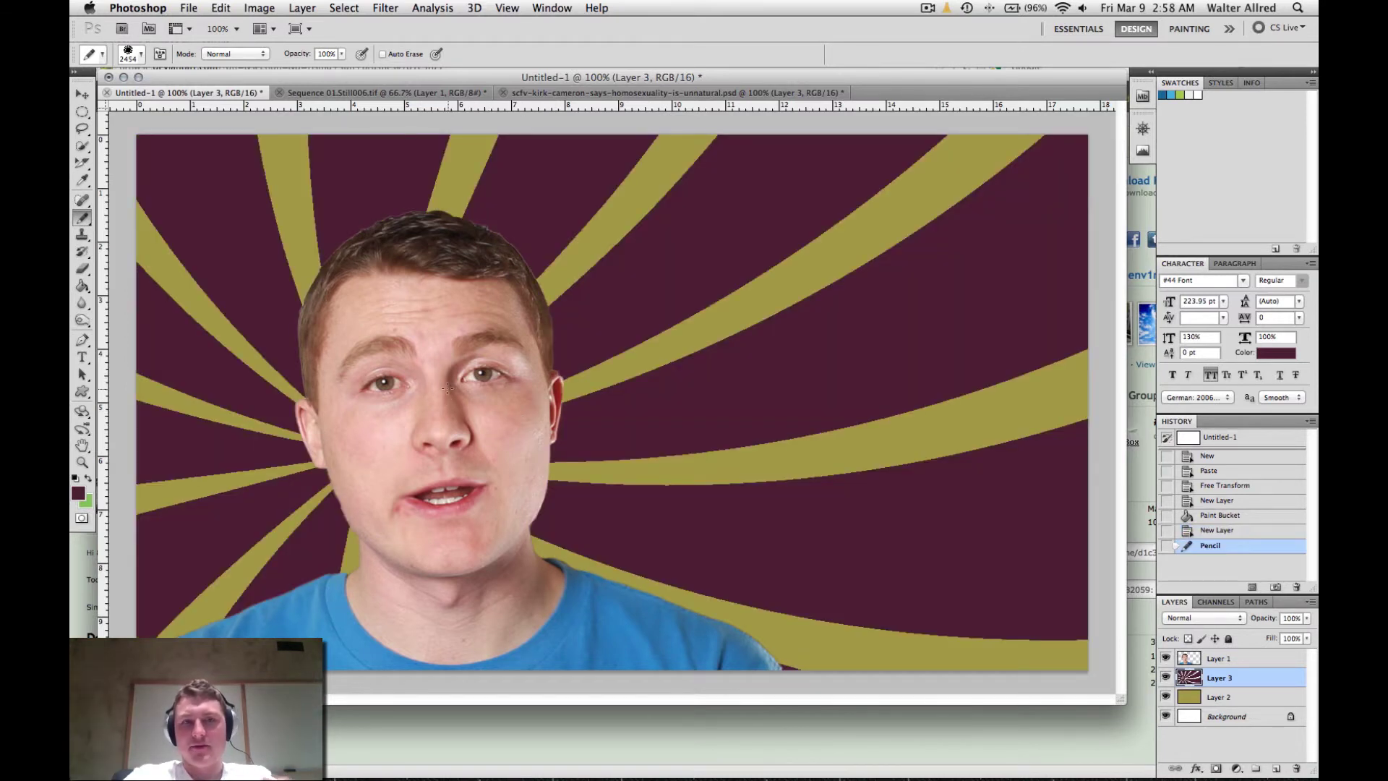
pyautogui.press('super+z')
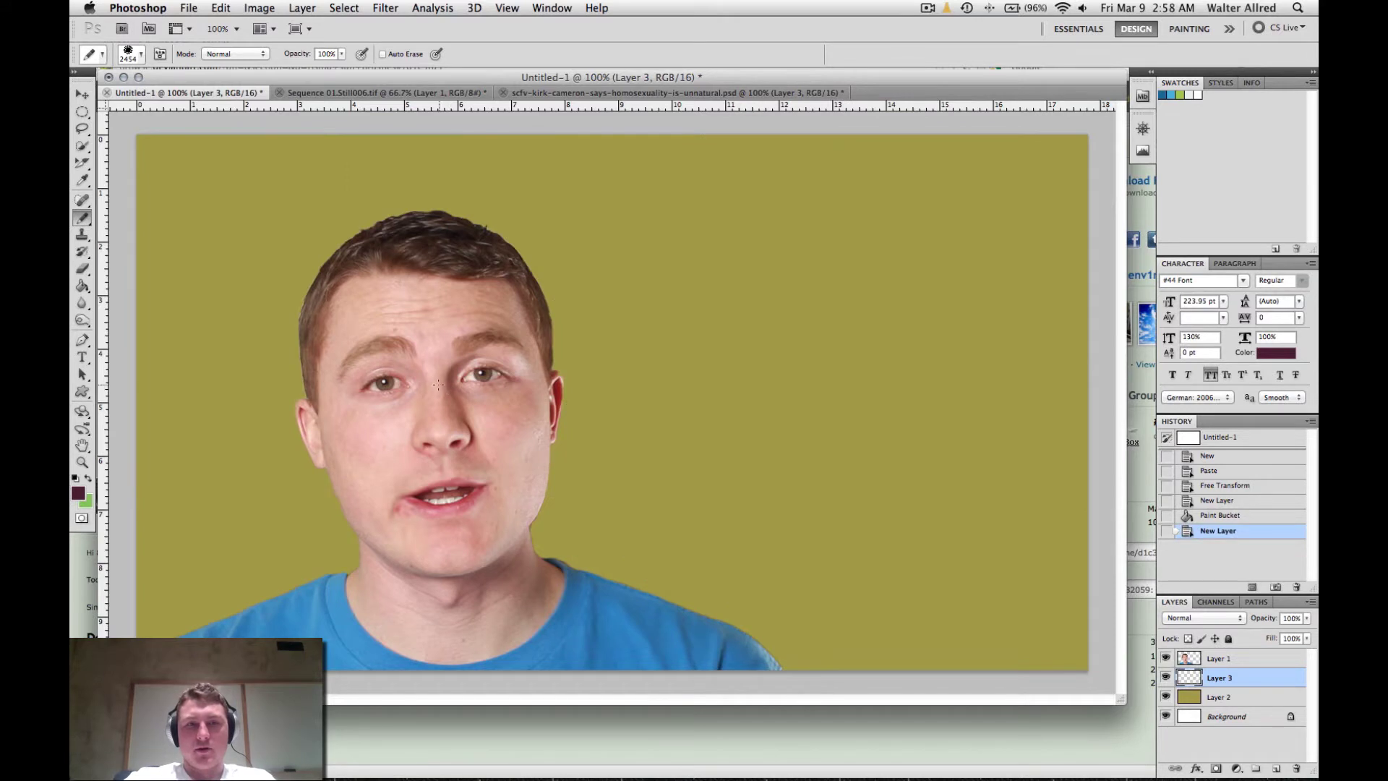
pyautogui.press('super+z')
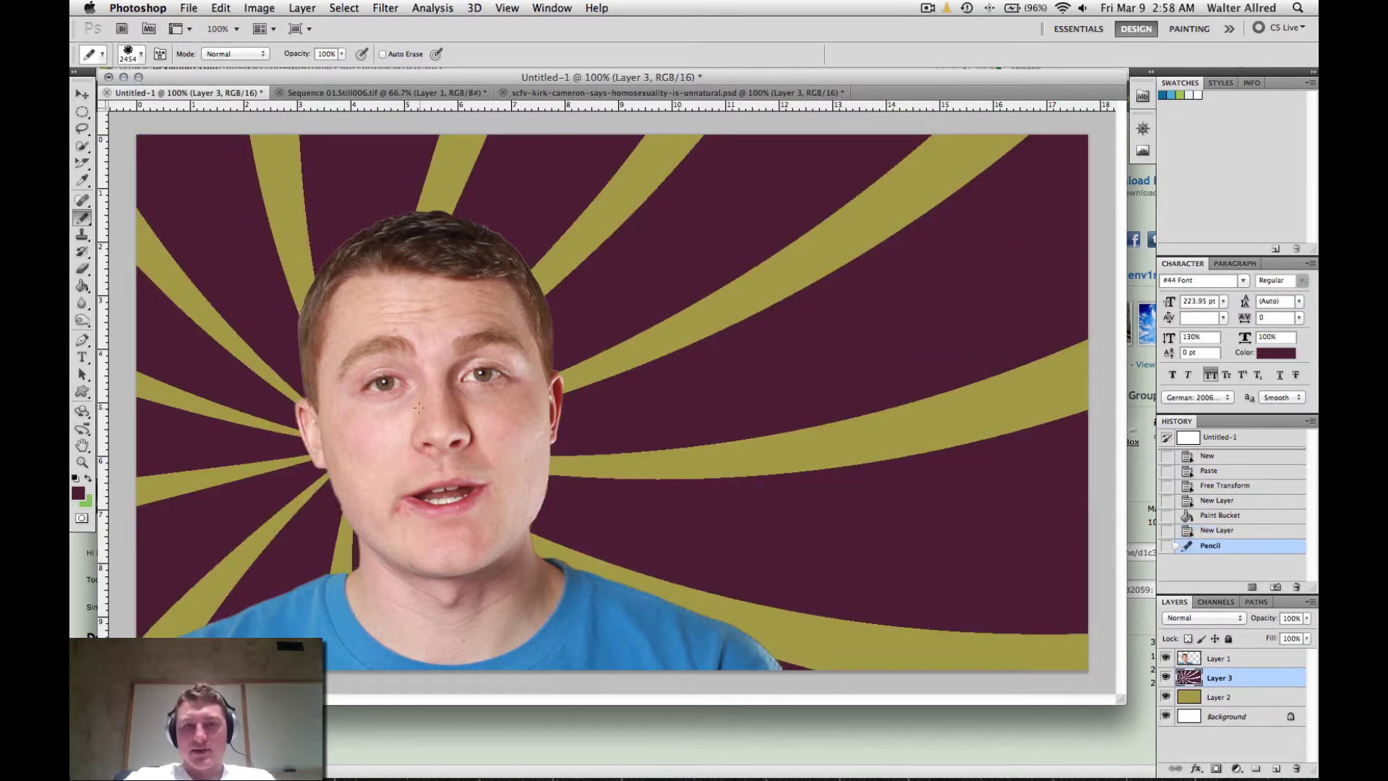
# Step: Set the opacity of the sunburst on Layer 3 to 40%
pyautogui.click(1299, 618)
pyautogui.write('40')
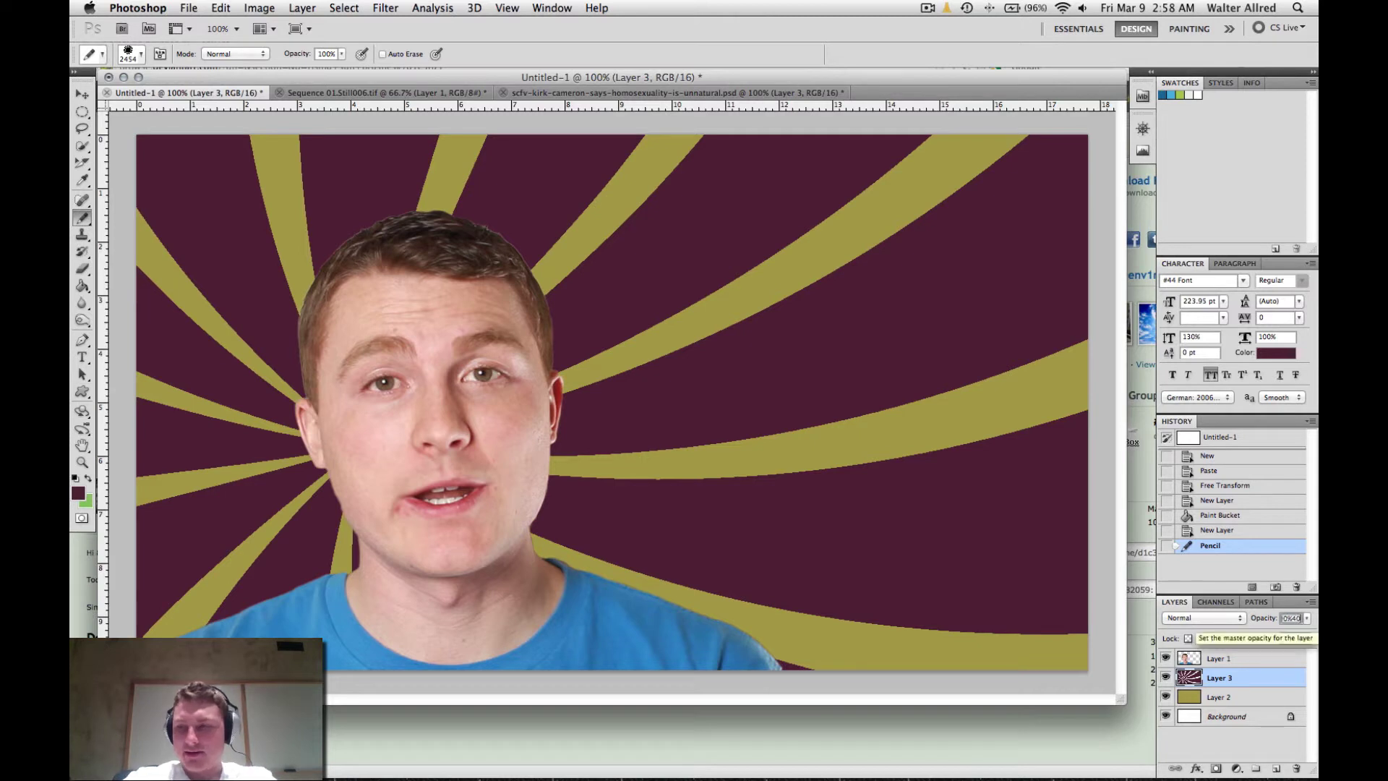
pyautogui.press('Return')
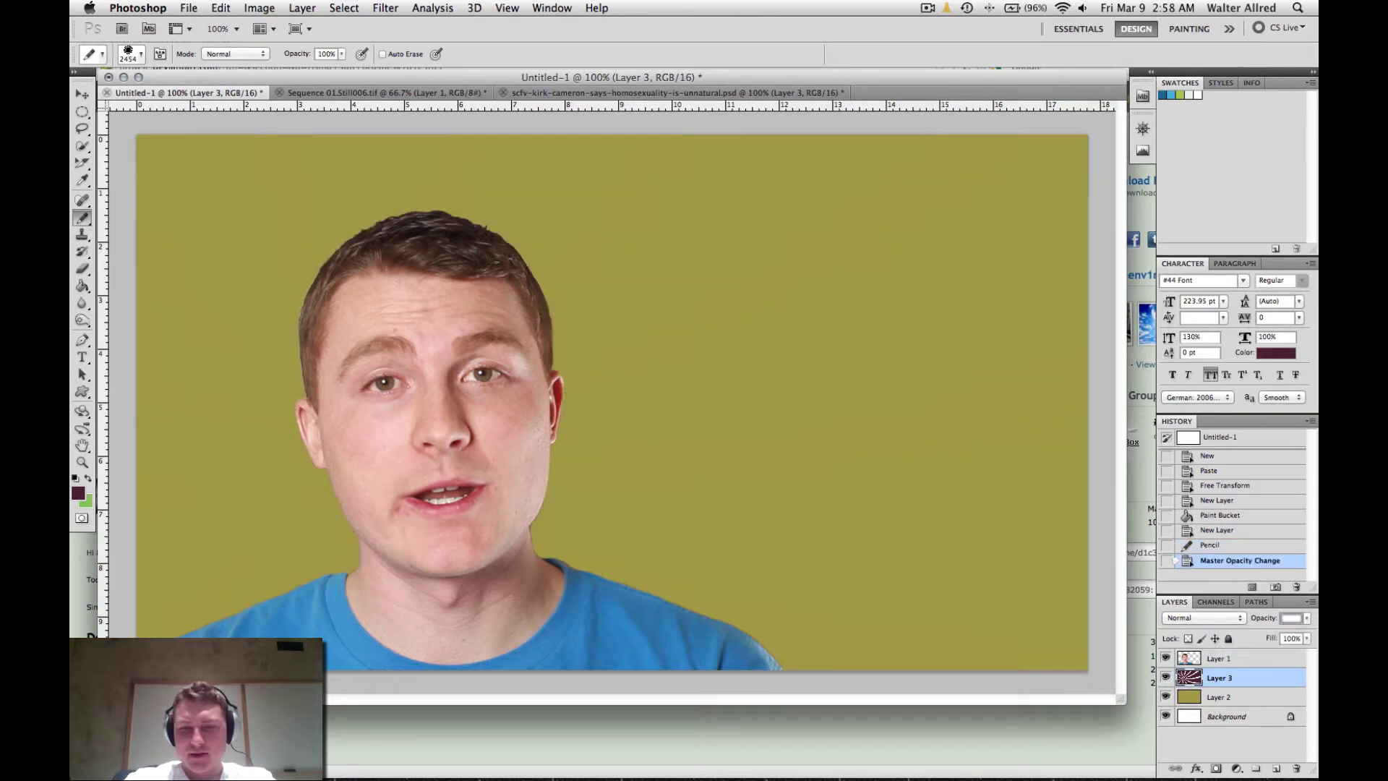
pyautogui.write('40')
pyautogui.press('Return')
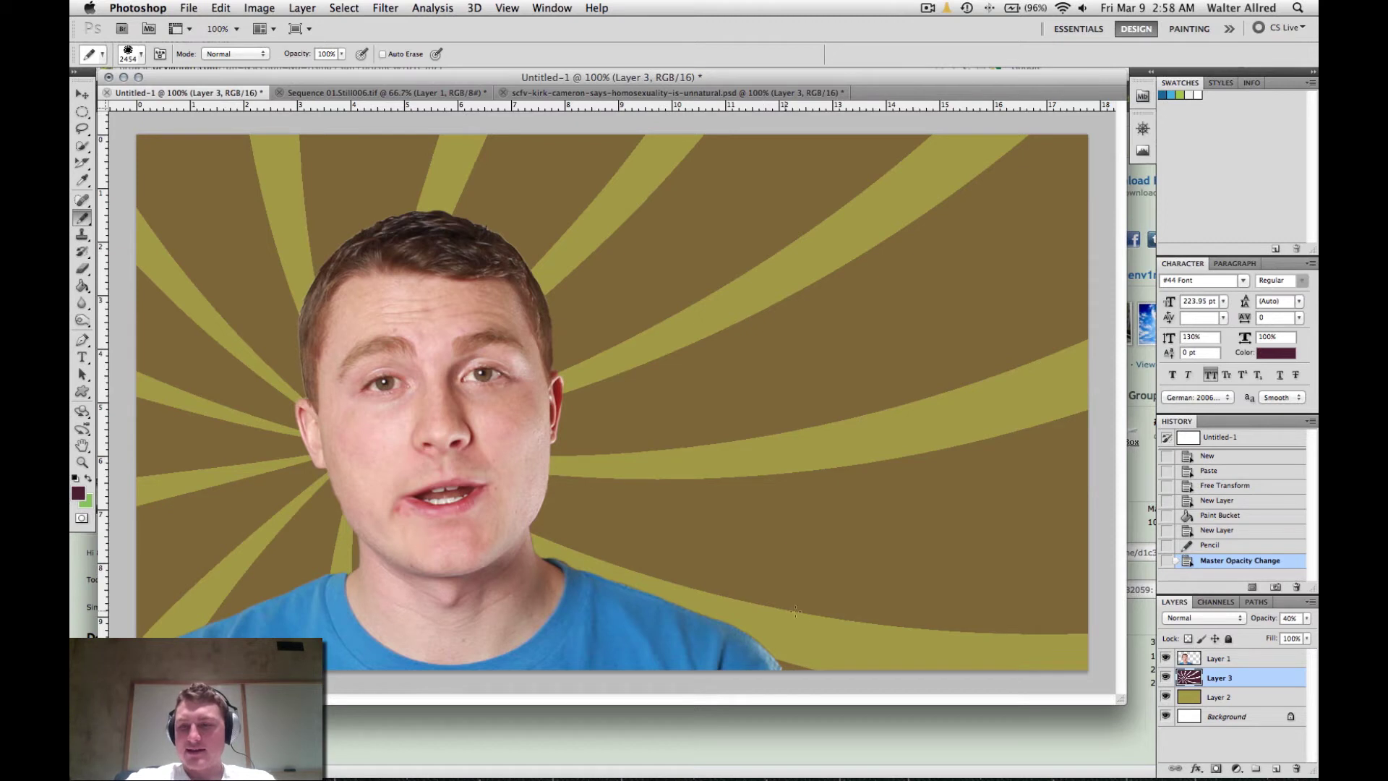
# Step: Add a maroon "DAFONT.COM" text layer in the #44 Font at 223.95 pt across the upper part of the canvas
pyautogui.press('t')
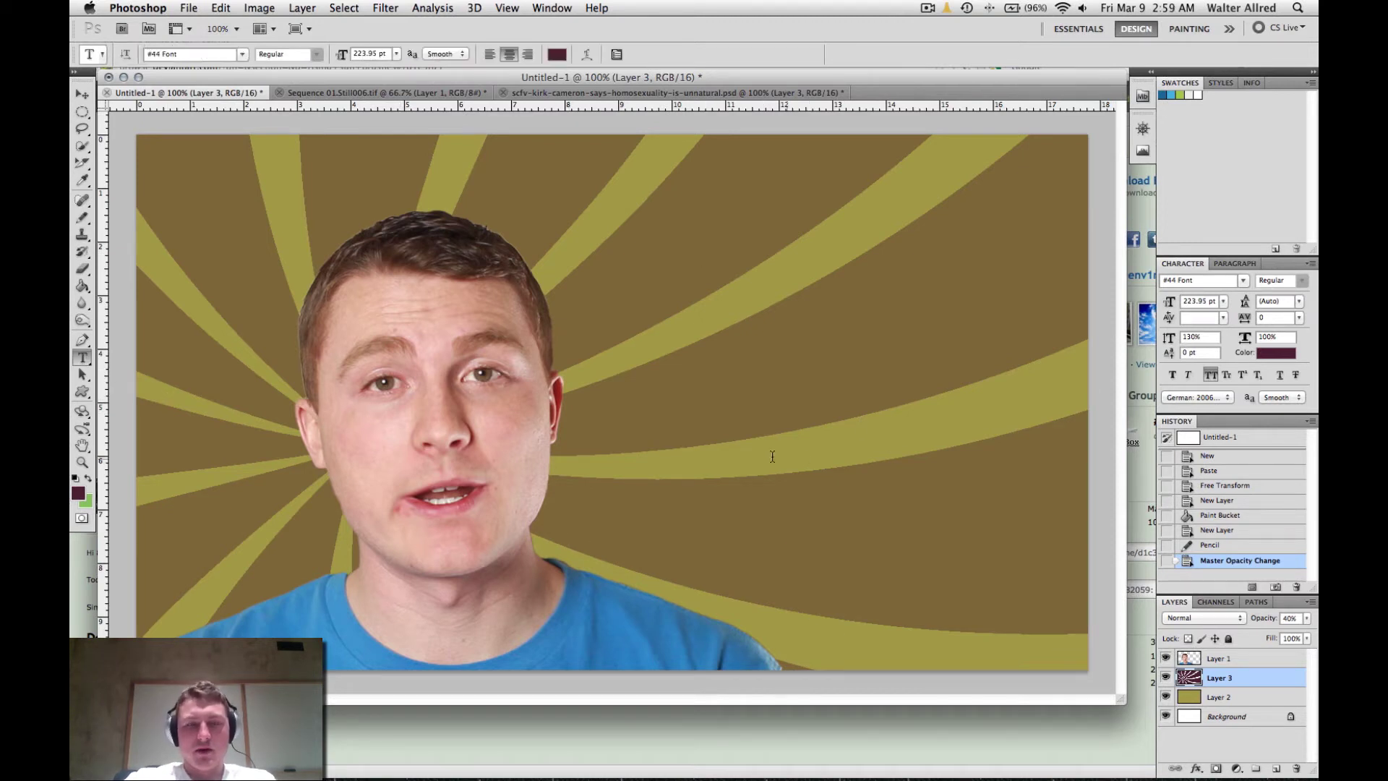
pyautogui.click(656, 260)
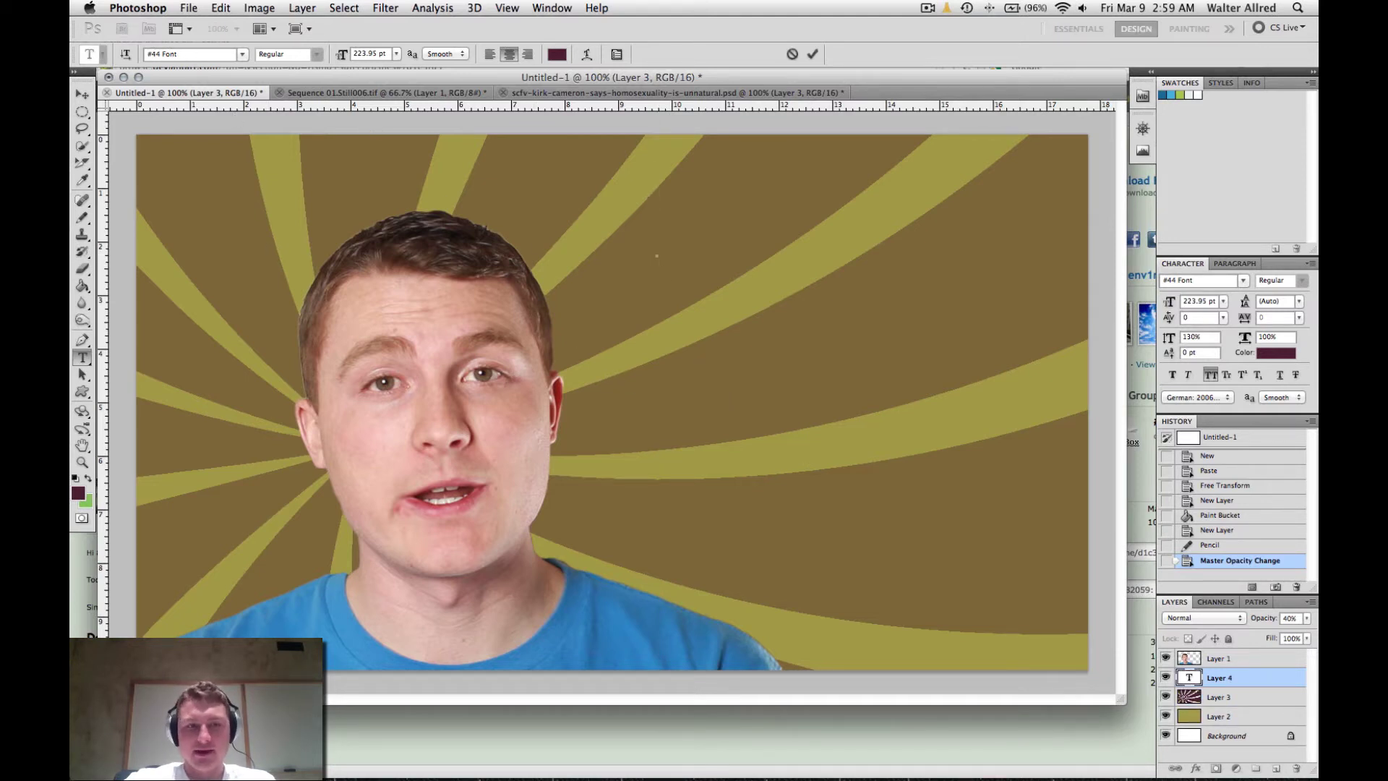
pyautogui.moveTo(357, 776)
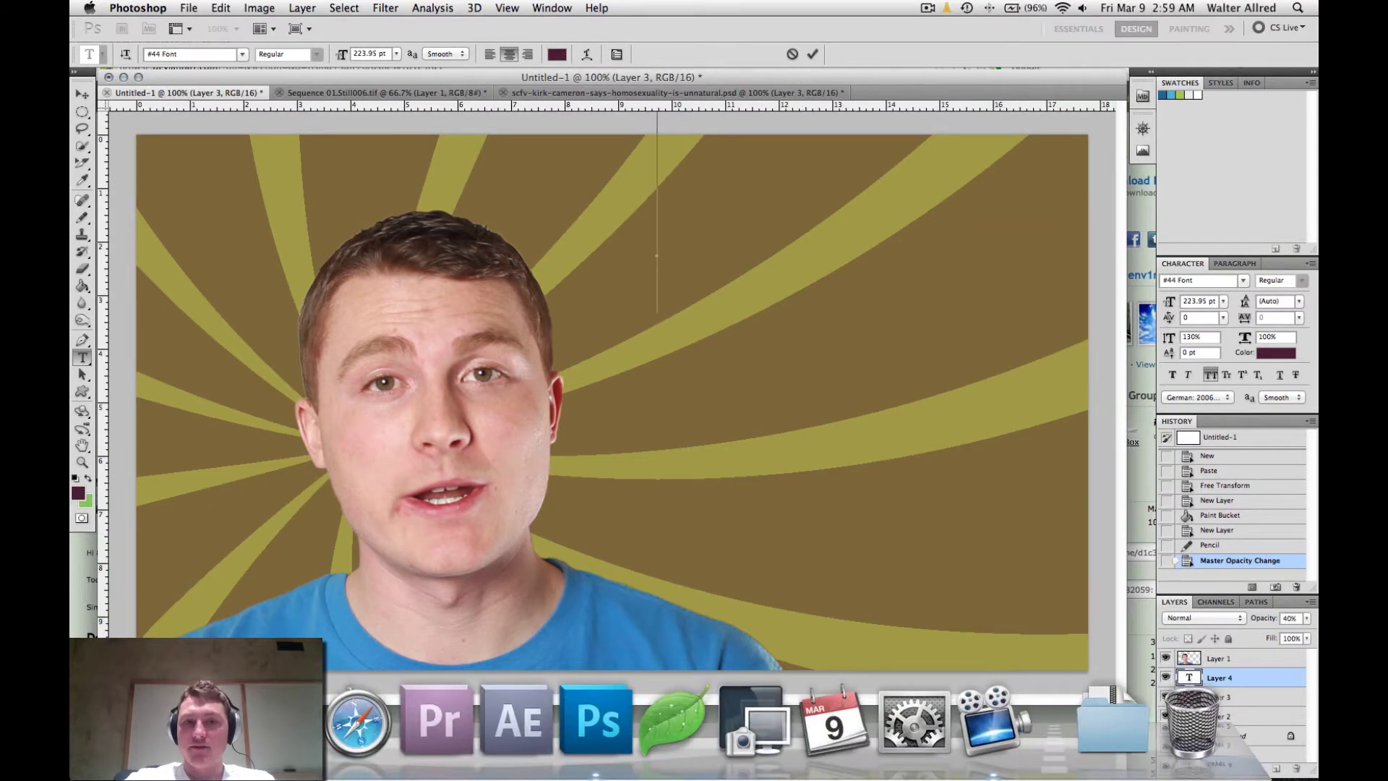
pyautogui.write('DAFONY')
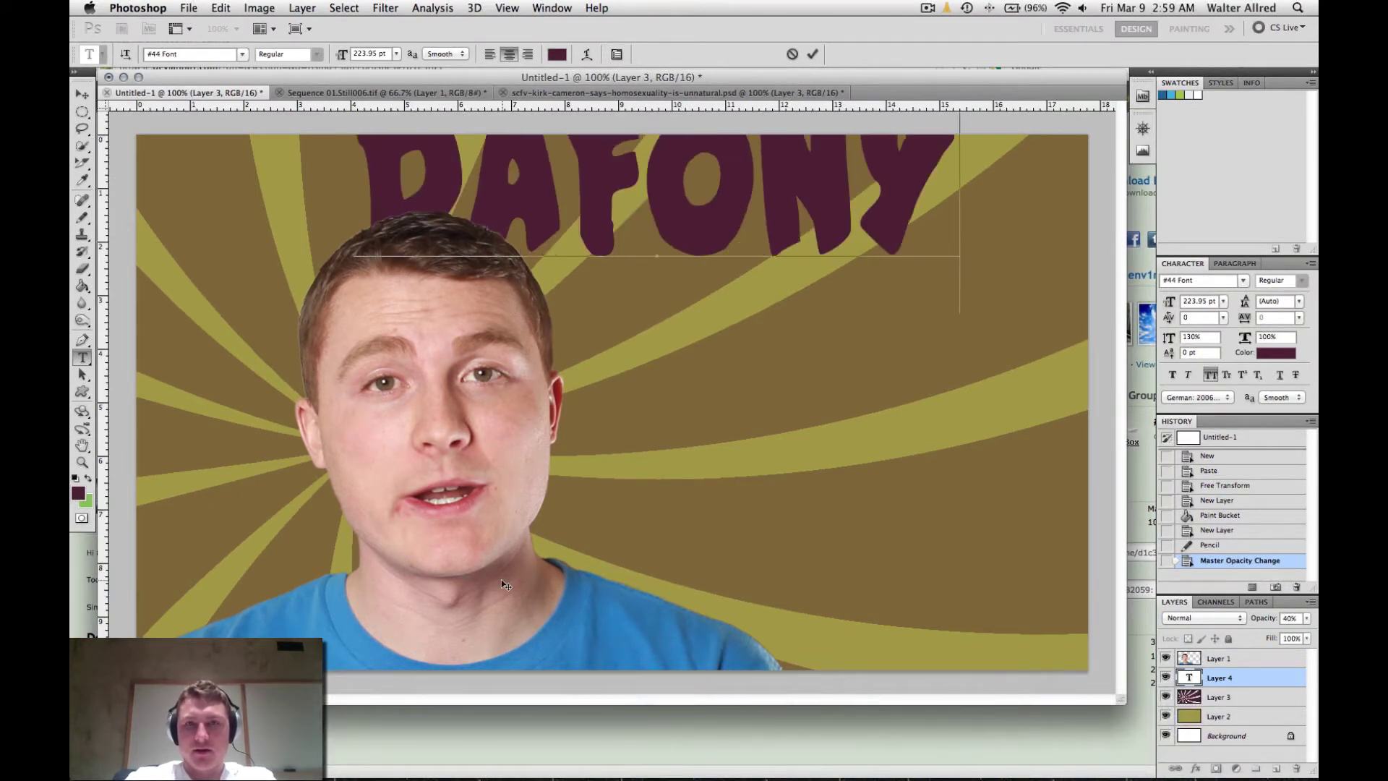
pyautogui.press('BackSpace')
pyautogui.write('T')
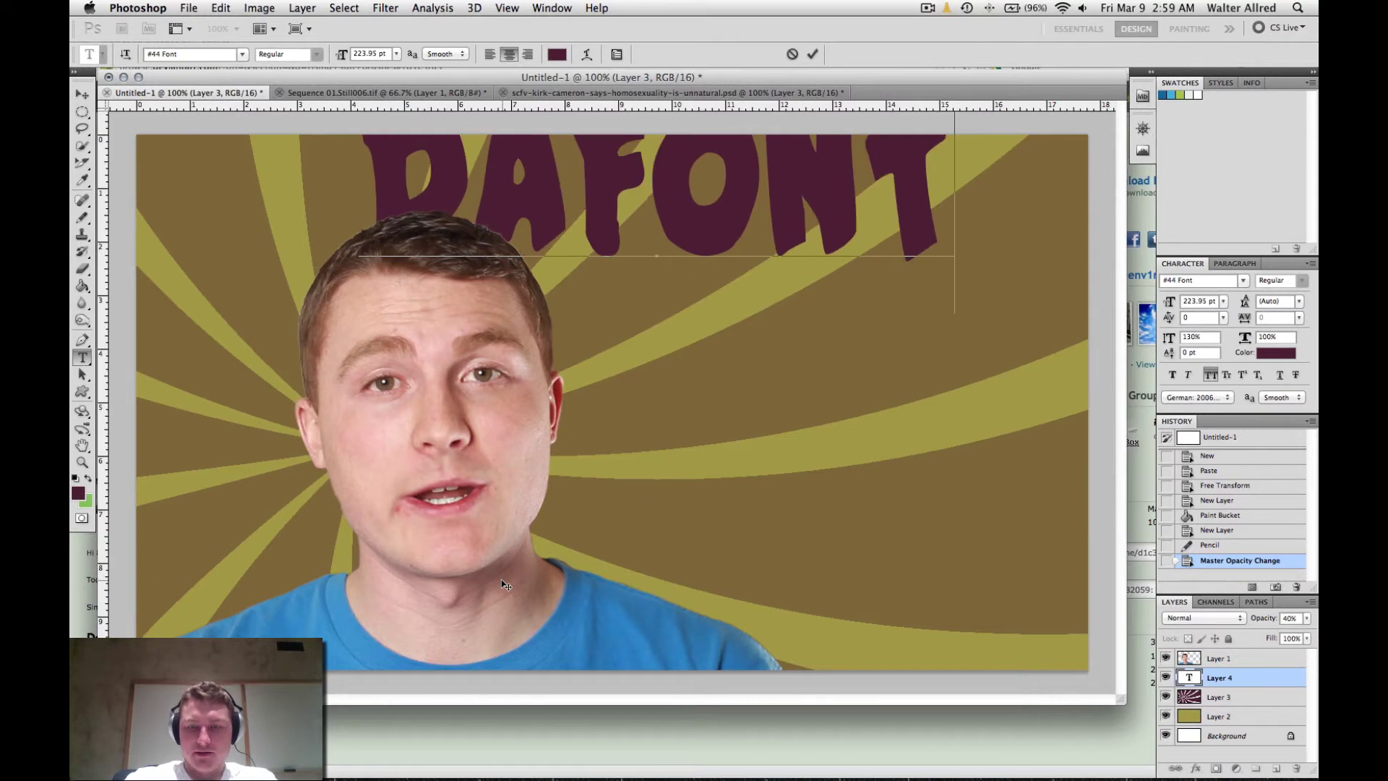
pyautogui.write('.COM')
pyautogui.hotkey('ctrl', 'Return')
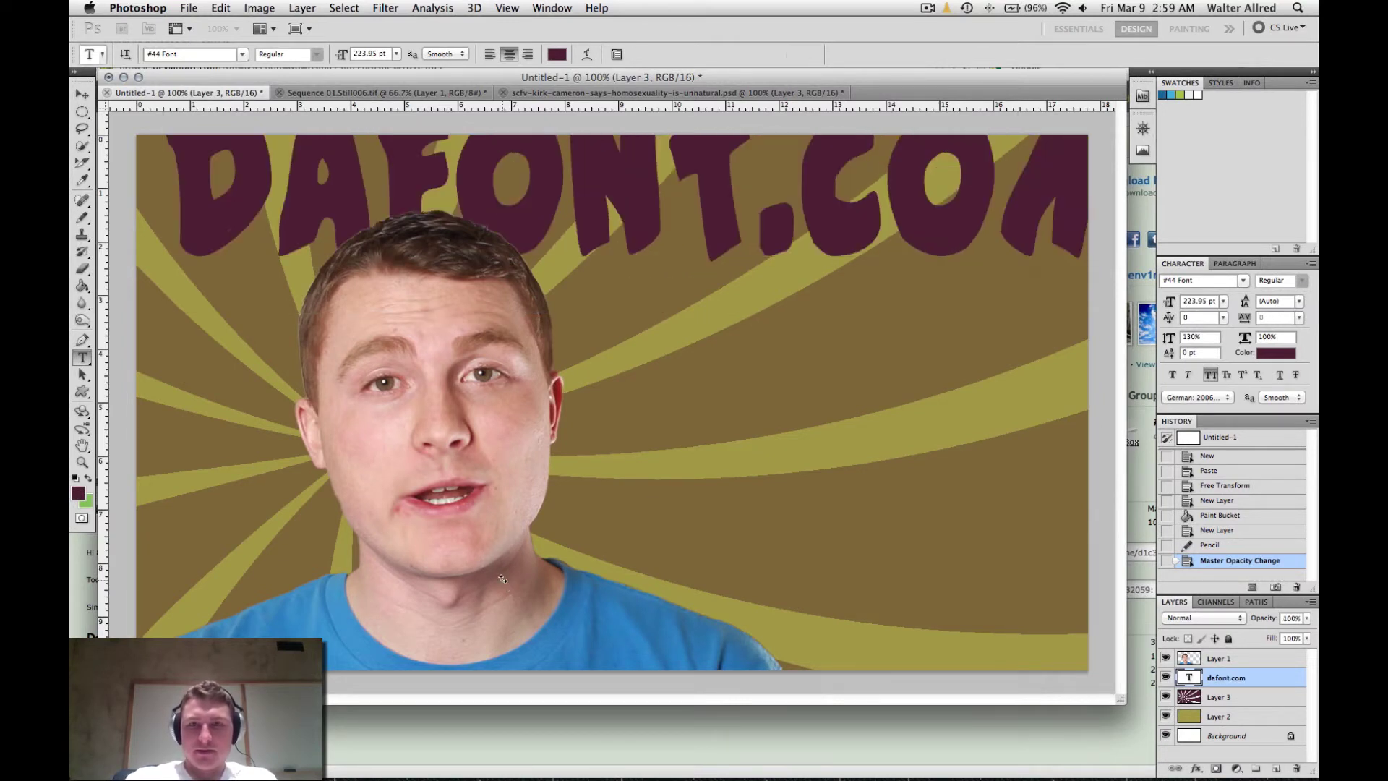
# Step: Place the dafont.com text layer above Layer 1 and move the text down across the presenter's forehead
pyautogui.press('v')
pyautogui.moveTo(782, 202); pyautogui.dragTo(756, 284)
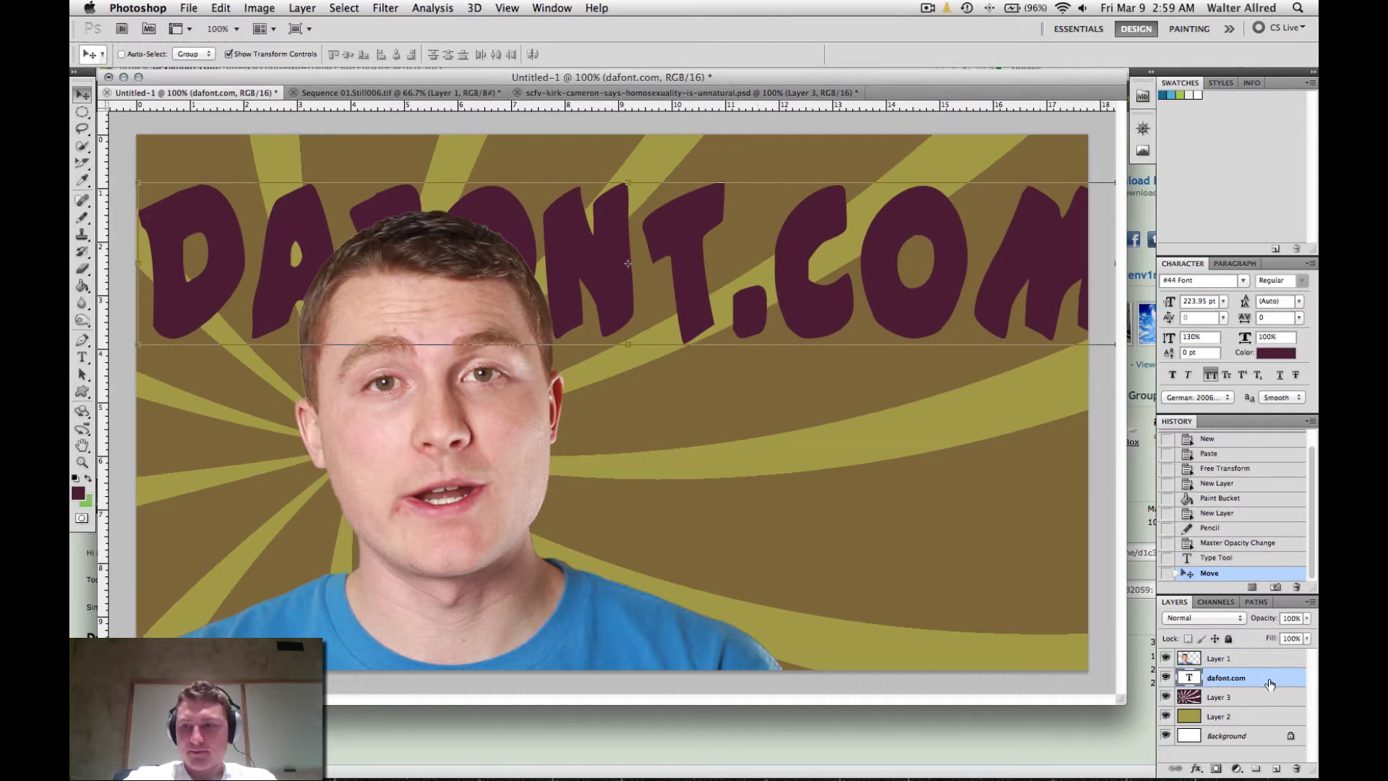
pyautogui.moveTo(1270, 684); pyautogui.dragTo(1268, 651)
pyautogui.moveTo(714, 298); pyautogui.dragTo(694, 332)
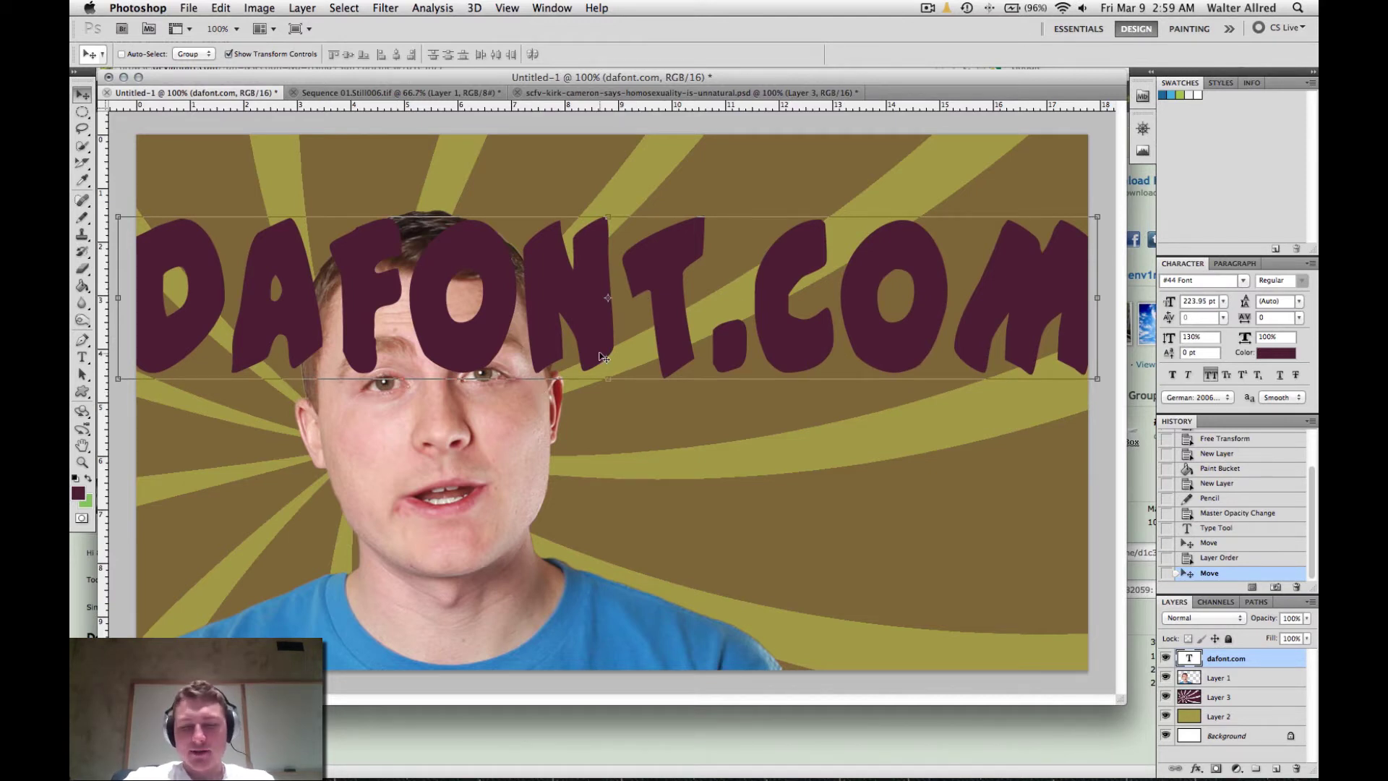
# Step: Replace the "DAFONT.COM" text with "HI!" on the first line and "I <3" on the second
pyautogui.press('t')
pyautogui.moveTo(1061, 289); pyautogui.dragTo(197, 291)
pyautogui.write('H')
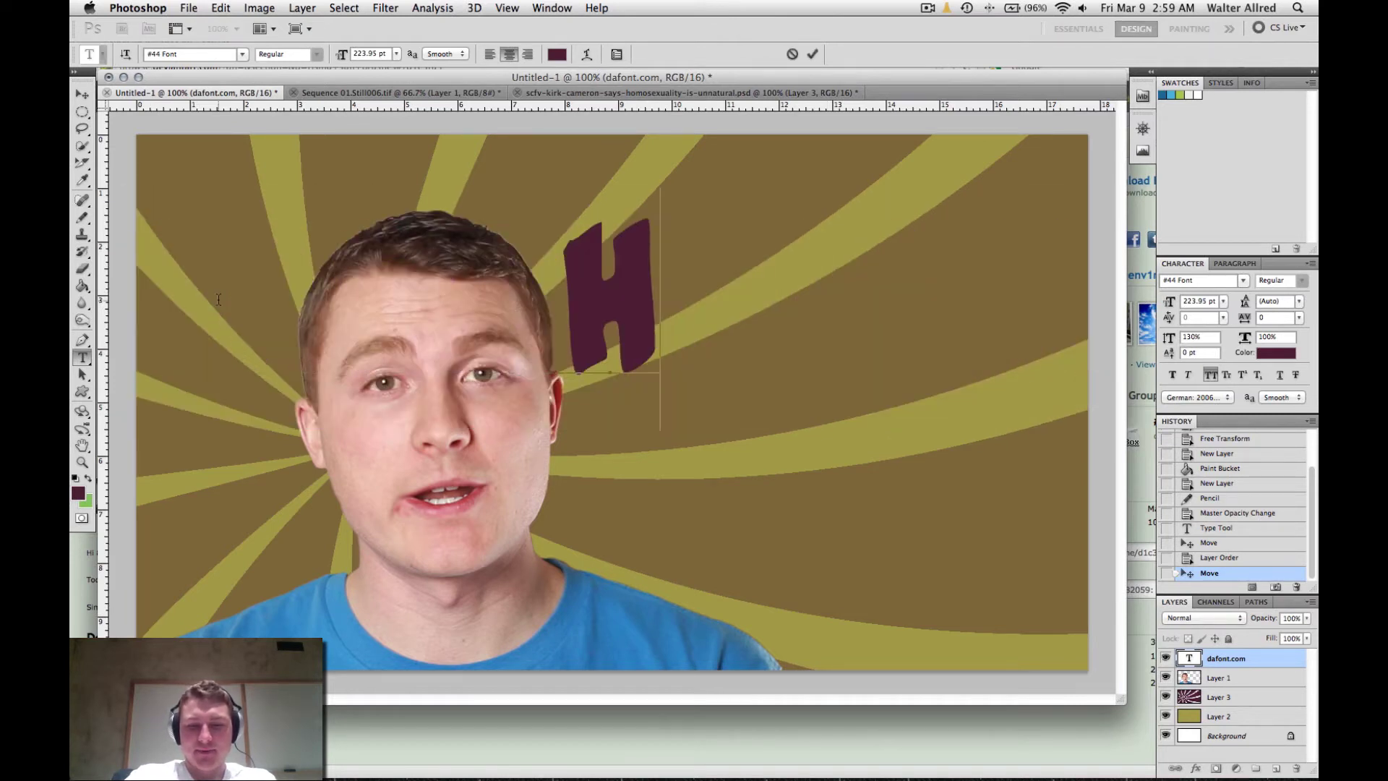
pyautogui.write('I!')
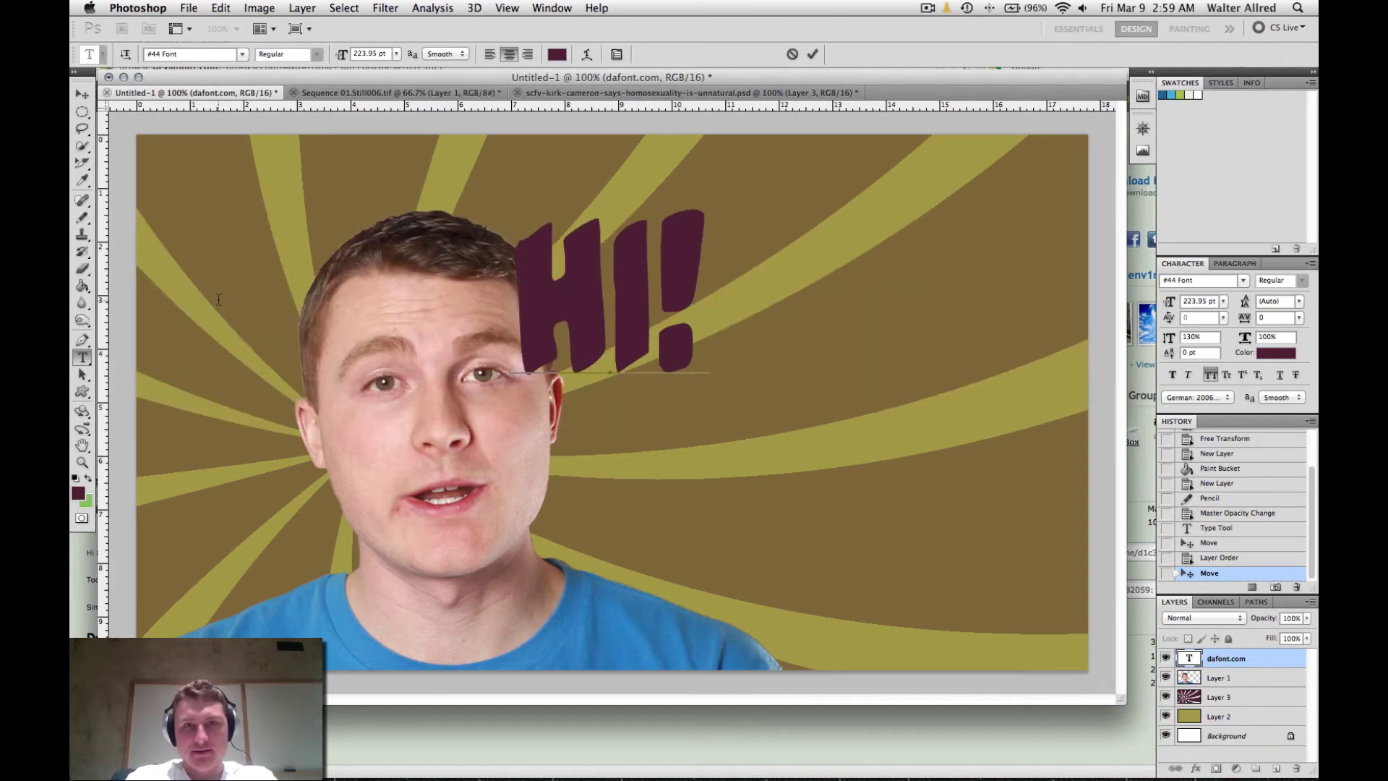
pyautogui.press('Return')
pyautogui.write('I')
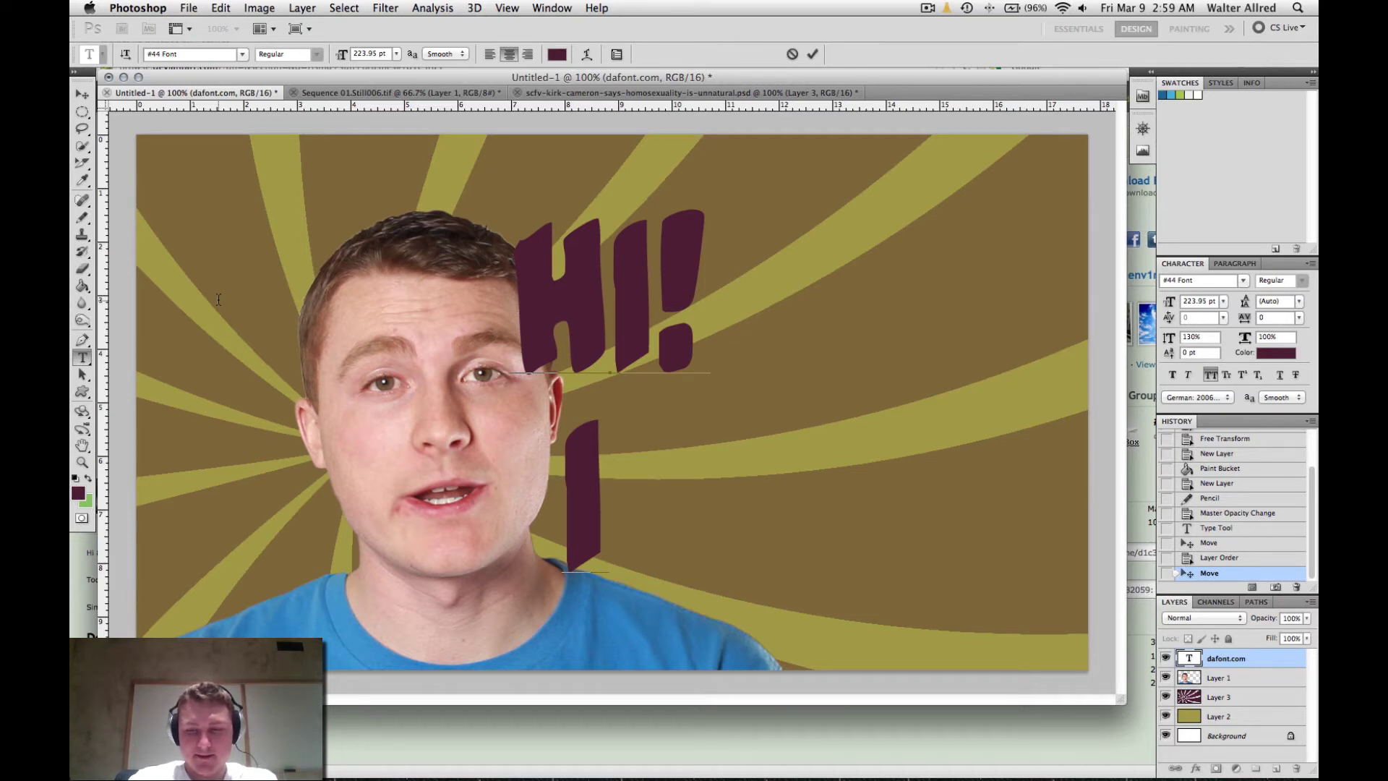
pyautogui.write('<3')
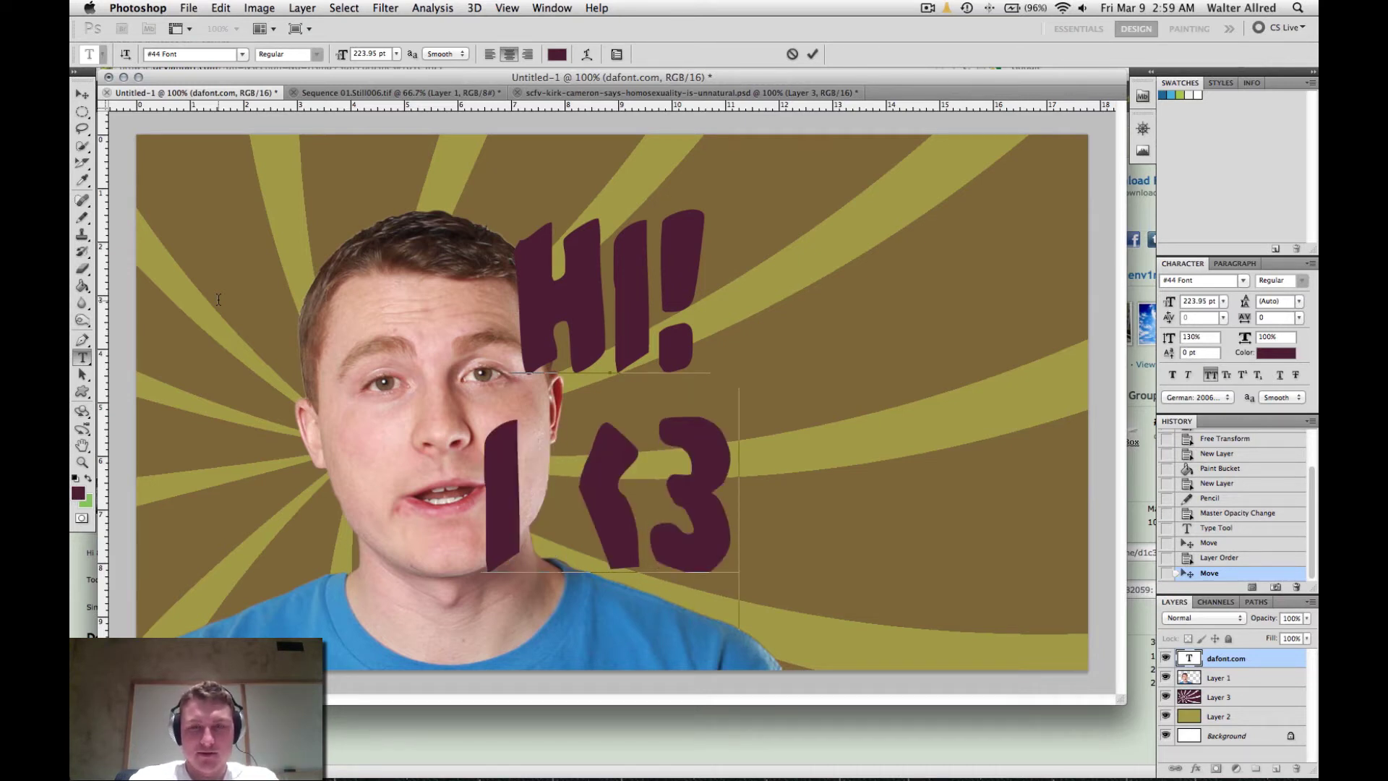
# Step: Replace the second line of the text with "I'M COOL!" and commit the edit
pyautogui.press('BackSpace')
pyautogui.press('BackSpace')
pyautogui.press('BackSpace')
pyautogui.press('BackSpace')
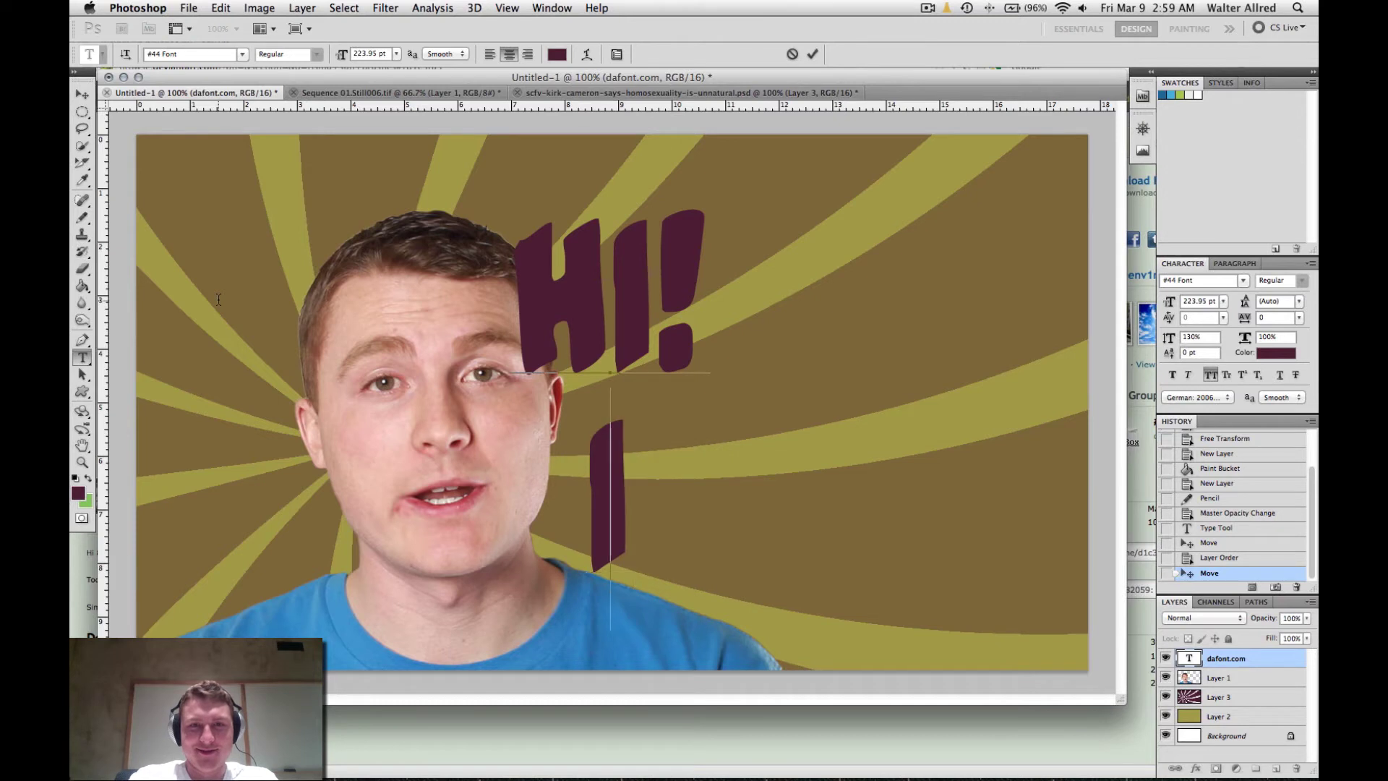
pyautogui.write("I'M")
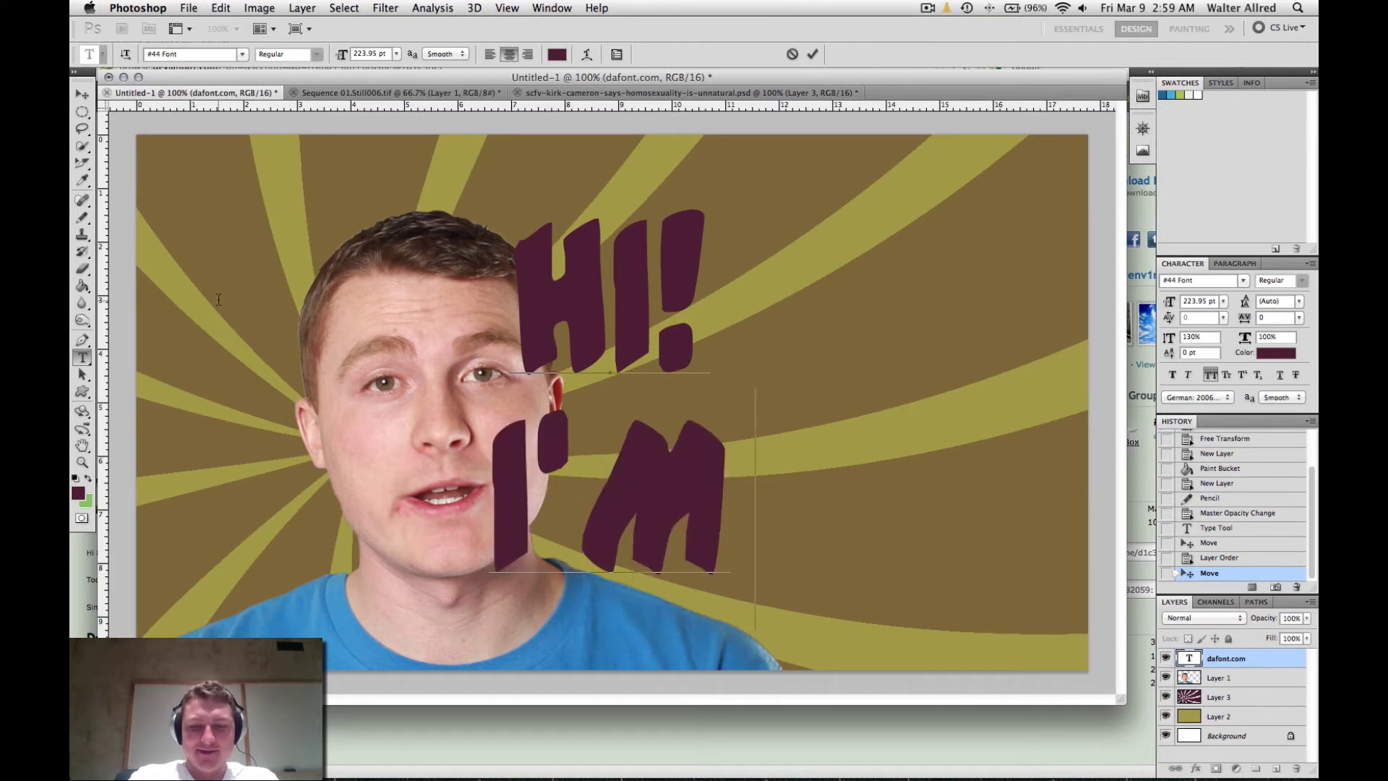
pyautogui.write(' COOL!')
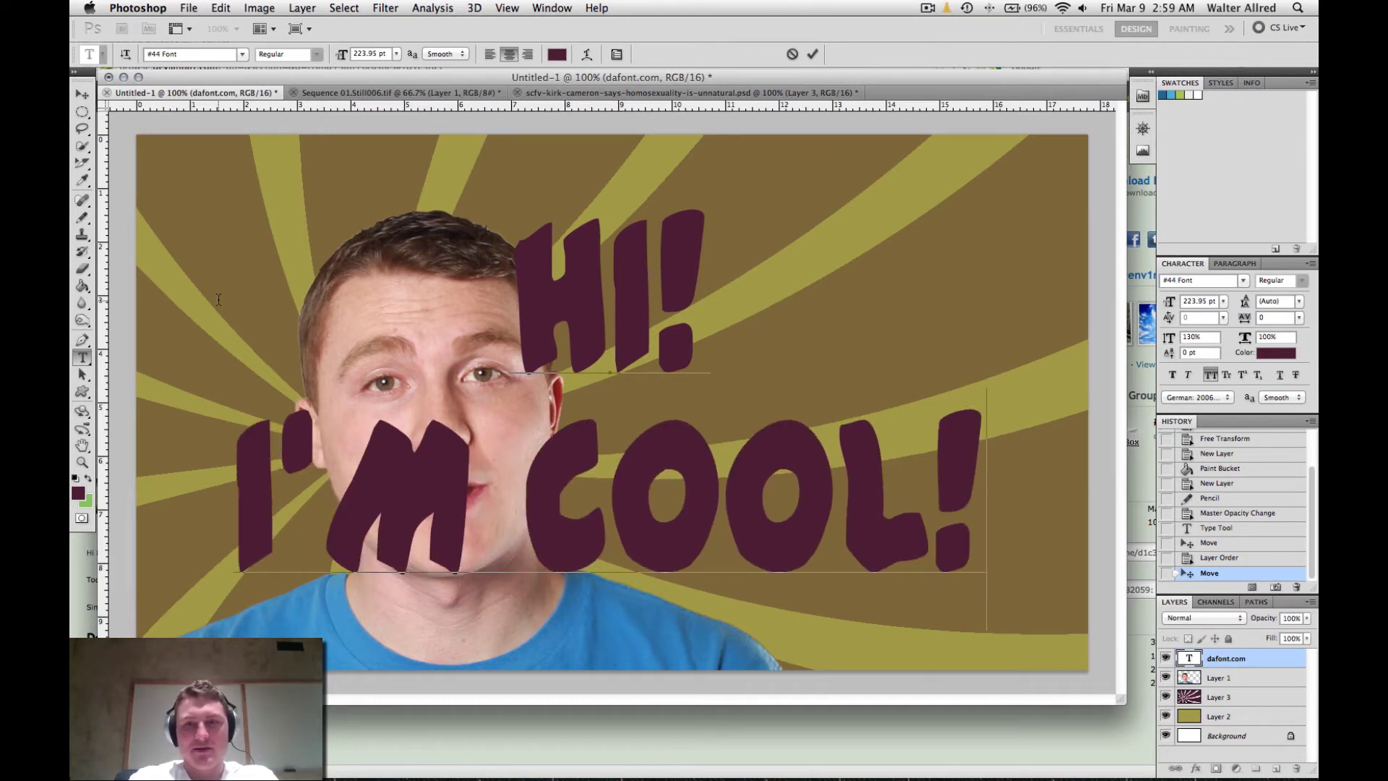
pyautogui.press('super+Return')
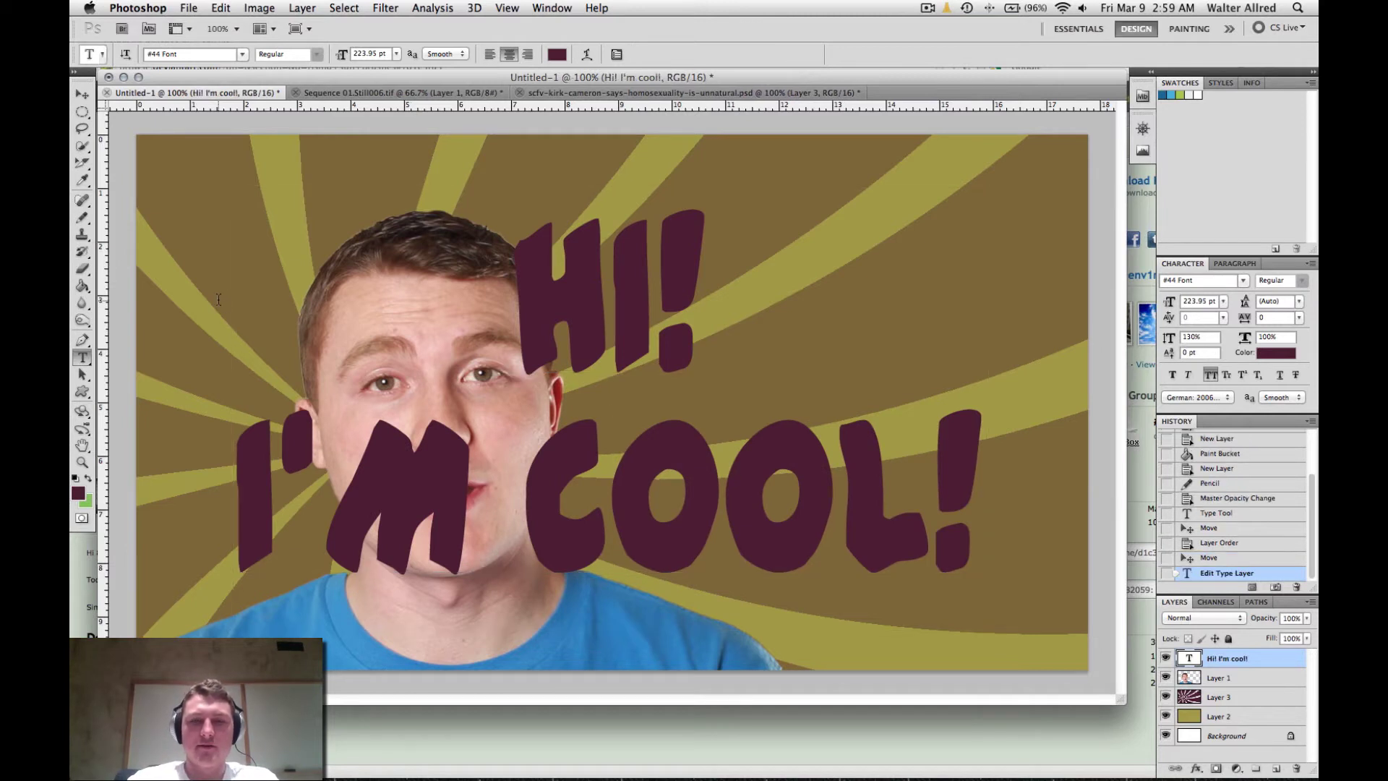
# Step: Shift the text up and toward the canvas's right side, and break "COOL!" onto its own third line
pyautogui.press('v')
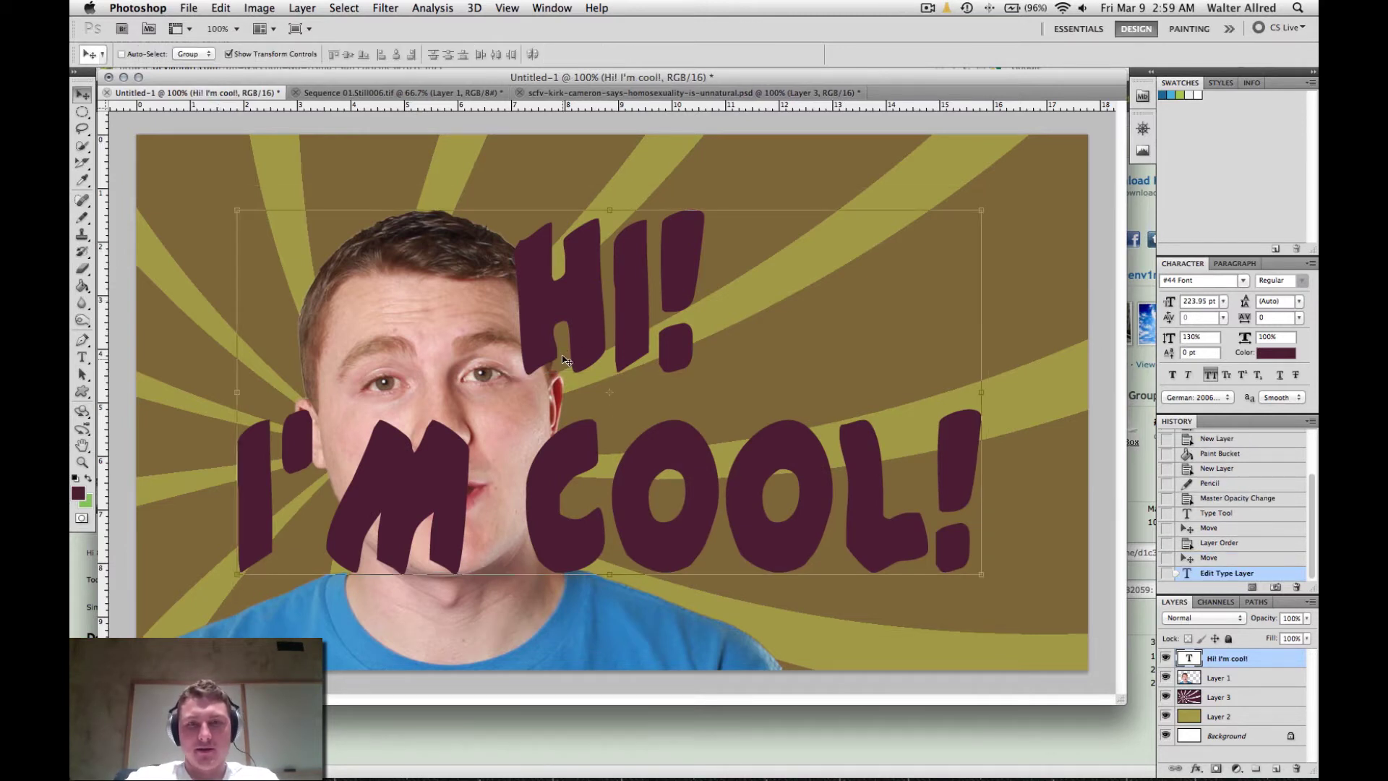
pyautogui.moveTo(572, 337); pyautogui.dragTo(690, 296)
pyautogui.press('t')
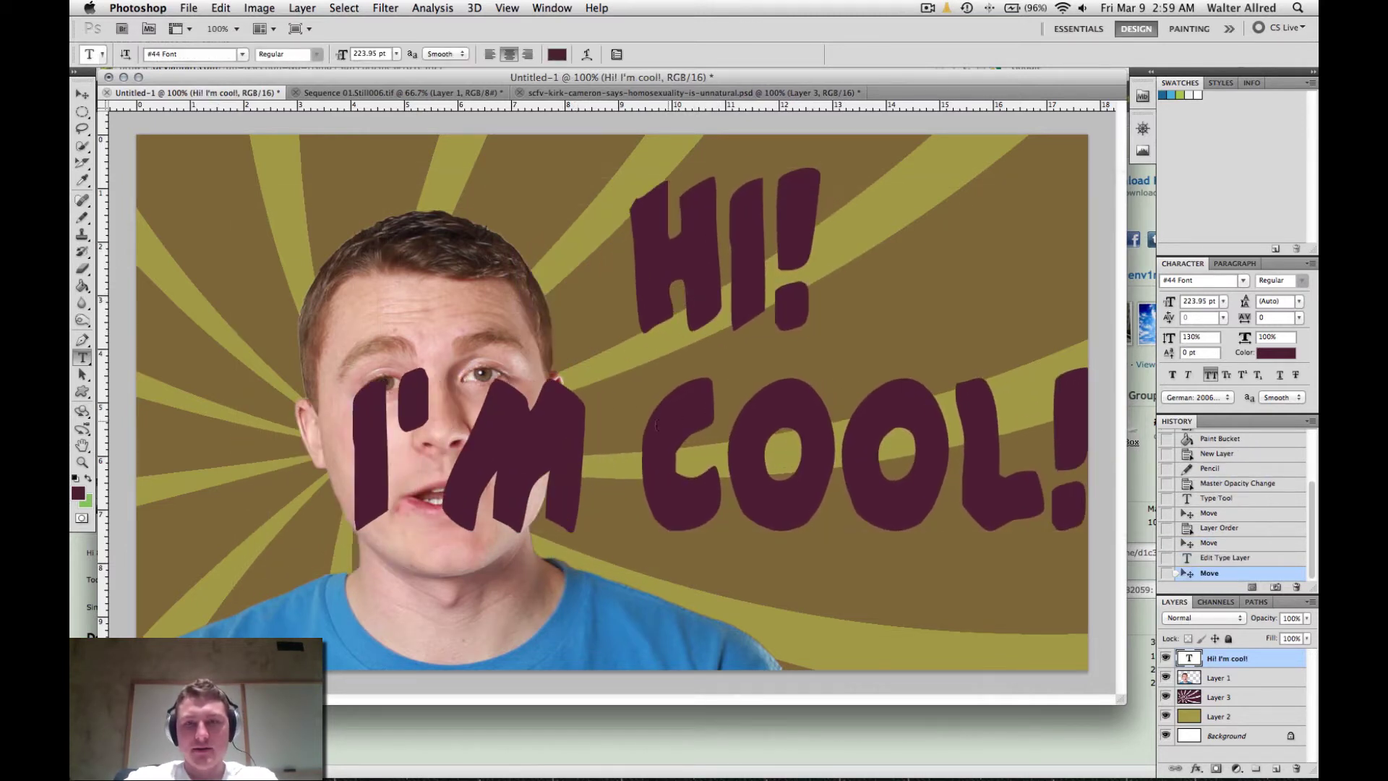
pyautogui.click(666, 452)
pyautogui.press('Return')
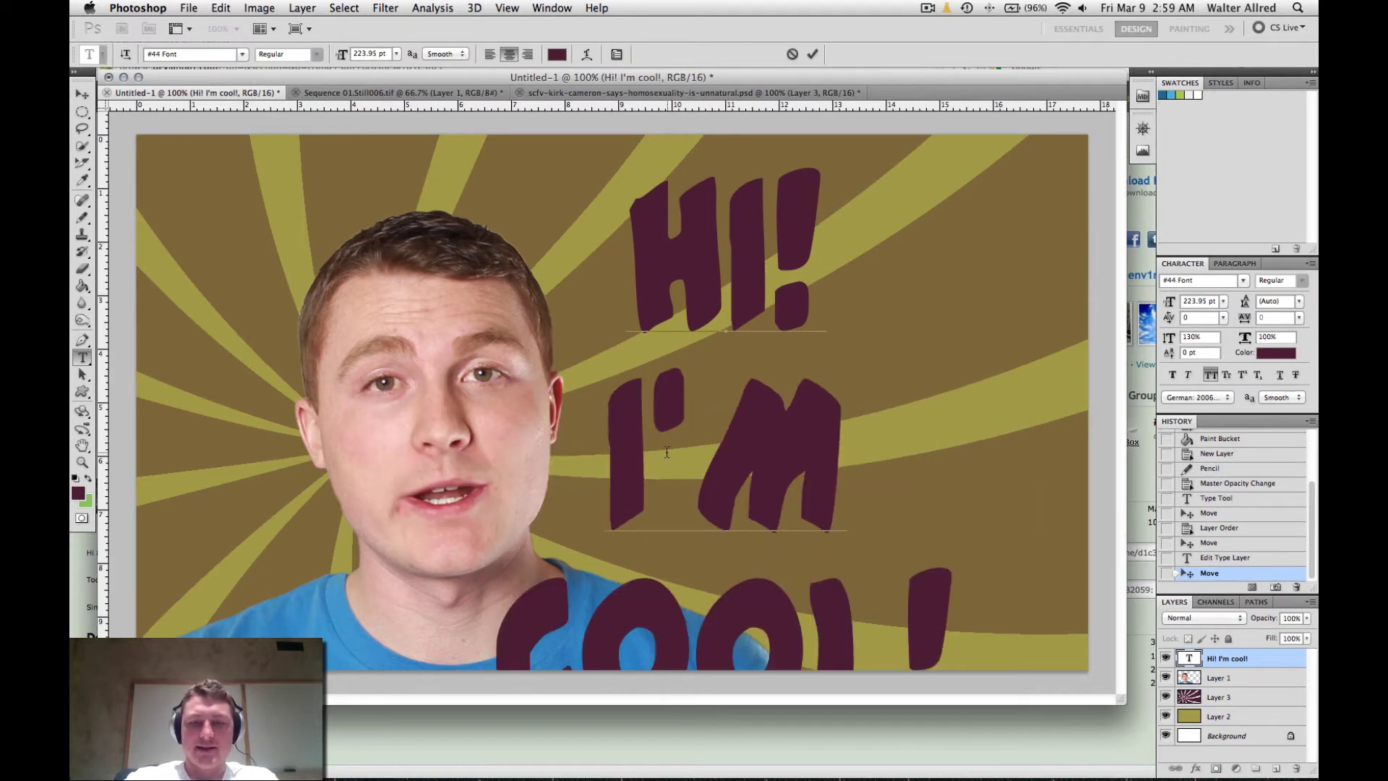
pyautogui.press('super+Return')
# Step: Scale the three-line text down to about 171 pt and position it in the empty area to the right of the head
pyautogui.press('v')
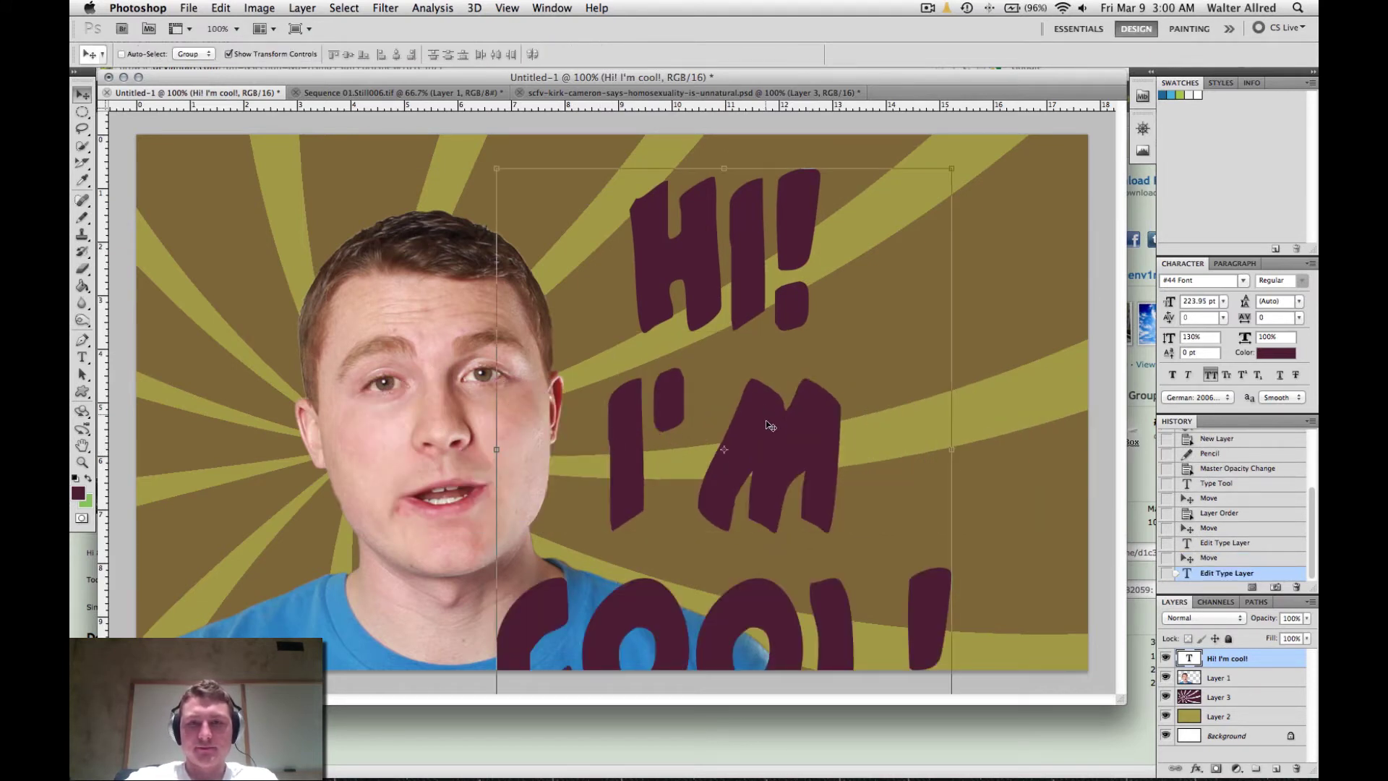
pyautogui.moveTo(768, 425); pyautogui.dragTo(806, 407)
pyautogui.moveTo(531, 151); pyautogui.dragTo(593, 184)
pyautogui.press('super+z')
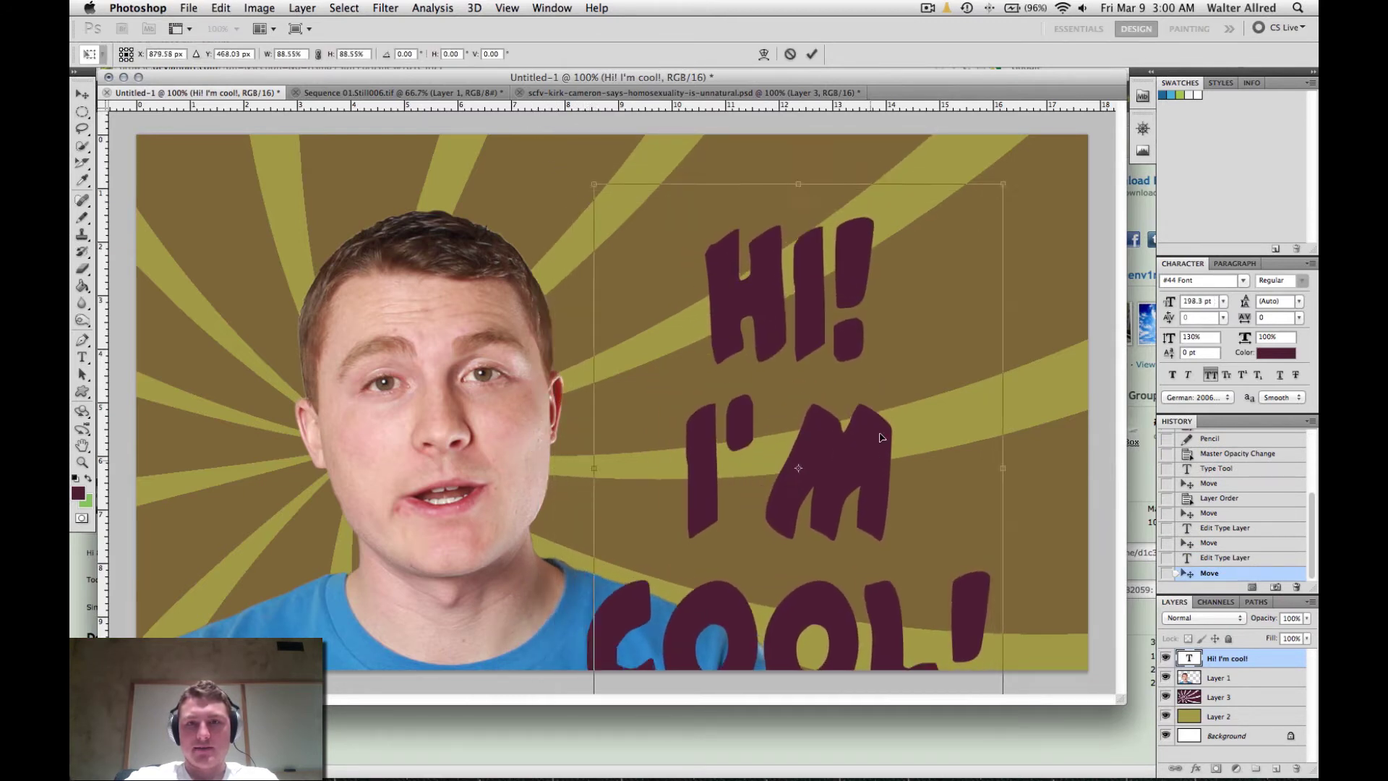
pyautogui.moveTo(880, 437); pyautogui.dragTo(912, 388)
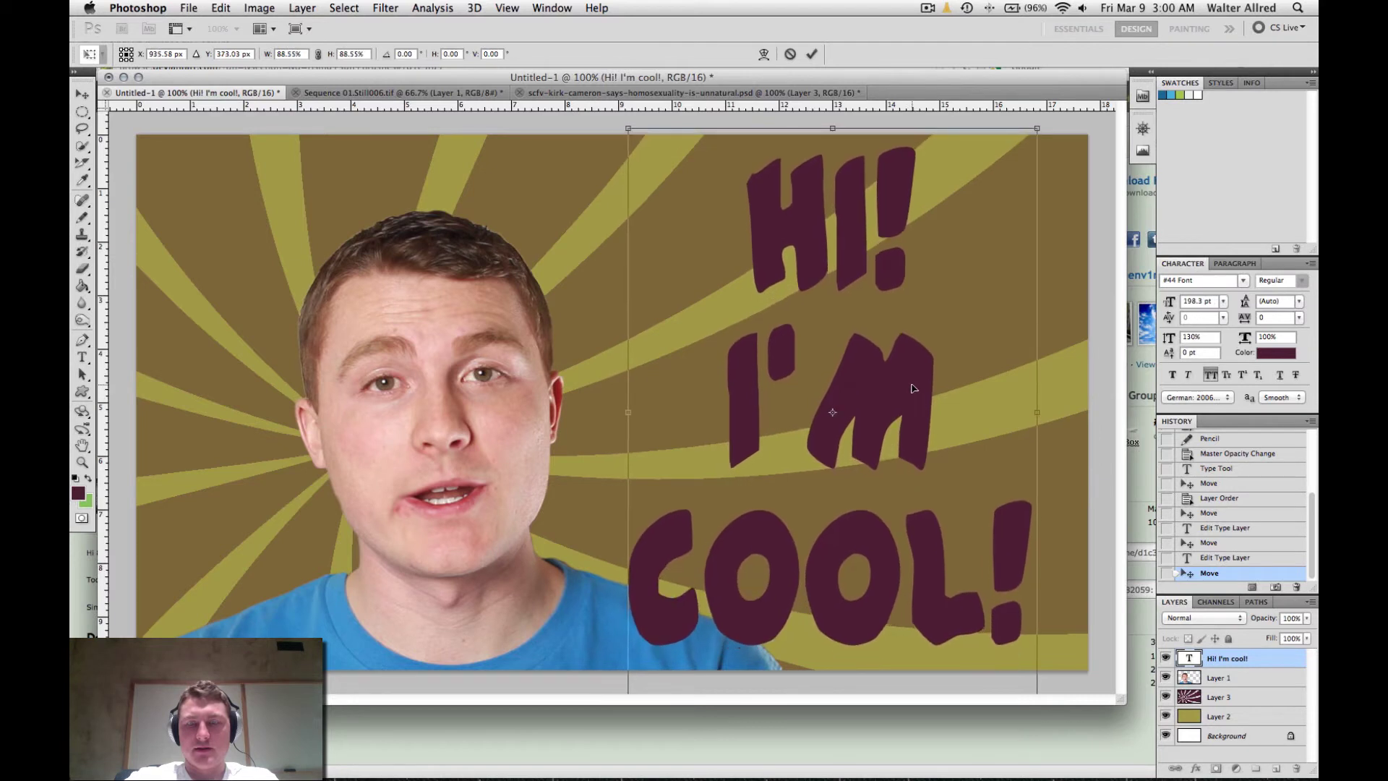
pyautogui.moveTo(627, 129); pyautogui.dragTo(682, 199)
pyautogui.moveTo(919, 426); pyautogui.dragTo(917, 373)
pyautogui.press('Return')
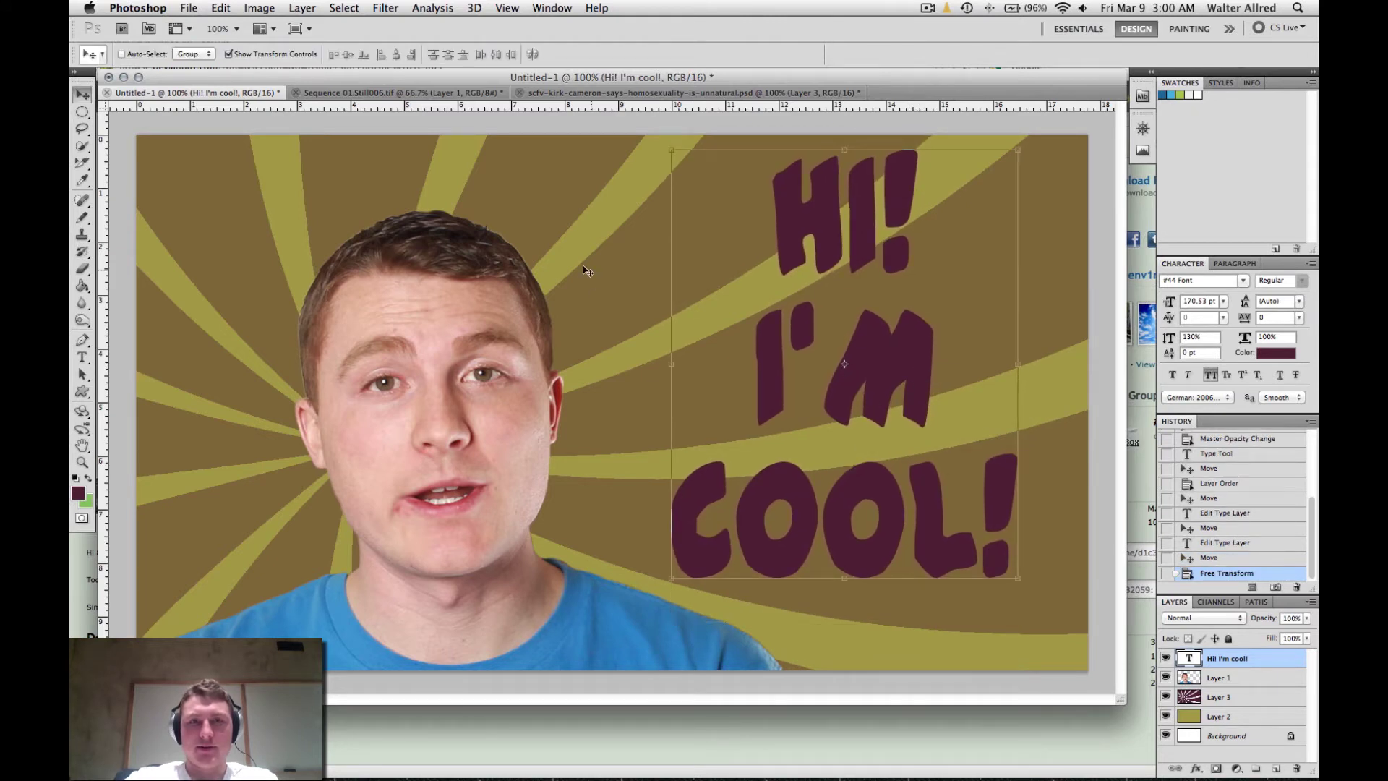
# Step: In scfv-kirk-cameron-says-homosexuality-is-unnatural.psd, copy the layer style of the portrait on Layer 4
pyautogui.click(533, 131)
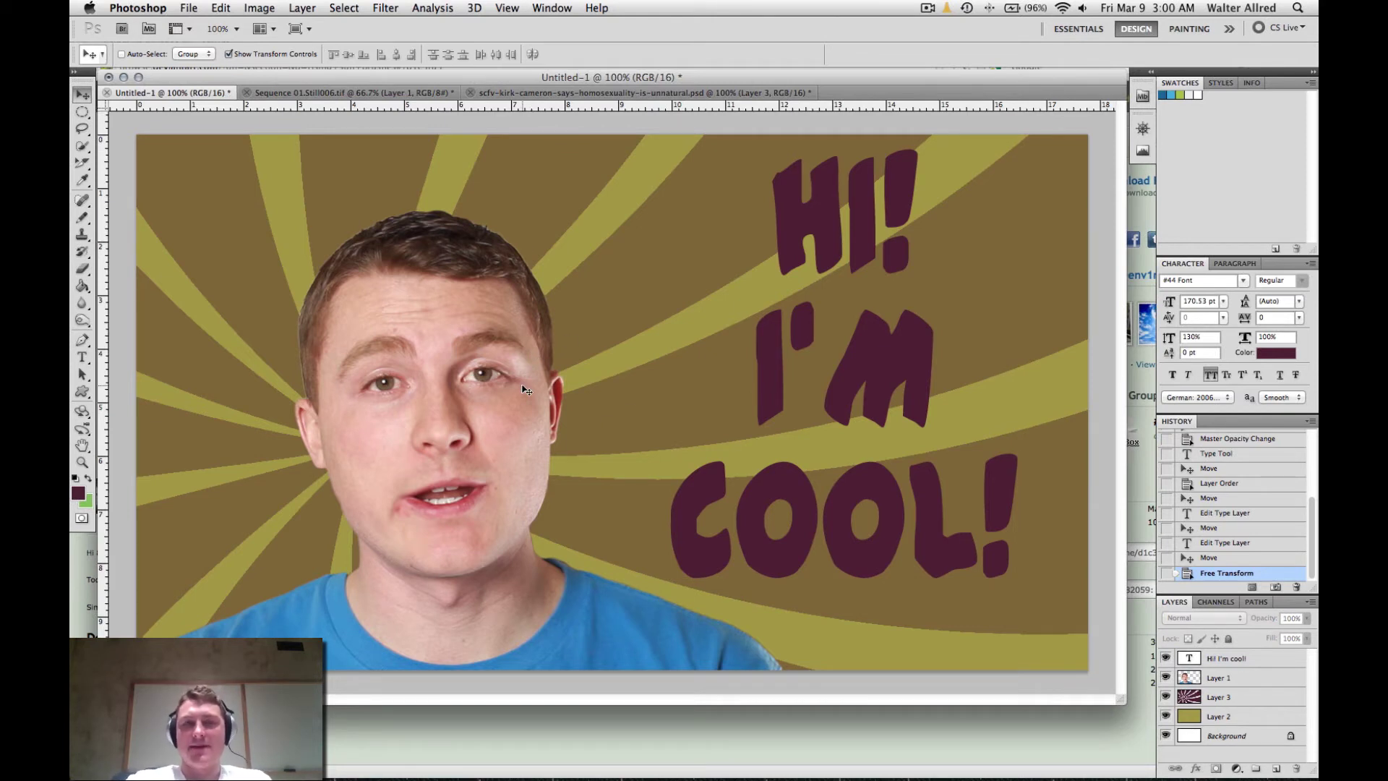
pyautogui.click(591, 93)
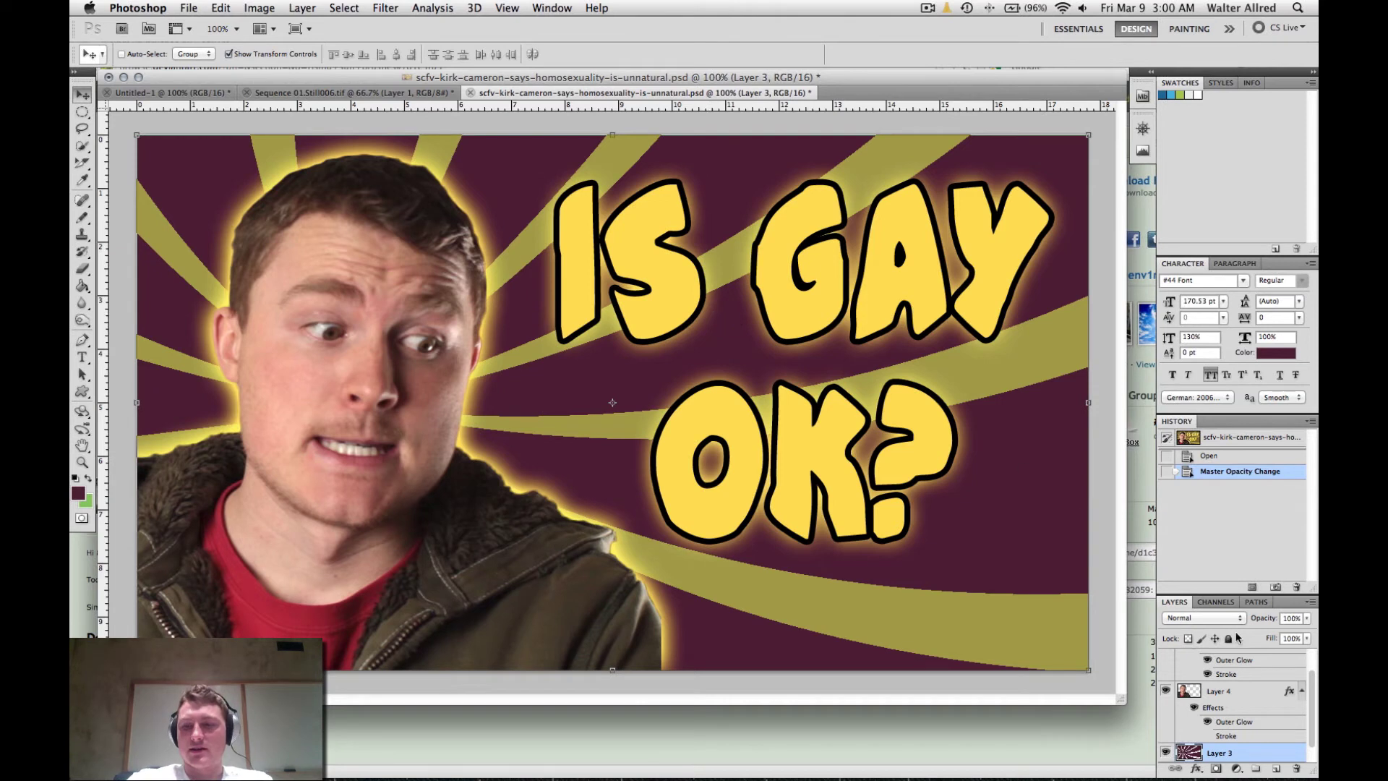
pyautogui.scroll(-1, 1261, 686)
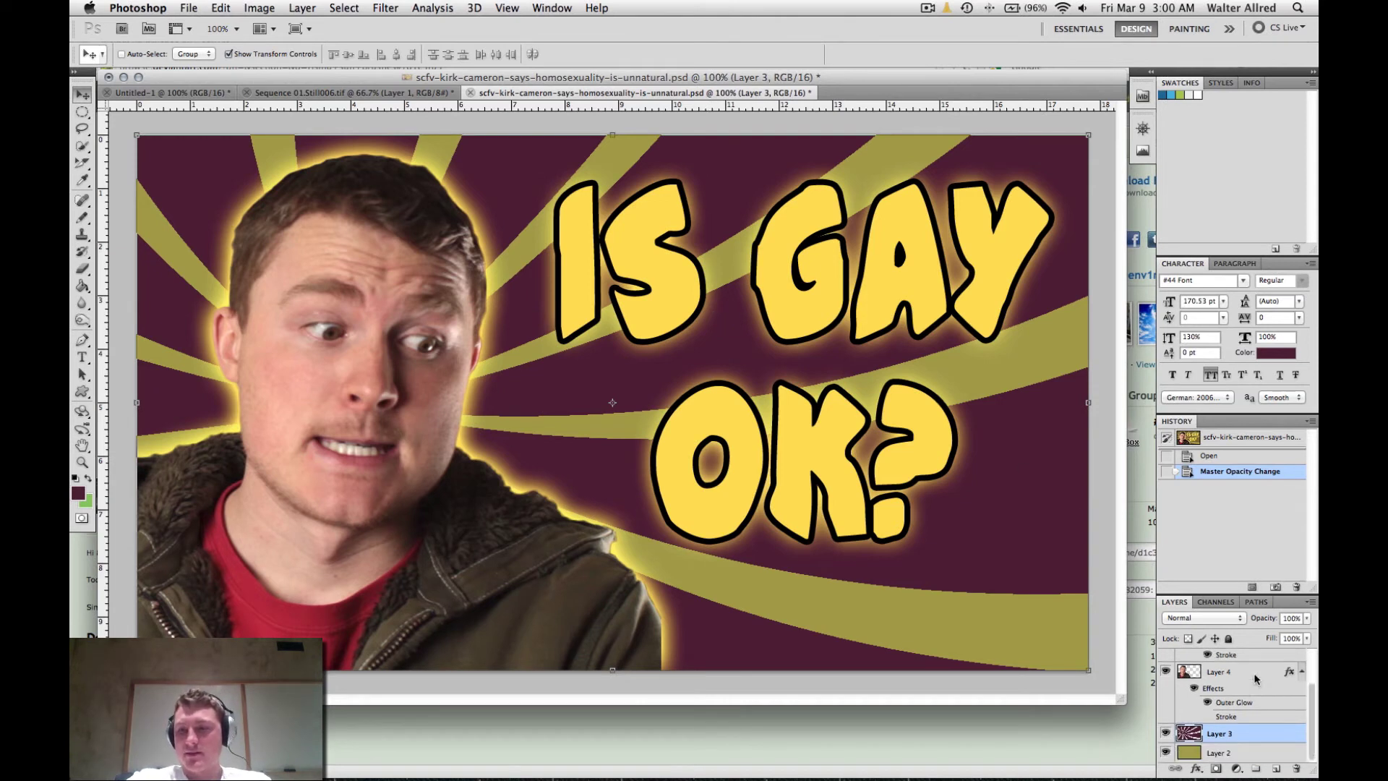
pyautogui.click(1228, 672)
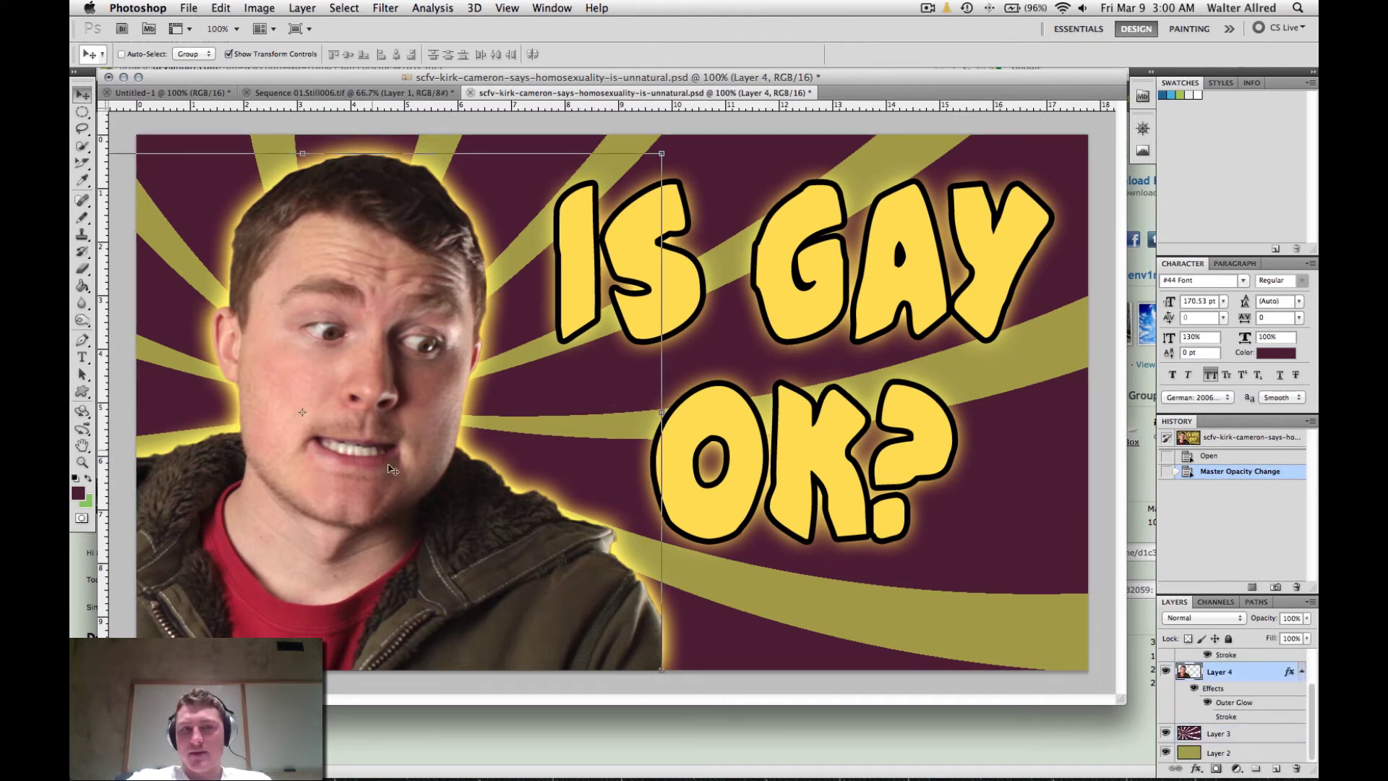
pyautogui.rightClick(1256, 675)
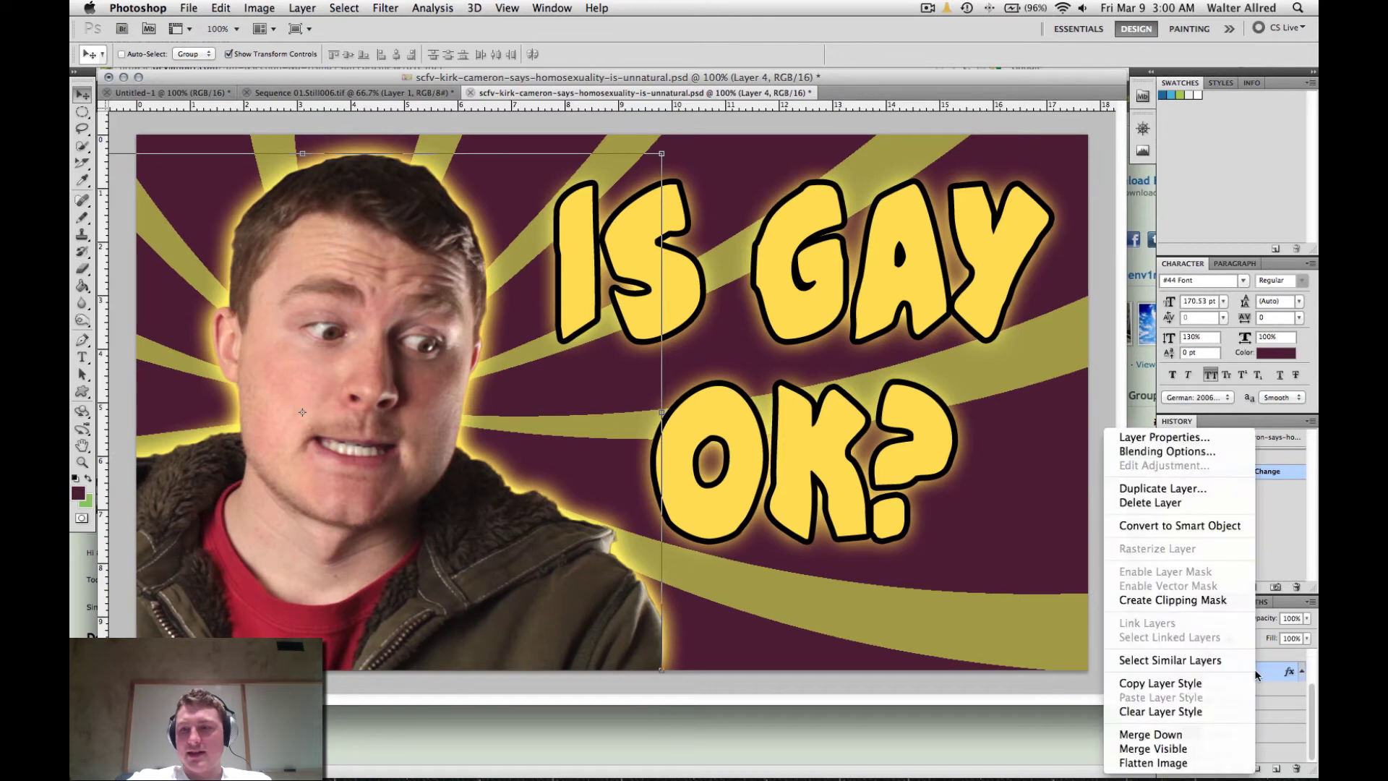
pyautogui.click(1159, 683)
# Step: In the Untitled-1 document, paste the copied layer style onto the presenter's cutout on Layer 1
pyautogui.click(172, 92)
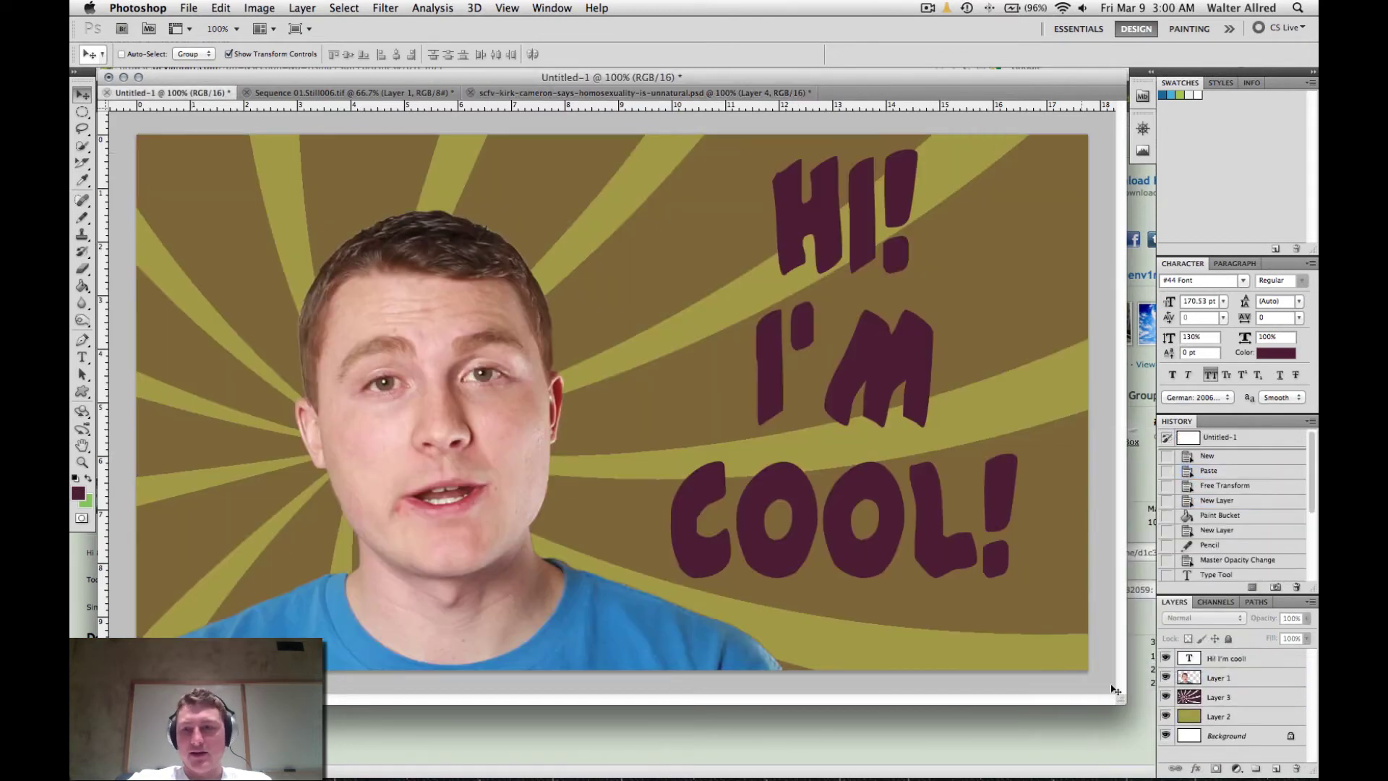
pyautogui.click(1258, 681)
pyautogui.rightClick(1254, 677)
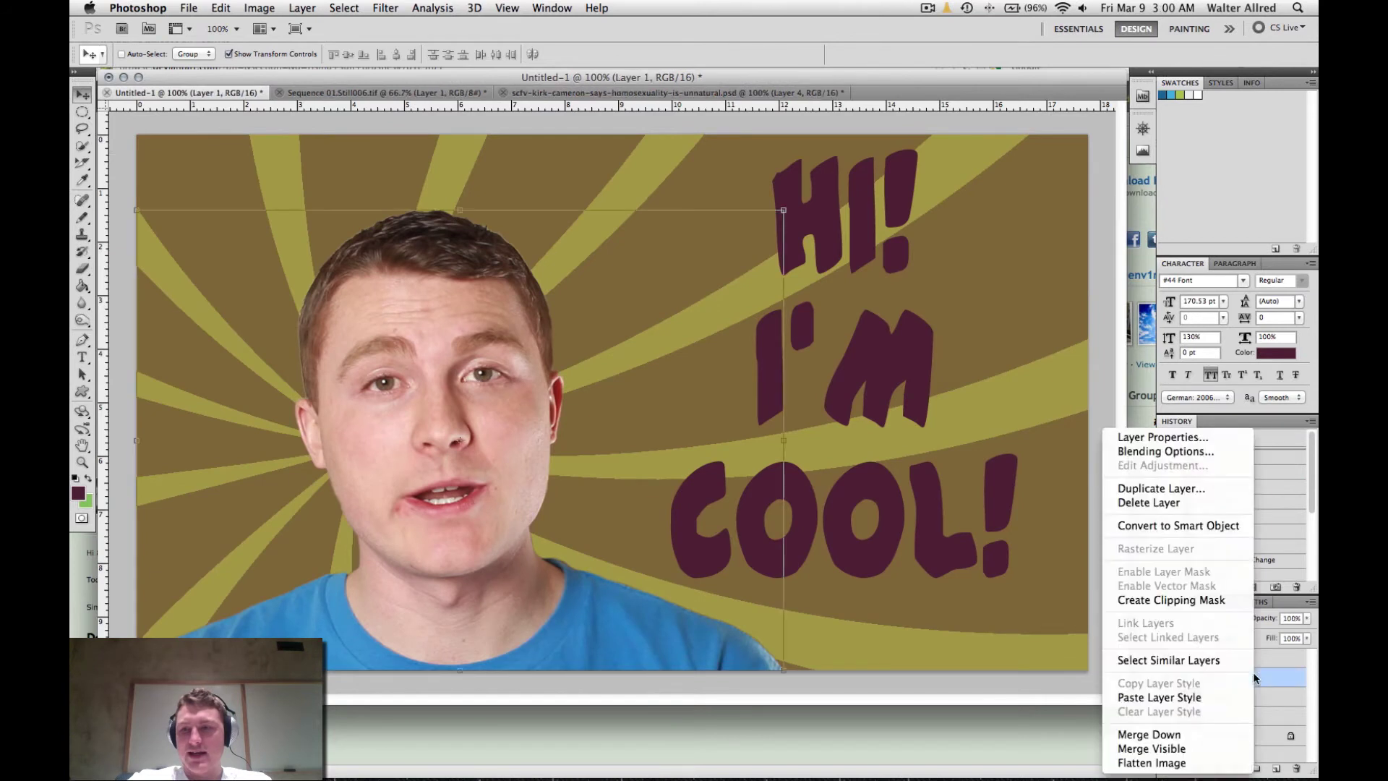
pyautogui.click(1180, 697)
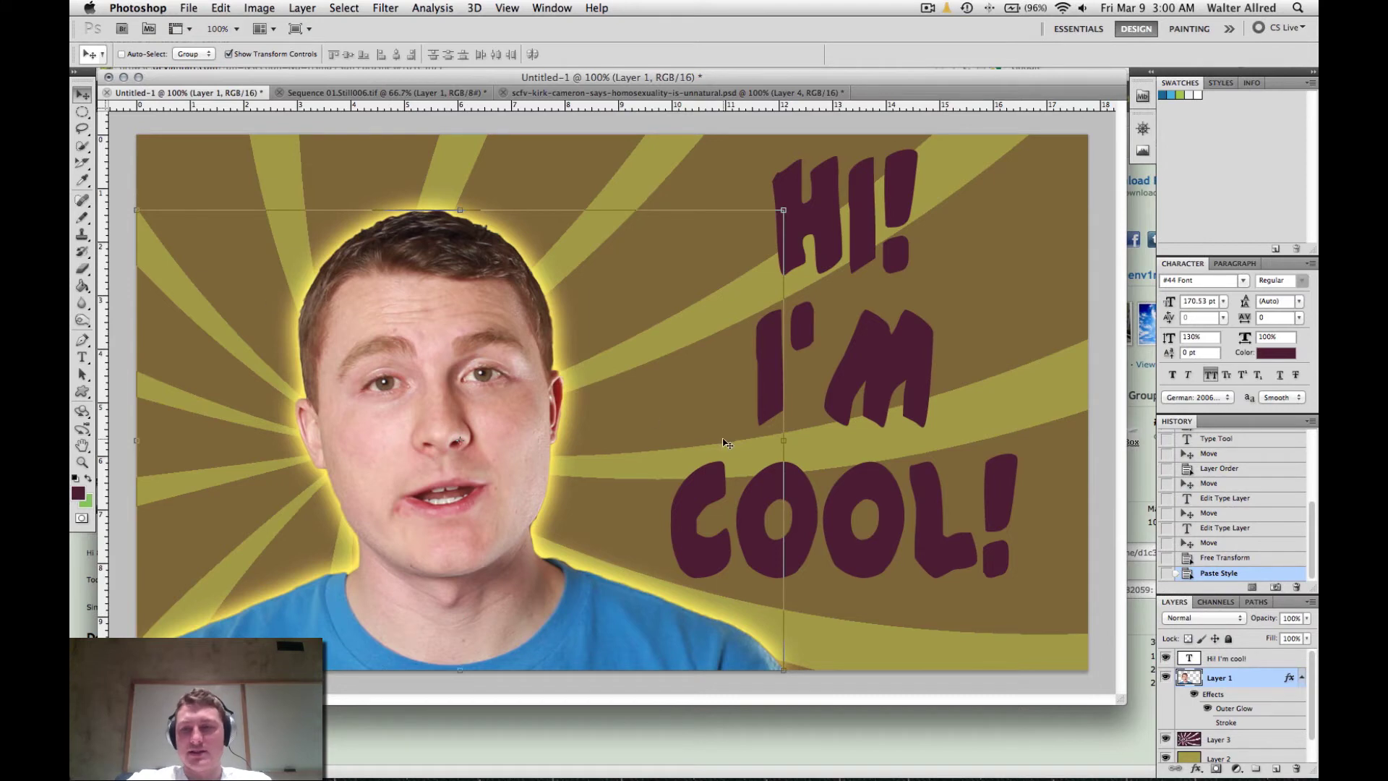
# Step: Examine the cutout layer's Outer Glow settings and its glow colour, accepting both dialogs
pyautogui.doubleClick(1297, 692)
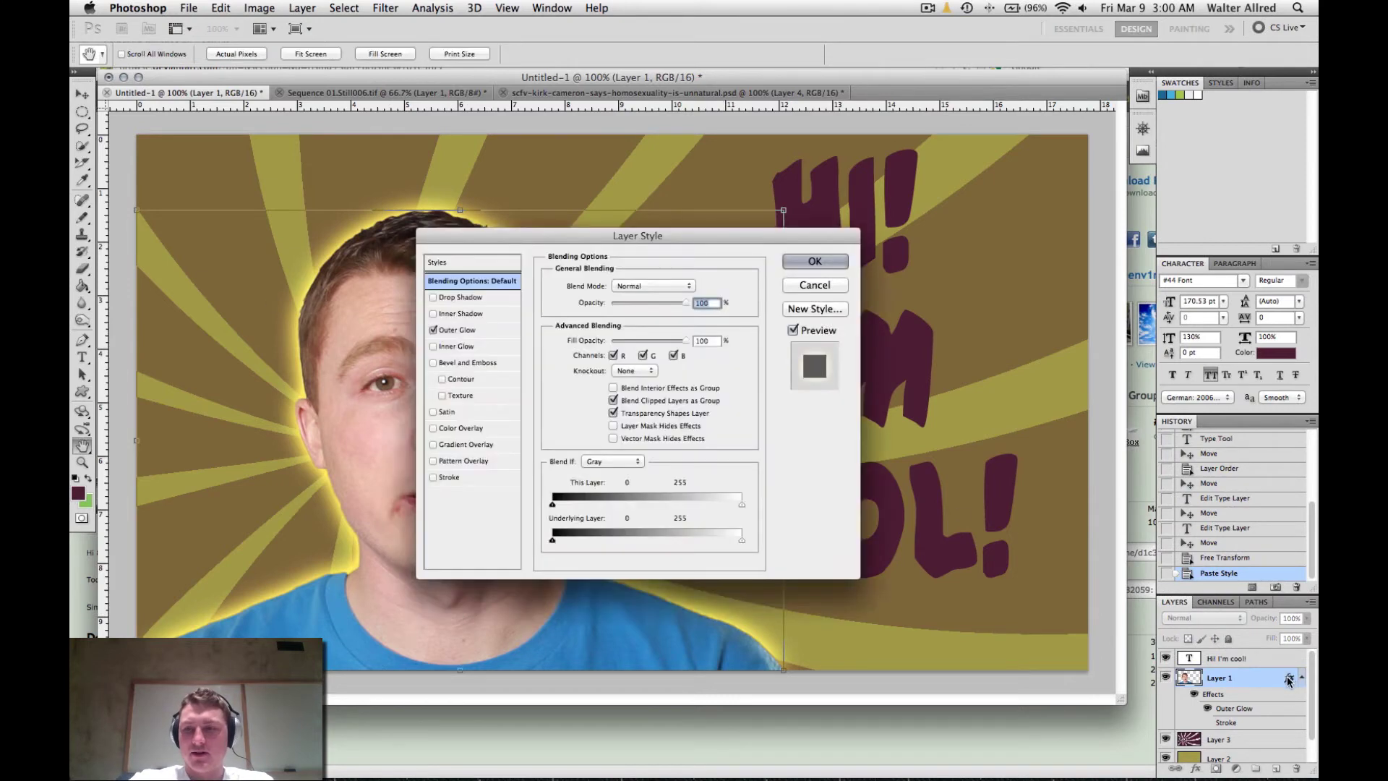
pyautogui.moveTo(679, 232); pyautogui.dragTo(786, 220)
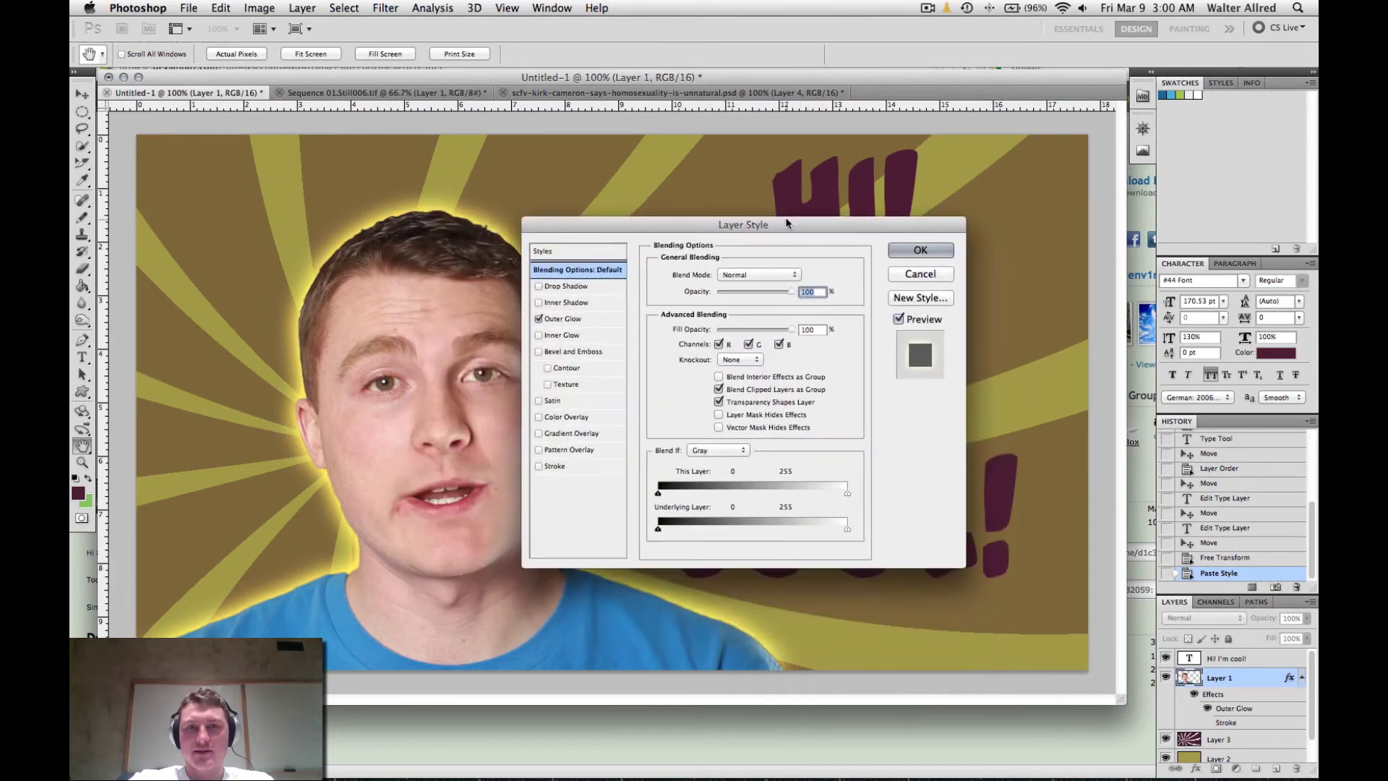
pyautogui.click(596, 319)
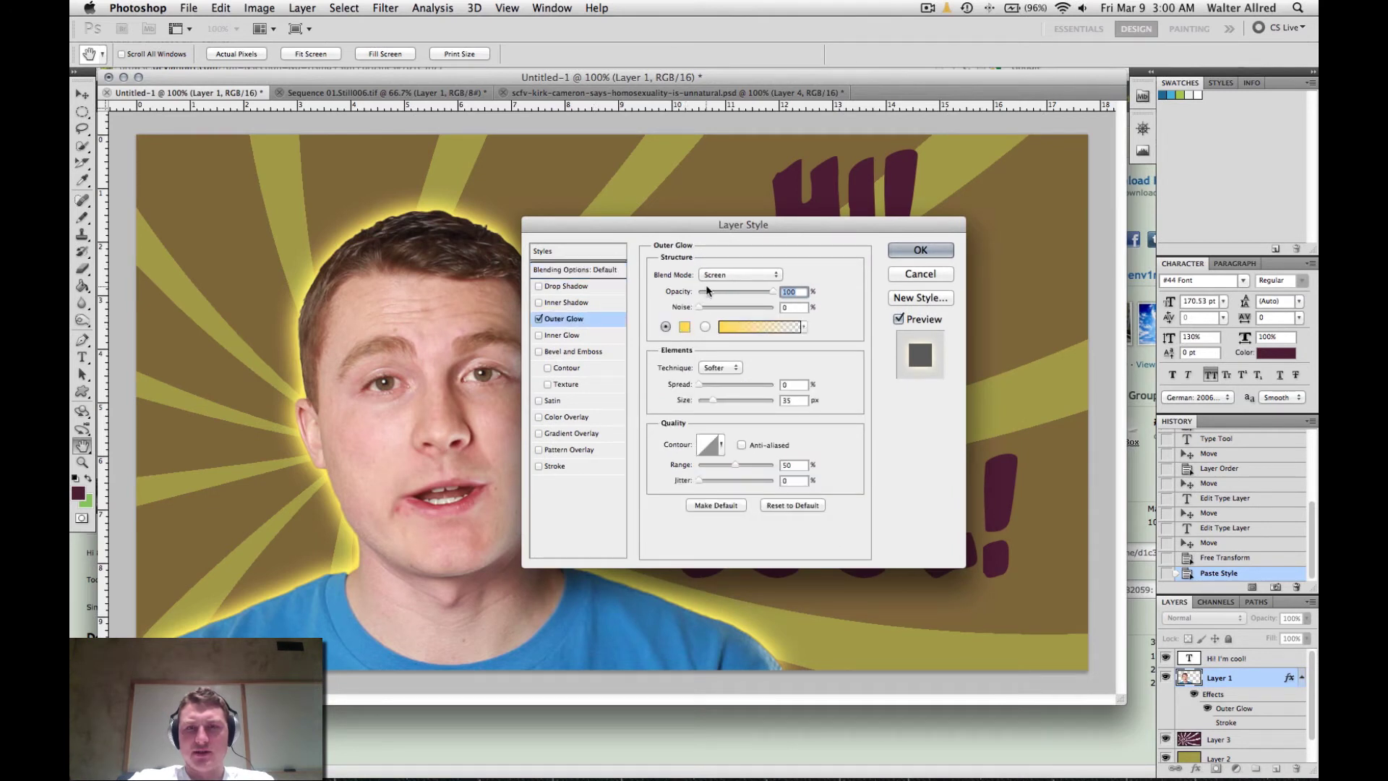
pyautogui.click(685, 327)
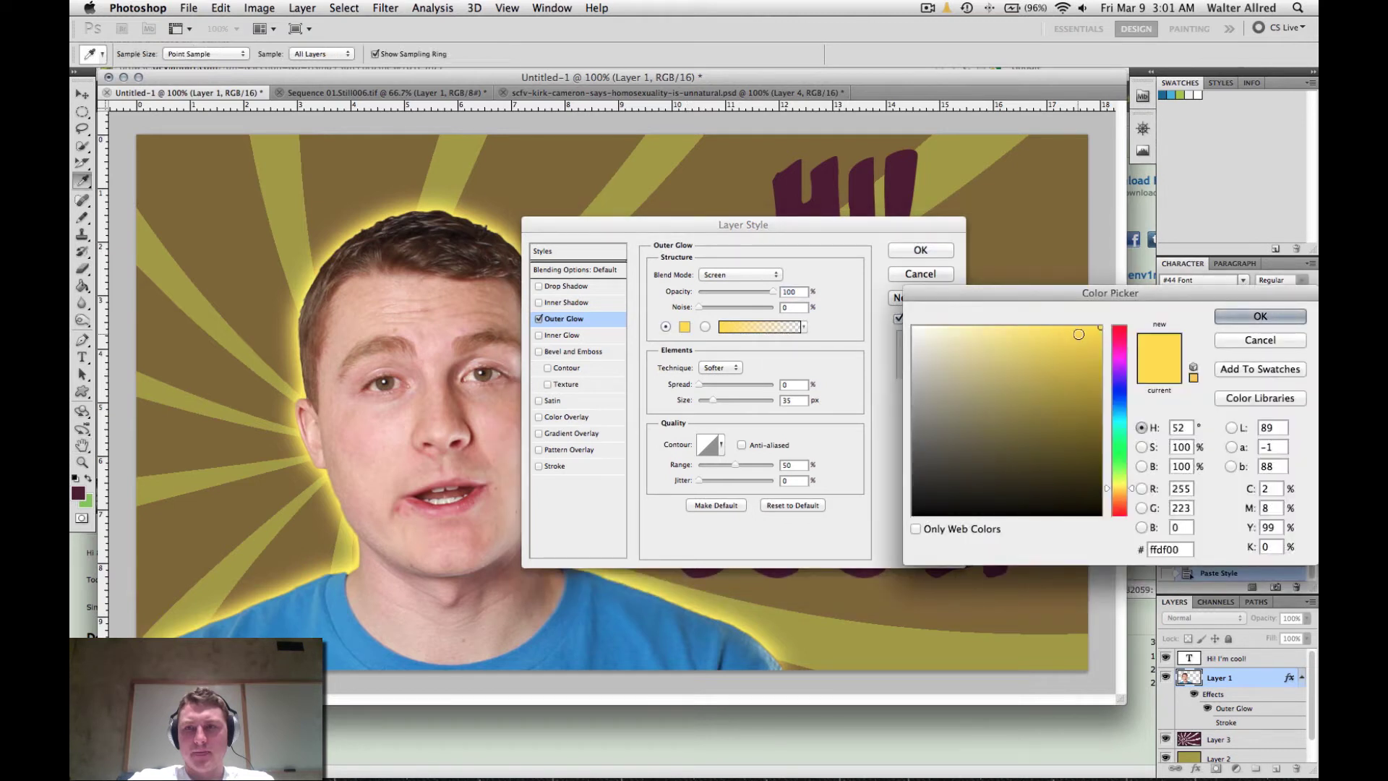
pyautogui.click(1260, 316)
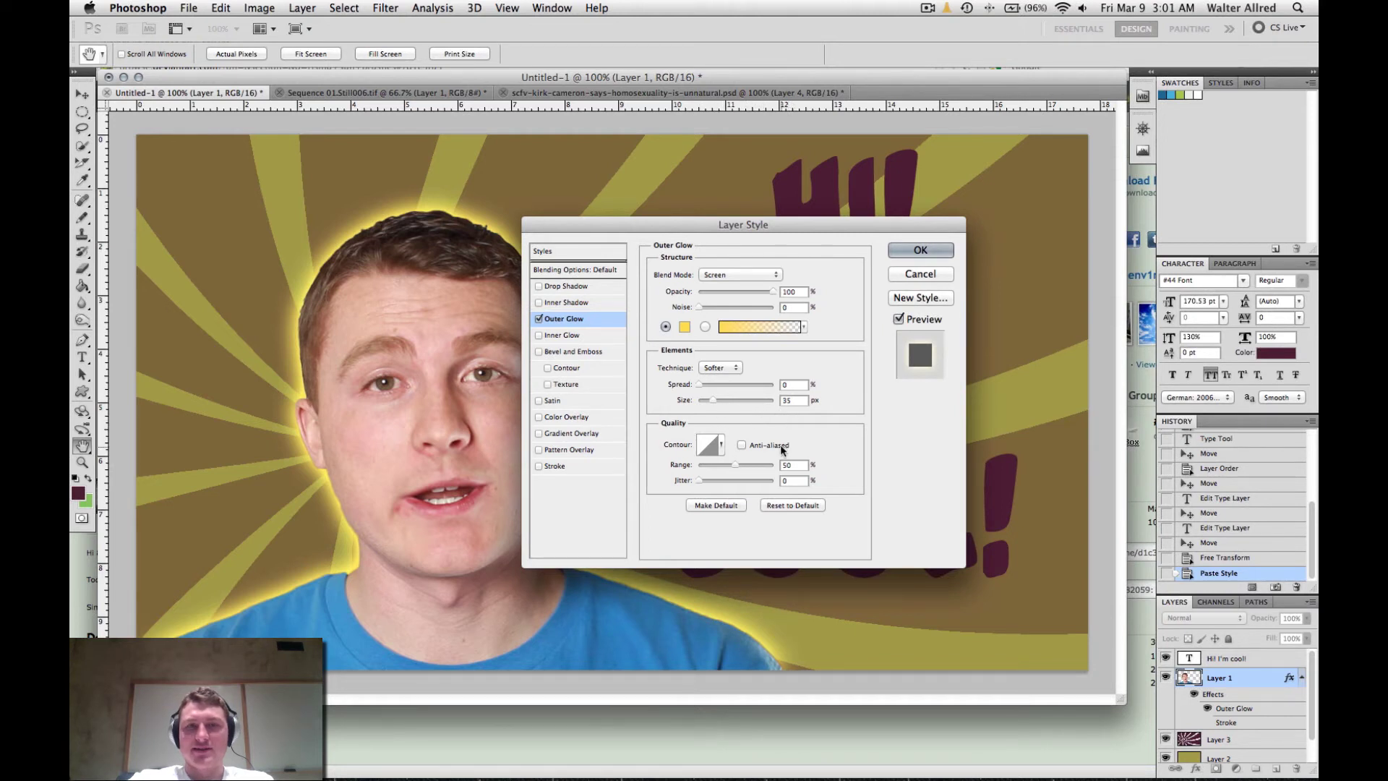
pyautogui.click(916, 249)
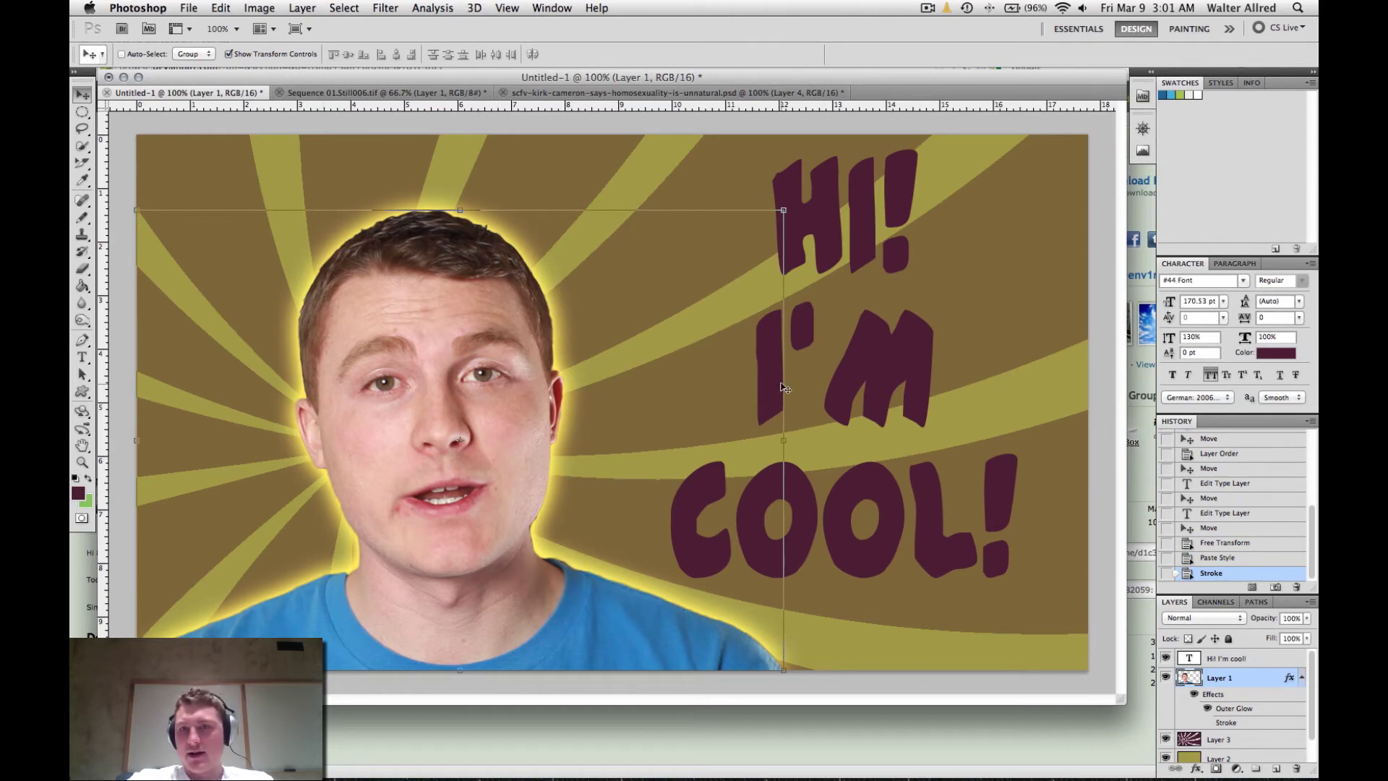
# Step: Copy the layer style of the "is gay ok?" text in the other document onto the "Hi! I'm cool!" text layer in Untitled-1
pyautogui.click(674, 93)
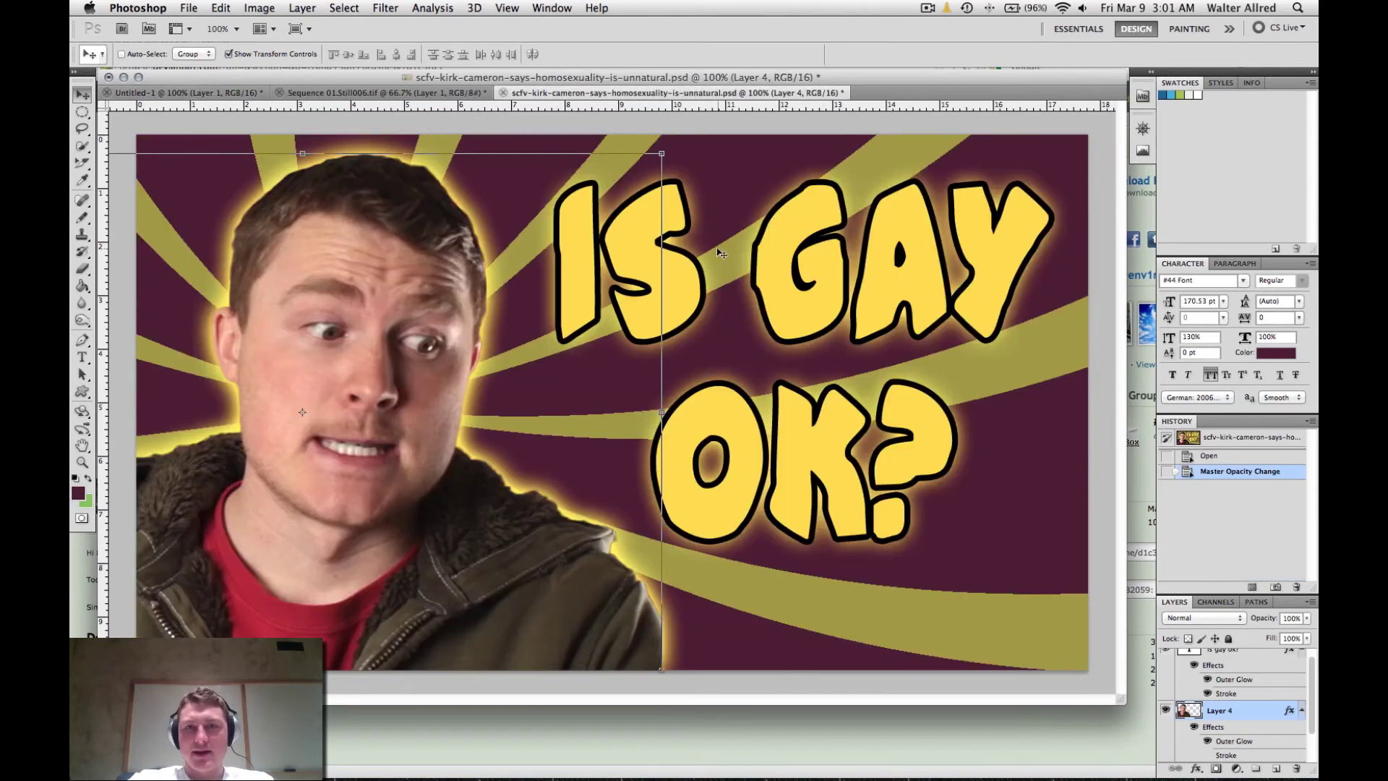
pyautogui.scroll(1, 1232, 717)
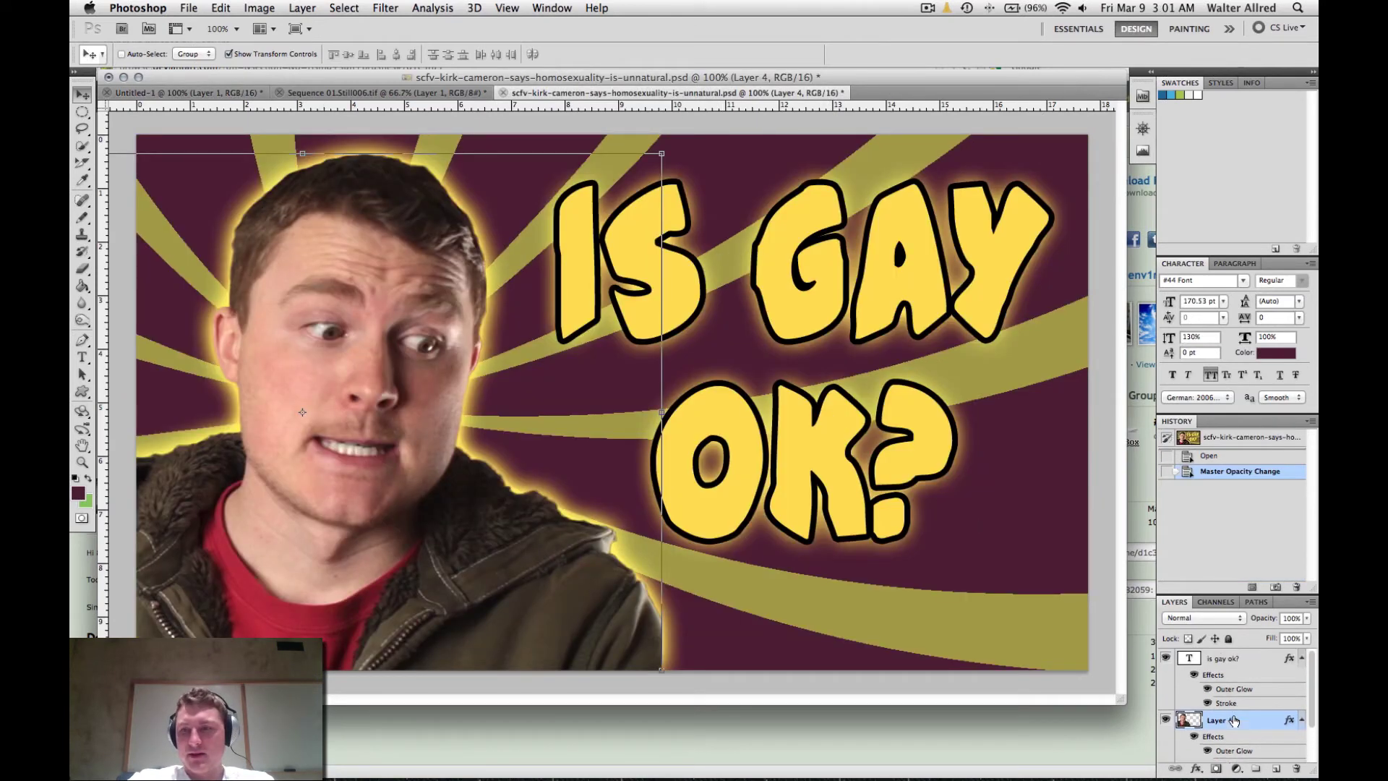
pyautogui.click(1261, 657)
pyautogui.rightClick(1261, 658)
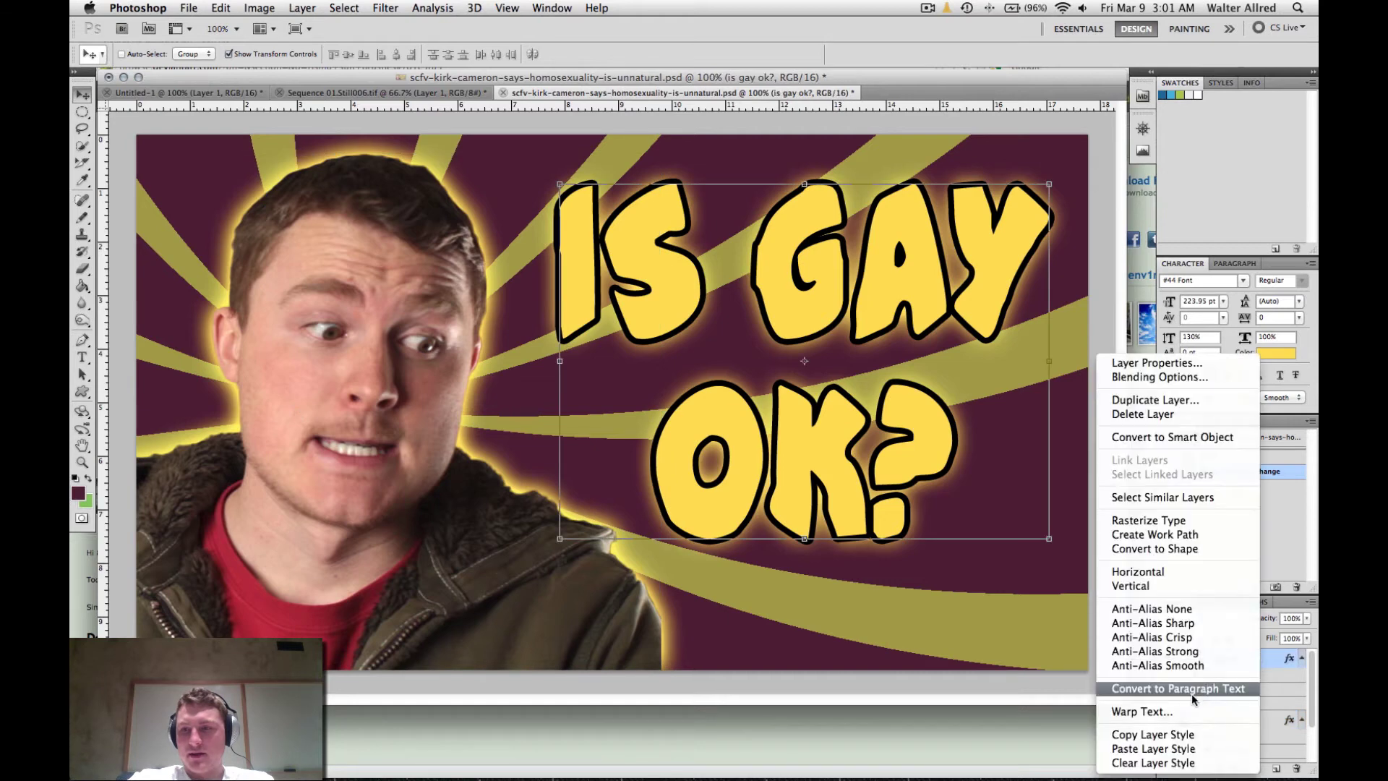
pyautogui.click(1153, 734)
pyautogui.click(188, 93)
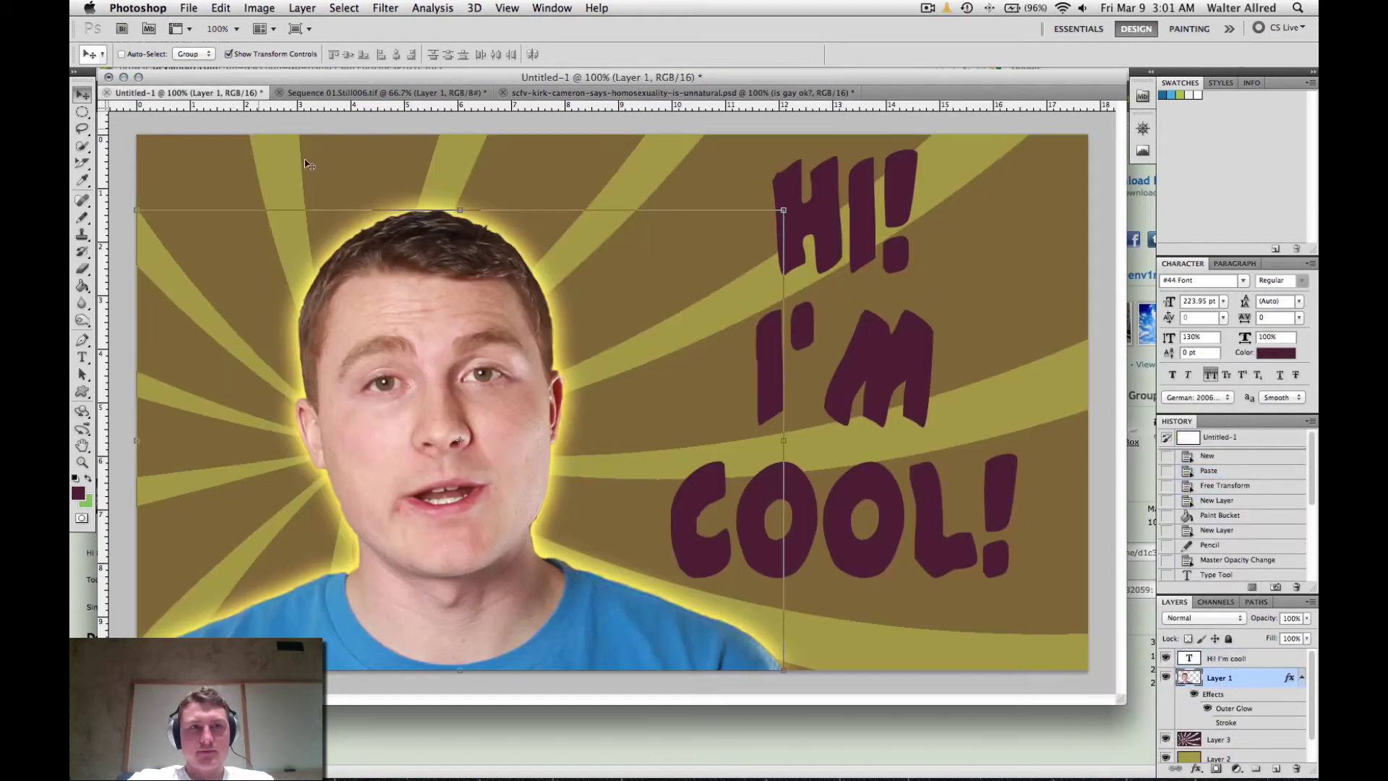
pyautogui.click(1272, 658)
pyautogui.rightClick(1272, 656)
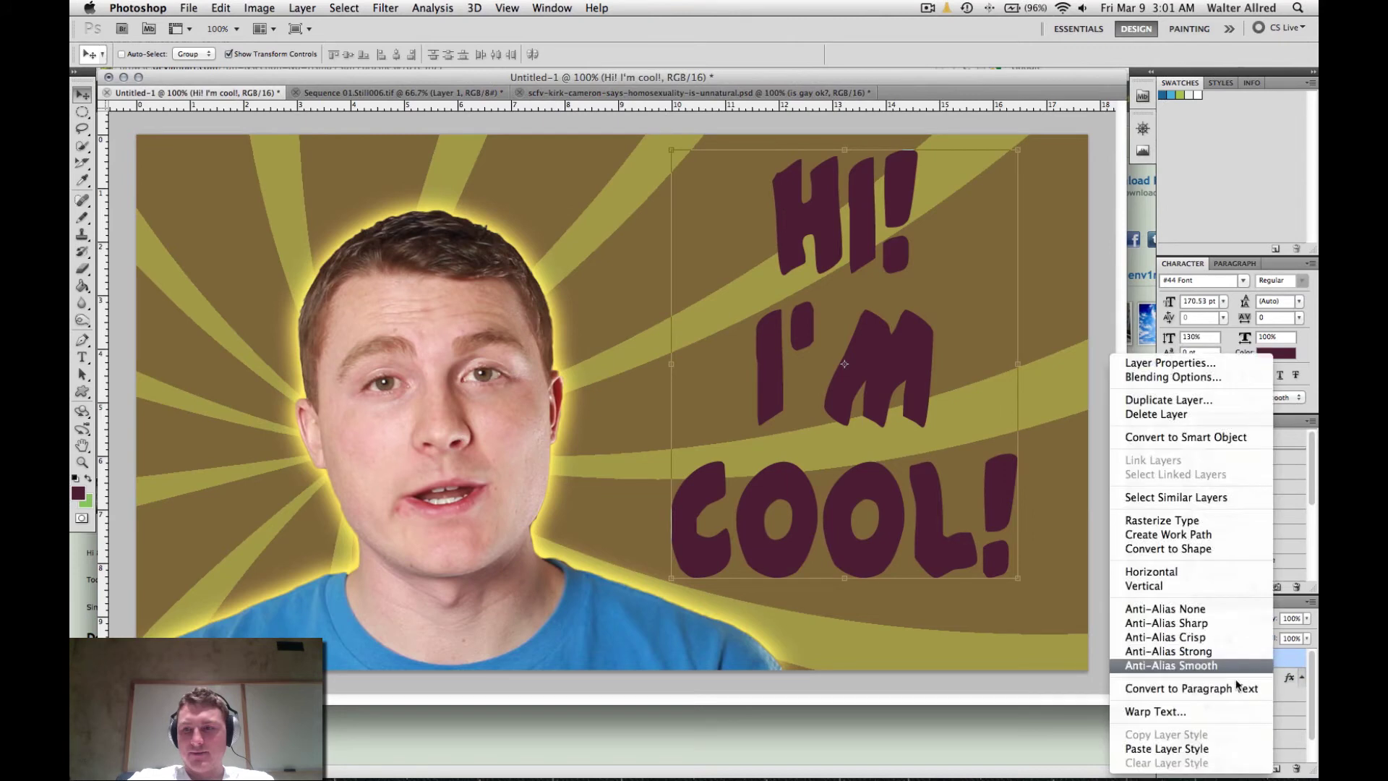
pyautogui.click(1166, 749)
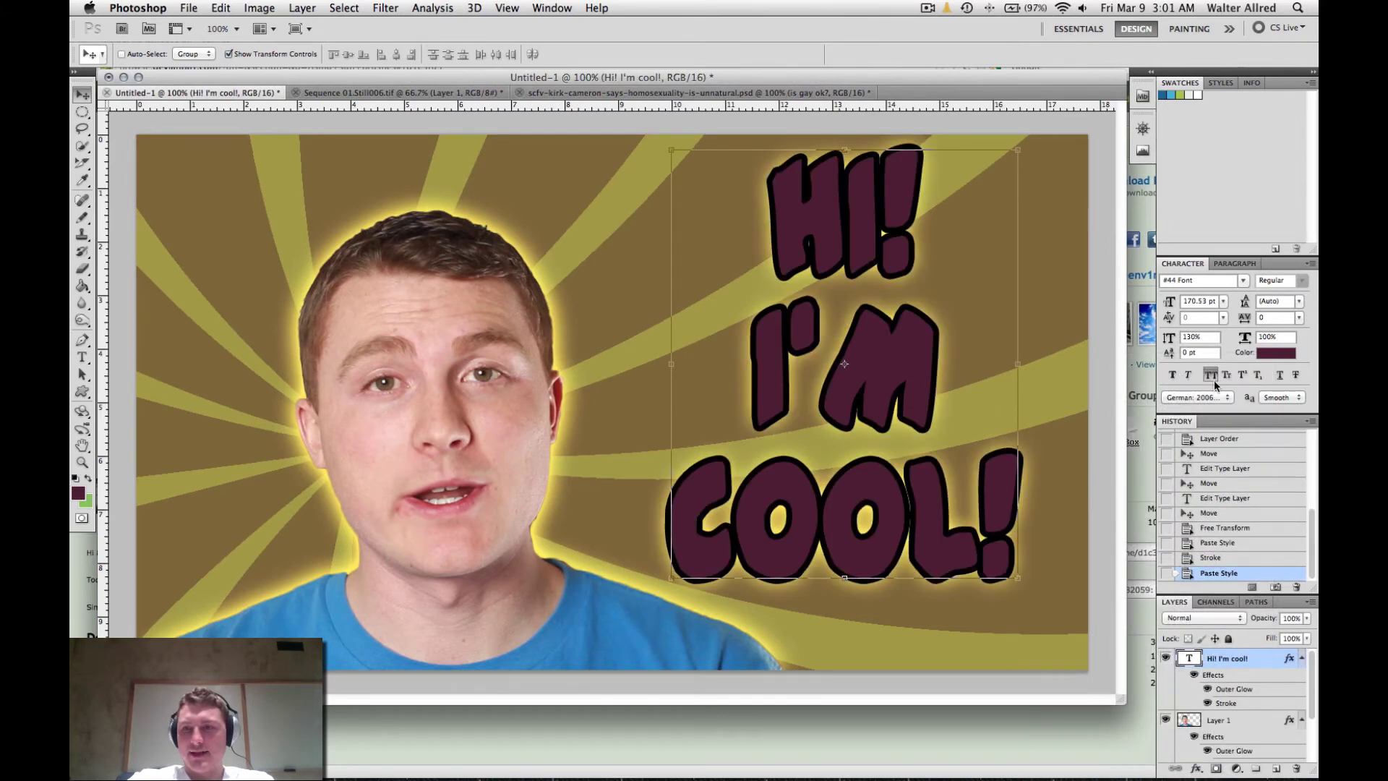
# Step: Change the colour of the "HI! I'M COOL!" text to bright yellow #ffea00
pyautogui.click(1273, 356)
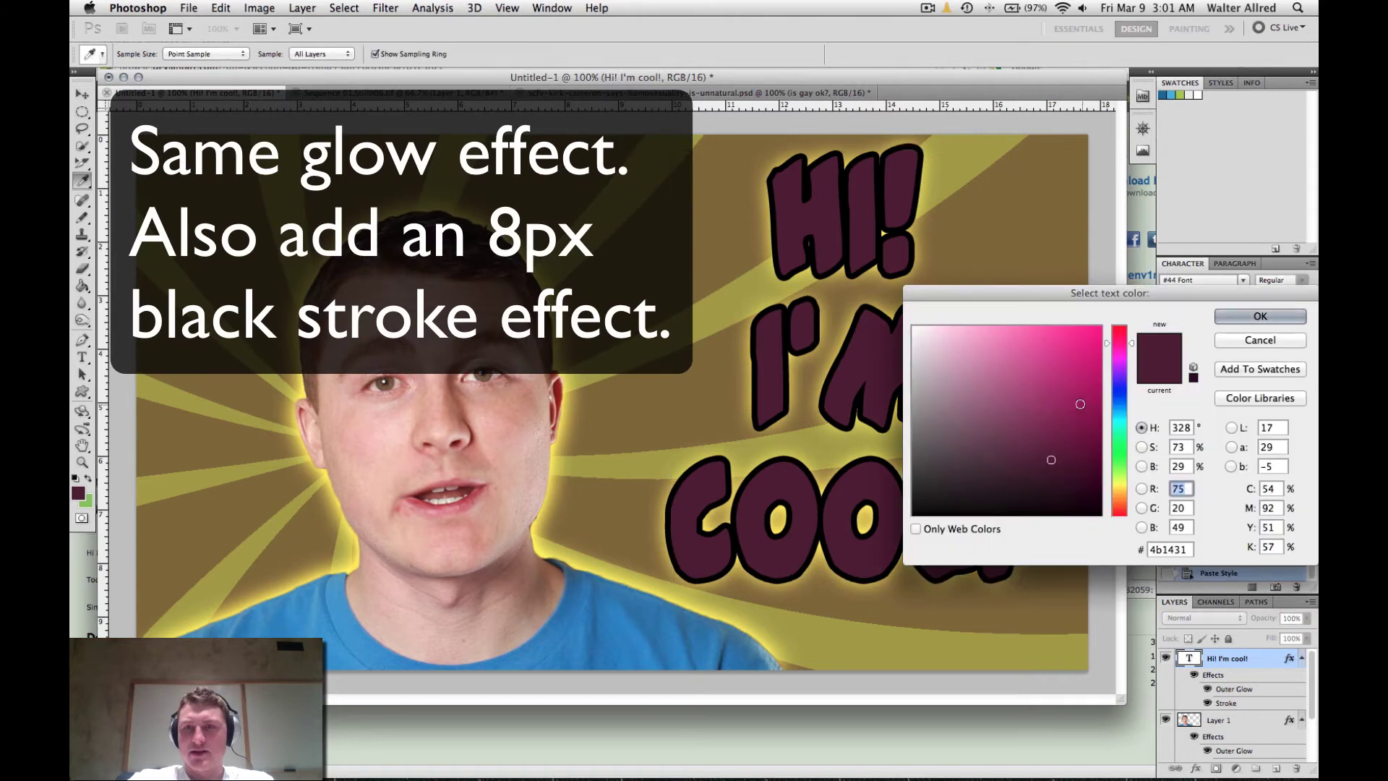
pyautogui.click(1119, 487)
pyautogui.moveTo(1046, 394)
pyautogui.mouseDown()
pyautogui.moveTo(1090, 333)
pyautogui.moveTo(1138, 334)
pyautogui.mouseUp()
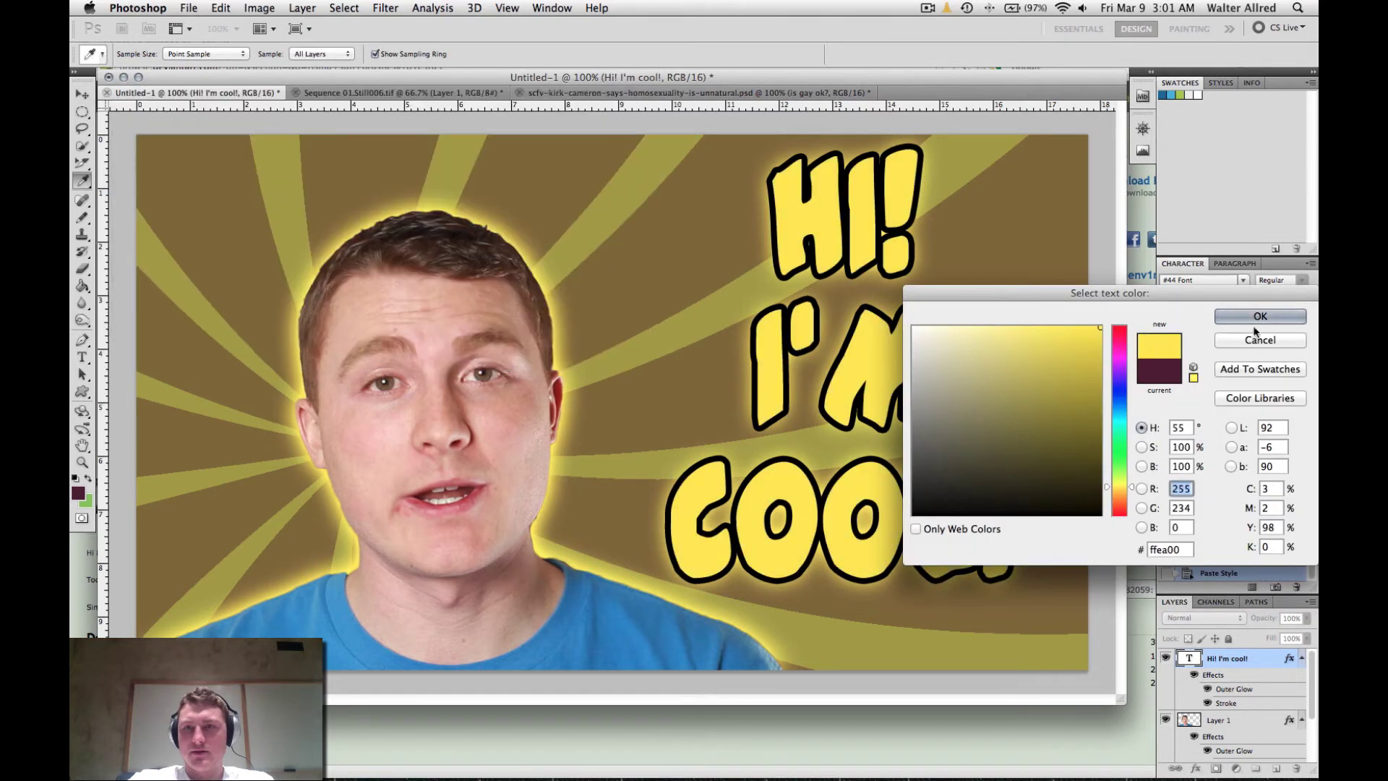
pyautogui.click(1260, 316)
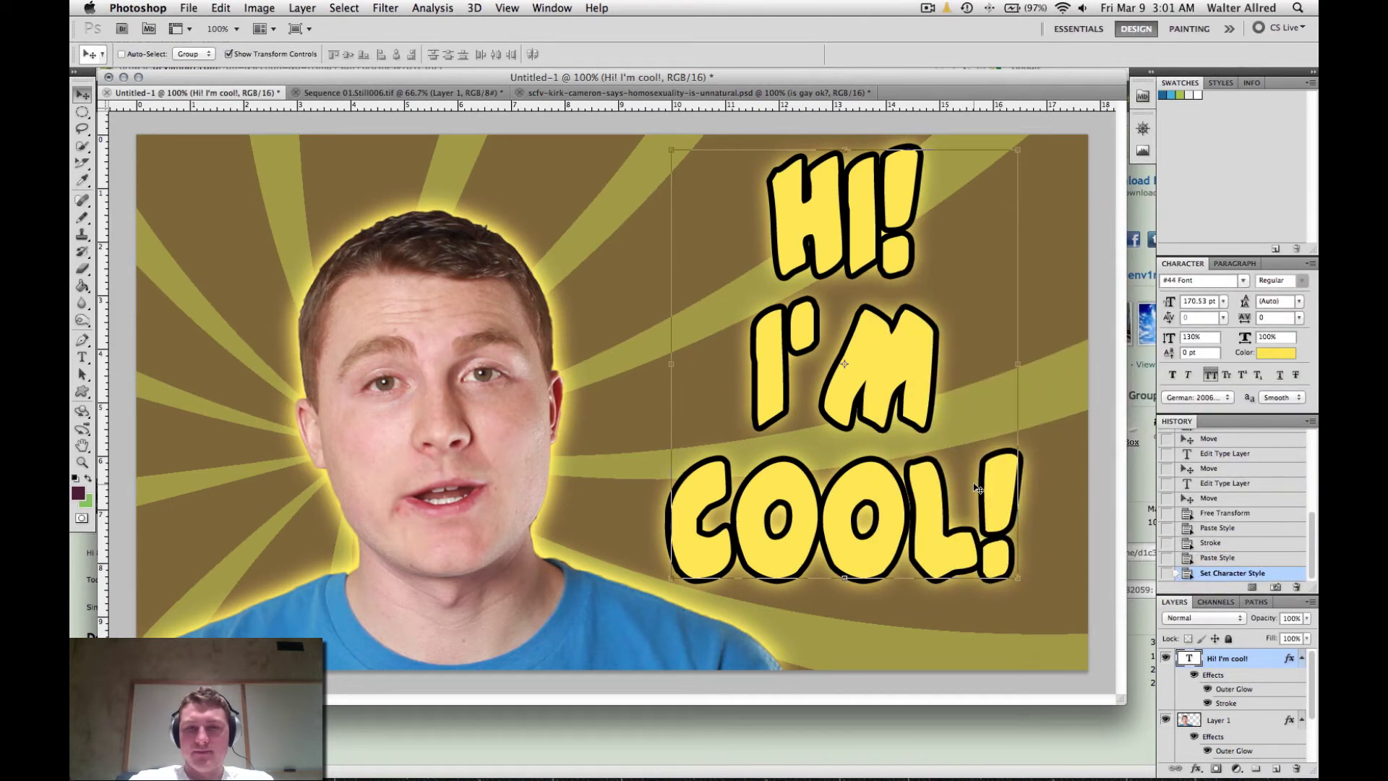
# Step: Reposition the title text slightly lower beside the head and nudge the presenter's cutout slightly to the left
pyautogui.hotkey('ctrl', 'alt', 'a')
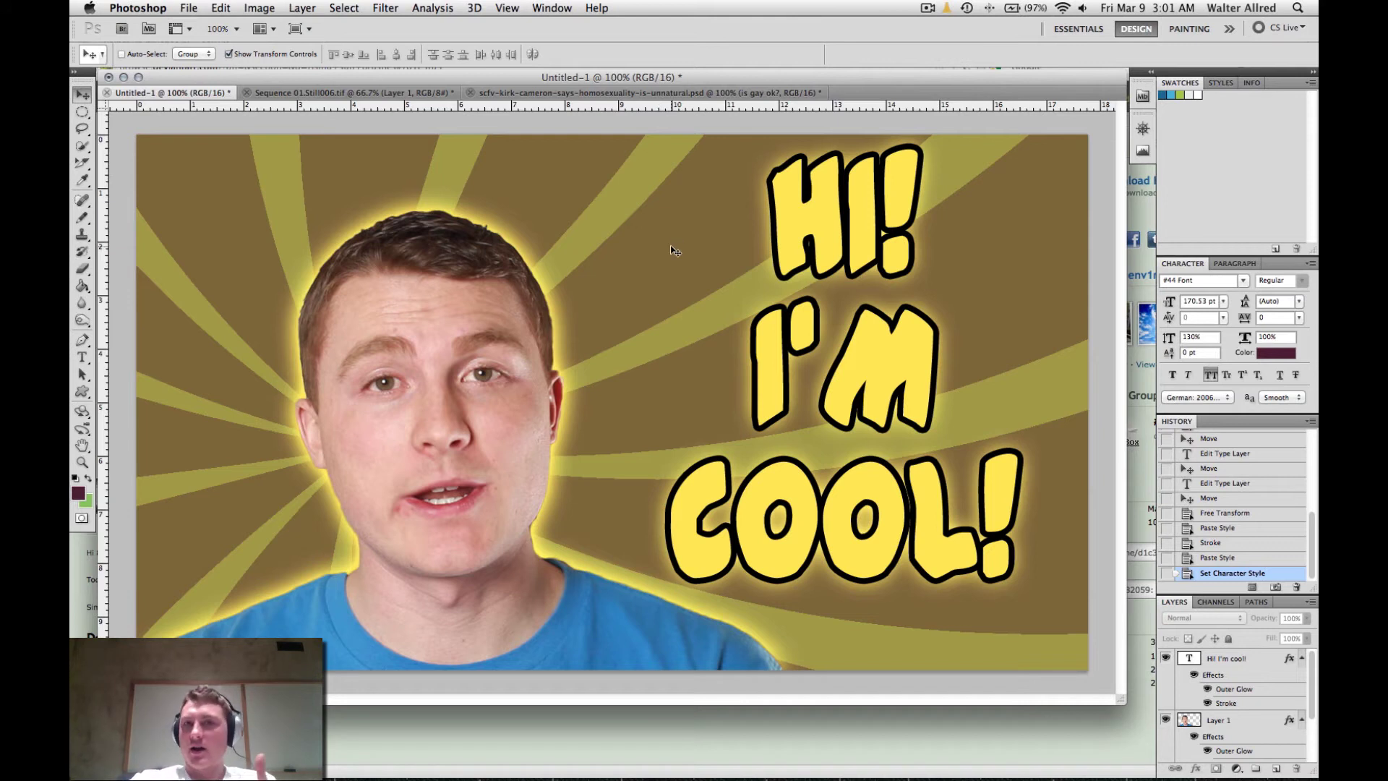
pyautogui.keyDown('super'); pyautogui.click(867, 369); pyautogui.keyUp('super')
pyautogui.moveTo(892, 370); pyautogui.dragTo(956, 356)
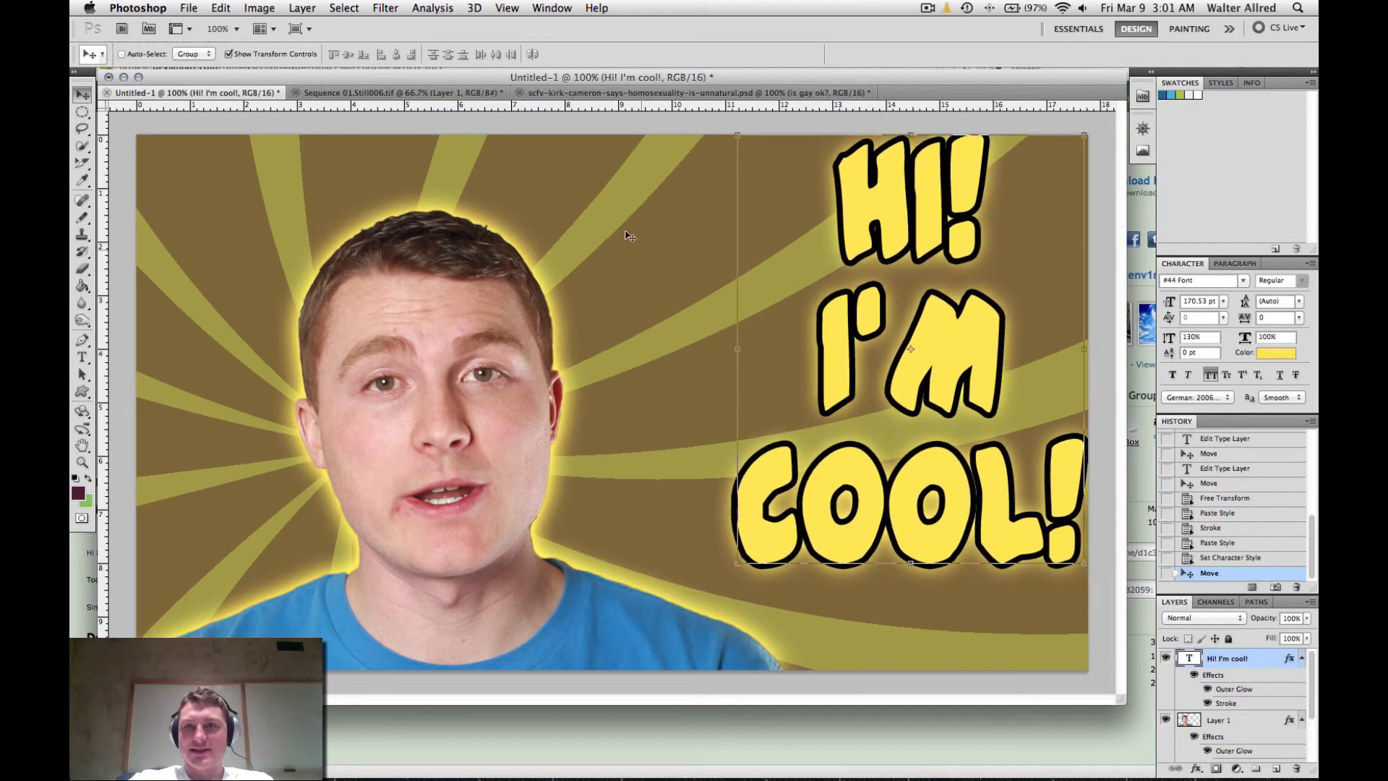
pyautogui.keyDown('super'); pyautogui.click(555, 123); pyautogui.keyUp('super')
pyautogui.keyDown('super'); pyautogui.click(858, 250); pyautogui.keyUp('super')
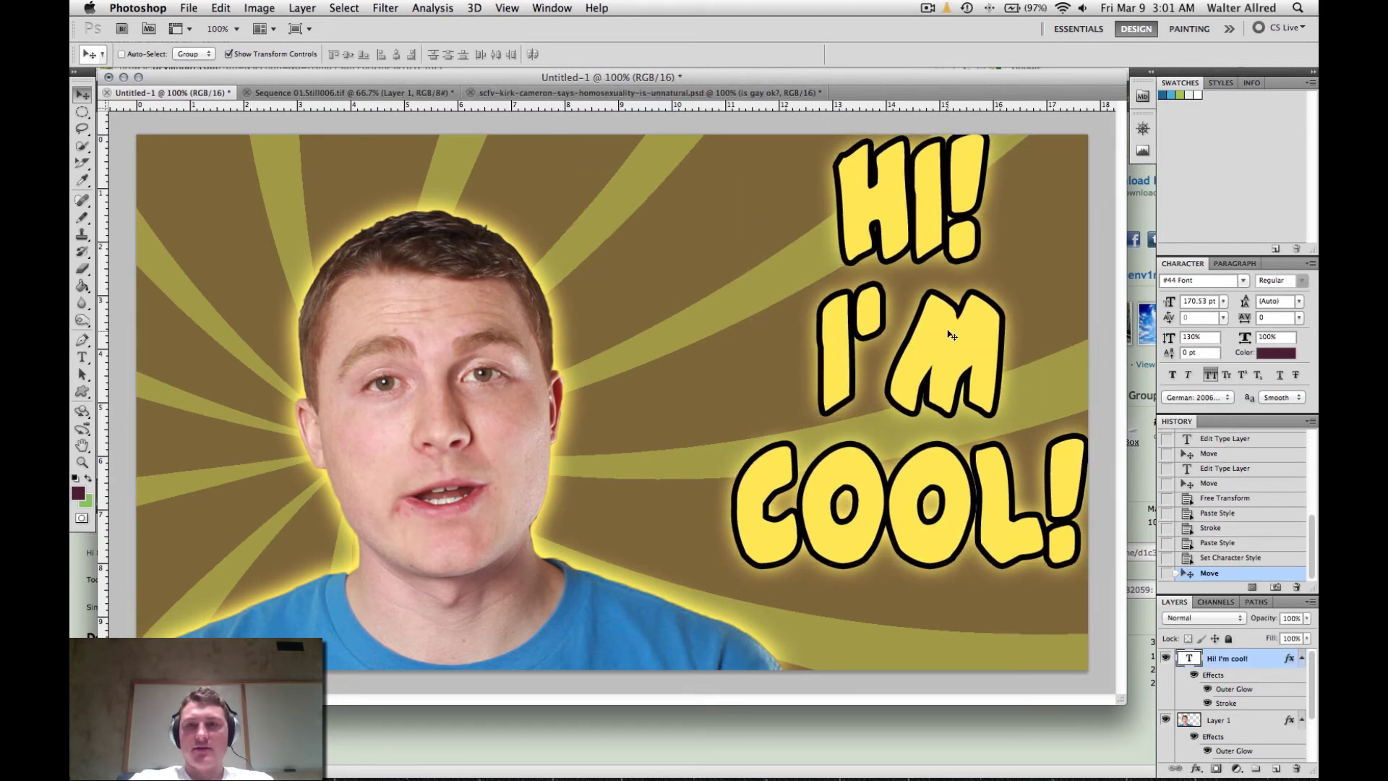
pyautogui.moveTo(943, 358); pyautogui.dragTo(882, 366)
pyautogui.keyDown('super'); pyautogui.click(435, 392); pyautogui.keyUp('super')
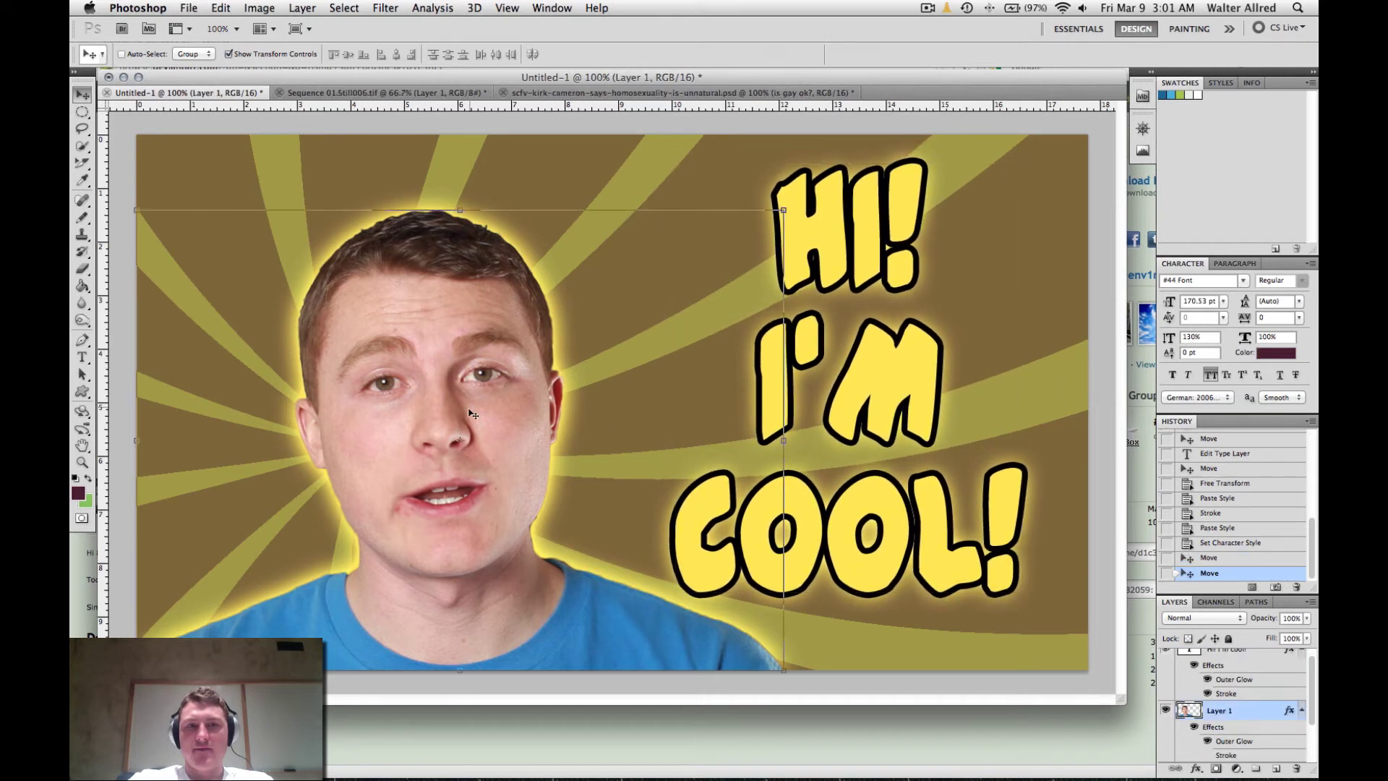
pyautogui.moveTo(436, 392); pyautogui.dragTo(455, 419)
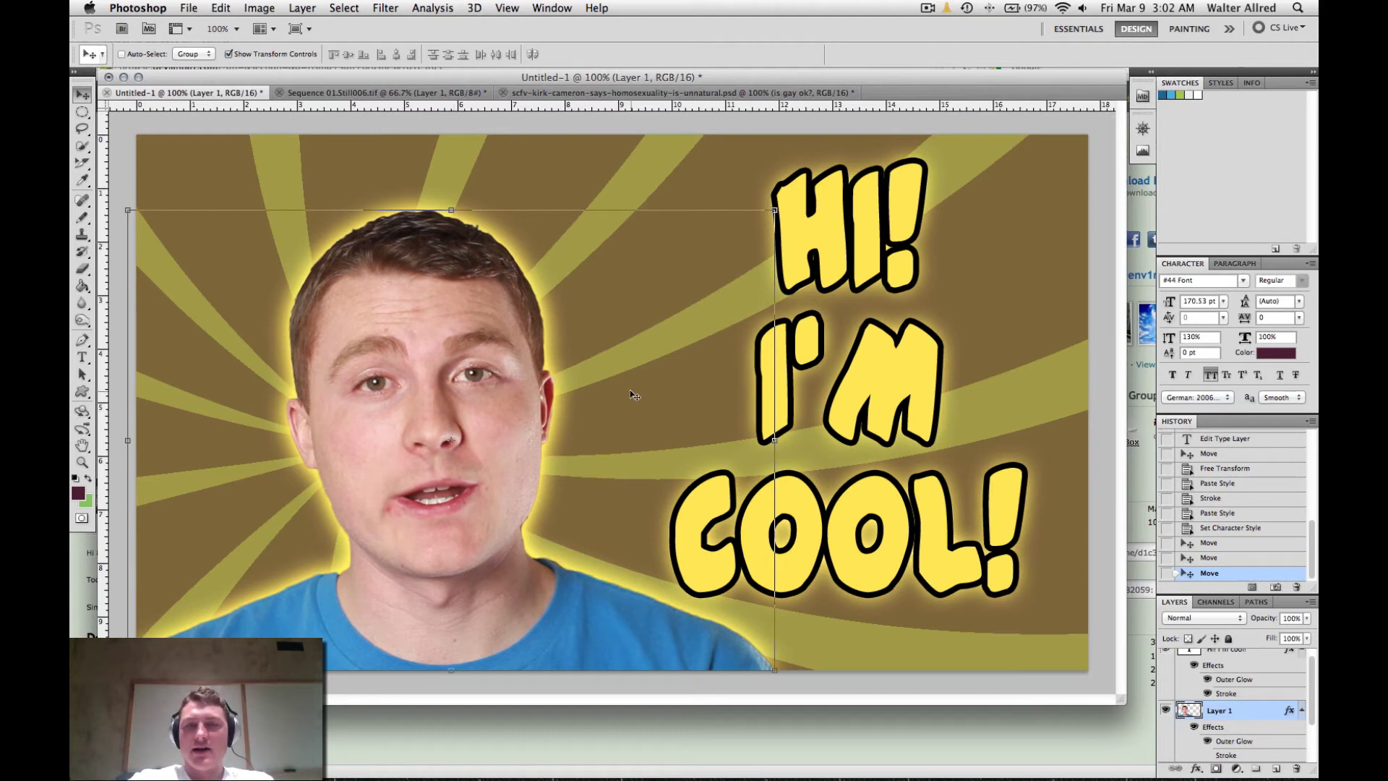
# Step: With the full-canvas Layer 2 selected, add a vertical guide snapped to the canvas's horizontal centre
pyautogui.scroll(-2, 1250, 690)
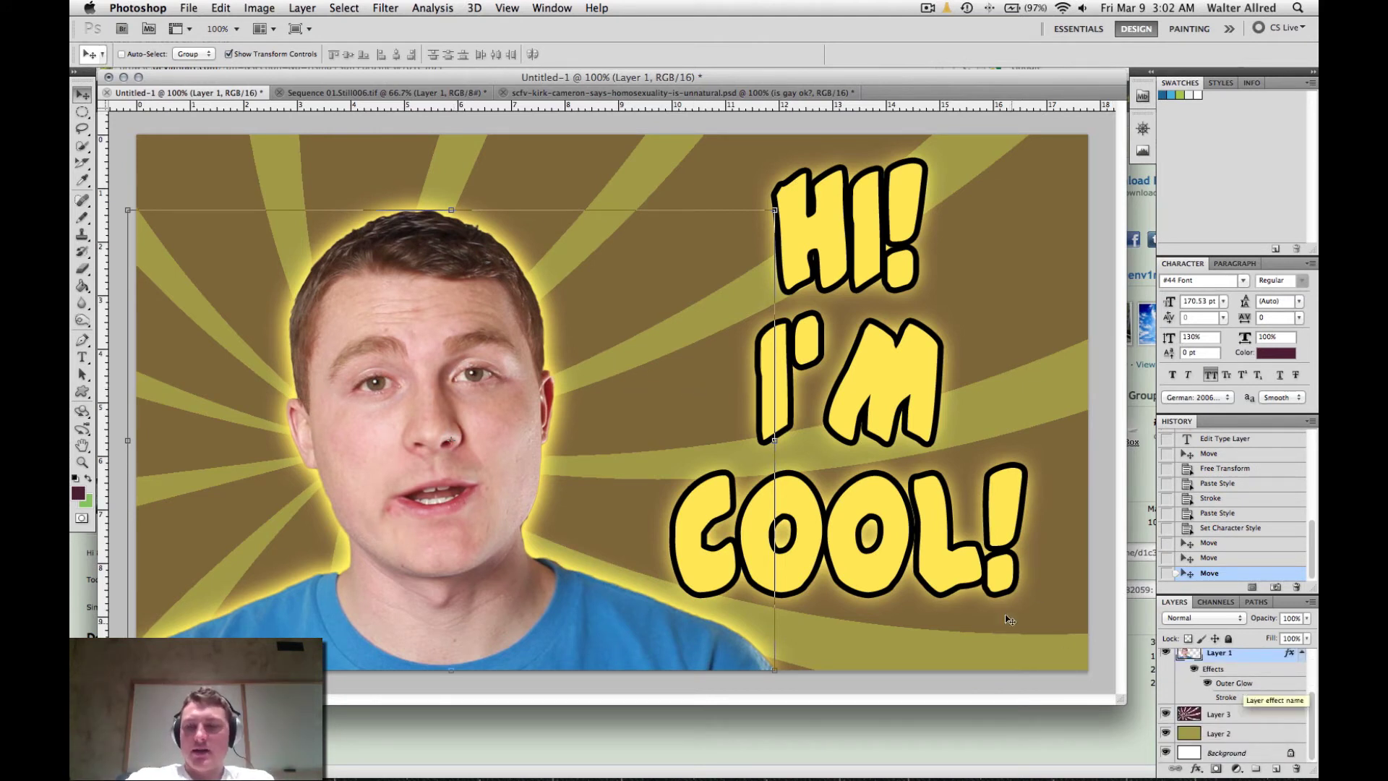
pyautogui.click(1254, 740)
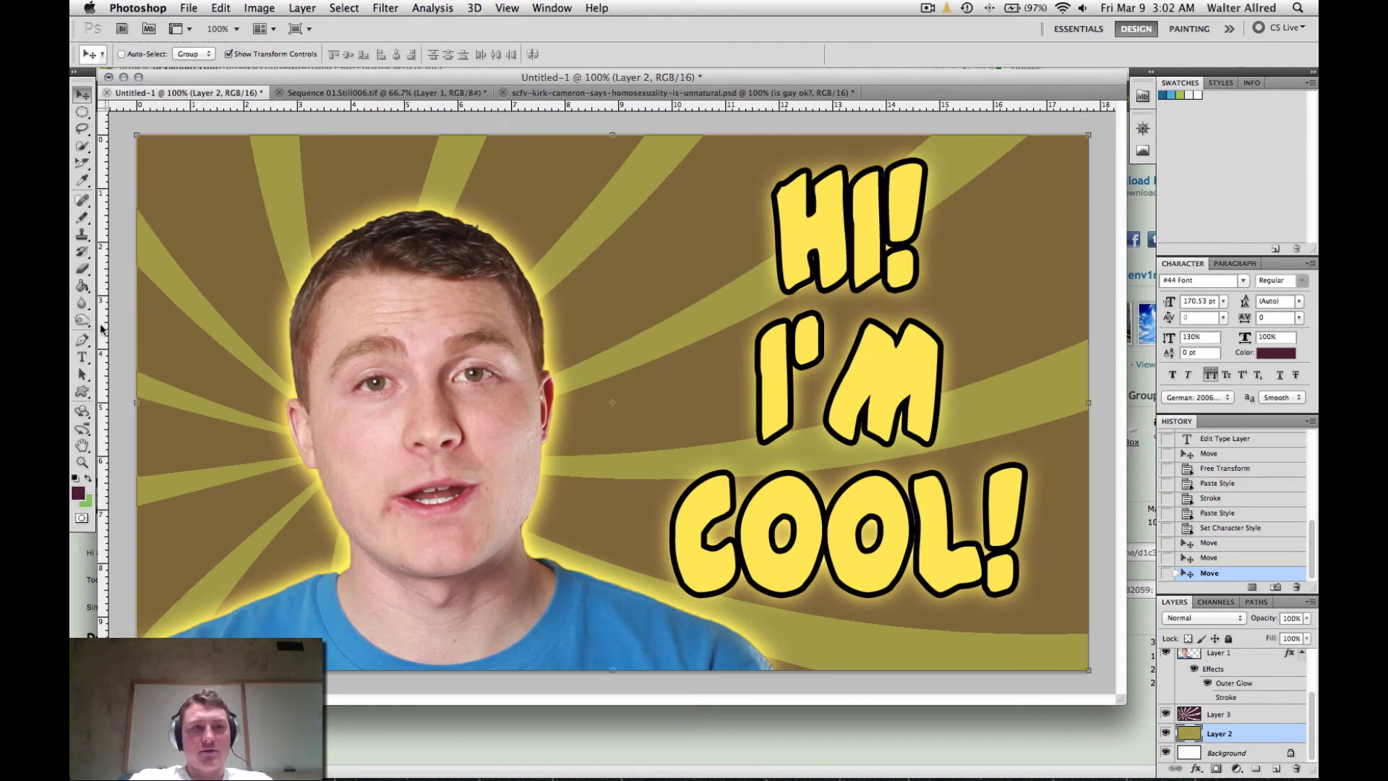
pyautogui.moveTo(205, 322); pyautogui.dragTo(609, 320)
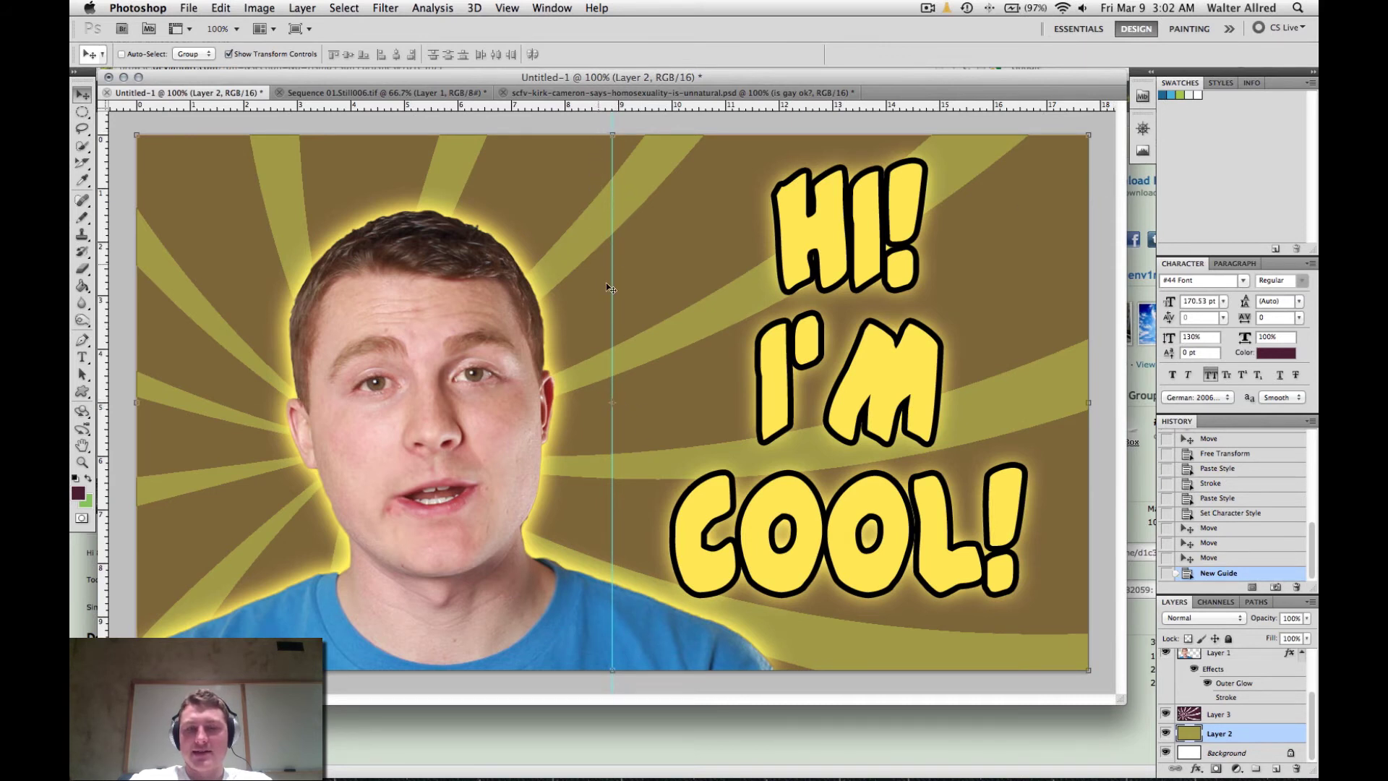
pyautogui.click(1253, 653)
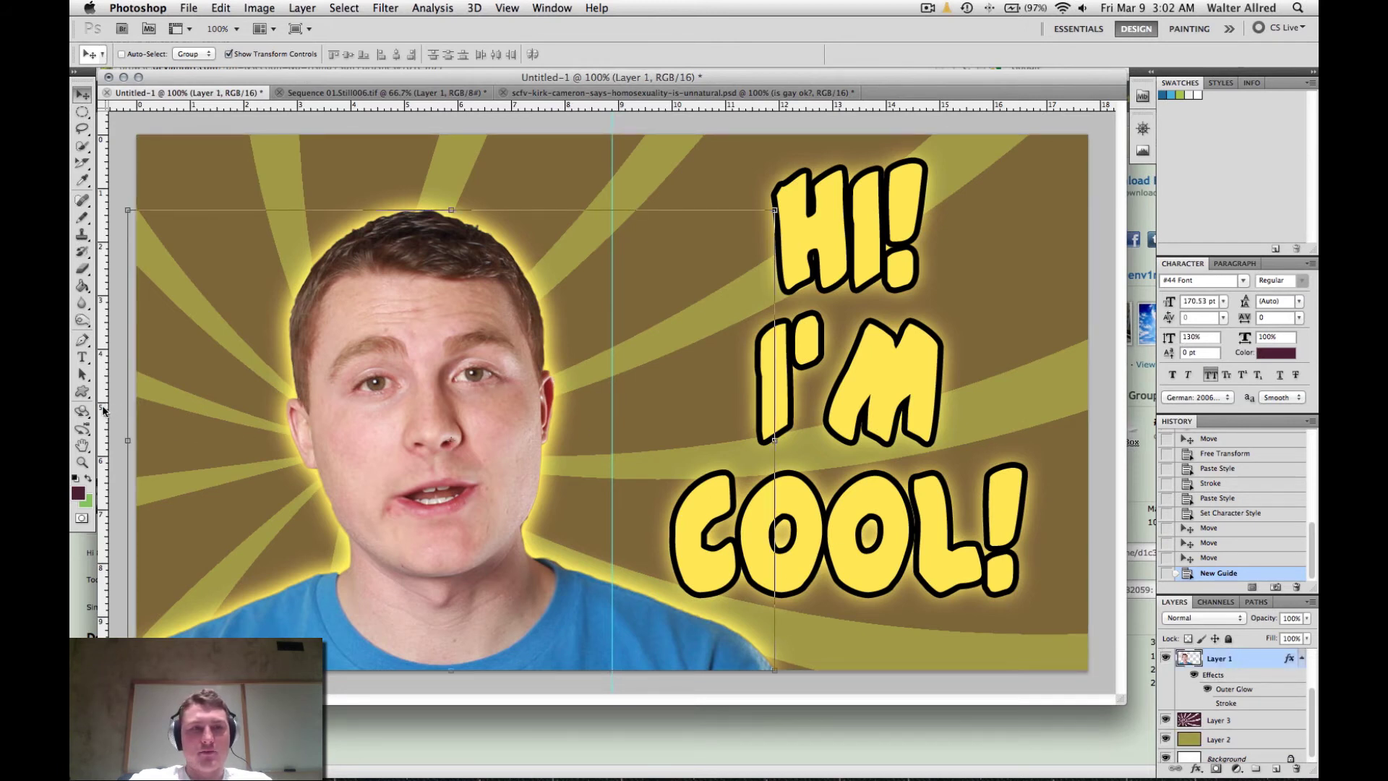
pyautogui.moveTo(103, 409); pyautogui.dragTo(191, 402)
pyautogui.moveTo(287, 400); pyautogui.dragTo(248, 400)
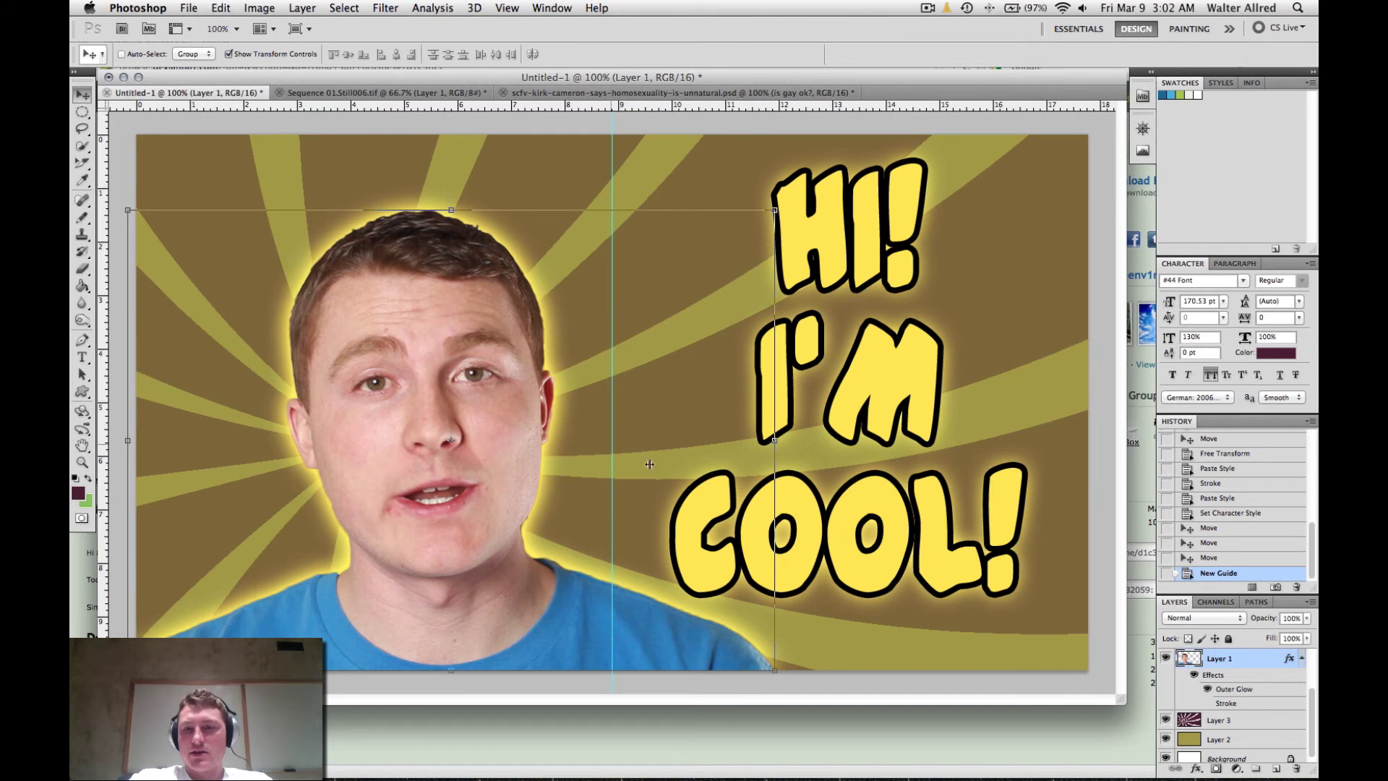
# Step: Reselect Layer 2 and add a horizontal guide snapped to the canvas's vertical centre
pyautogui.keyDown('ctrl'); pyautogui.click(746, 451); pyautogui.keyUp('ctrl')
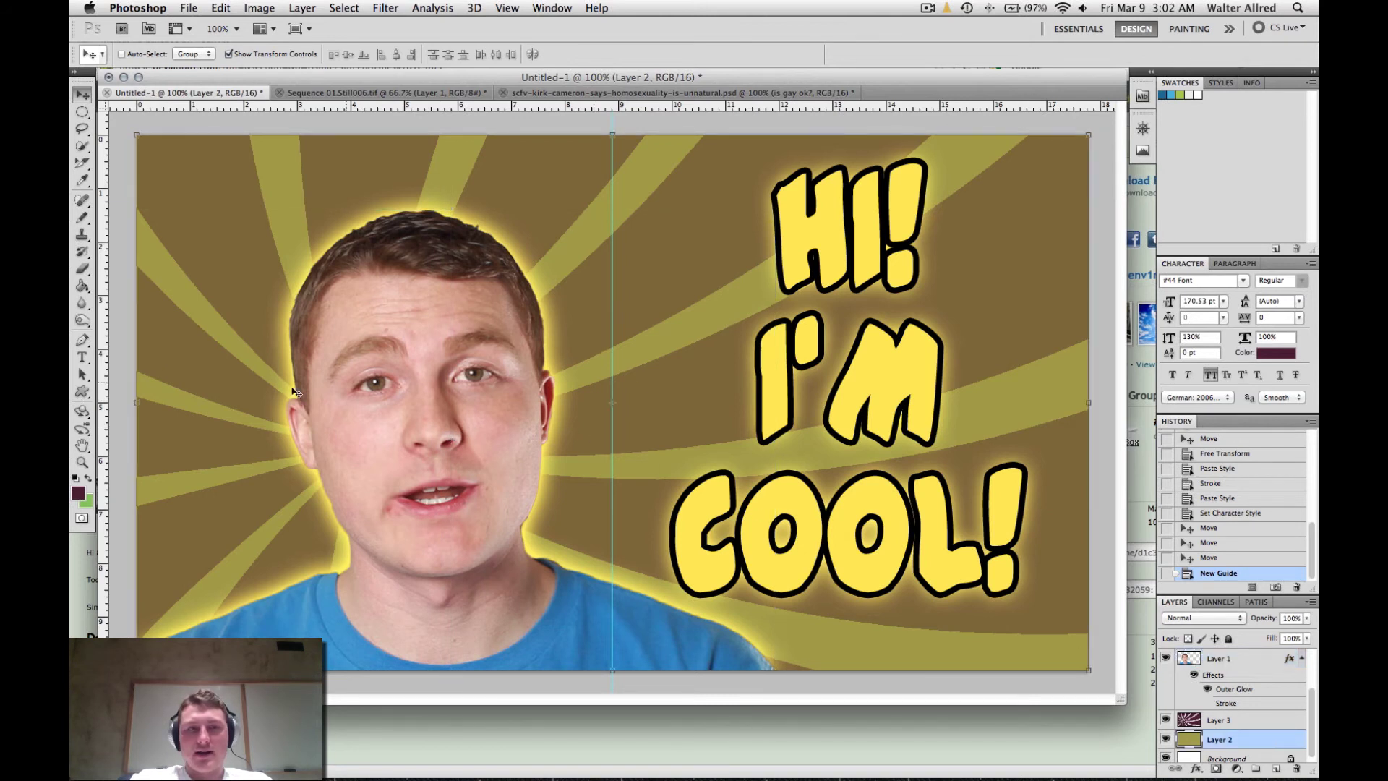
pyautogui.moveTo(504, 108); pyautogui.dragTo(511, 411)
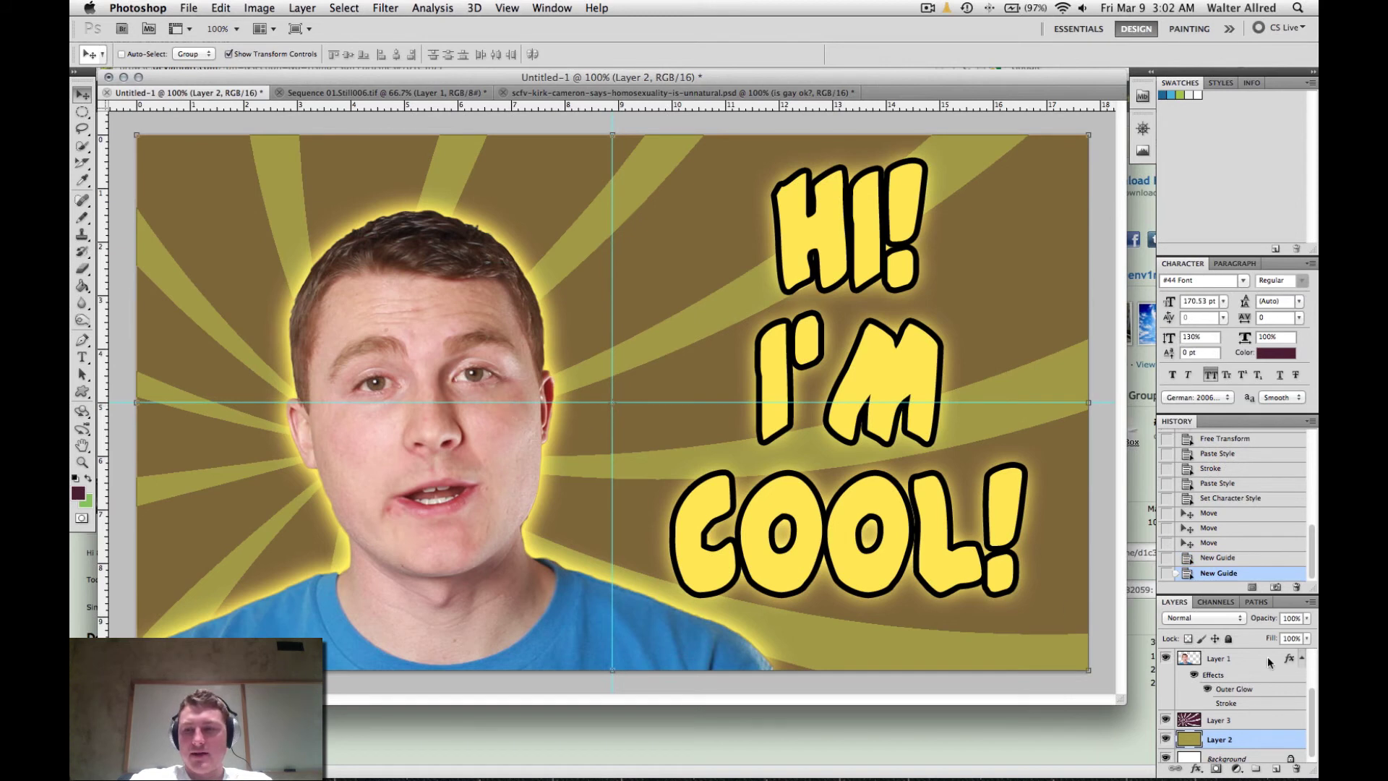
# Step: Remove the line breaks from the "HI! I'M COOL!" title so it runs on a single line
pyautogui.keyDown('ctrl'); pyautogui.click(548, 497); pyautogui.keyUp('ctrl')
pyautogui.moveTo(548, 497); pyautogui.dragTo(423, 499)
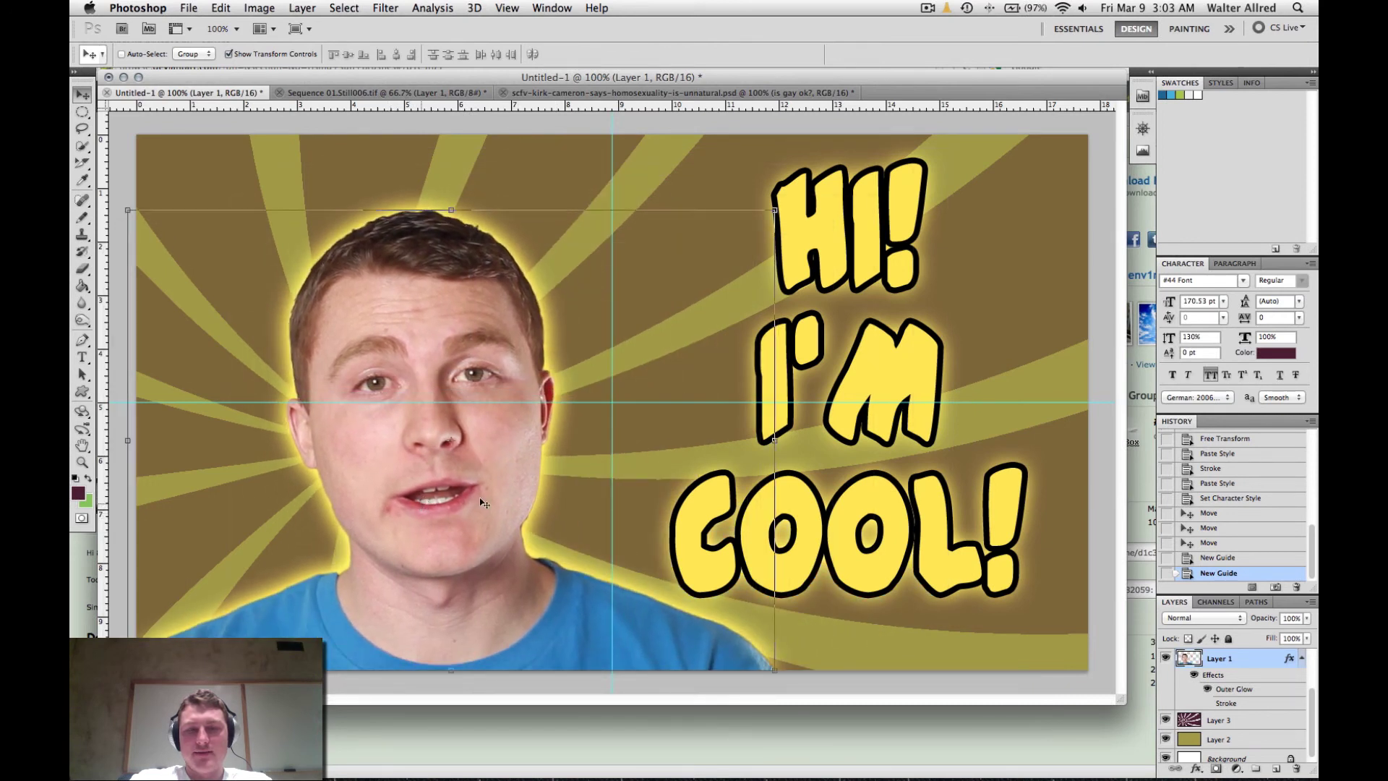
pyautogui.scroll(3, 1258, 720)
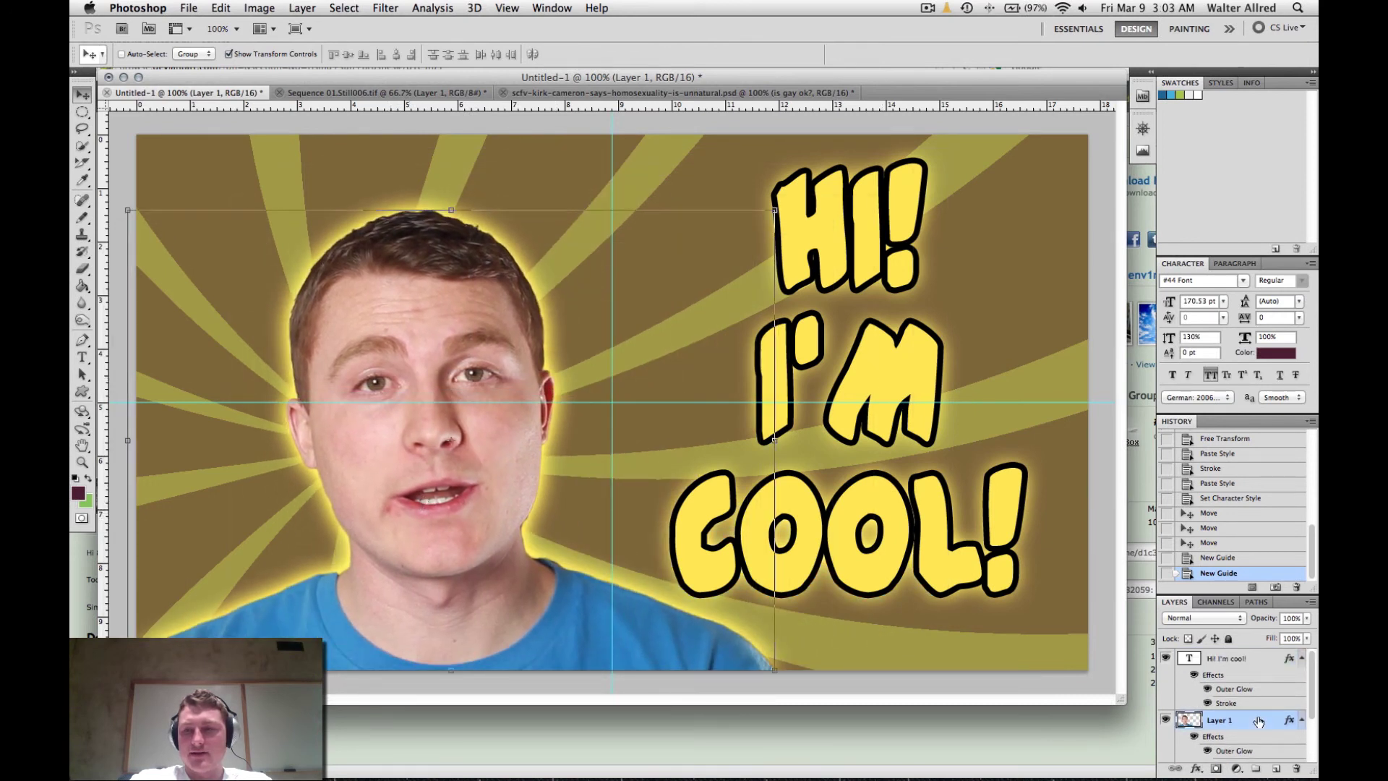
pyautogui.click(1251, 661)
pyautogui.press('t')
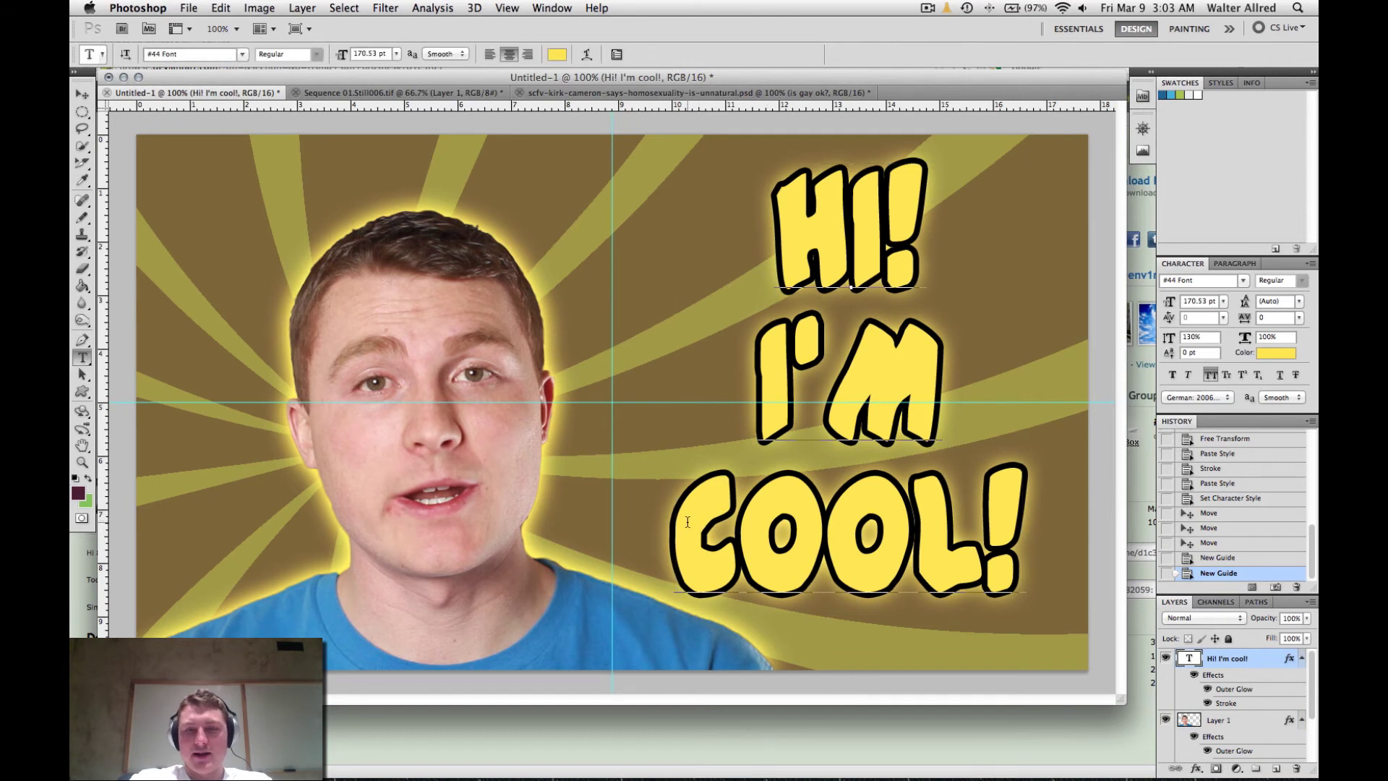
pyautogui.click(679, 531)
pyautogui.press('BackSpace')
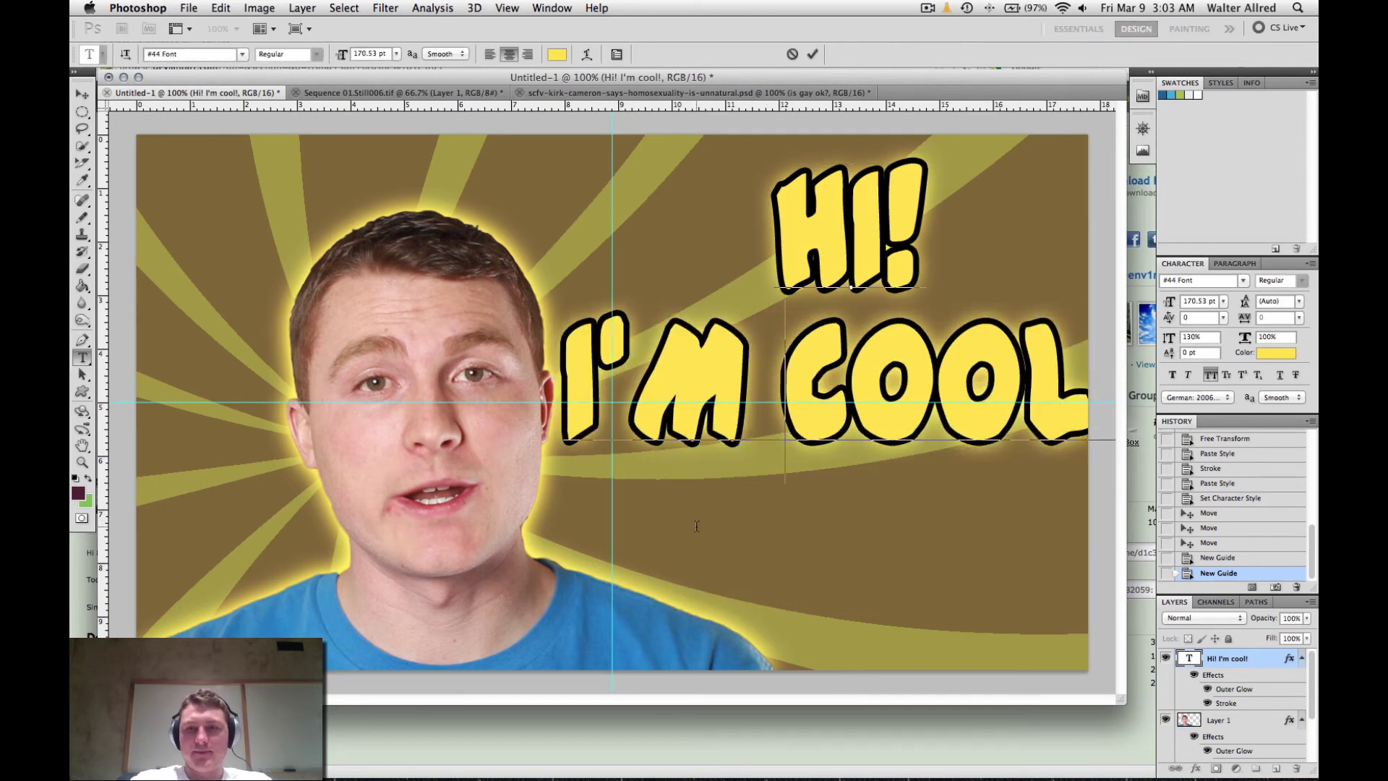
pyautogui.press('Home')
pyautogui.press('BackSpace')
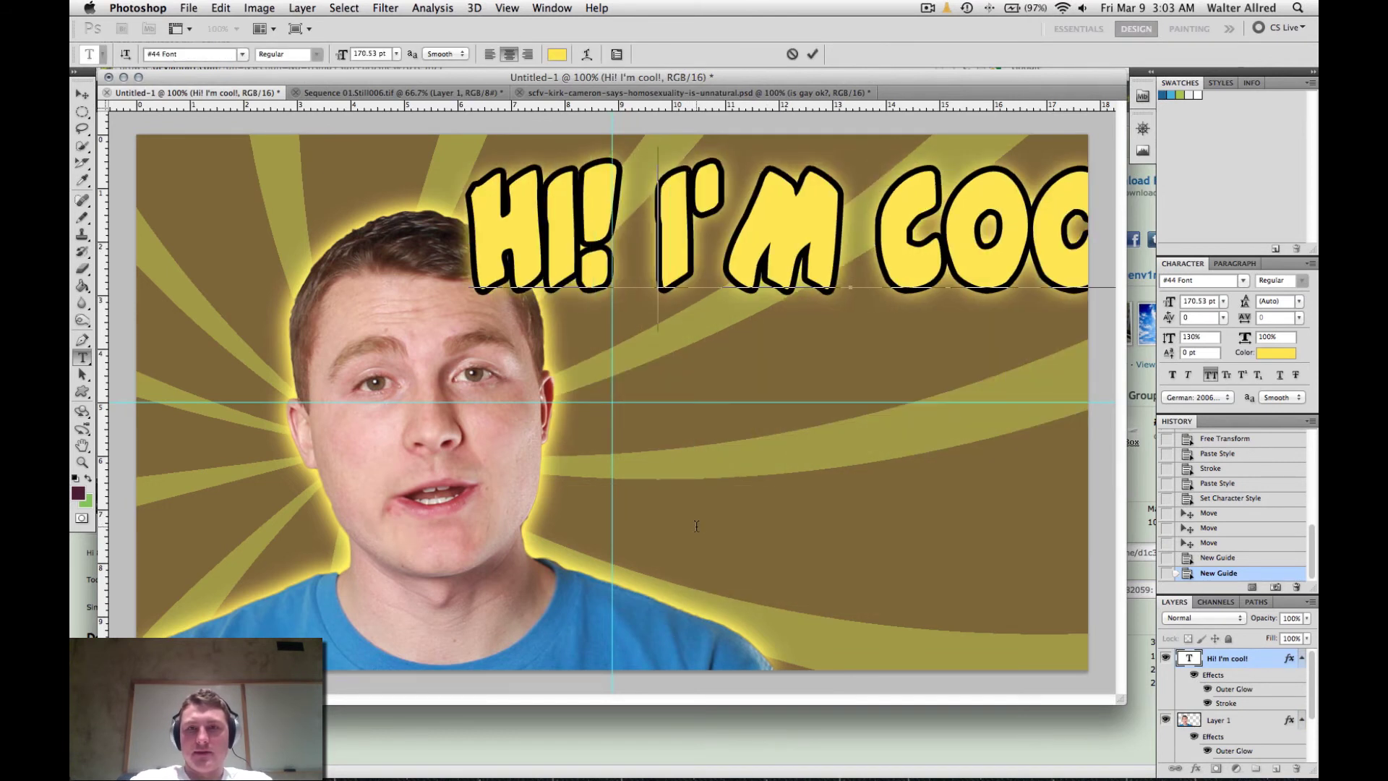
pyautogui.hotkey('ctrl', 'Return')
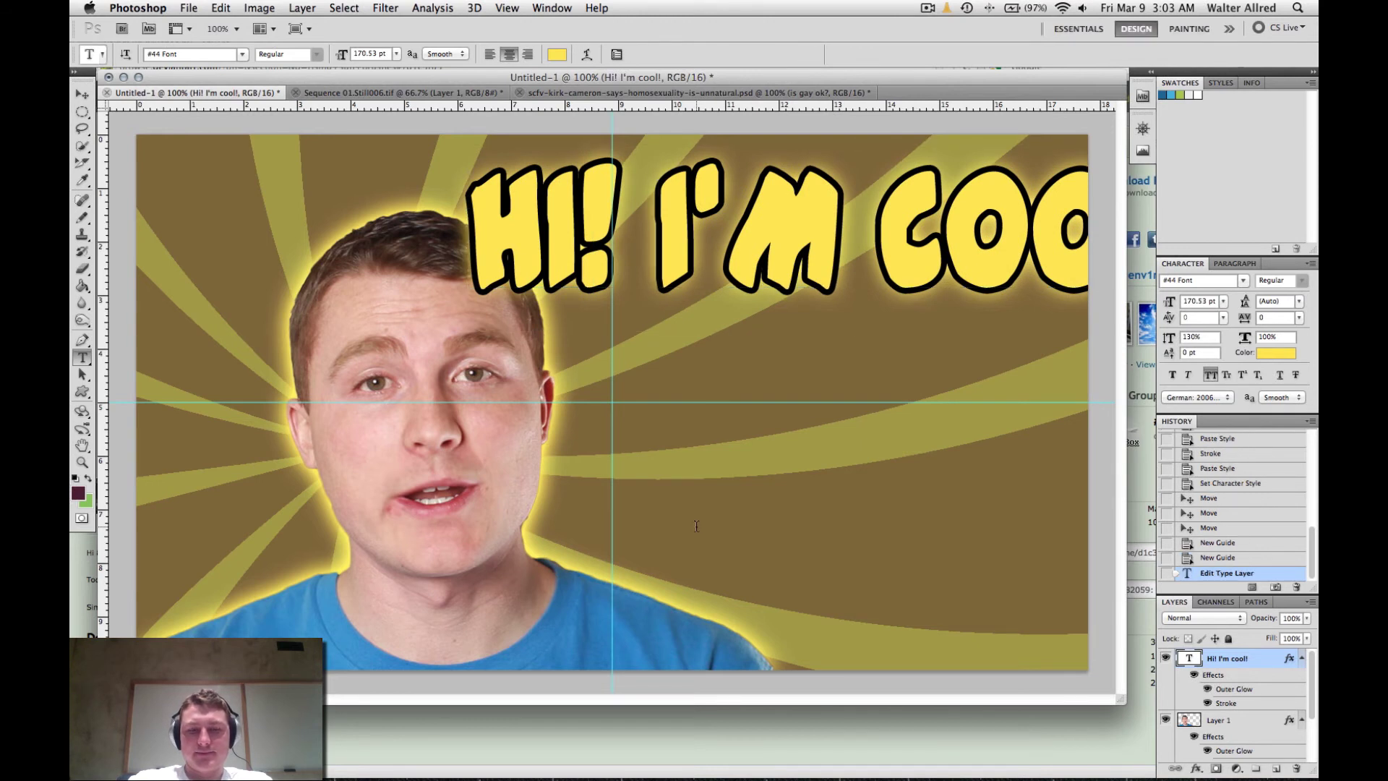
# Step: Scale the single-line title to about 64% and centre it on the intersection of the guides
pyautogui.press('v')
pyautogui.moveTo(471, 226); pyautogui.dragTo(620, 231)
pyautogui.hotkey('ctrl', 'z')
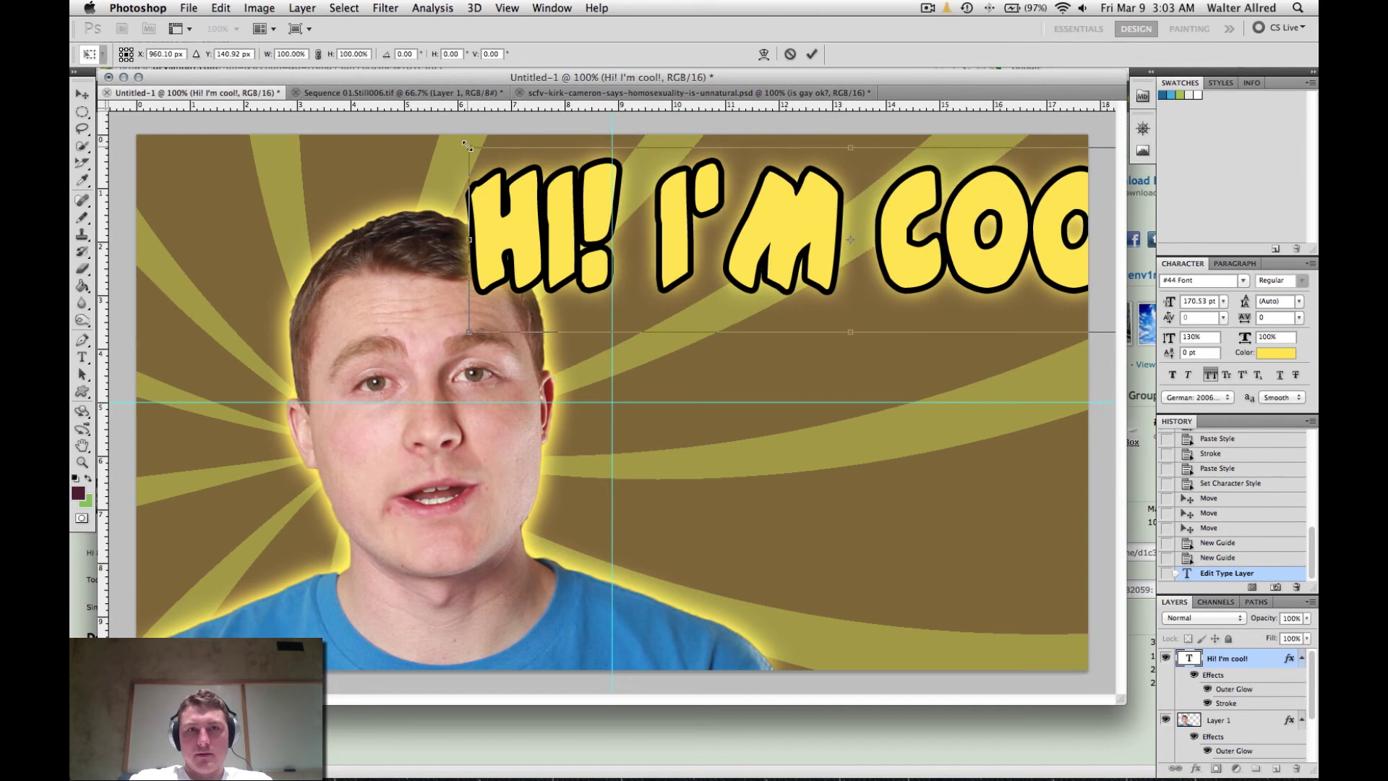
pyautogui.moveTo(467, 144); pyautogui.dragTo(740, 213)
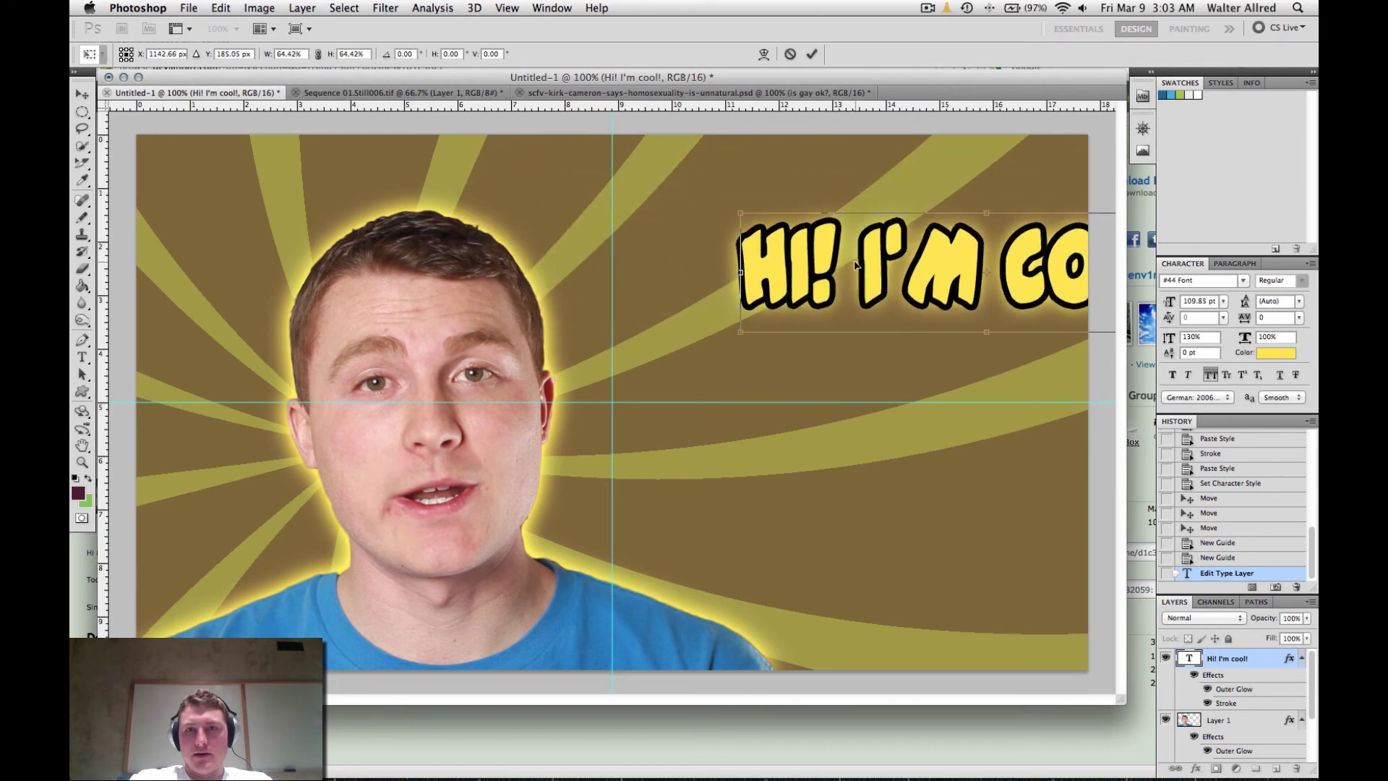
pyautogui.press('Return')
pyautogui.moveTo(931, 267); pyautogui.dragTo(549, 400)
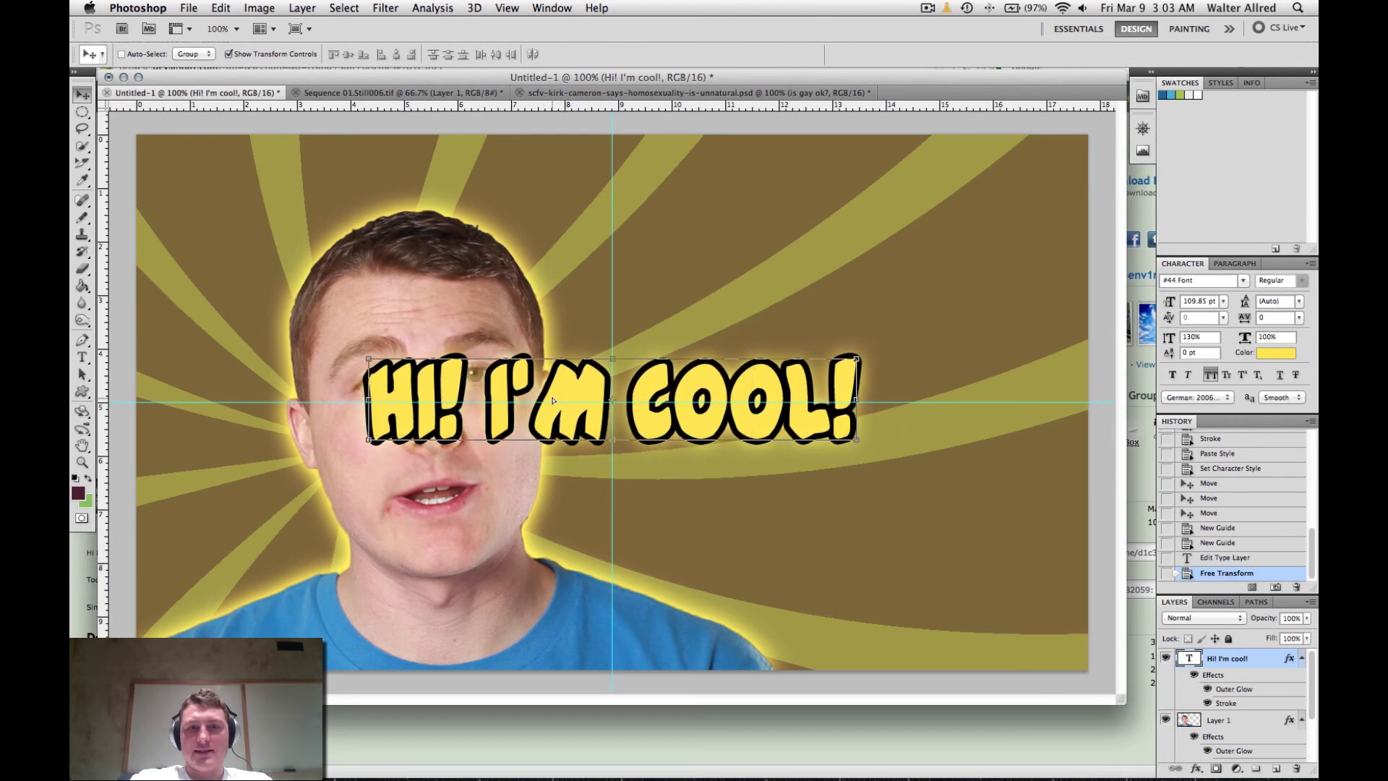
# Step: With the sunburst Layer 3 selected, add margin guides slightly inside all four edges of the canvas
pyautogui.keyDown('super'); pyautogui.click(752, 528); pyautogui.keyUp('super')
pyautogui.press('super+h')
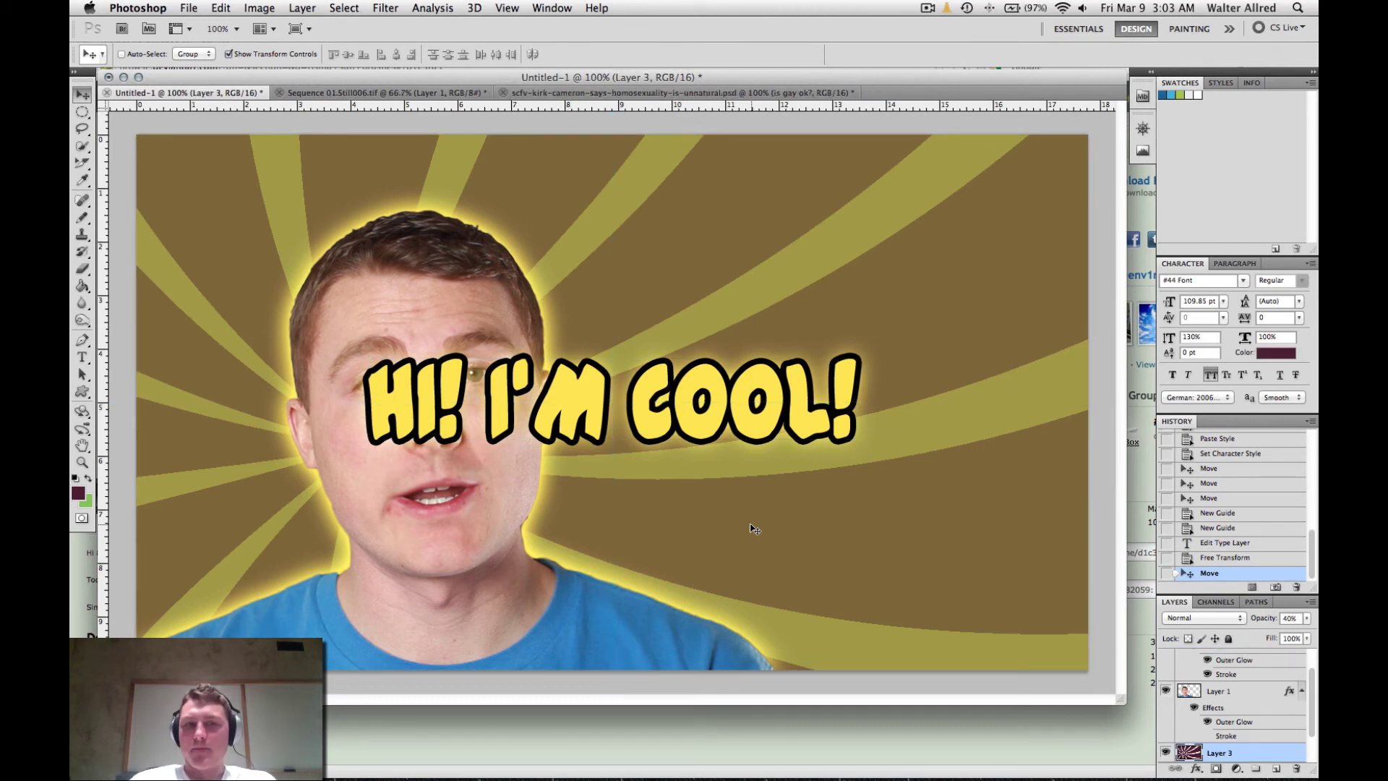
pyautogui.moveTo(102, 358); pyautogui.dragTo(178, 340)
pyautogui.moveTo(406, 108); pyautogui.dragTo(398, 172)
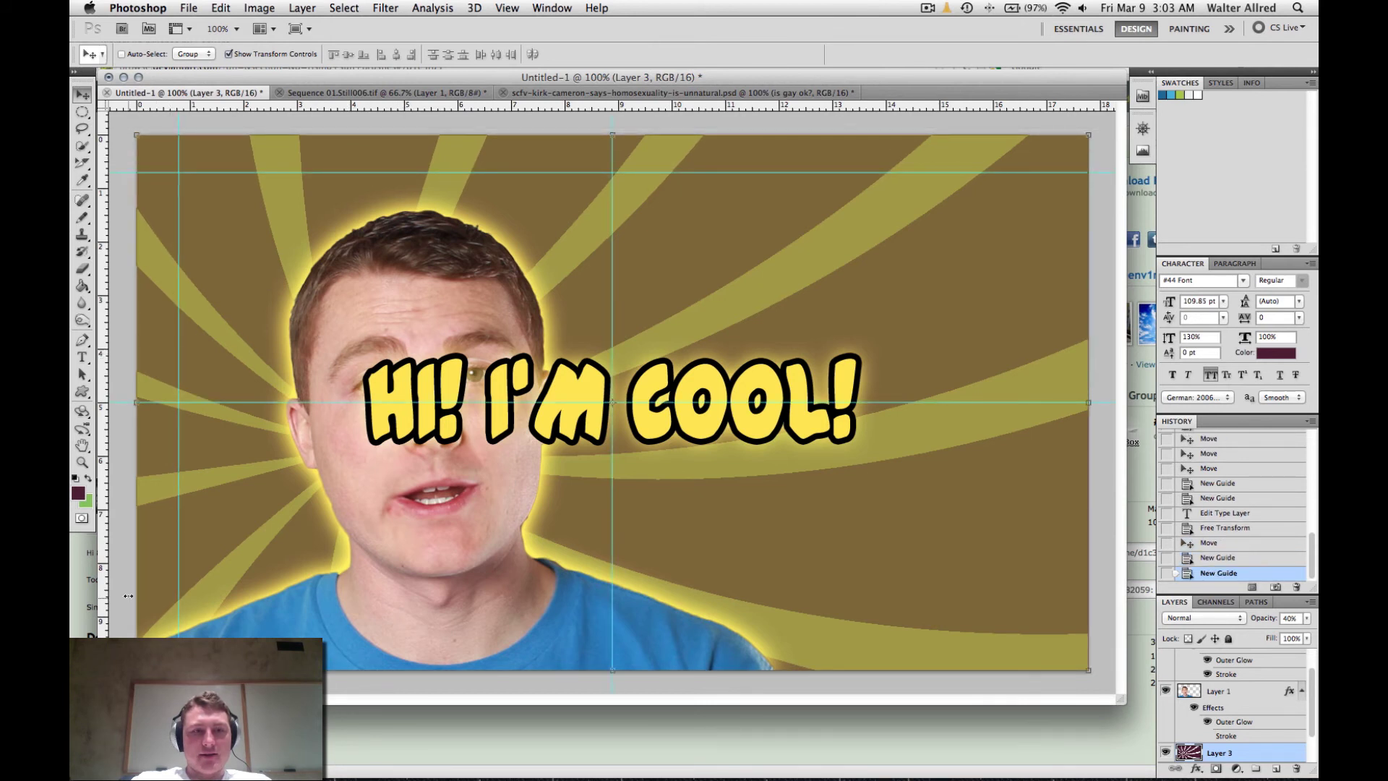
pyautogui.moveTo(104, 597); pyautogui.dragTo(1044, 594)
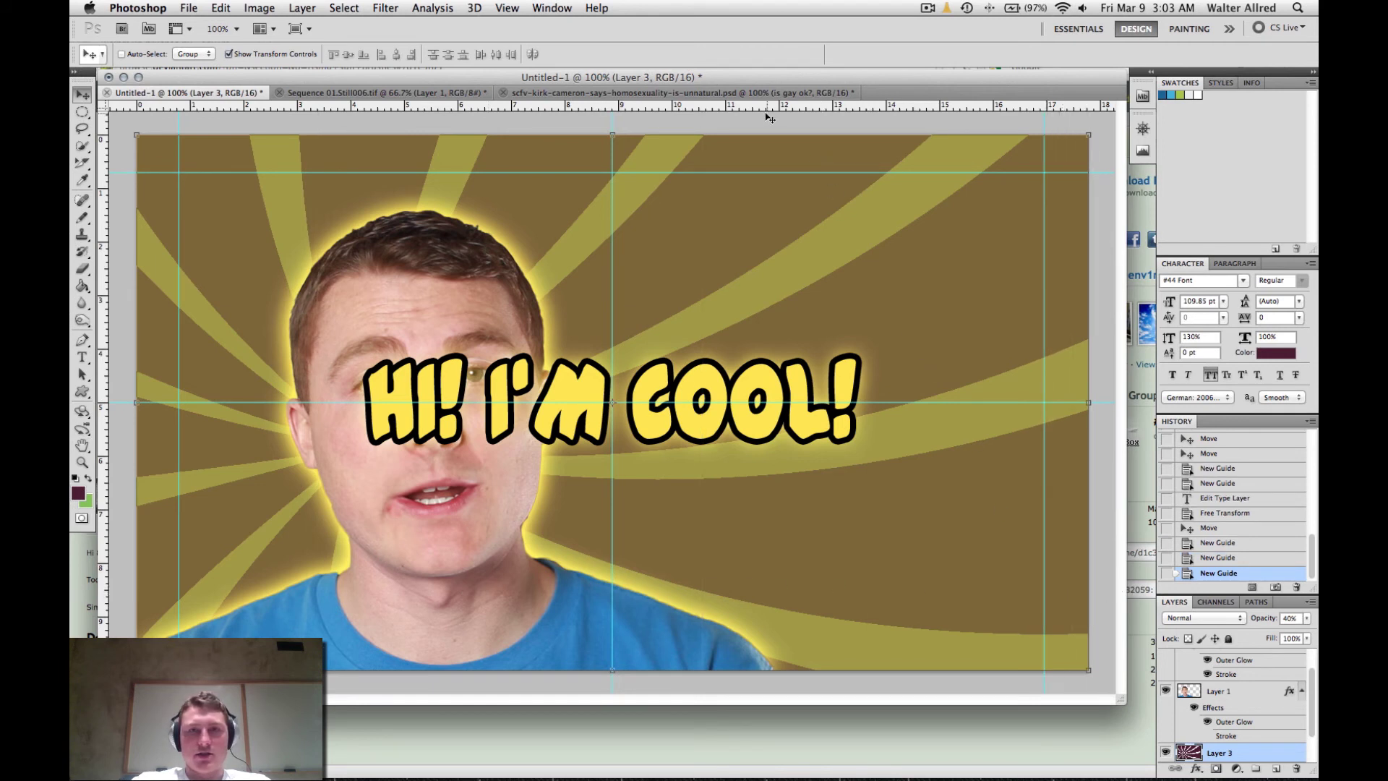
pyautogui.moveTo(762, 108); pyautogui.dragTo(730, 625)
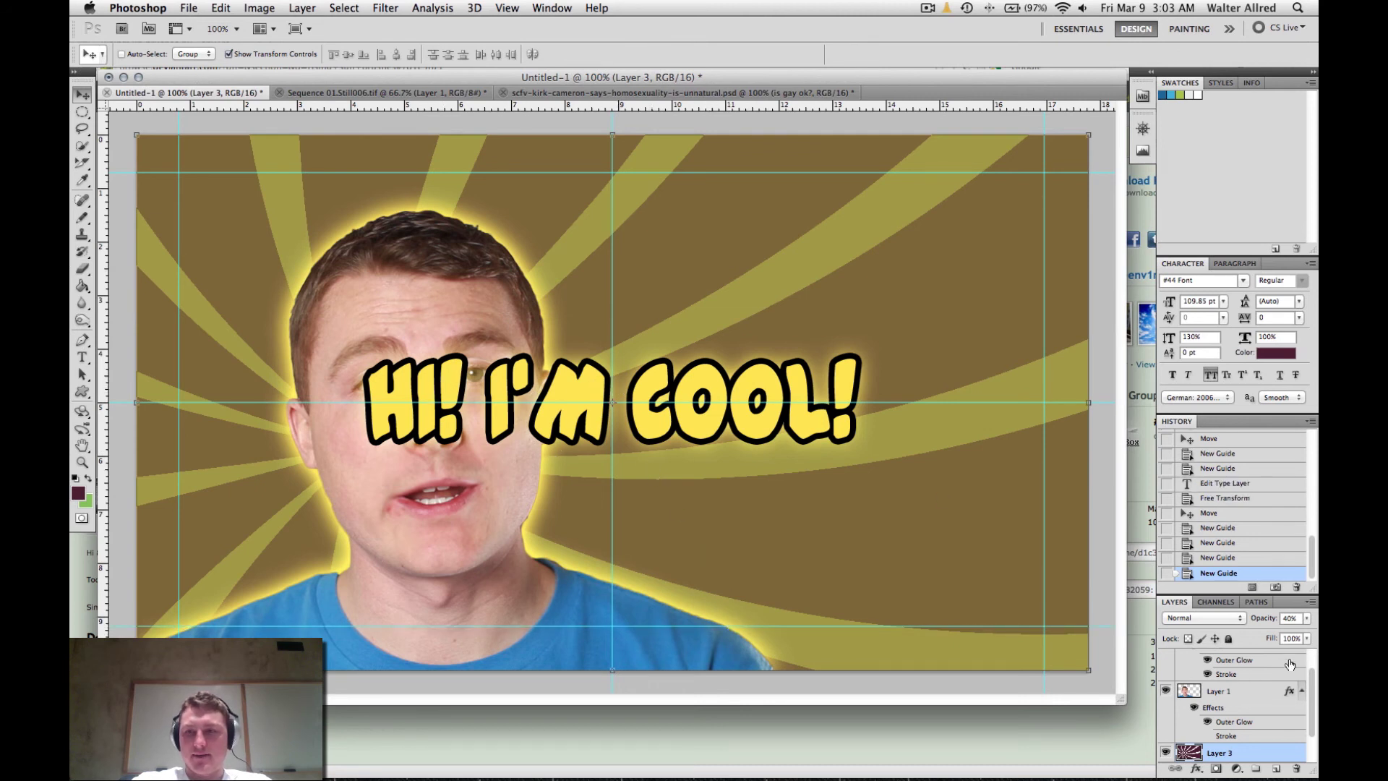
# Step: Move the title text into the lower-right corner formed by the margin guides
pyautogui.scroll(2, 1279, 669)
pyautogui.click(1267, 665)
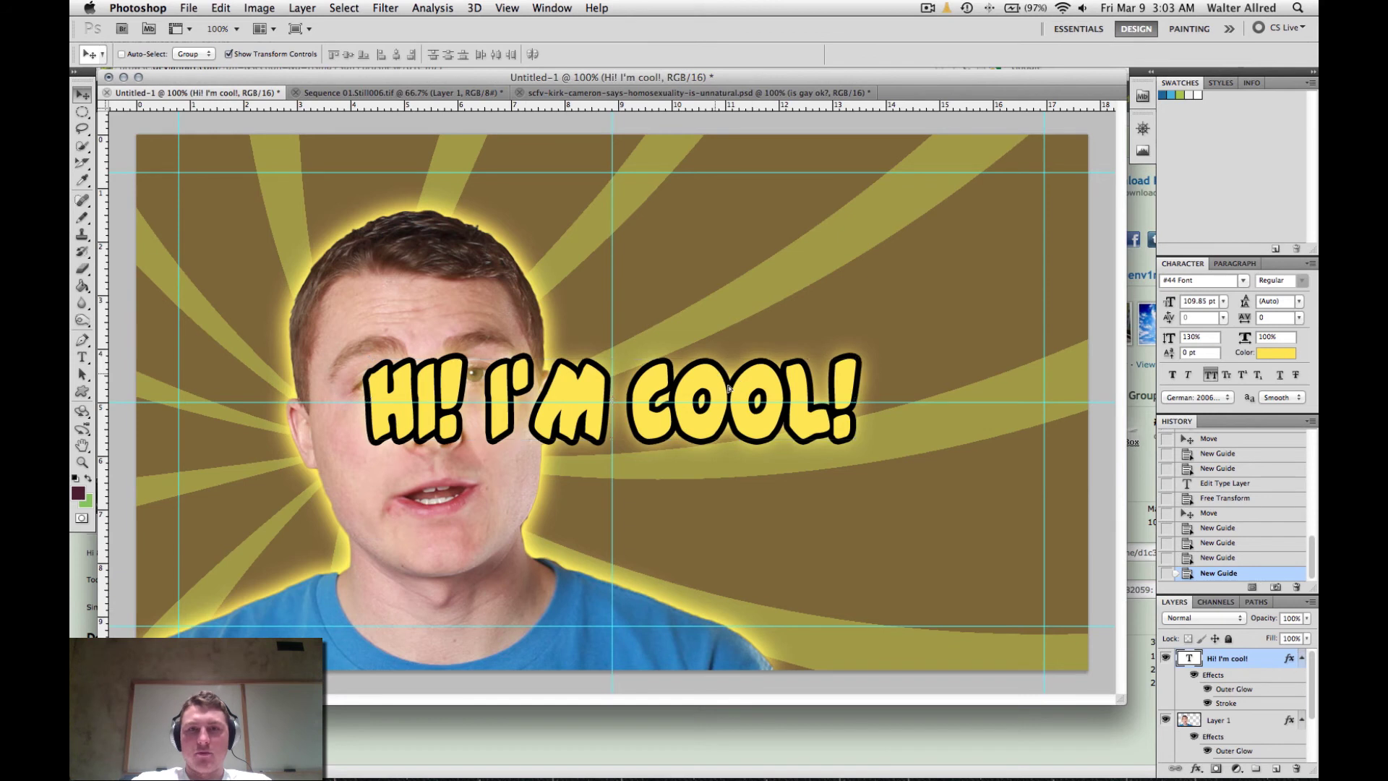
pyautogui.moveTo(719, 377); pyautogui.dragTo(908, 565)
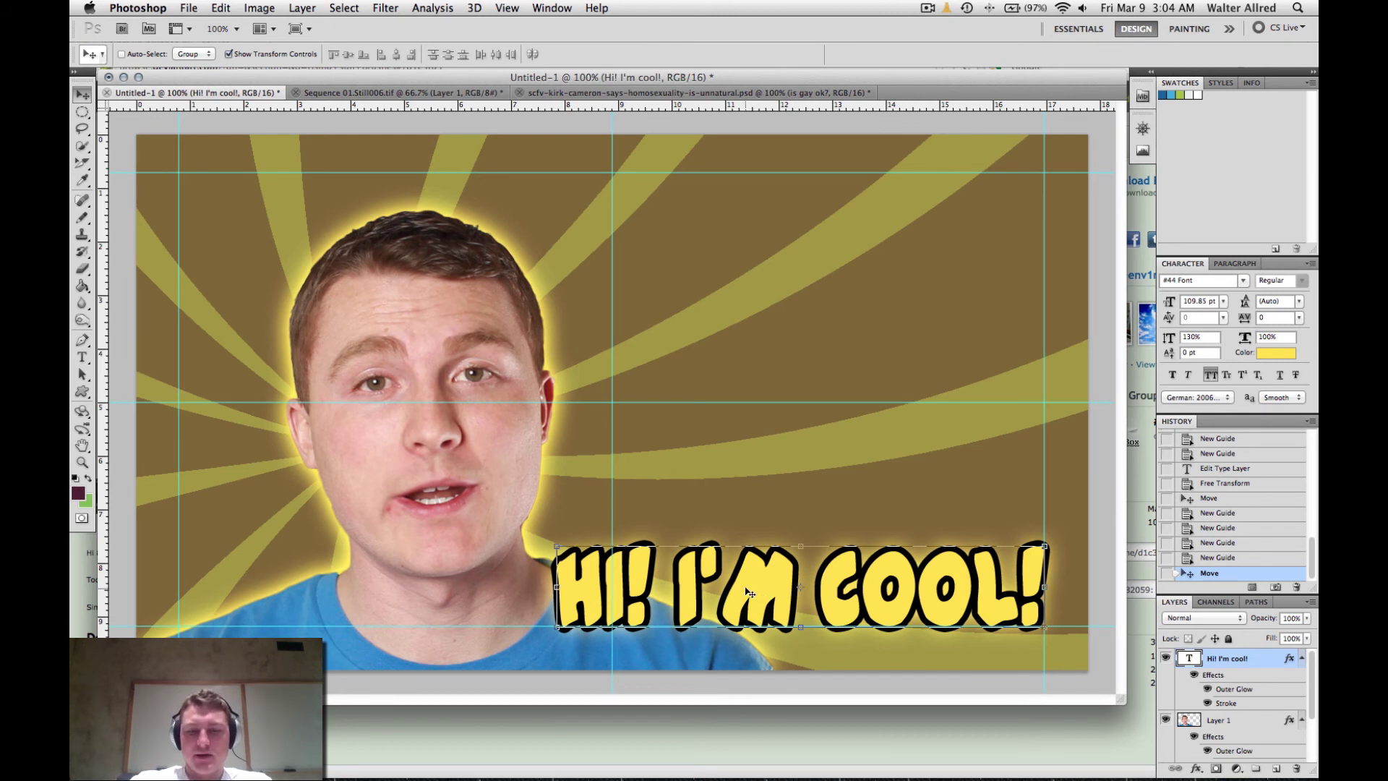
# Step: Step back through the history to restore the three-line title without the margin guides, and hide the remaining guides
pyautogui.press('super+alt+z')
pyautogui.press('super+alt+z')
pyautogui.press('super+alt+z')
pyautogui.press('super+alt+z')
pyautogui.press('super+alt+z')
pyautogui.press('super+alt+z')
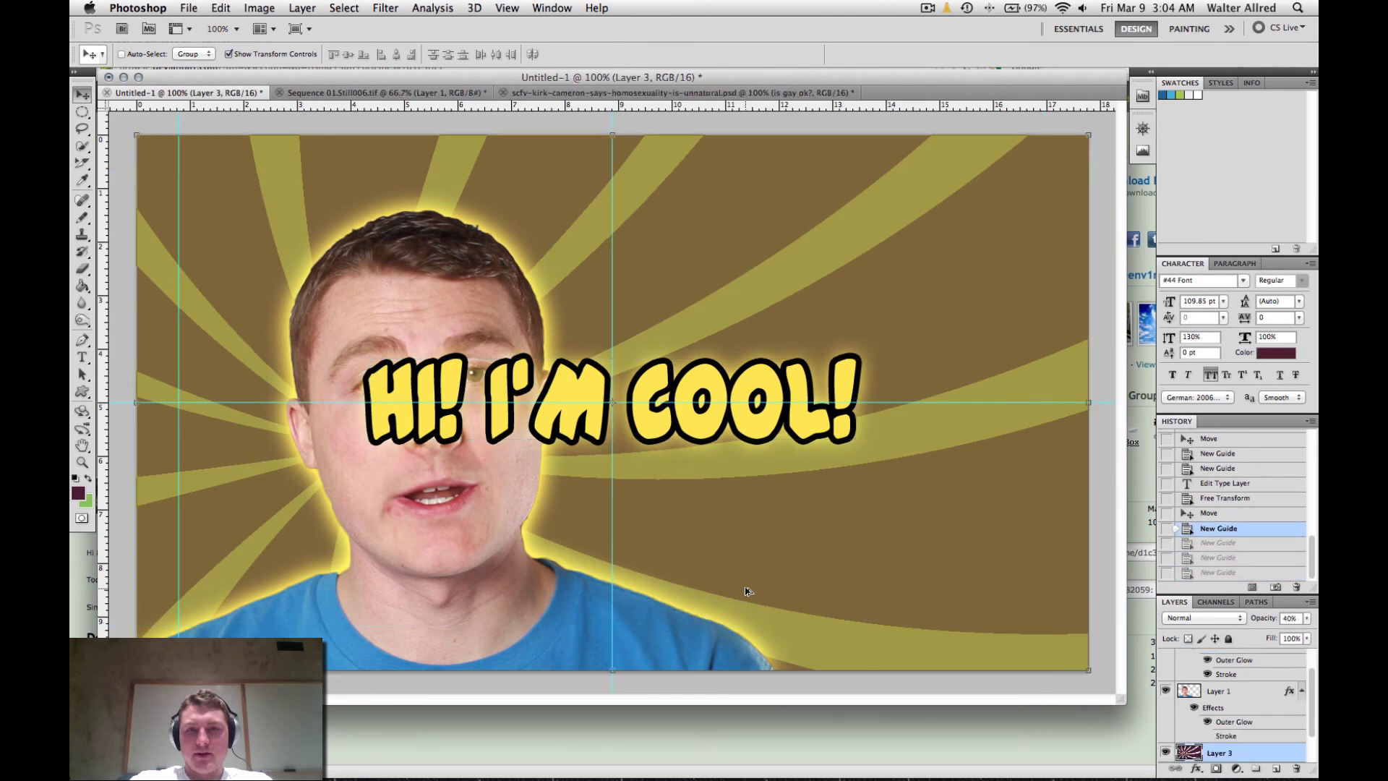
pyautogui.press('super+alt+z')
pyautogui.press('super+alt+z')
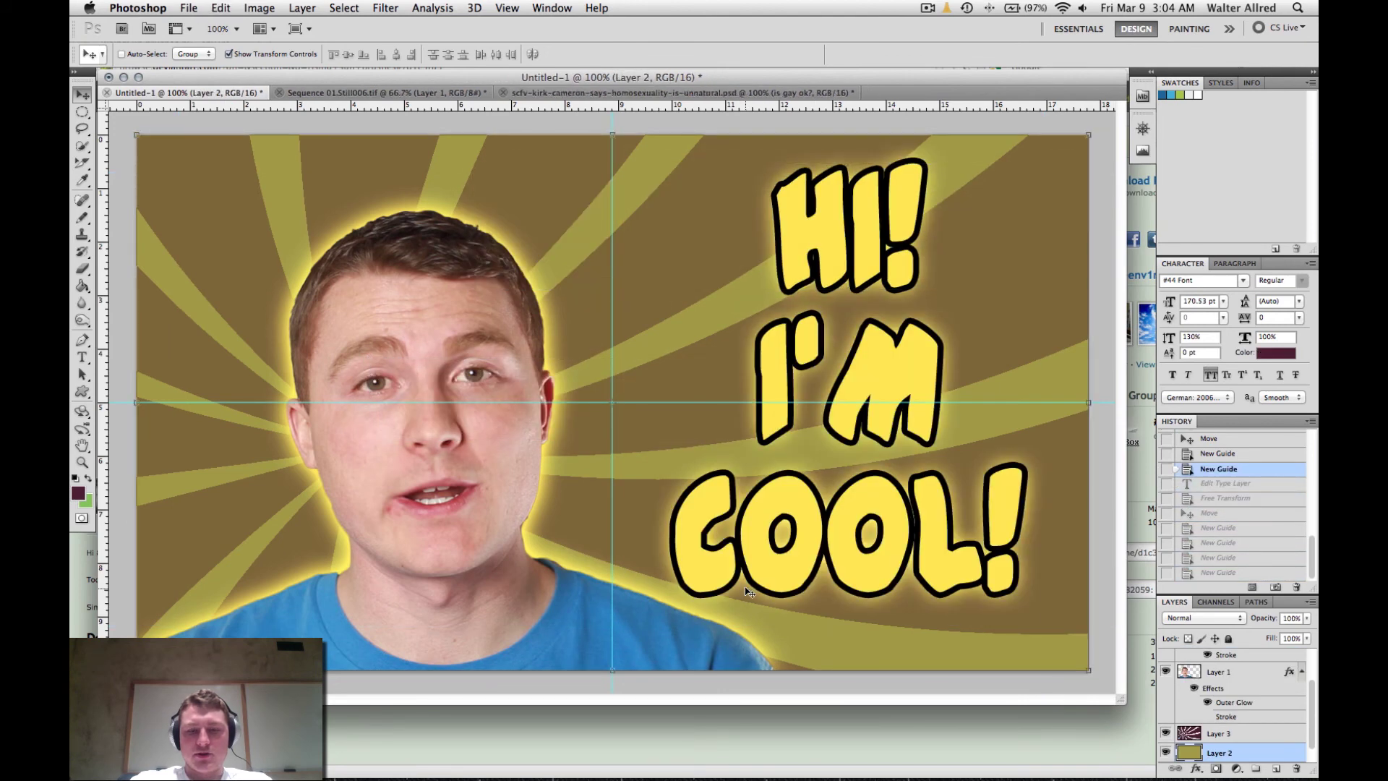
pyautogui.press('super+h')
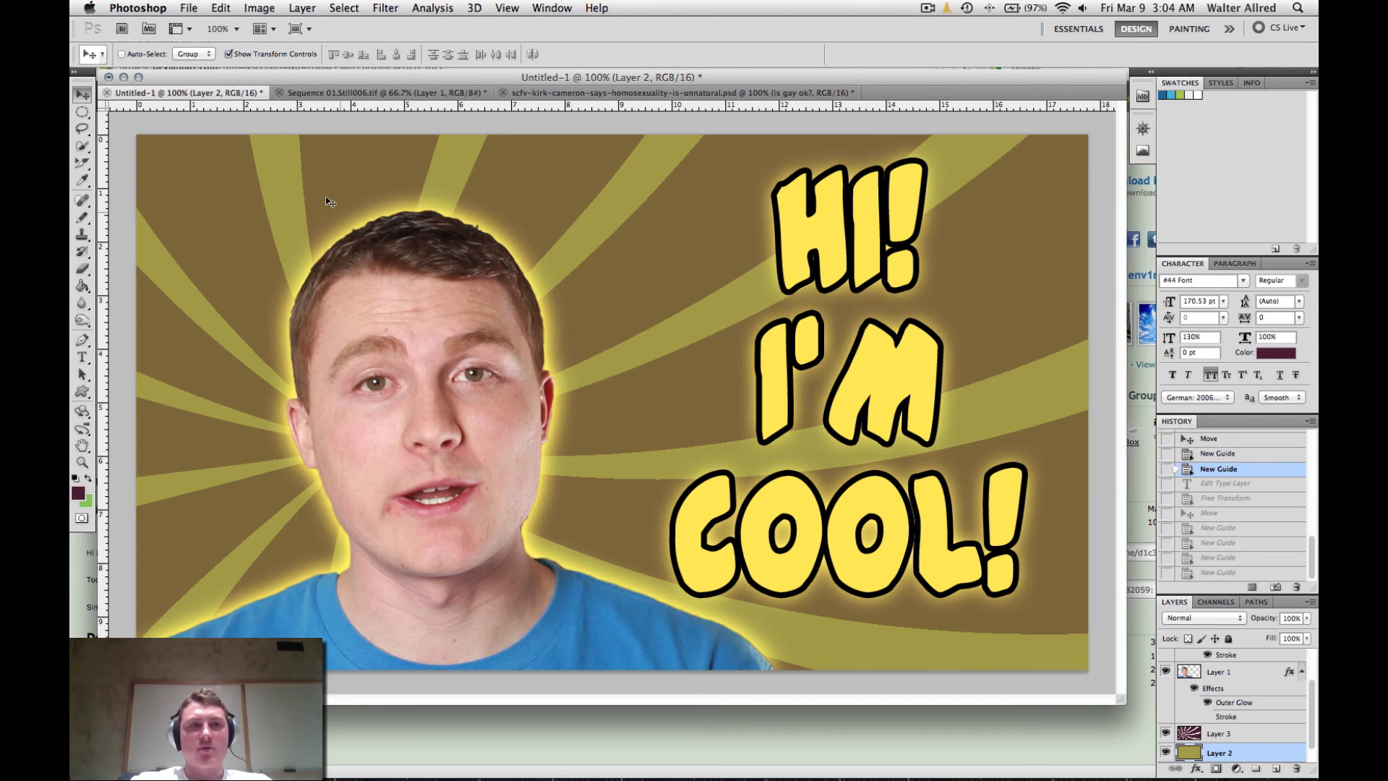
# Step: Save a copy of the thumbnail to the Desktop as balls.png in PNG format without interlacing
pyautogui.click(189, 8)
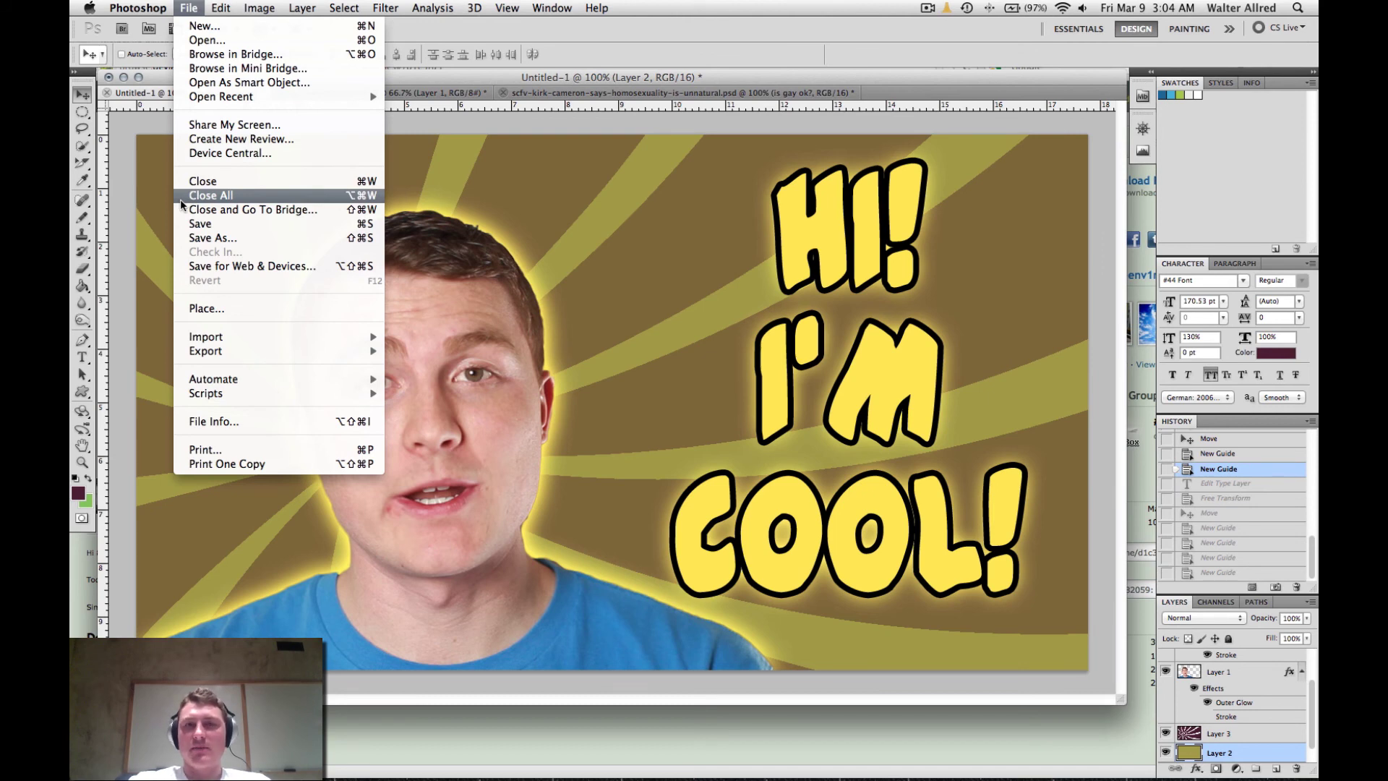
pyautogui.click(187, 238)
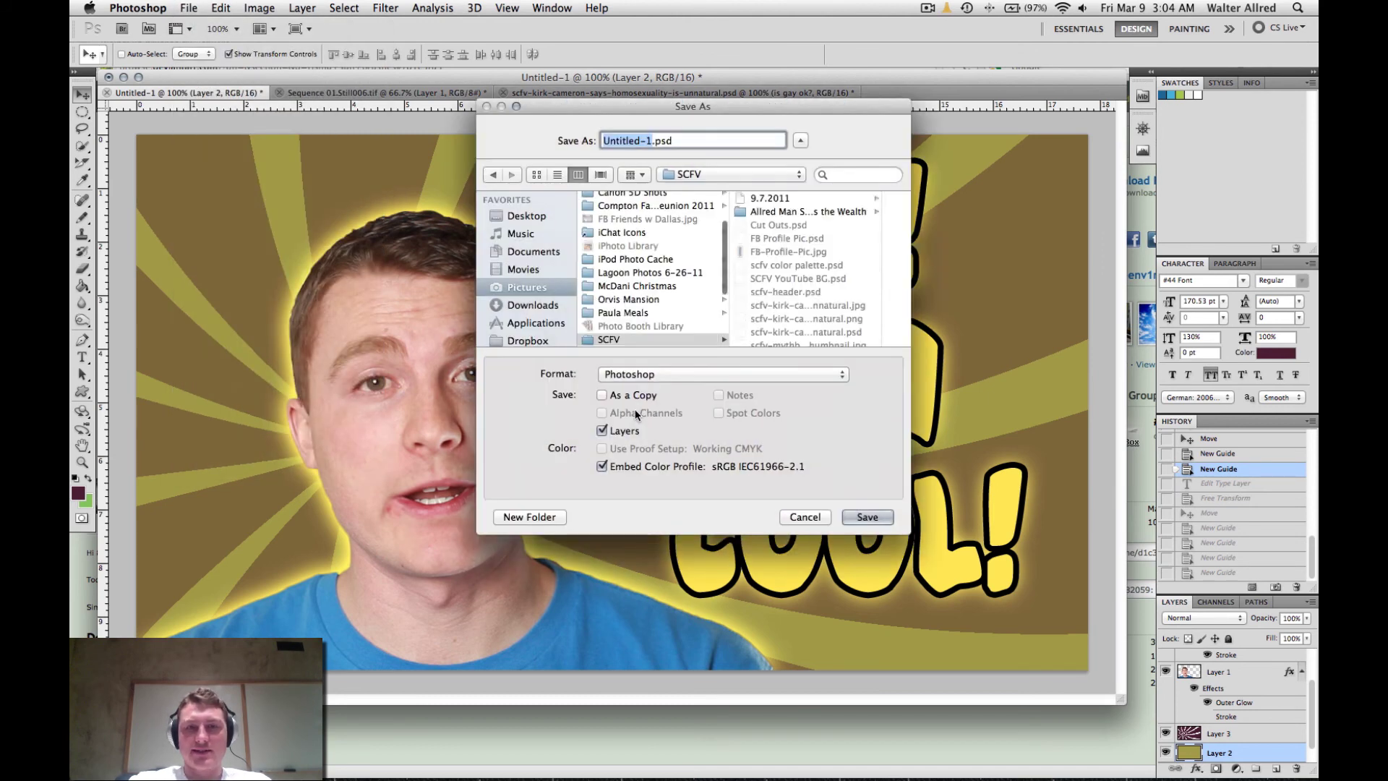
pyautogui.click(657, 375)
pyautogui.click(683, 377)
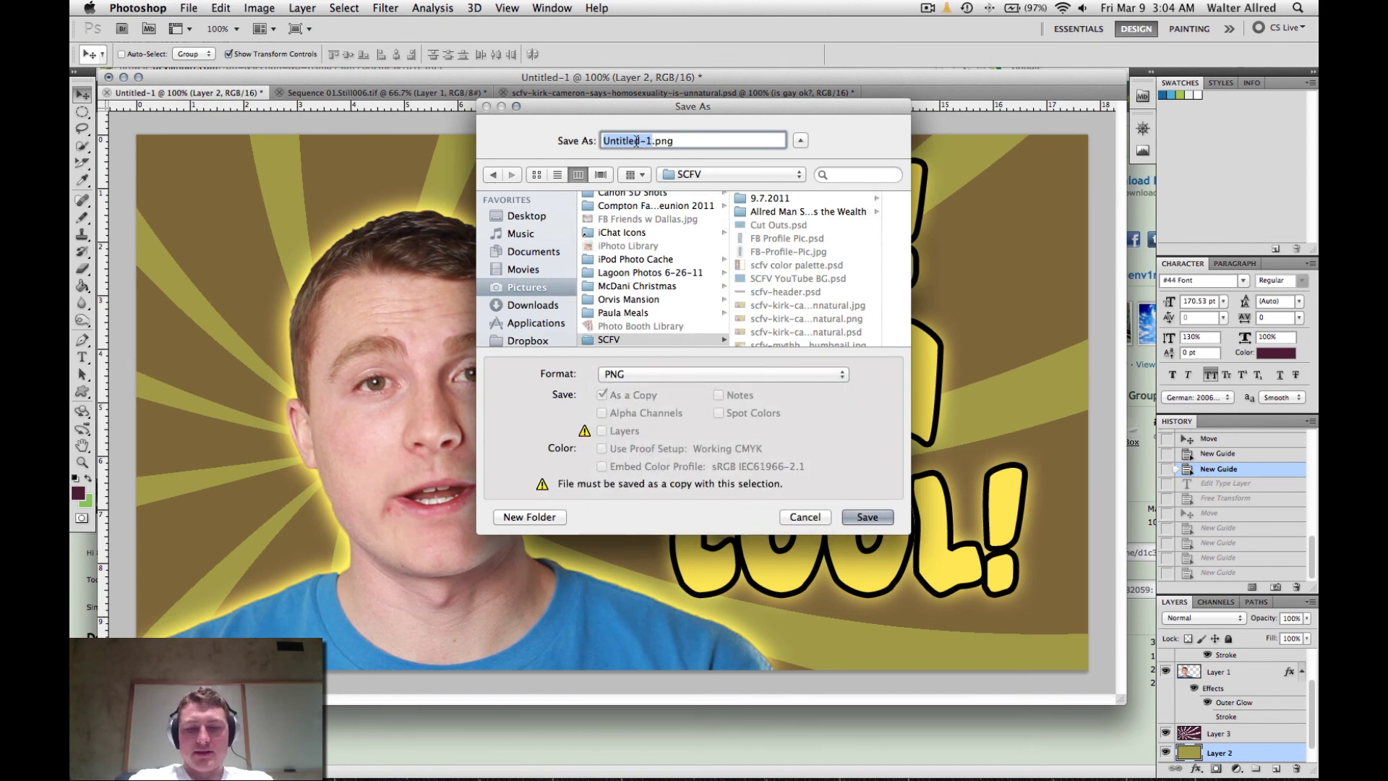
pyautogui.write('balls')
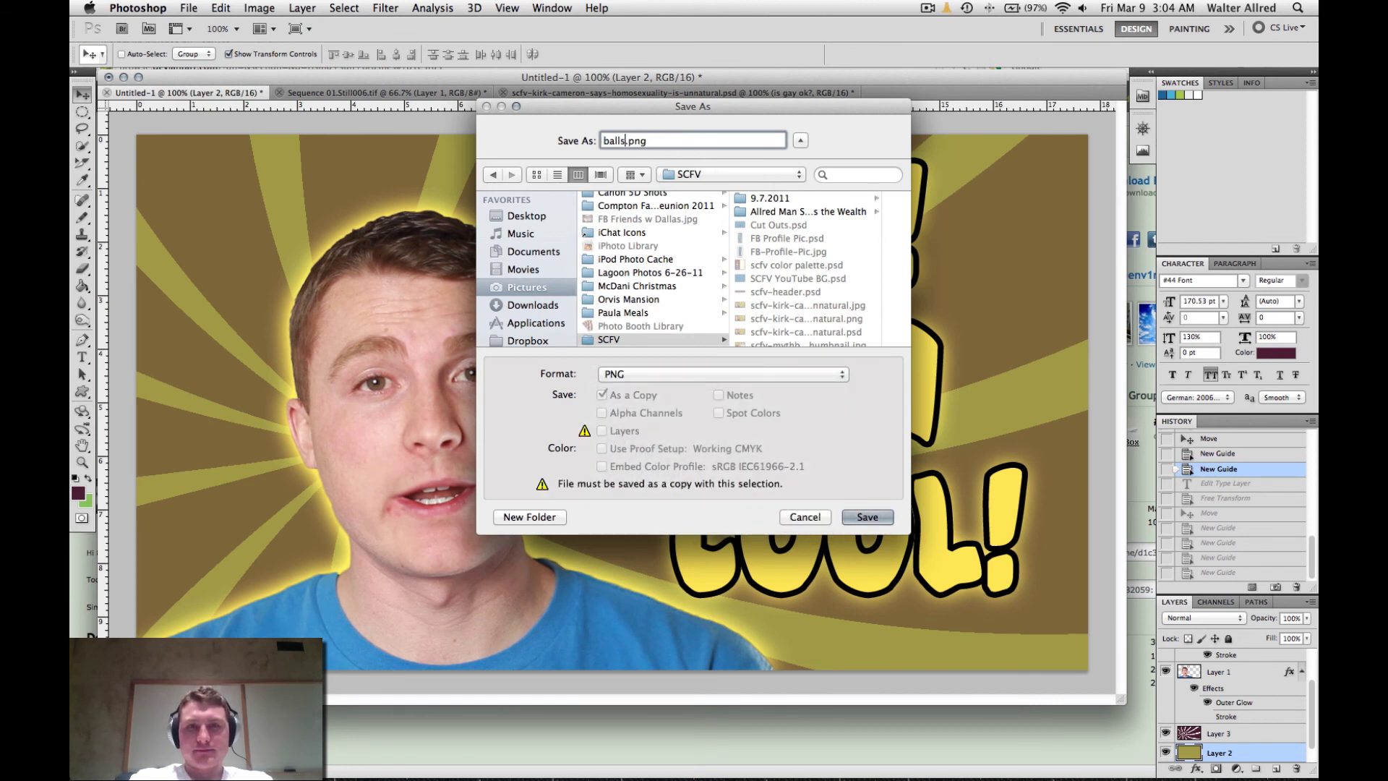
pyautogui.click(513, 217)
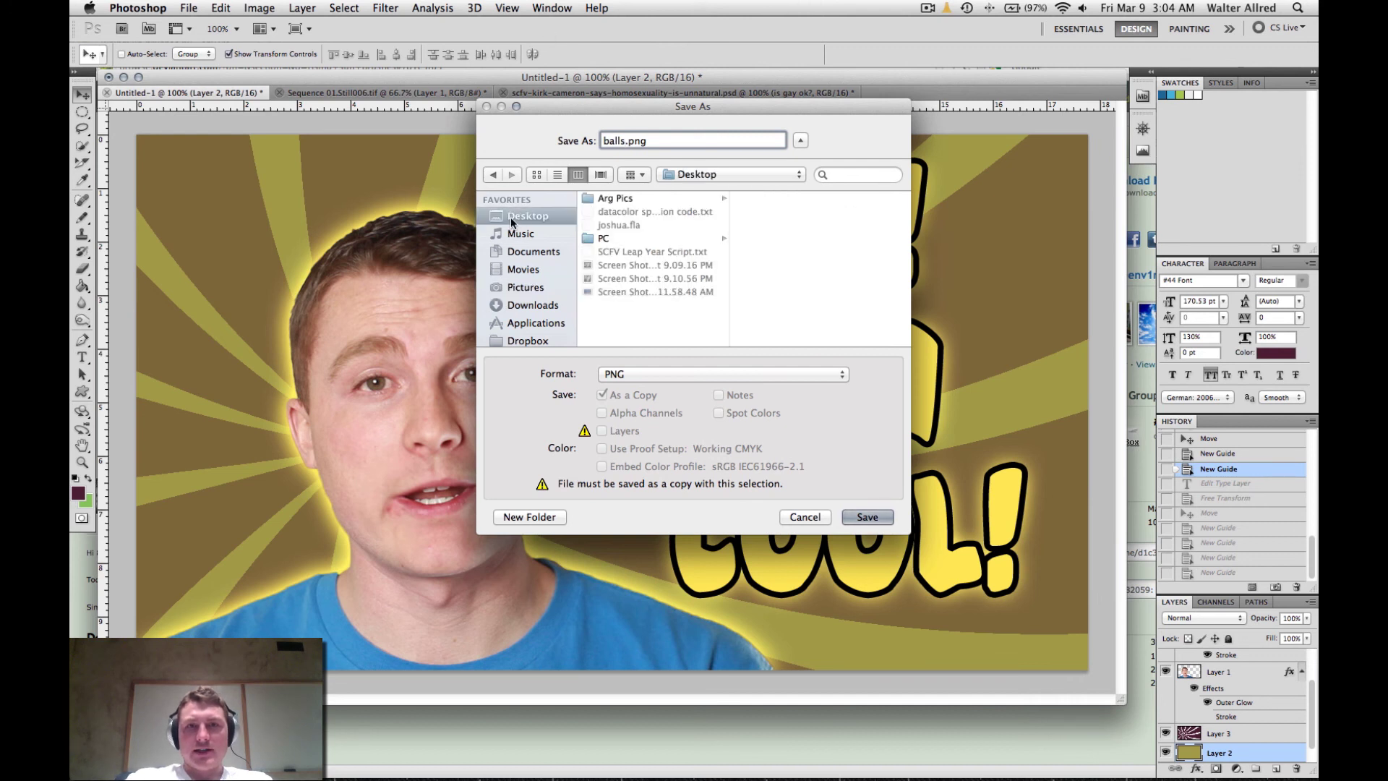
pyautogui.click(876, 521)
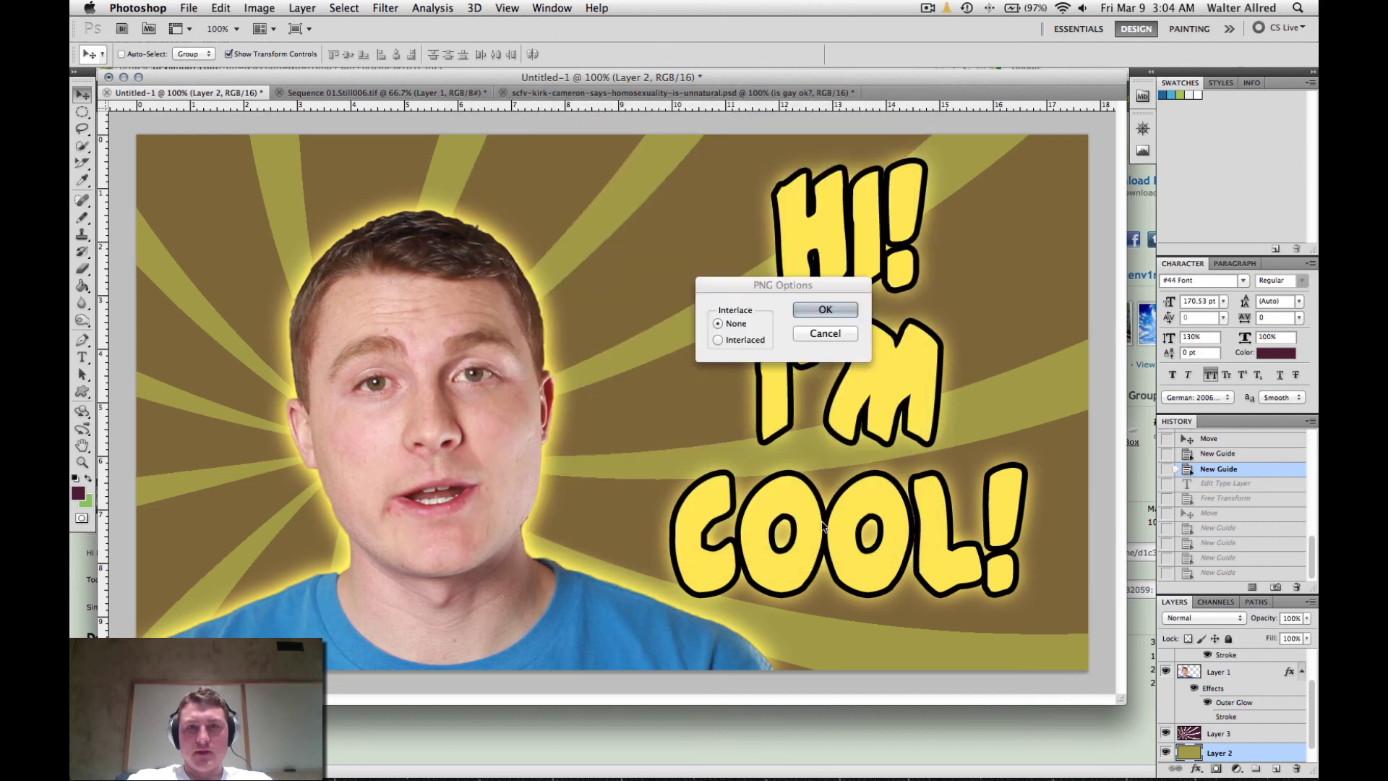
pyautogui.click(810, 309)
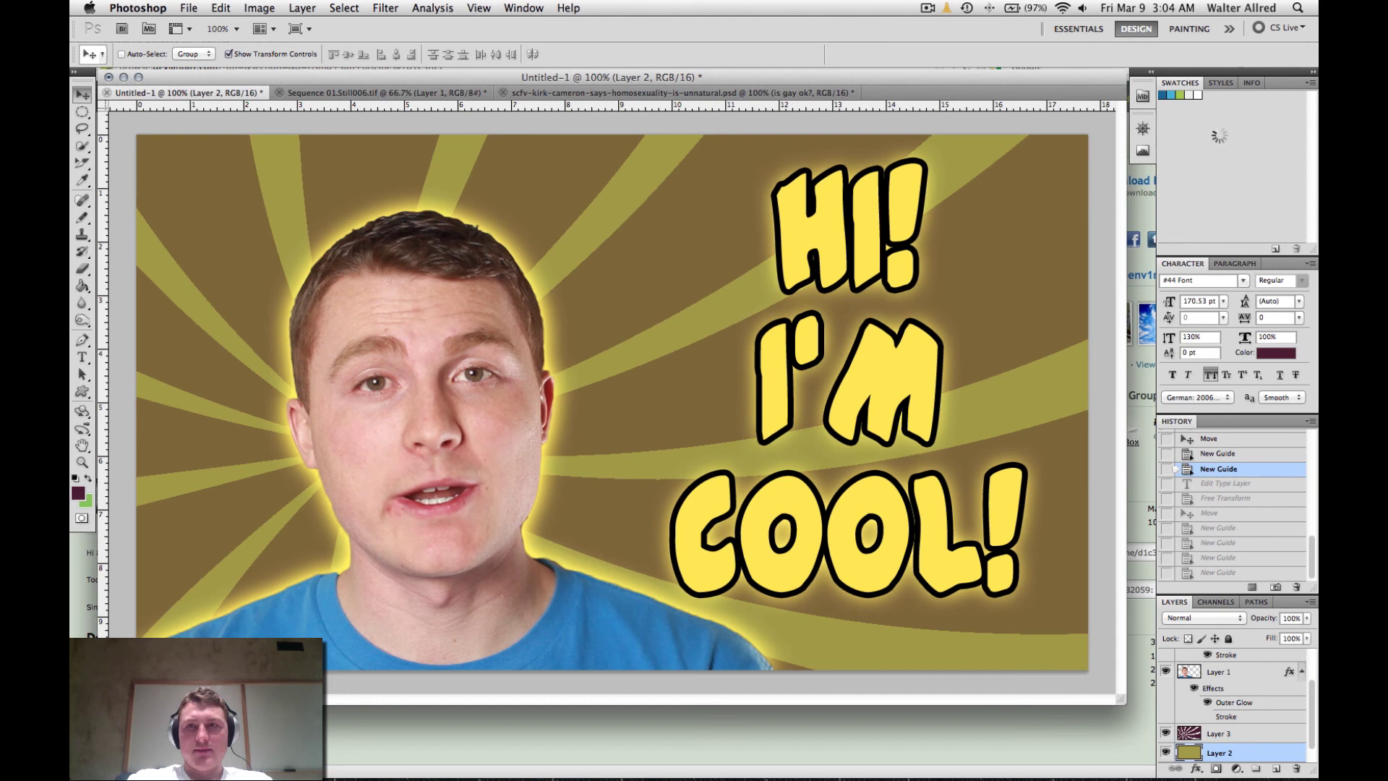
# Step: Show the desktop and check the file size of balls.png in its file information
pyautogui.press('F11')
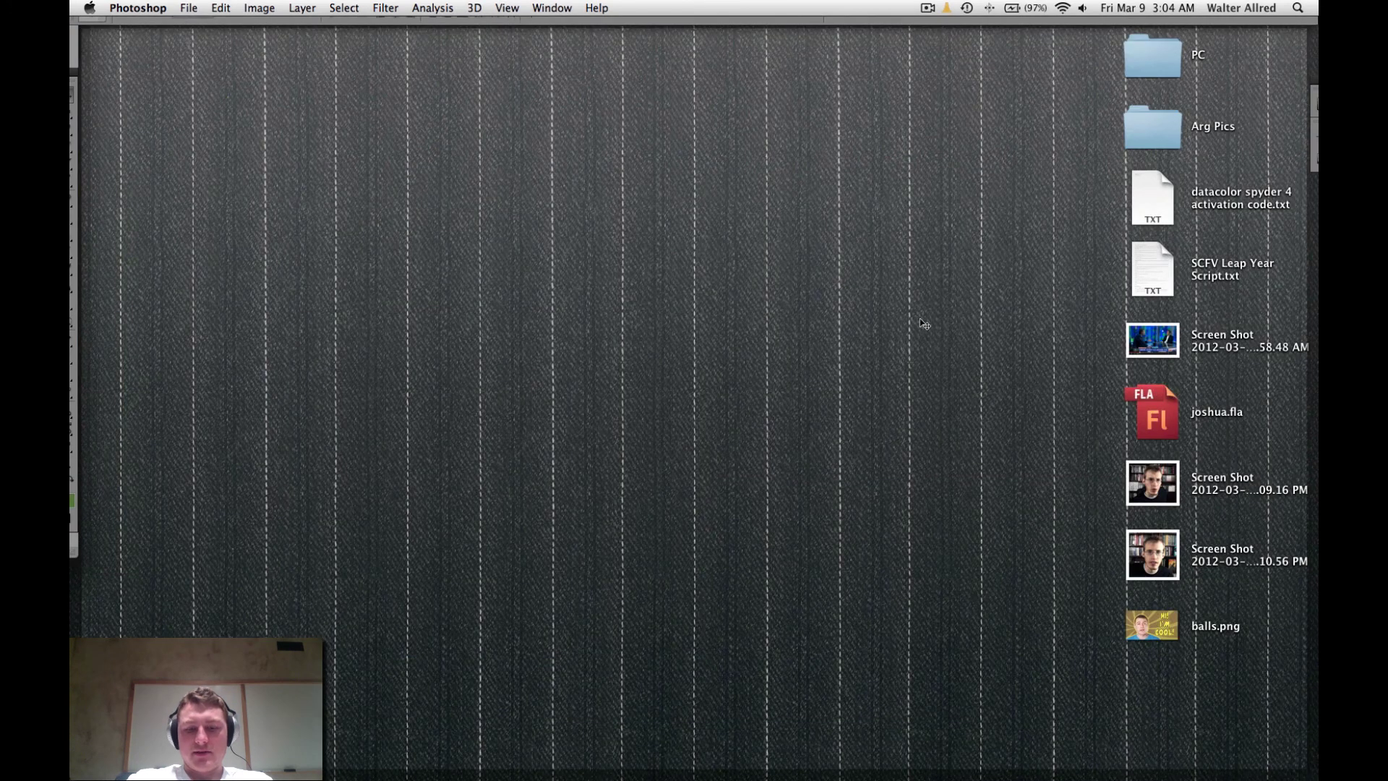
pyautogui.click(1139, 631)
pyautogui.press('space')
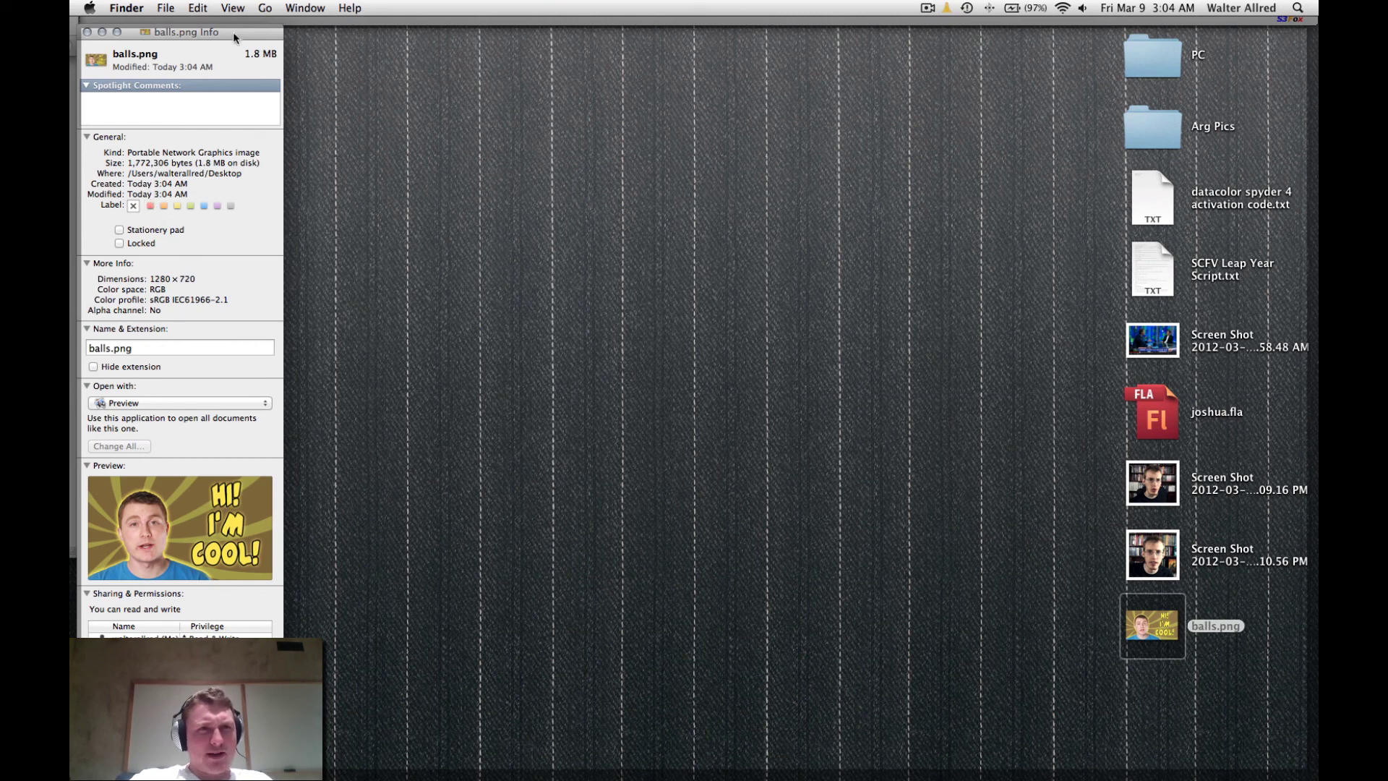
pyautogui.moveTo(234, 36); pyautogui.dragTo(506, 62)
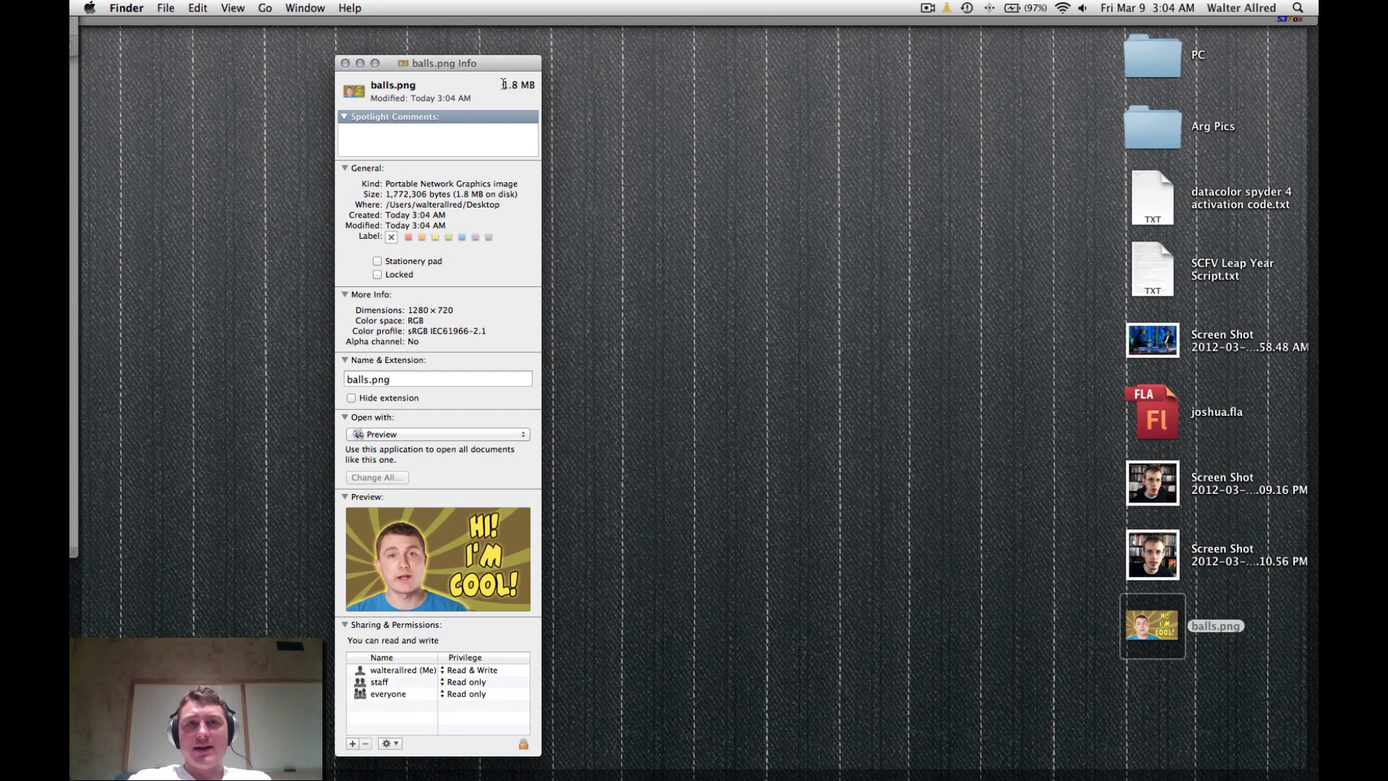
pyautogui.moveTo(506, 84); pyautogui.dragTo(544, 85)
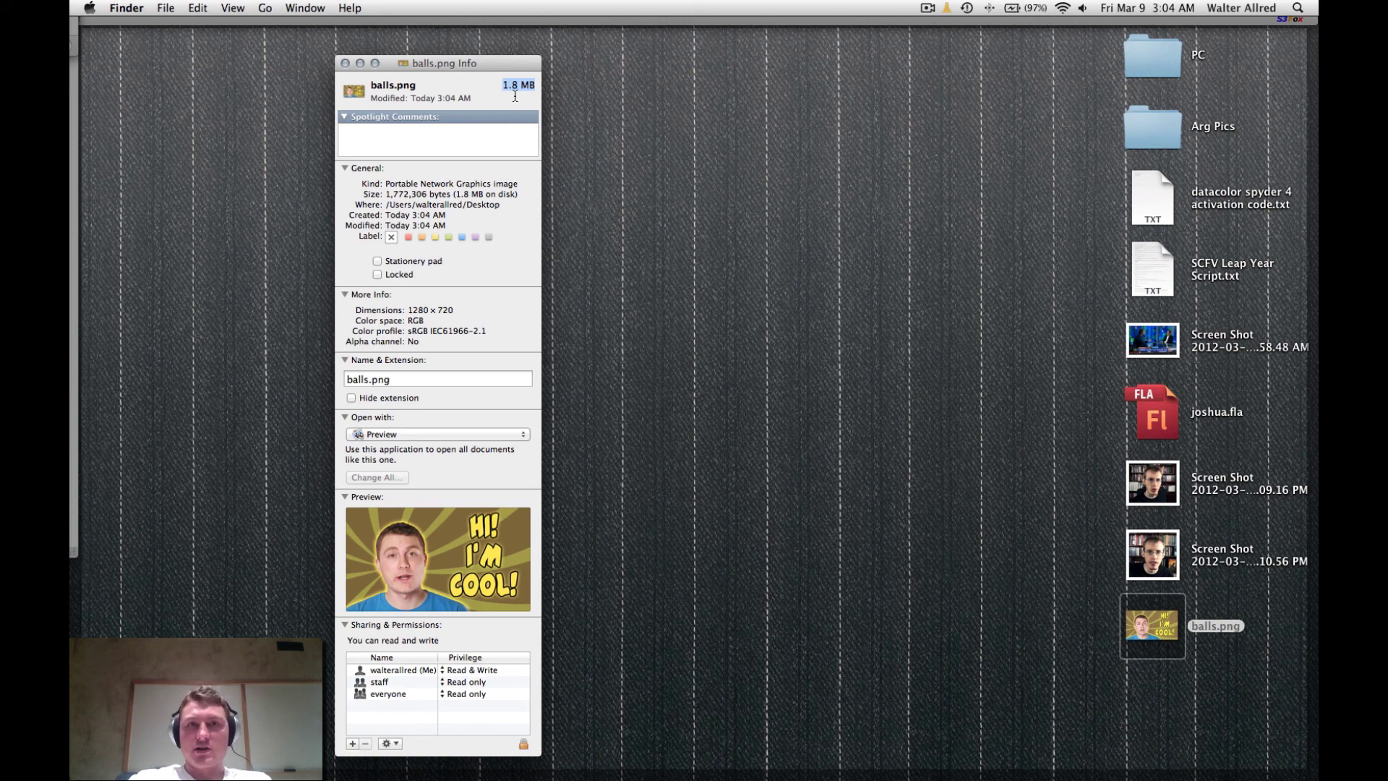
pyautogui.press('super+w')
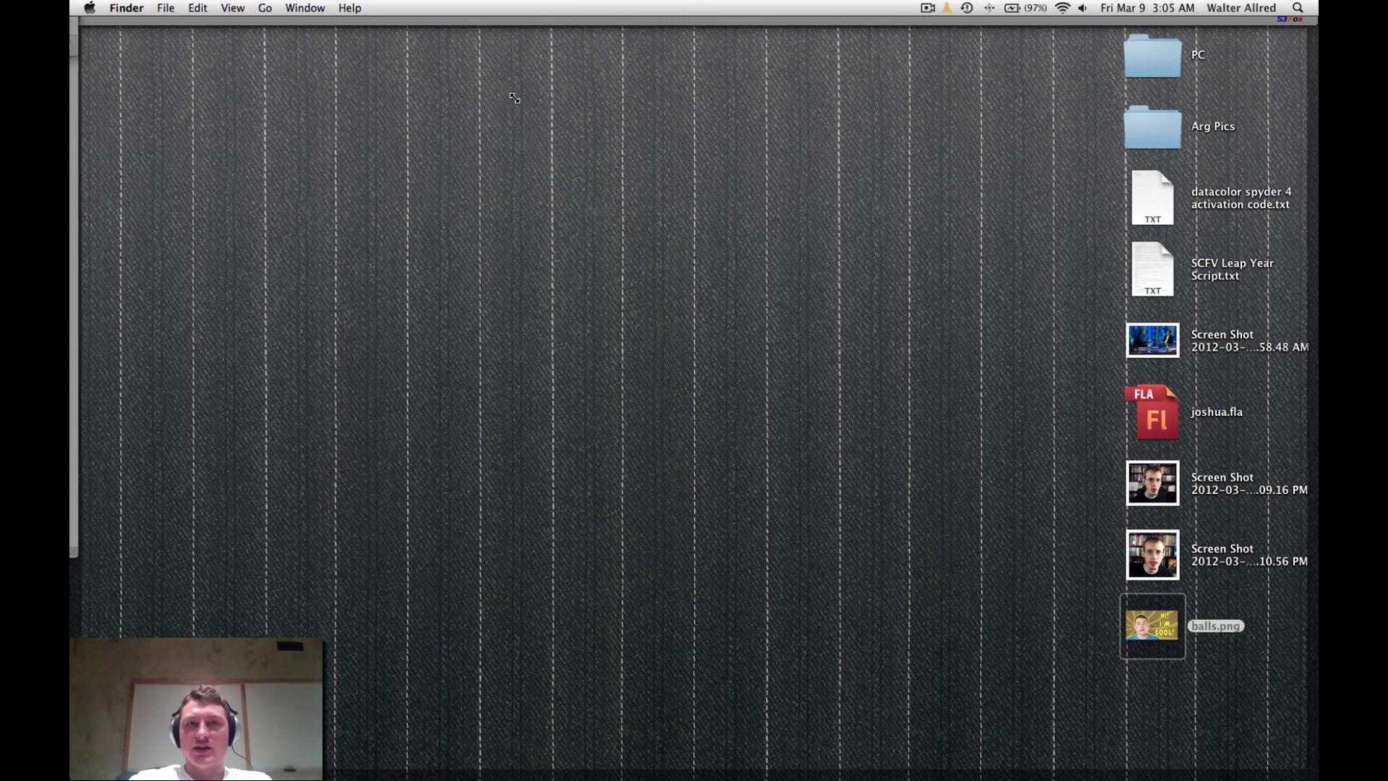
# Step: Bring the windows back, close the browser's Downloads window and switch to the thumbnail document in Photoshop
pyautogui.press('F11')
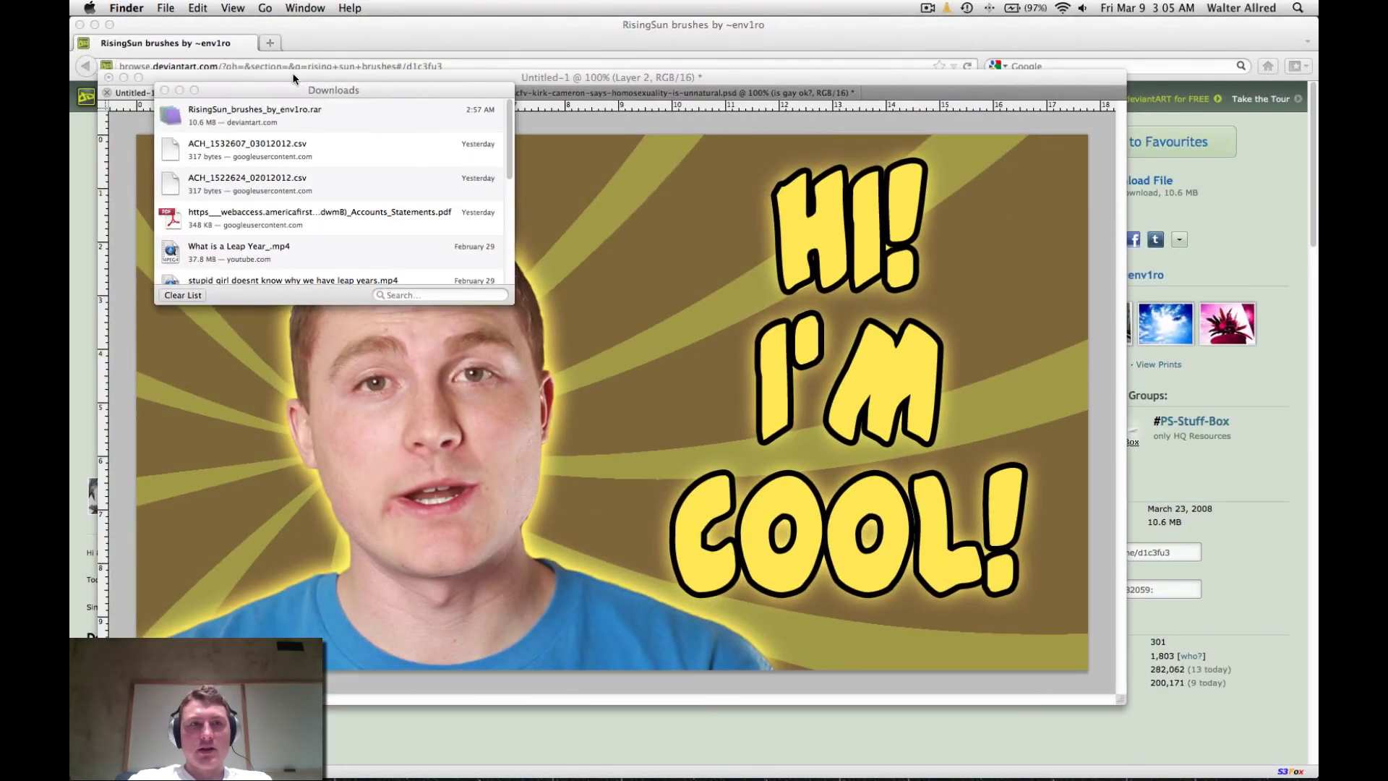
pyautogui.click(164, 90)
pyautogui.click(233, 230)
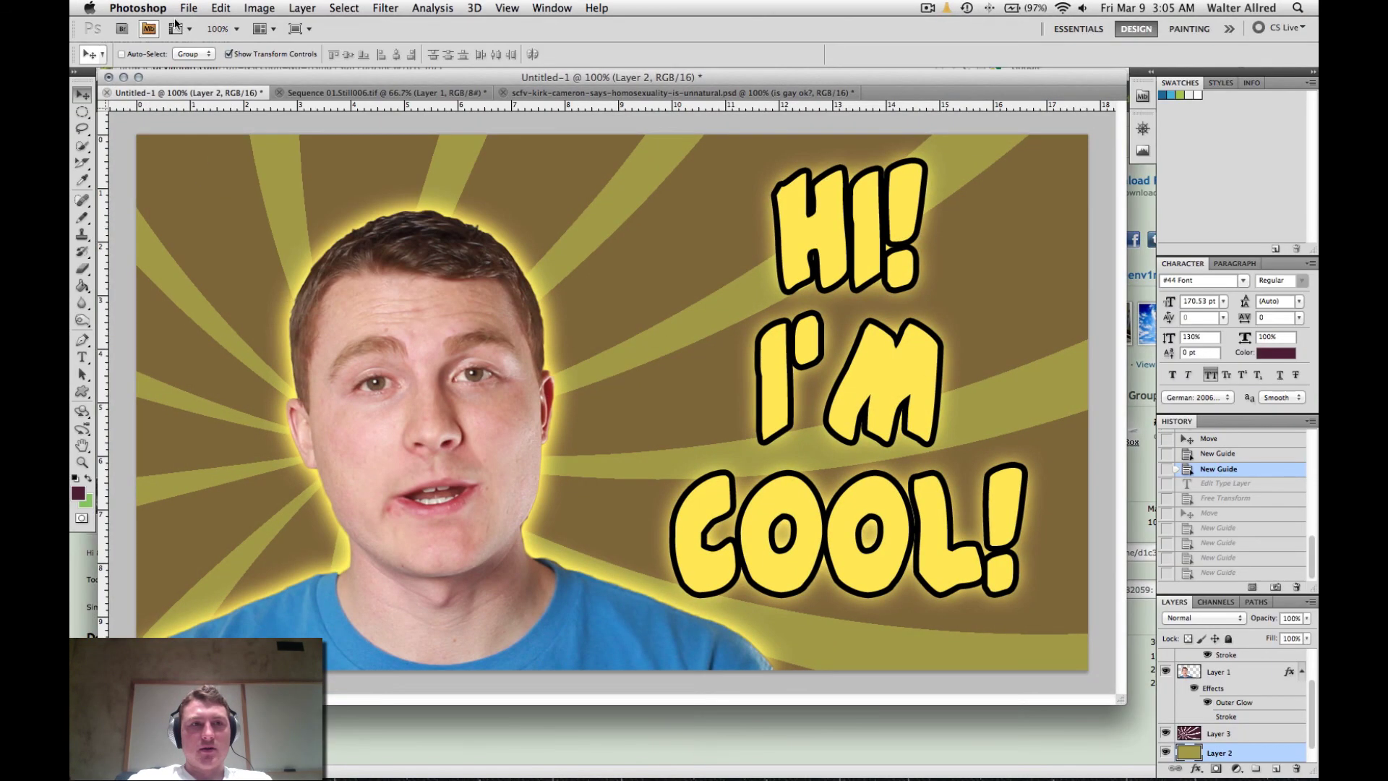
# Step: Save a copy of the thumbnail to the Desktop as balls.jpg in JPEG format at quality 12 (Maximum) with the Baseline ("Standard") option
pyautogui.click(189, 8)
pyautogui.click(213, 237)
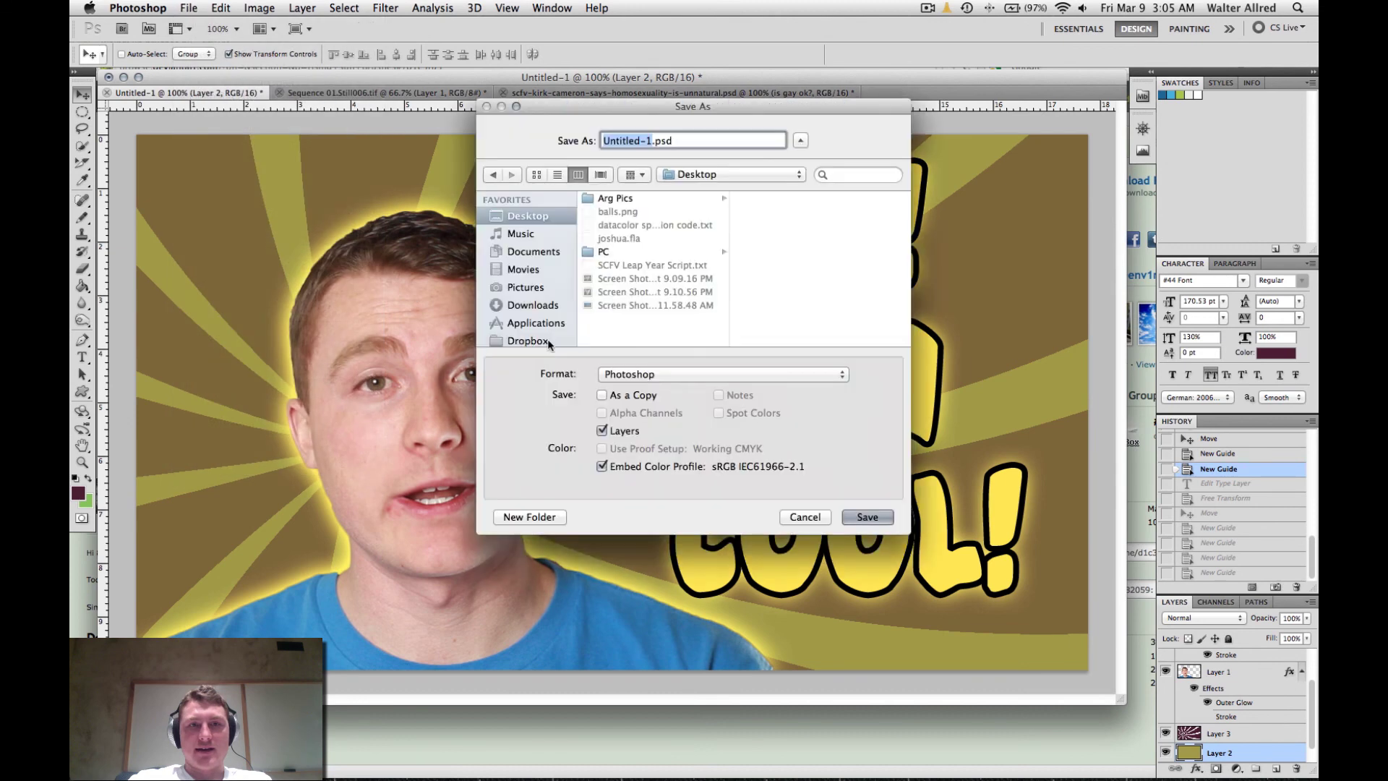
pyautogui.click(712, 374)
pyautogui.click(668, 440)
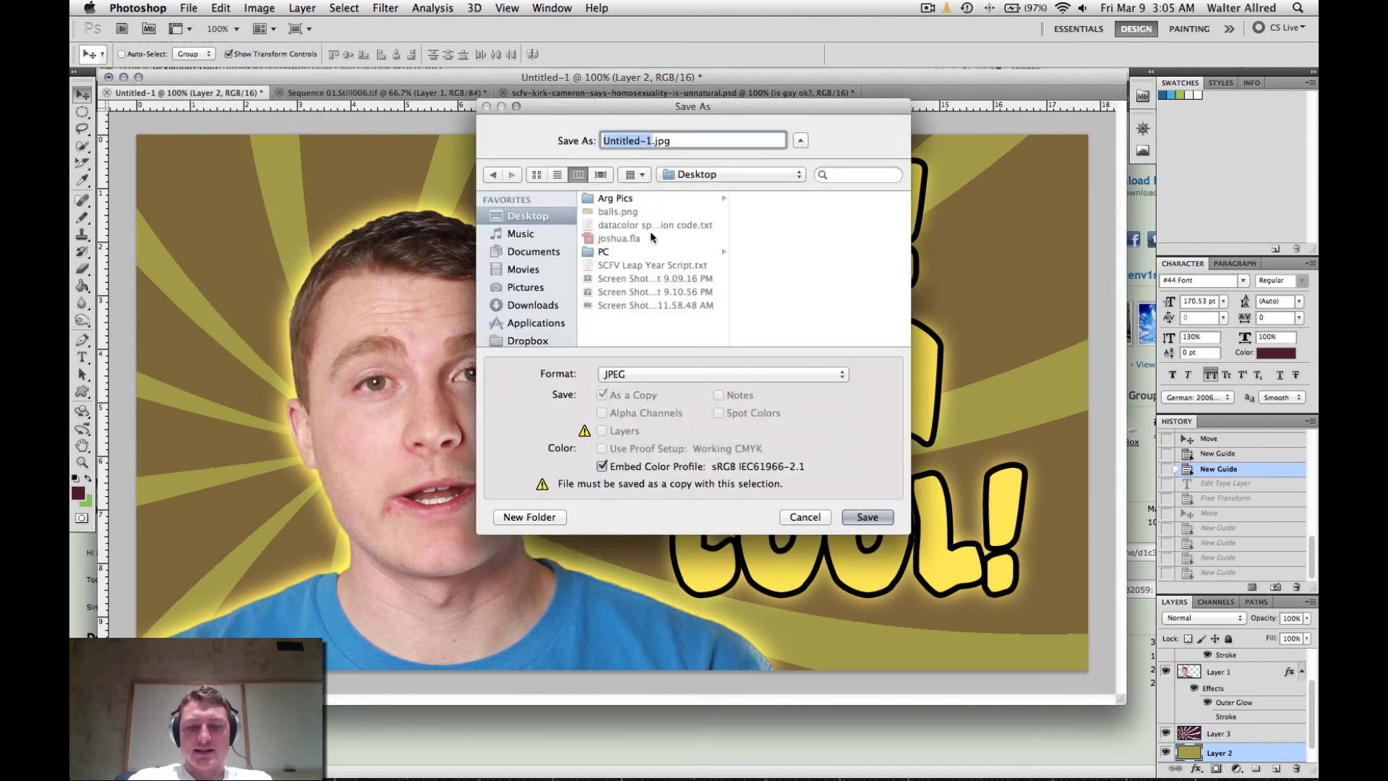
pyautogui.write('balls')
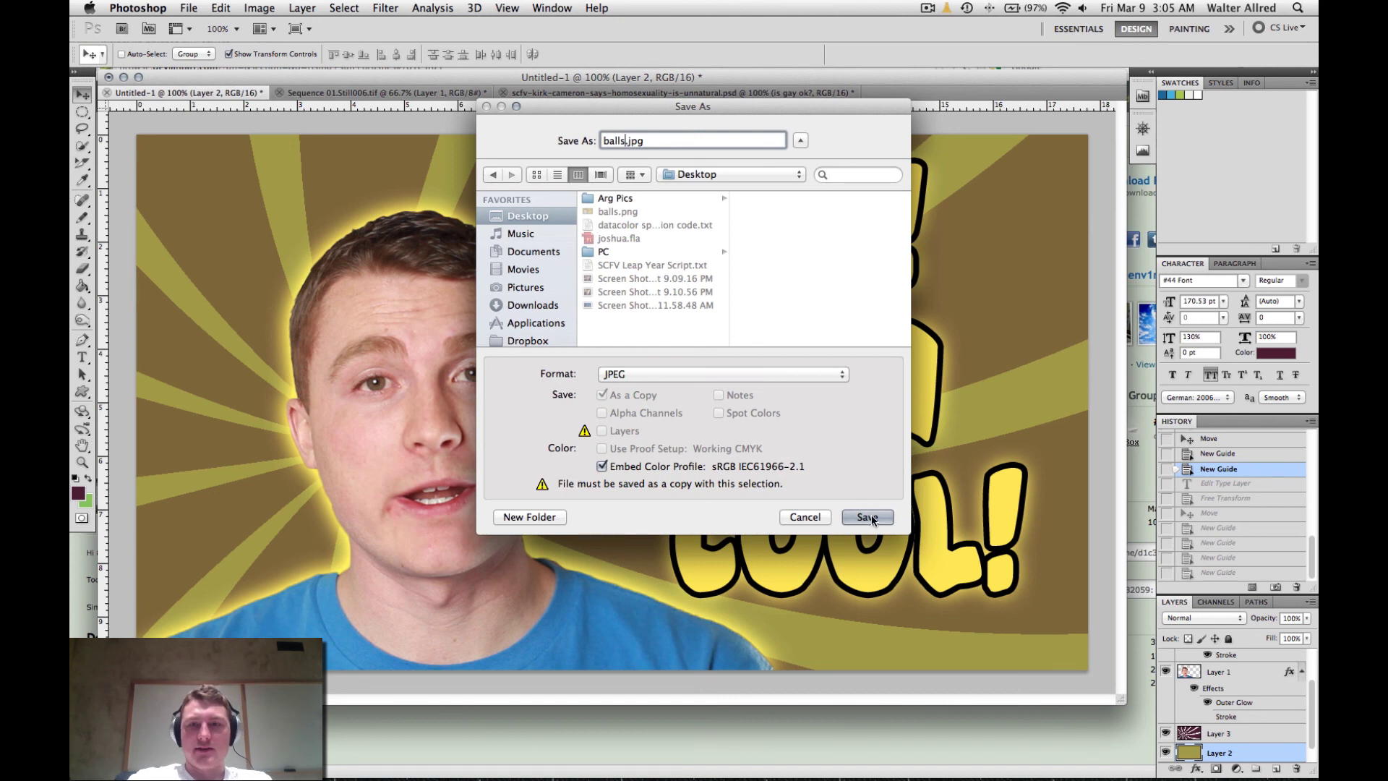
pyautogui.press('Return')
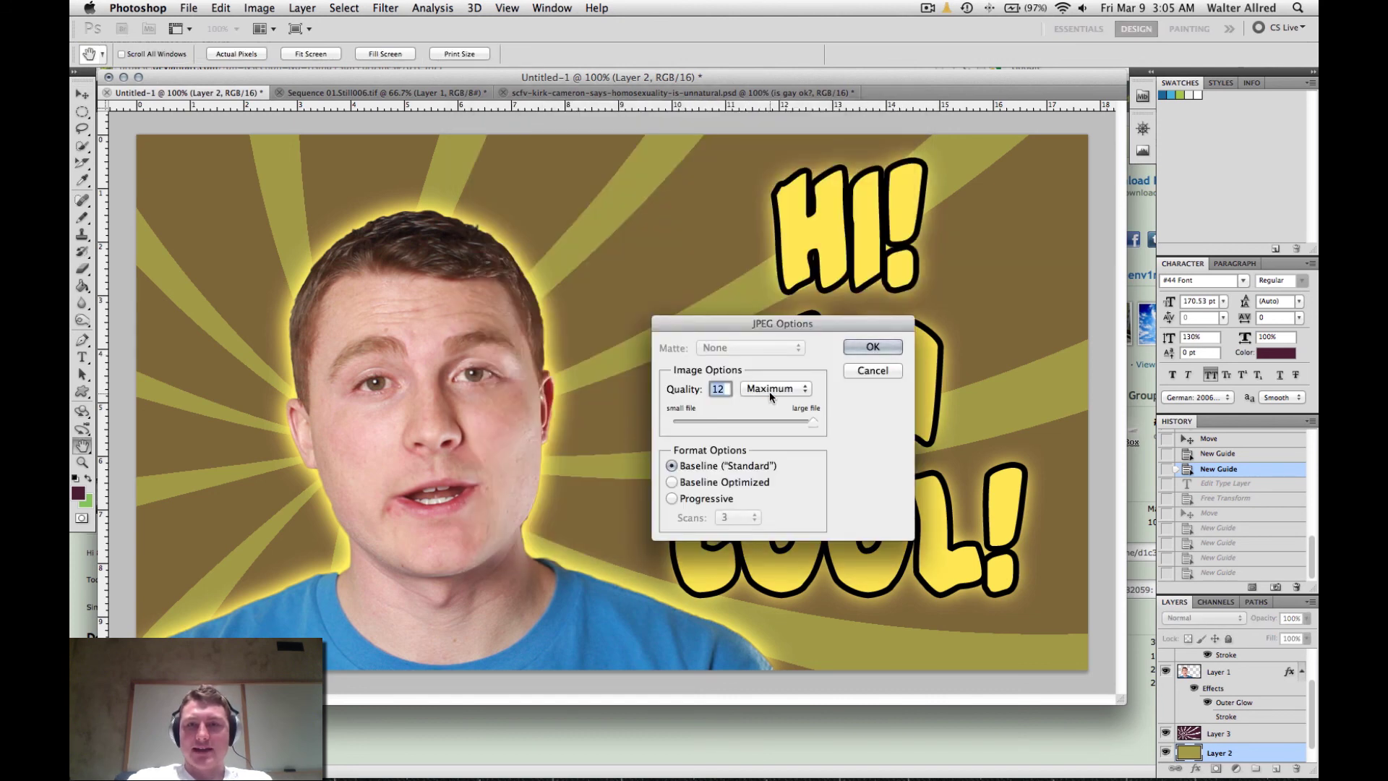
pyautogui.click(872, 347)
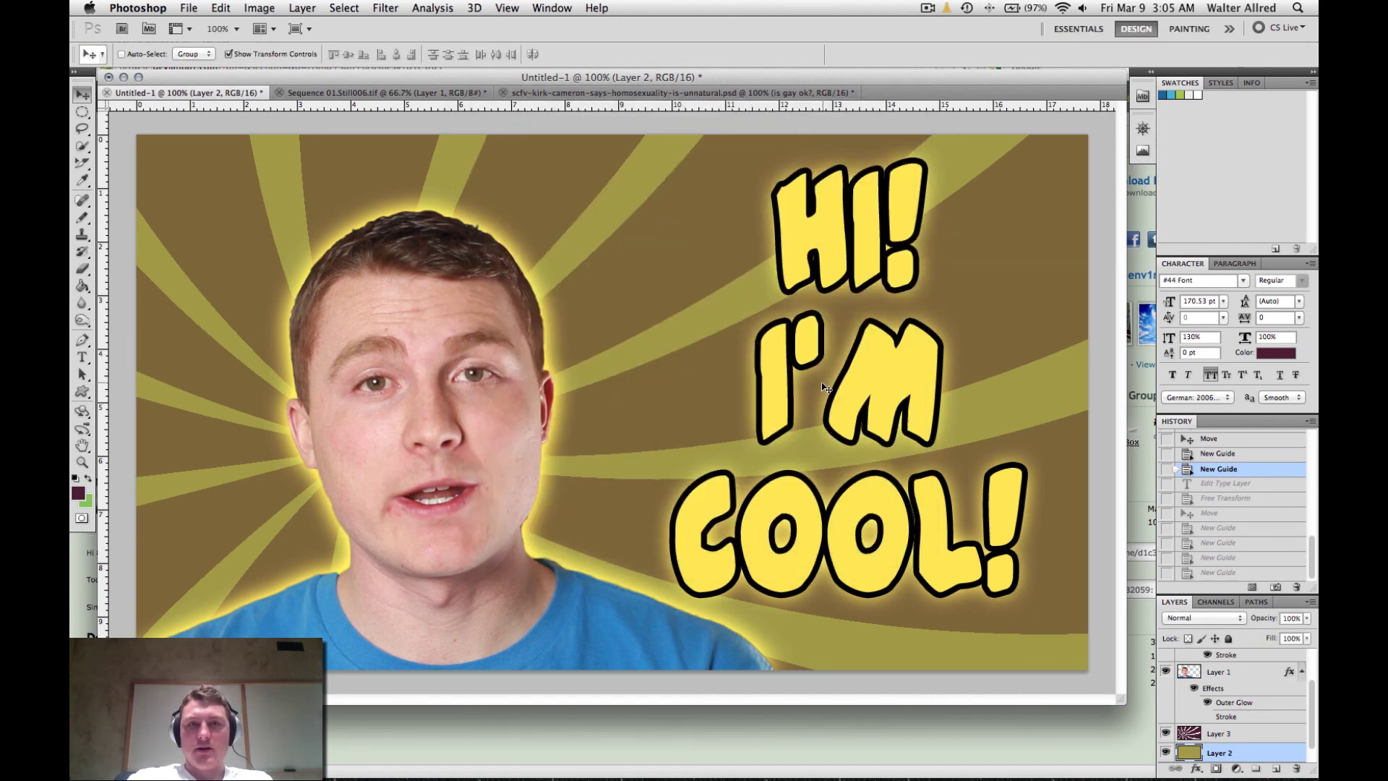
# Step: Show the desktop, check the size of balls.jpg in its file information, close the information window and return to the thumbnail in Photoshop
pyautogui.press('F11')
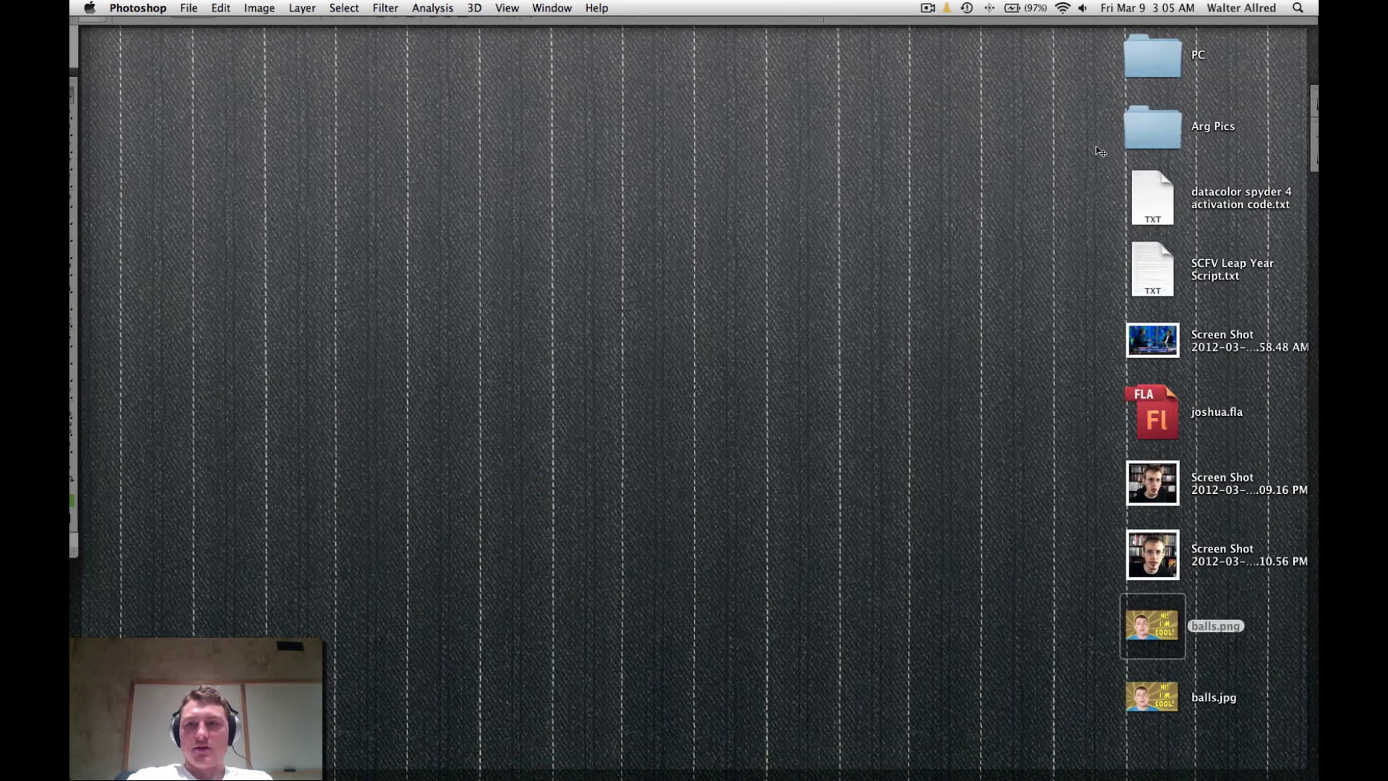
pyautogui.click(1148, 705)
pyautogui.press('super+i')
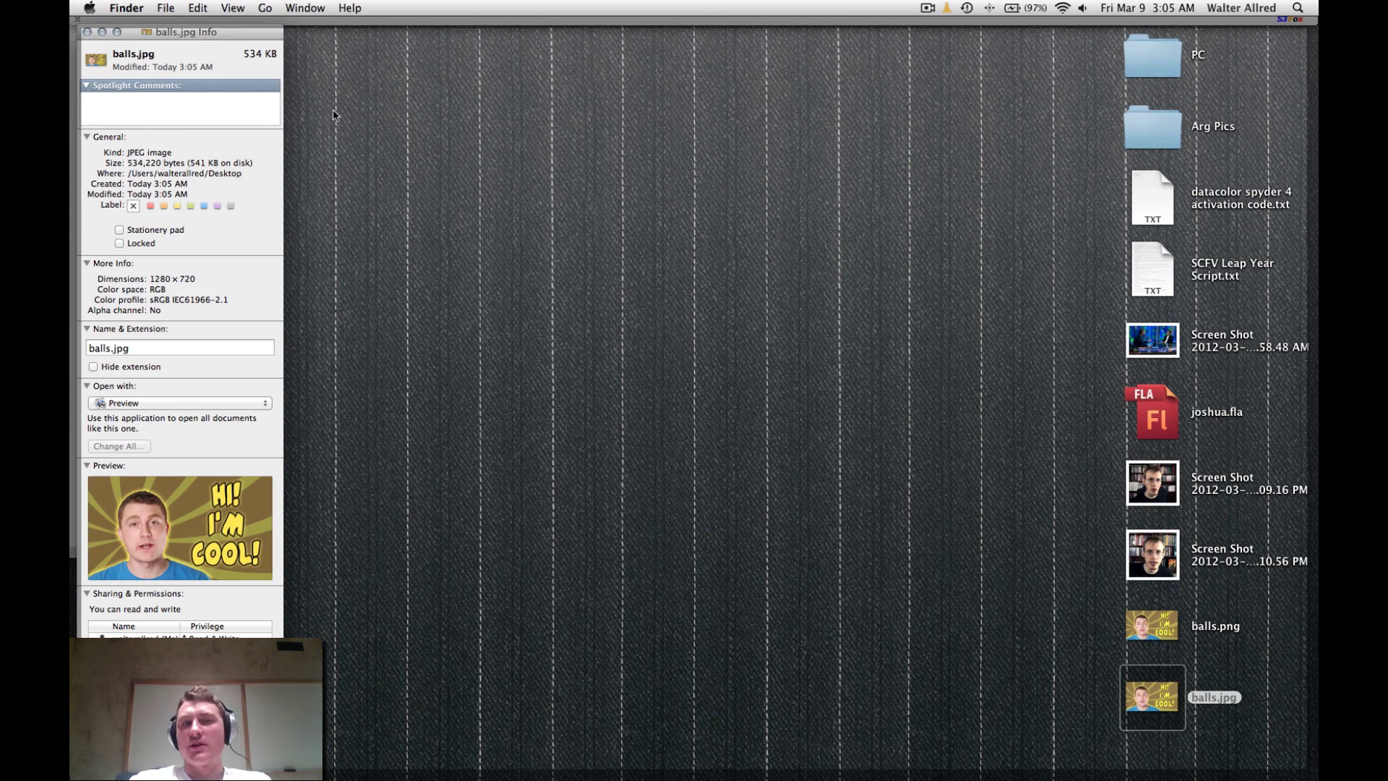
pyautogui.moveTo(259, 37); pyautogui.dragTo(325, 58)
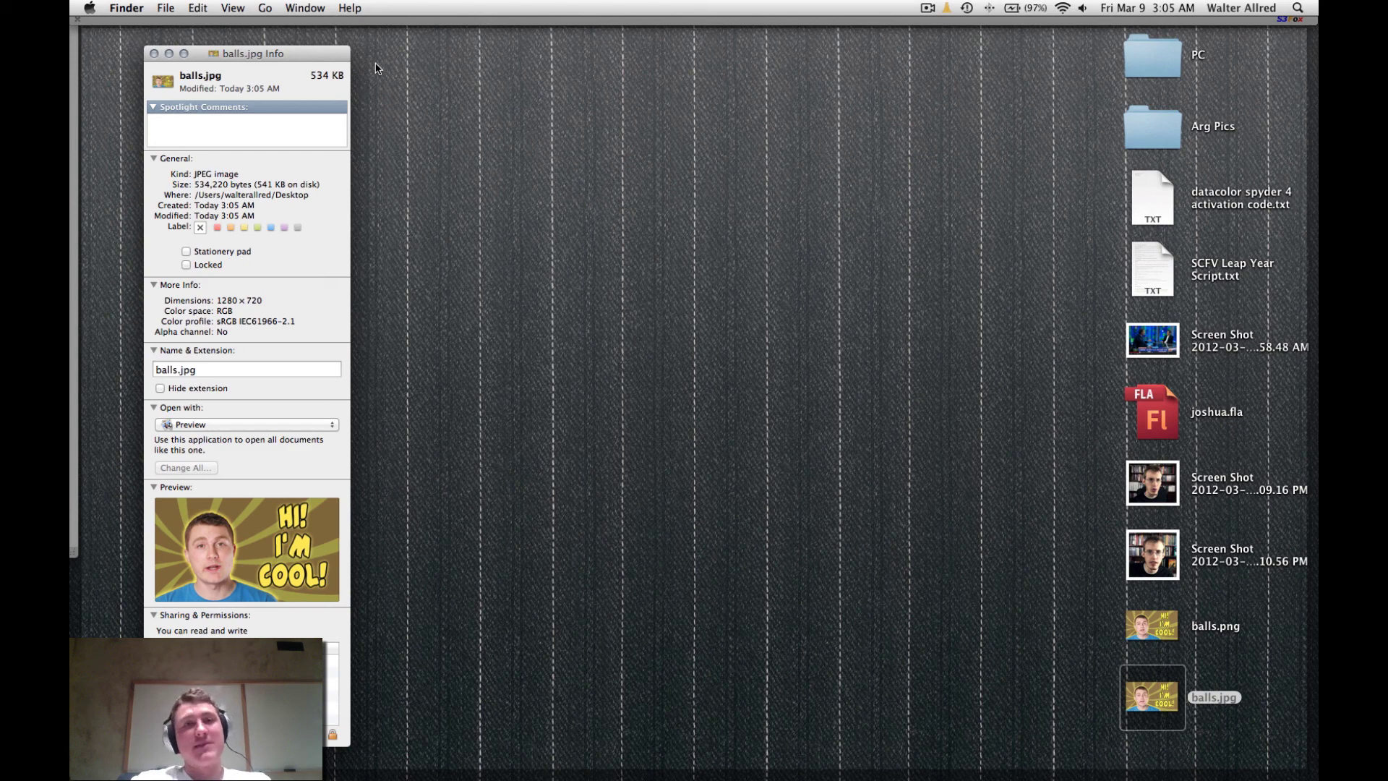
pyautogui.press('super+w')
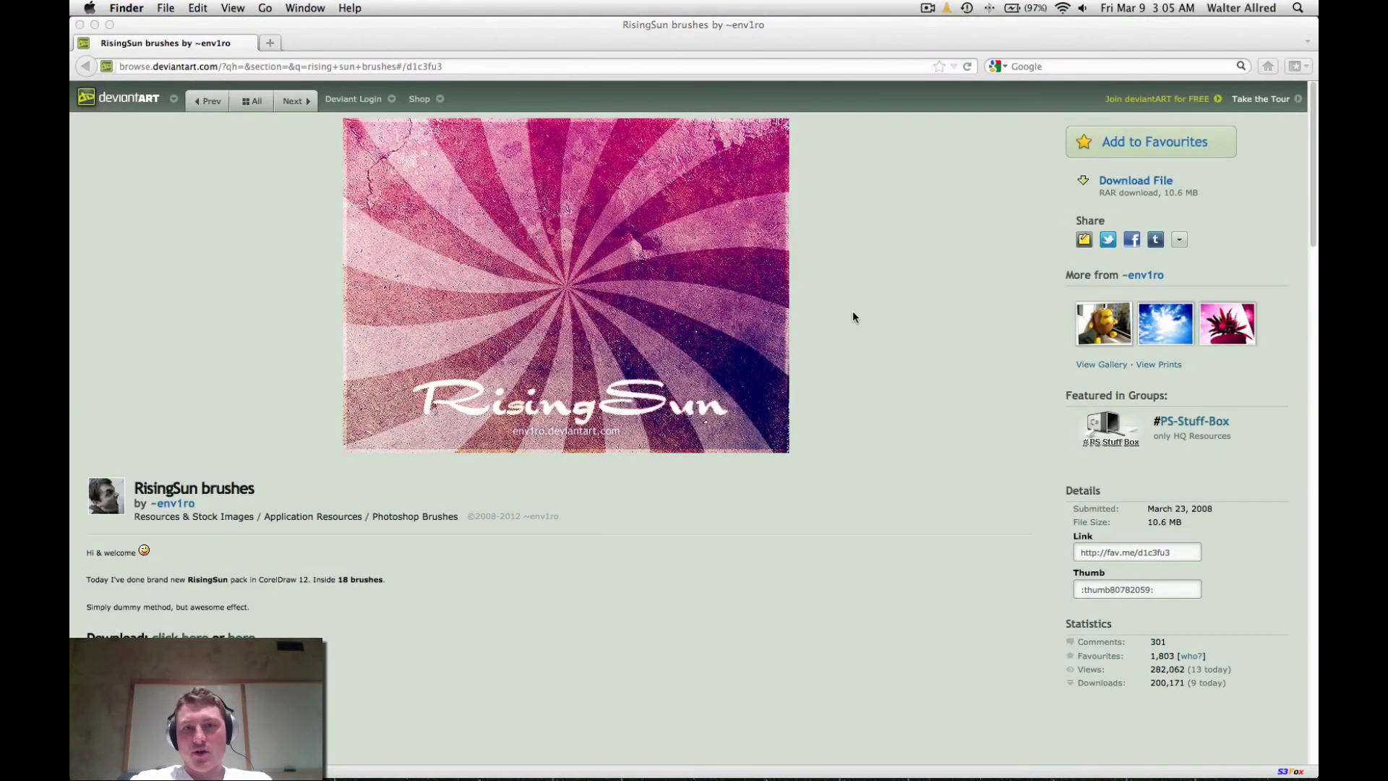
pyautogui.press('super+Tab')
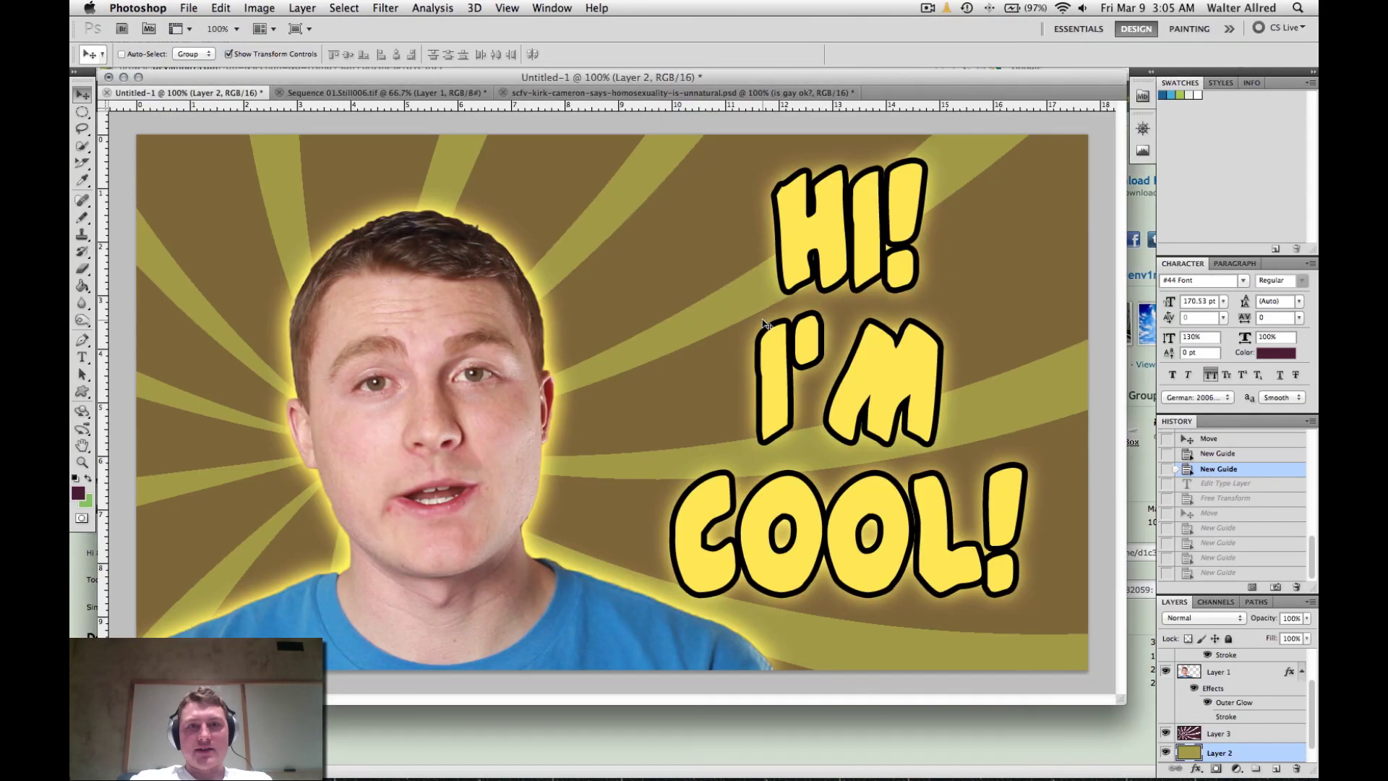